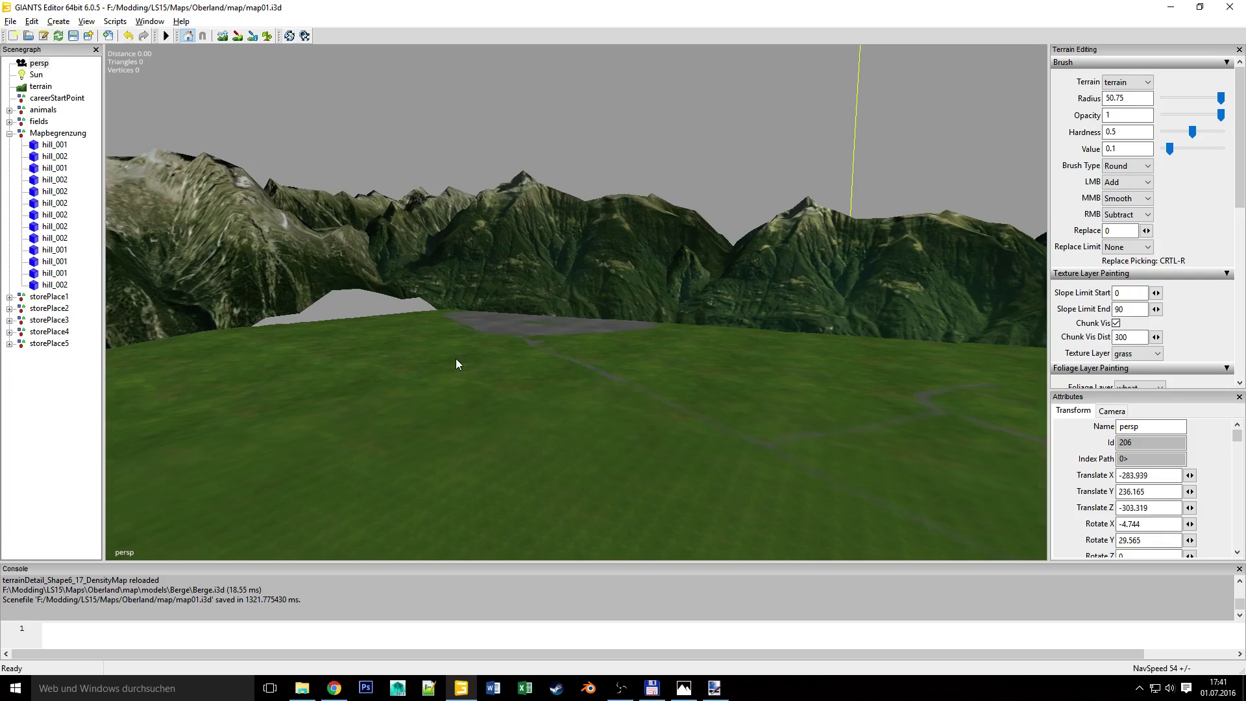
Activate terrain sculpting and reduce the brush radius to about 18.41.
{"action": "right_click_drag", "start_coordinate": [407, 399], "coordinate": [685, 315], "text": "alt"}
{"action": "right_click_drag", "start_coordinate": [439, 385], "coordinate": [695, 317], "text": "alt"}
{"action": "mouse_move", "coordinate": [370, 357]}
{"action": "right_mouse_down", "text": "alt"}
{"action": "mouse_move", "coordinate": [576, 312]}
{"action": "mouse_move", "coordinate": [506, 350]}
{"action": "mouse_move", "coordinate": [437, 328]}
{"action": "mouse_move", "coordinate": [554, 317]}
{"action": "mouse_move", "coordinate": [573, 342]}
{"action": "mouse_move", "coordinate": [426, 378]}
{"action": "mouse_move", "coordinate": [389, 428]}
{"action": "mouse_move", "coordinate": [600, 381]}
{"action": "mouse_move", "coordinate": [334, 406]}
{"action": "mouse_move", "coordinate": [492, 417]}
{"action": "mouse_move", "coordinate": [247, 202]}
{"action": "right_mouse_up", "text": "alt"}
{"action": "left_click", "coordinate": [223, 35]}
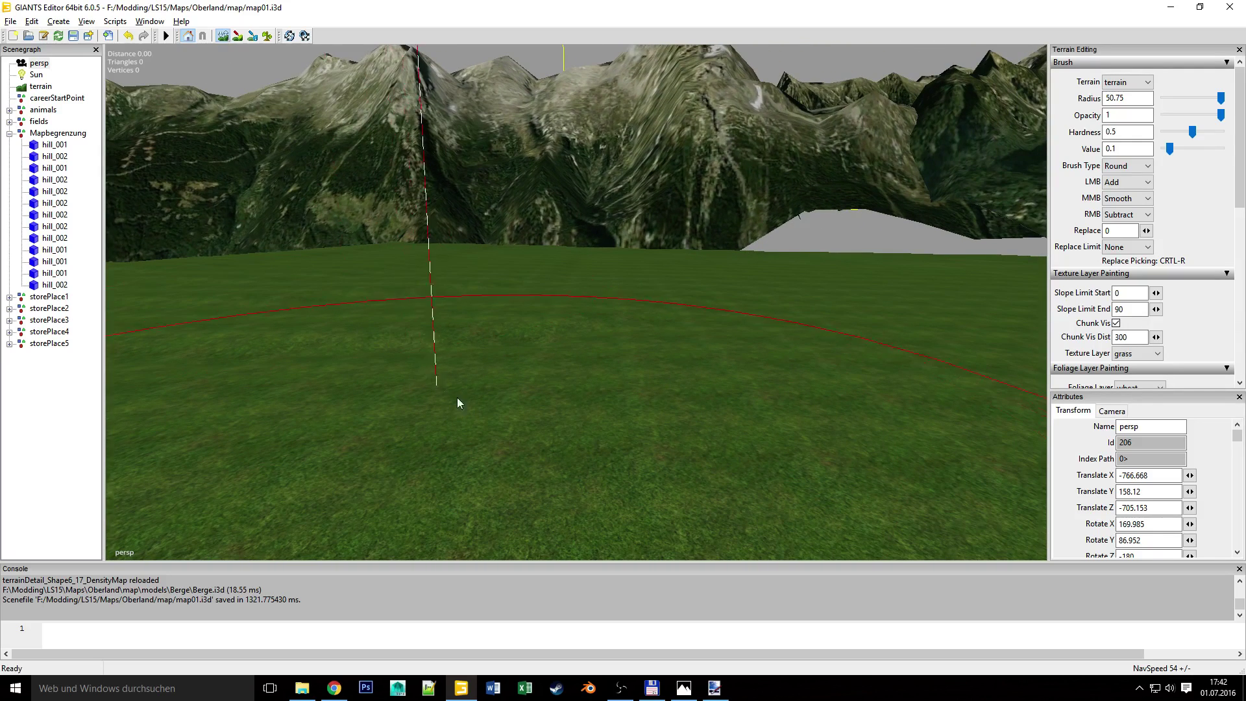
{"action": "left_click", "coordinate": [1176, 97]}
{"action": "left_click", "coordinate": [1175, 97]}
{"action": "left_click", "coordinate": [1175, 97]}
{"action": "left_click", "coordinate": [1176, 97]}
Examine the terrain's outer edges and the gaps between the ground and the surrounding mountain models.
{"action": "right_click_drag", "start_coordinate": [277, 322], "coordinate": [398, 361]}
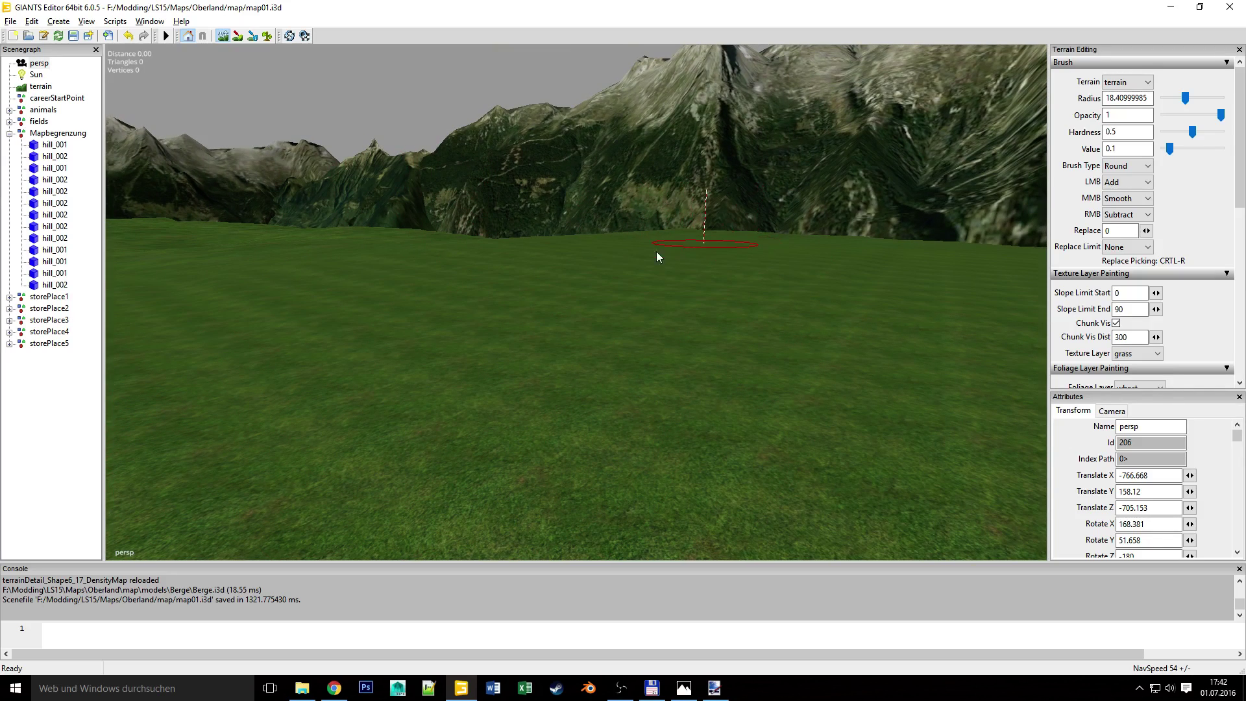
{"action": "left_click_drag", "start_coordinate": [595, 352], "coordinate": [633, 329], "text": "alt"}
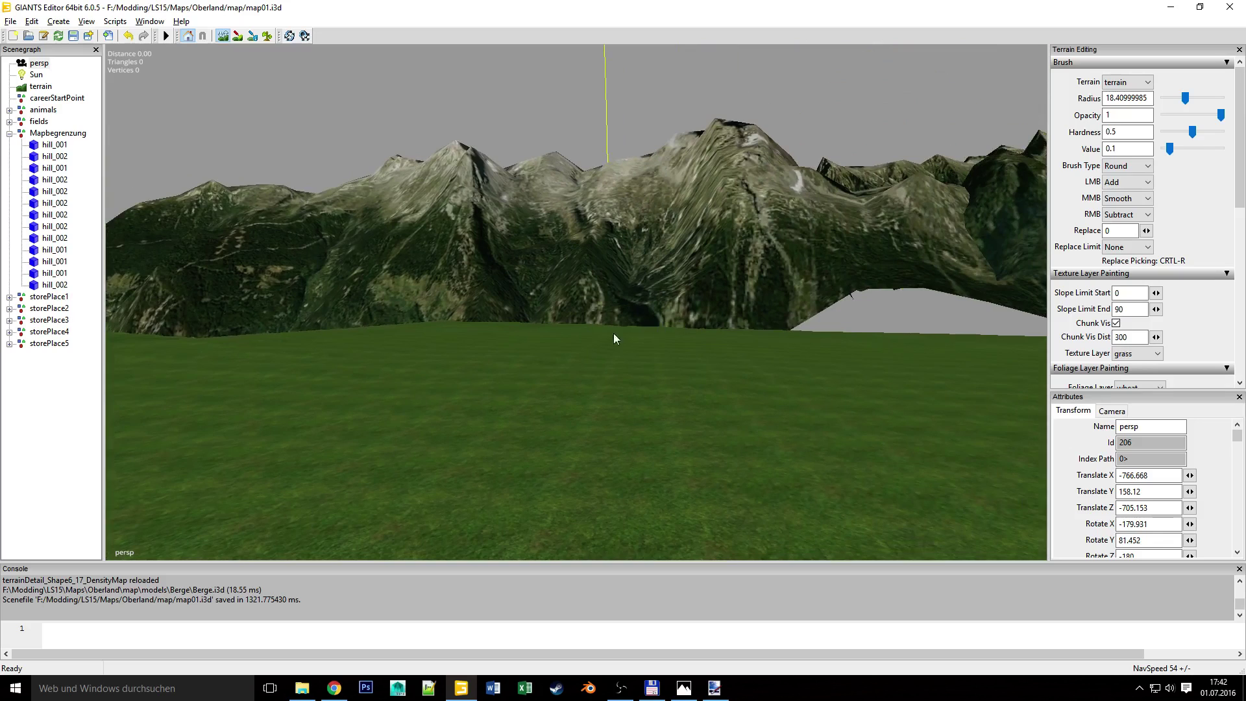
{"action": "right_click_drag", "start_coordinate": [633, 328], "coordinate": [811, 258], "text": "alt"}
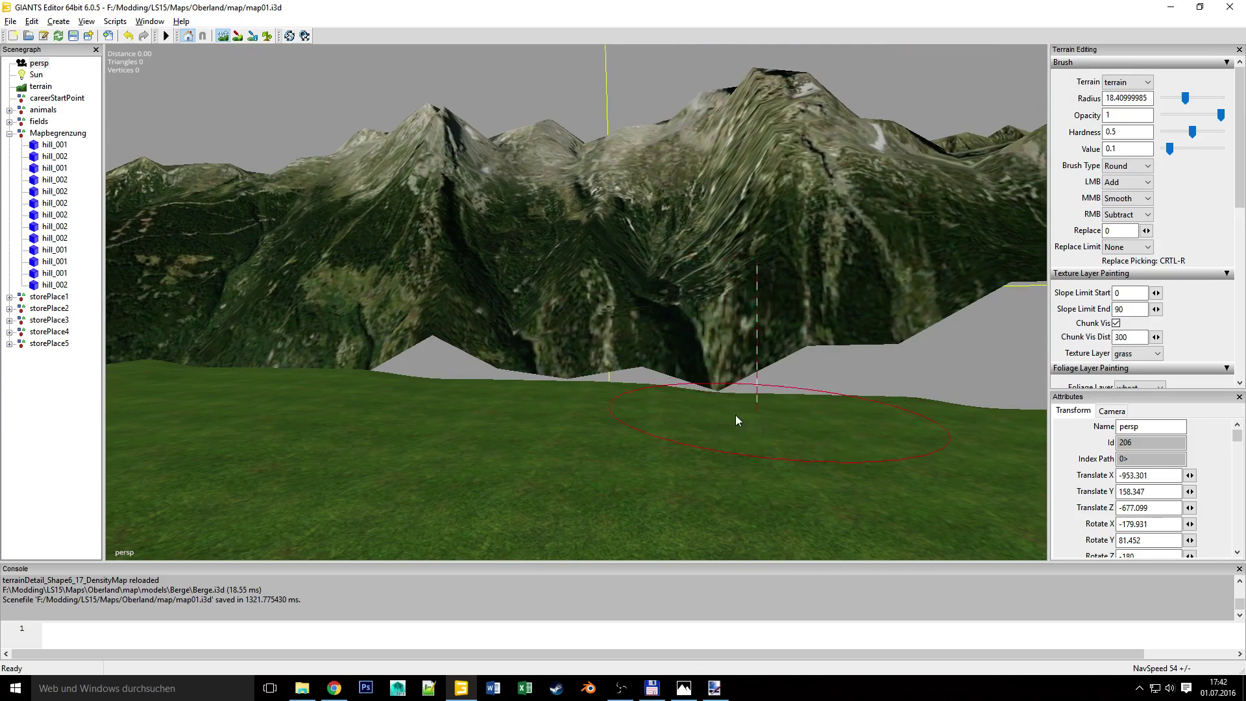
{"action": "right_click_drag", "start_coordinate": [641, 454], "coordinate": [772, 448]}
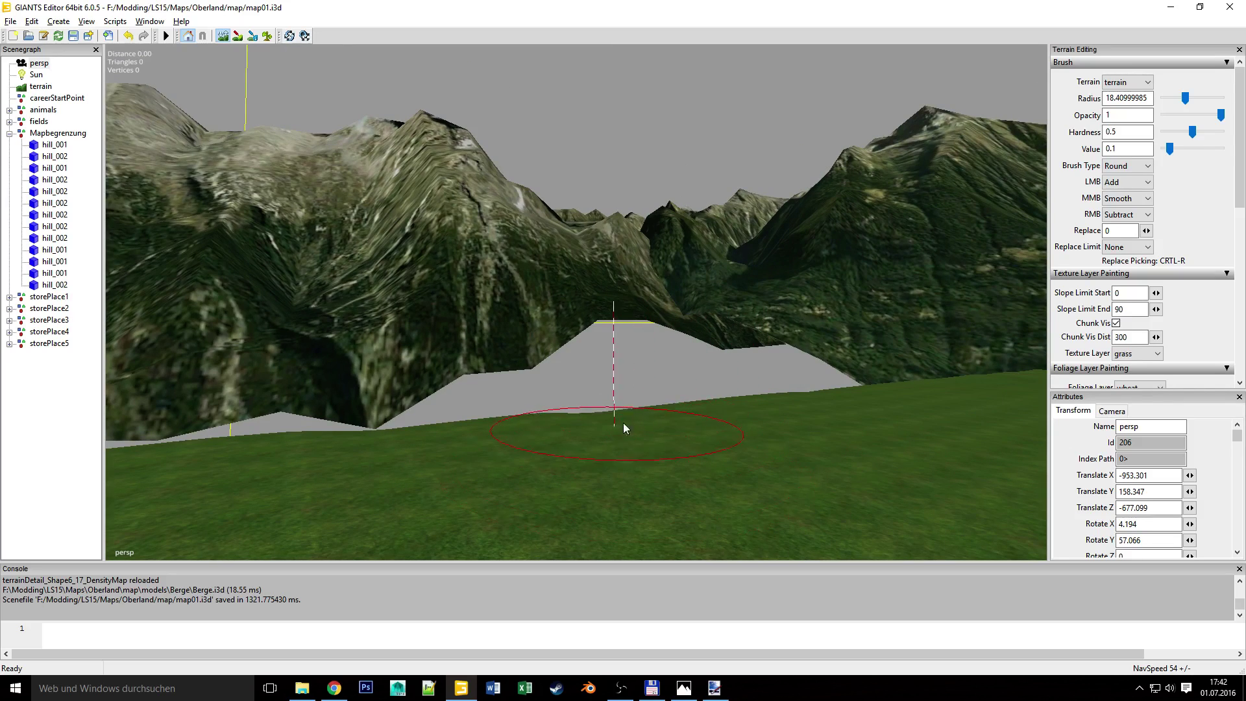
{"action": "right_click_drag", "start_coordinate": [604, 506], "coordinate": [890, 431]}
{"action": "left_click_drag", "start_coordinate": [708, 486], "coordinate": [656, 527], "text": "alt"}
{"action": "mouse_move", "coordinate": [655, 527]}
{"action": "right_mouse_down", "text": "alt"}
{"action": "mouse_move", "coordinate": [855, 430]}
{"action": "mouse_move", "coordinate": [625, 483]}
{"action": "mouse_move", "coordinate": [650, 456]}
{"action": "mouse_move", "coordinate": [528, 396]}
{"action": "mouse_move", "coordinate": [446, 450]}
{"action": "mouse_move", "coordinate": [739, 356]}
{"action": "mouse_move", "coordinate": [318, 282]}
{"action": "mouse_move", "coordinate": [512, 293]}
{"action": "right_mouse_up", "text": "alt"}
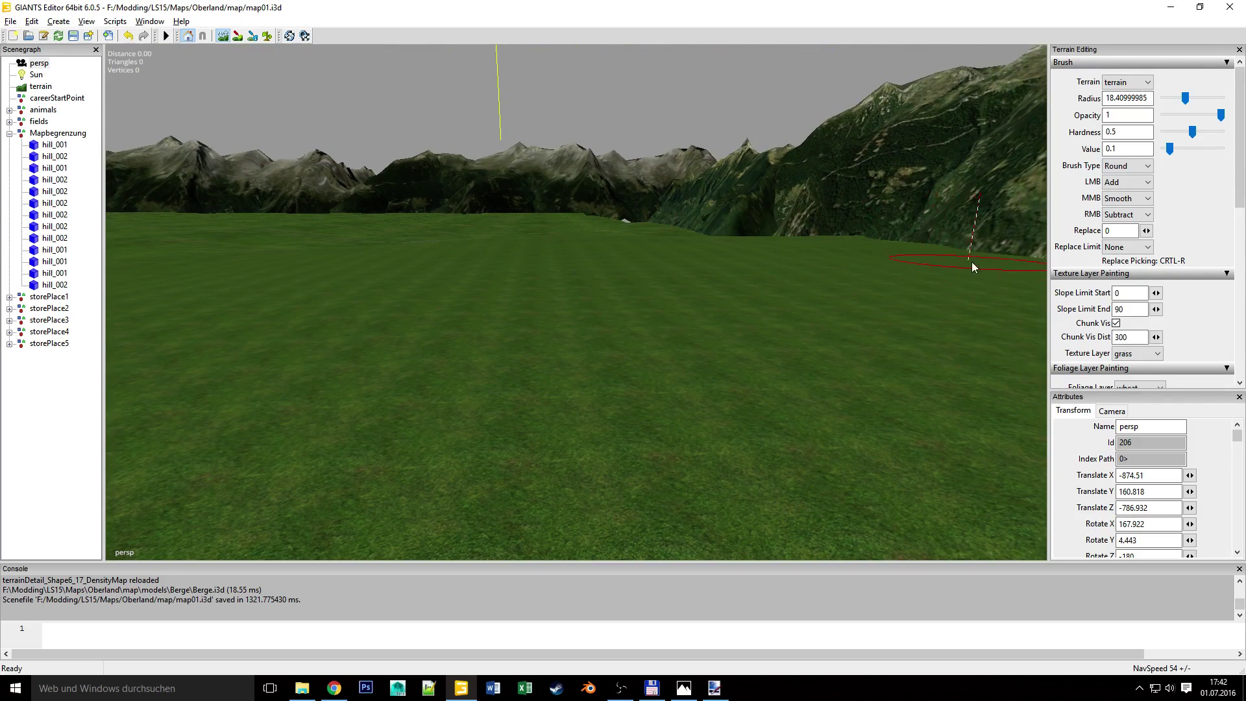
{"action": "right_click_drag", "start_coordinate": [732, 322], "coordinate": [392, 303]}
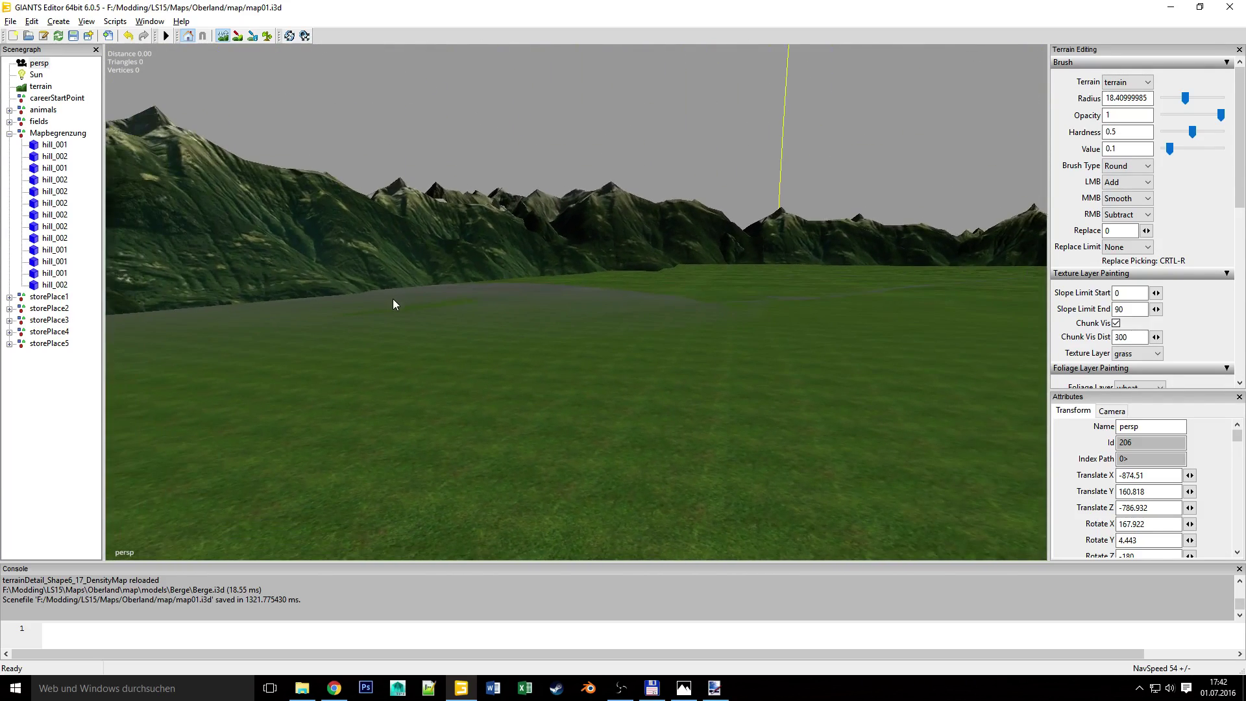
{"action": "mouse_move", "coordinate": [639, 369]}
{"action": "right_mouse_down"}
{"action": "mouse_move", "coordinate": [503, 394]}
{"action": "mouse_move", "coordinate": [456, 389]}
{"action": "mouse_move", "coordinate": [504, 347]}
{"action": "mouse_move", "coordinate": [759, 329]}
{"action": "mouse_move", "coordinate": [702, 413]}
{"action": "right_mouse_up"}
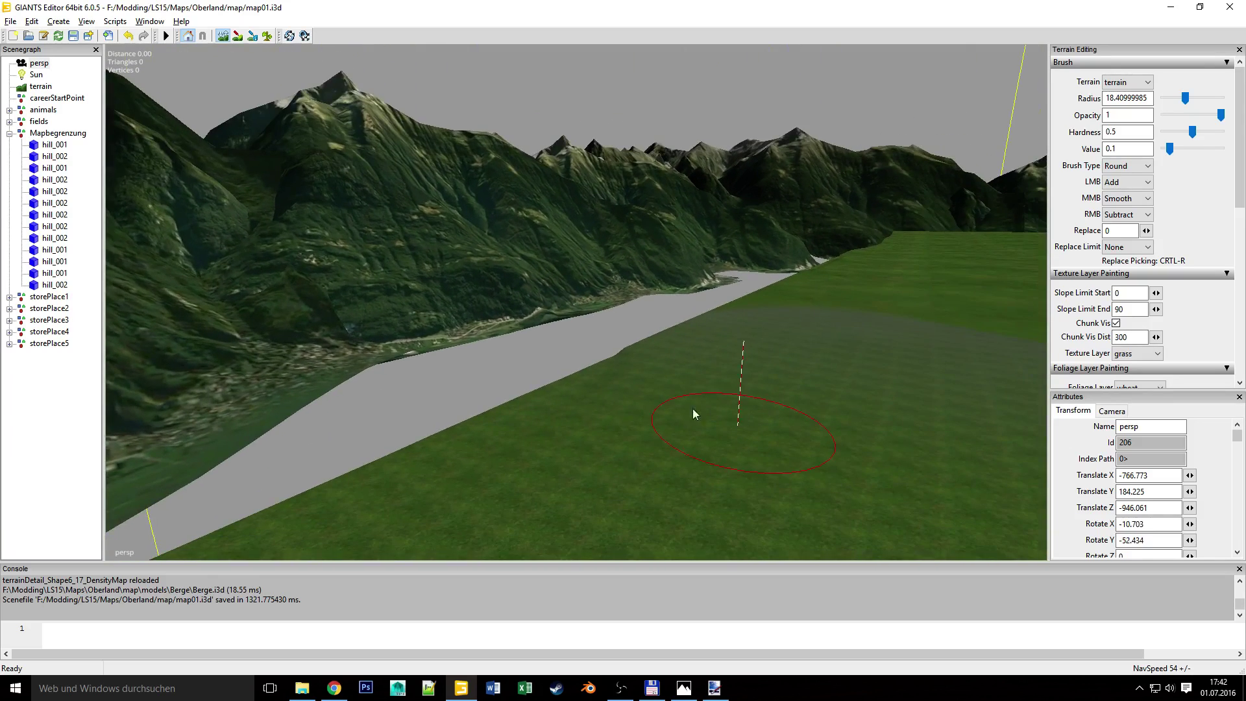
{"action": "mouse_move", "coordinate": [504, 456]}
{"action": "right_mouse_down"}
{"action": "mouse_move", "coordinate": [487, 480]}
{"action": "mouse_move", "coordinate": [651, 446]}
{"action": "right_mouse_up"}
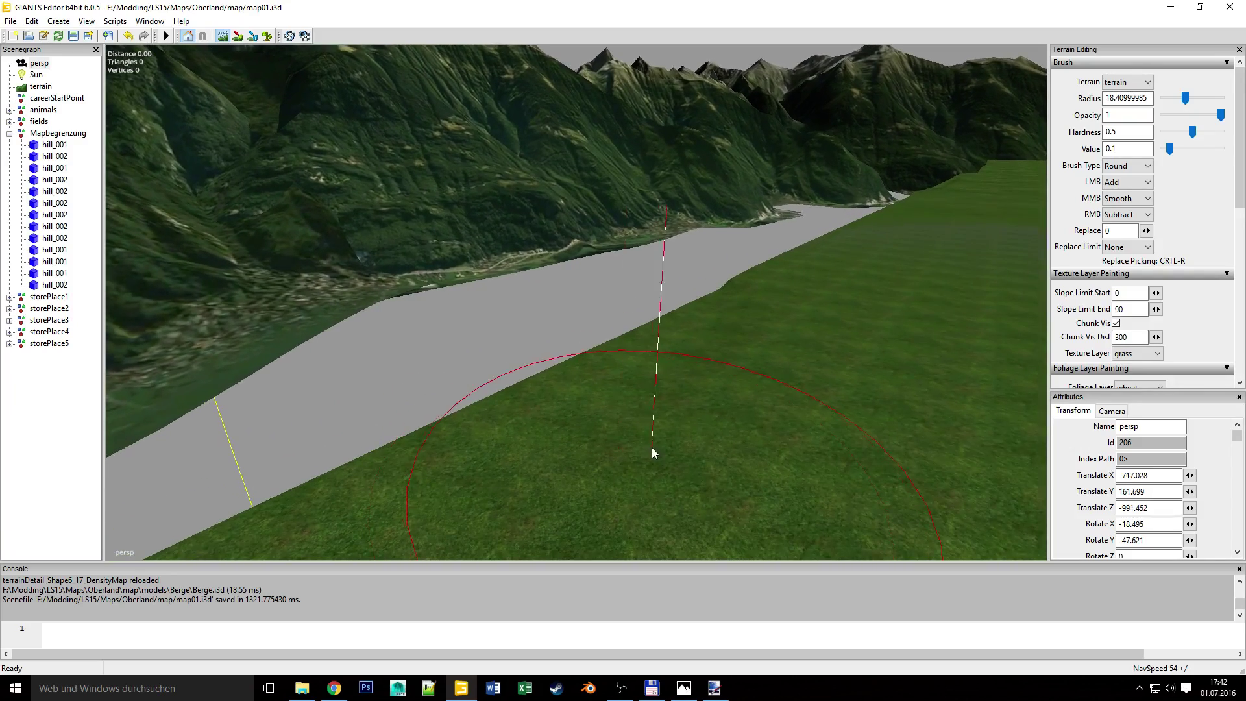
{"action": "mouse_move", "coordinate": [726, 350]}
{"action": "right_mouse_down"}
{"action": "mouse_move", "coordinate": [510, 412]}
{"action": "mouse_move", "coordinate": [293, 318]}
{"action": "mouse_move", "coordinate": [352, 363]}
{"action": "right_mouse_up"}
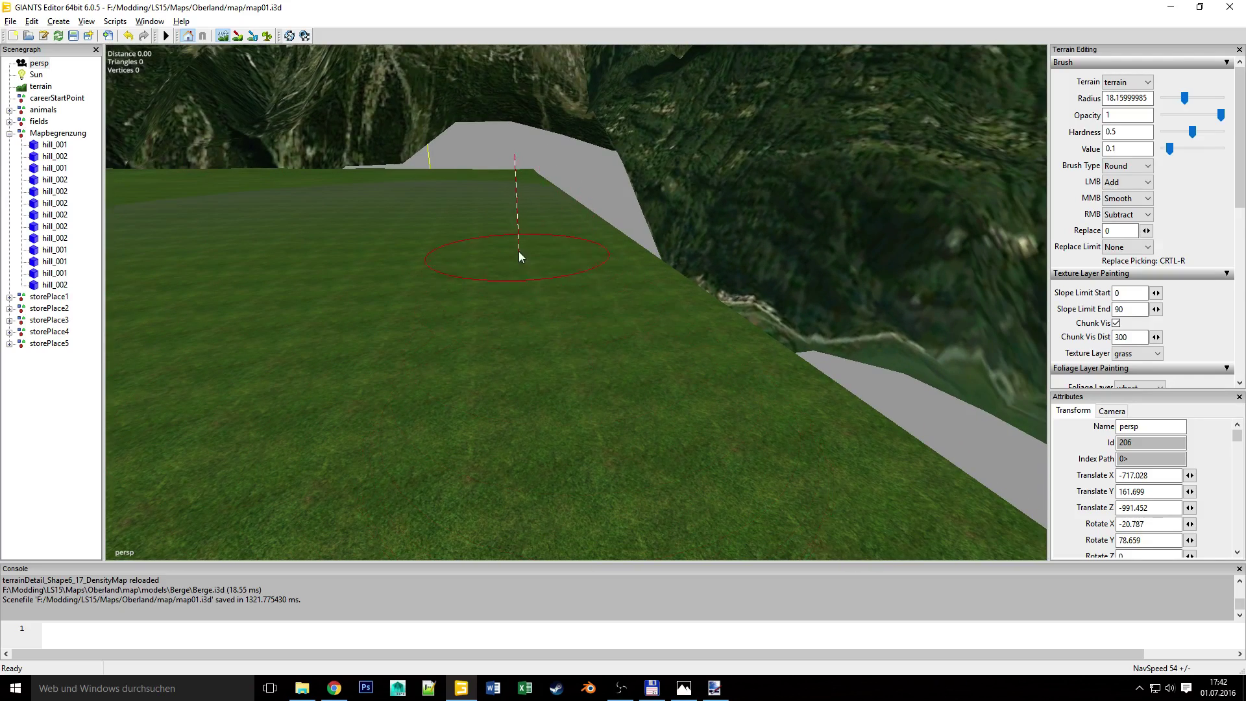
{"action": "mouse_move", "coordinate": [470, 280]}
{"action": "right_mouse_down"}
{"action": "mouse_move", "coordinate": [327, 257]}
{"action": "mouse_move", "coordinate": [599, 278]}
{"action": "mouse_move", "coordinate": [433, 253]}
{"action": "mouse_move", "coordinate": [511, 294]}
{"action": "mouse_move", "coordinate": [572, 277]}
{"action": "right_mouse_up"}
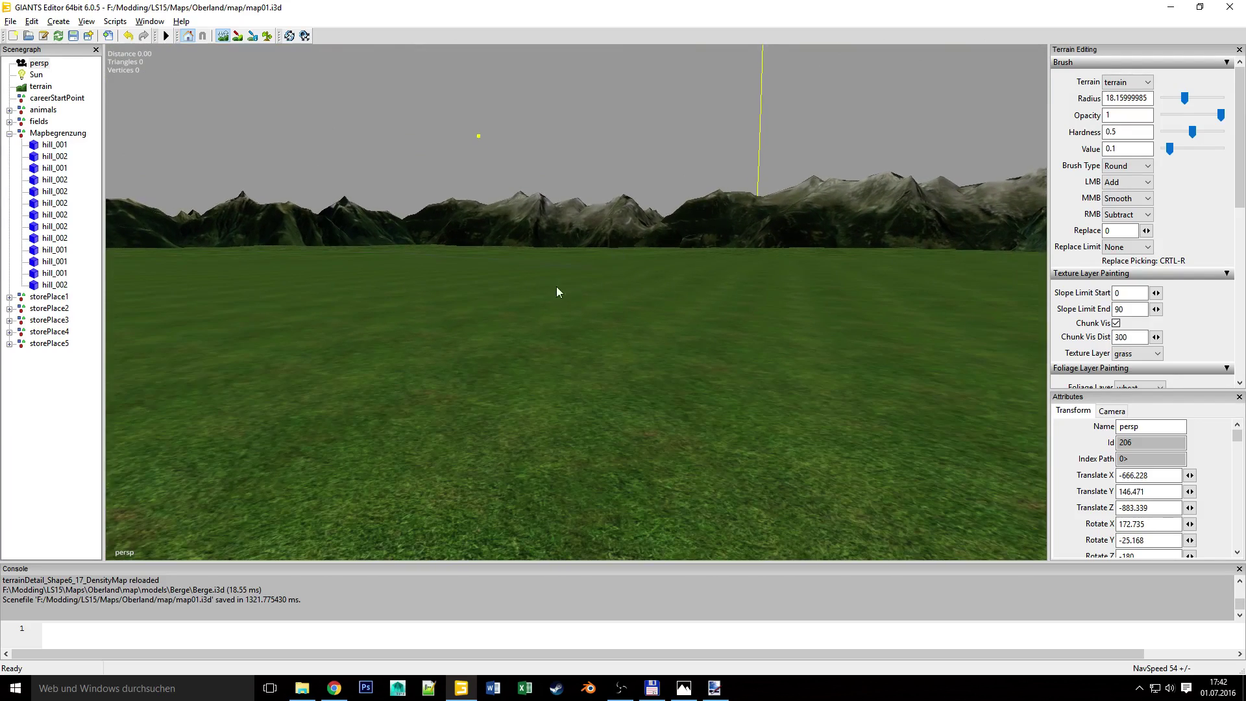
{"action": "left_click_drag", "start_coordinate": [572, 276], "coordinate": [582, 314], "text": "alt"}
{"action": "mouse_move", "coordinate": [582, 314]}
{"action": "right_mouse_down", "text": "alt"}
{"action": "mouse_move", "coordinate": [541, 345]}
{"action": "mouse_move", "coordinate": [586, 346]}
{"action": "right_mouse_up", "text": "alt"}
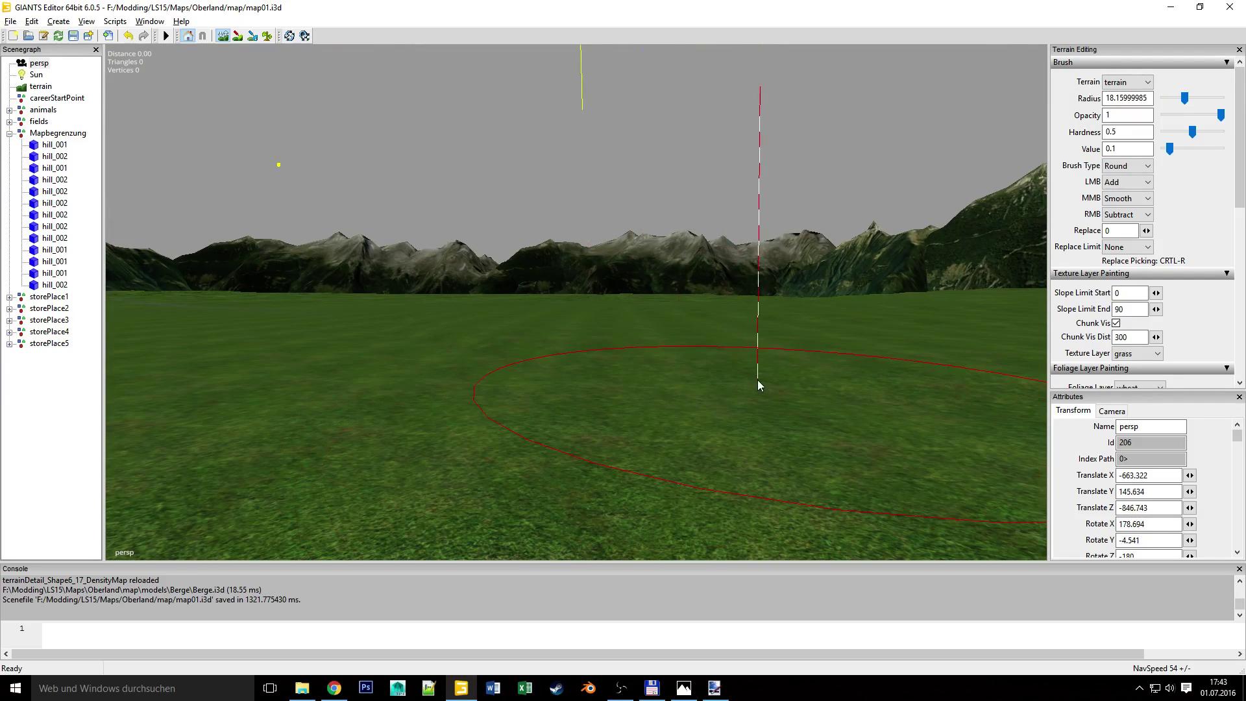
{"action": "mouse_move", "coordinate": [435, 323]}
{"action": "right_mouse_down"}
{"action": "mouse_move", "coordinate": [519, 377]}
{"action": "mouse_move", "coordinate": [578, 384]}
{"action": "right_mouse_up"}
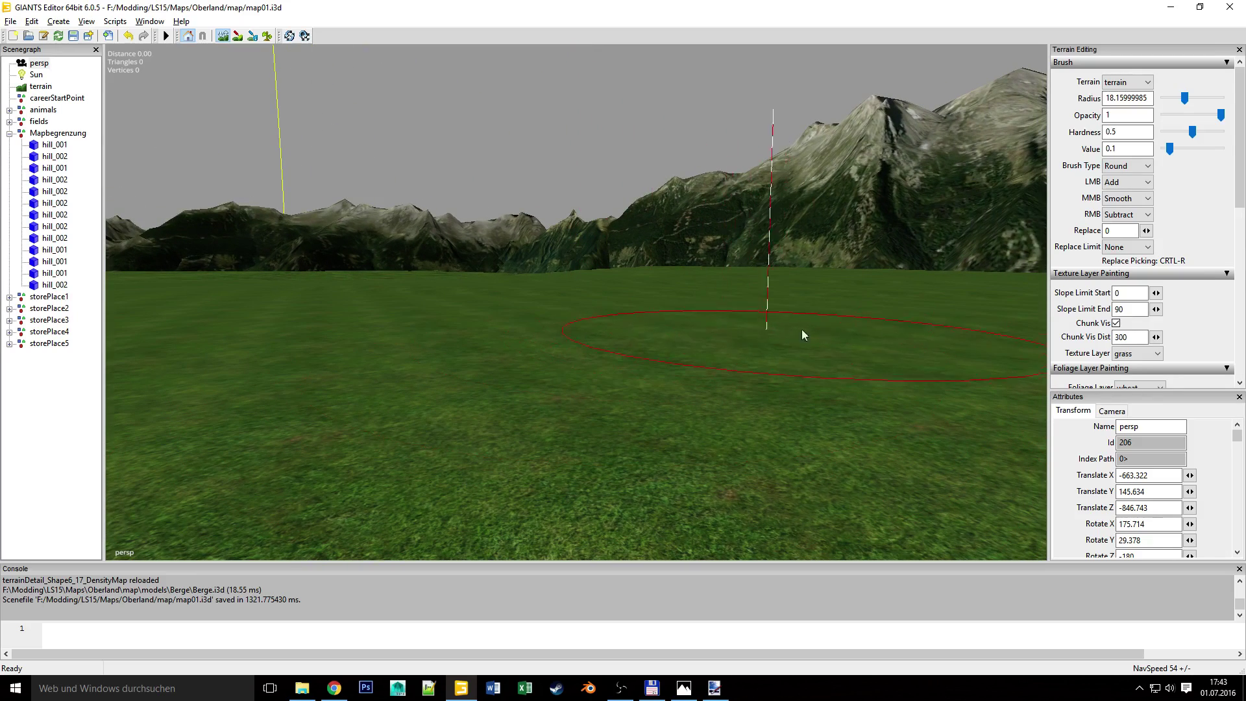
{"action": "mouse_move", "coordinate": [935, 328]}
{"action": "right_mouse_down"}
{"action": "mouse_move", "coordinate": [629, 353]}
{"action": "mouse_move", "coordinate": [741, 326]}
{"action": "mouse_move", "coordinate": [553, 400]}
{"action": "mouse_move", "coordinate": [699, 347]}
{"action": "mouse_move", "coordinate": [619, 416]}
{"action": "right_mouse_up"}
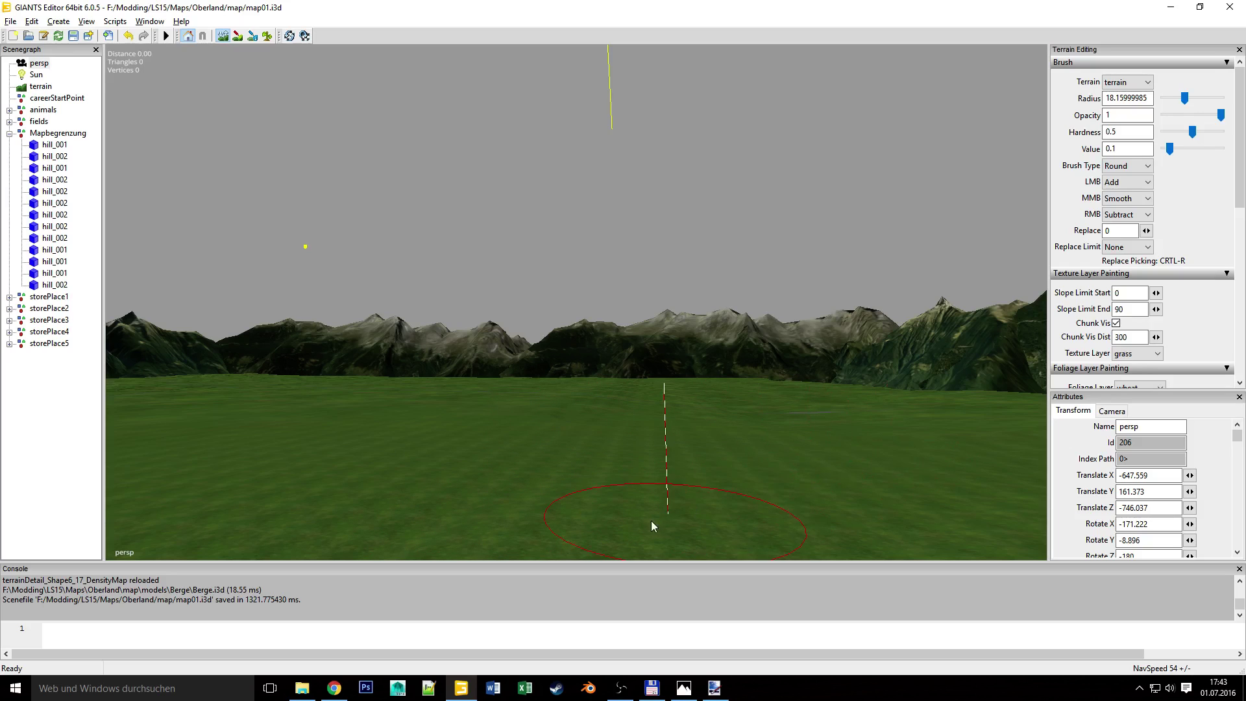
{"action": "right_click_drag", "start_coordinate": [652, 523], "coordinate": [879, 488]}
Examine the overview map pda_map.dds in paint.net, then compare pda_map.jpg with its neighbouring image in Photos and close the photo viewer.
{"action": "left_click", "coordinate": [713, 687]}
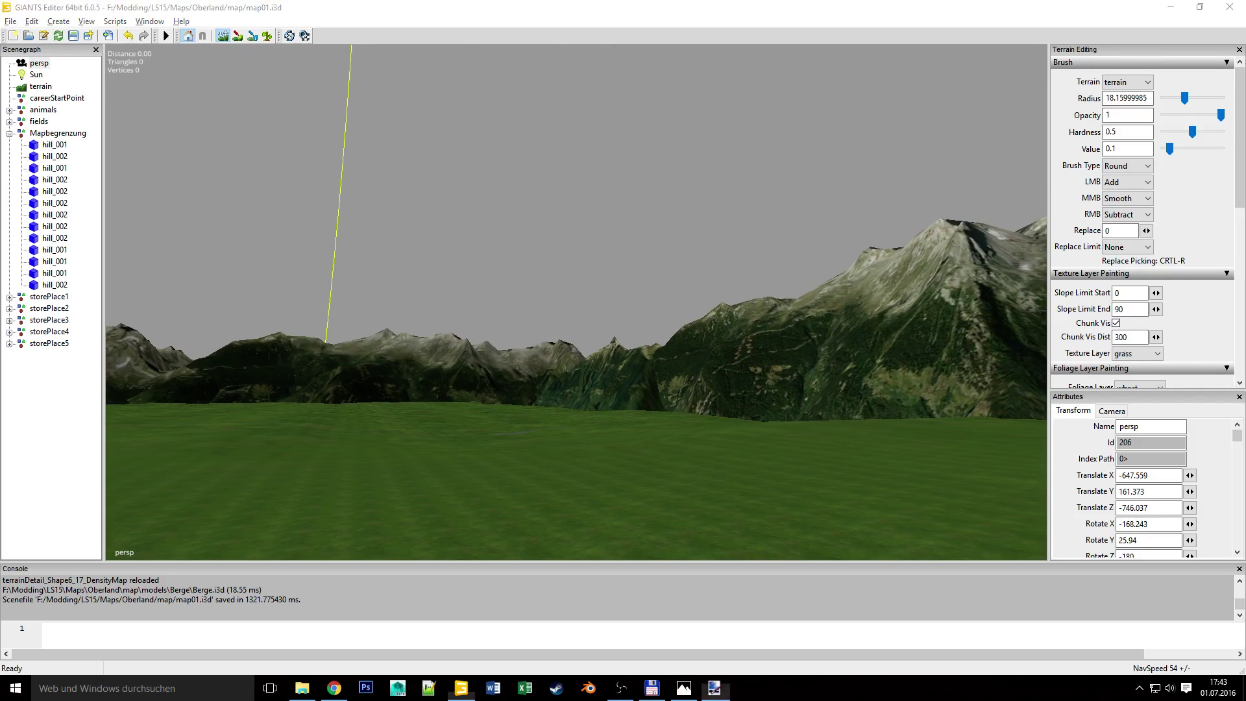
{"action": "left_click_drag", "start_coordinate": [597, 69], "coordinate": [469, 0]}
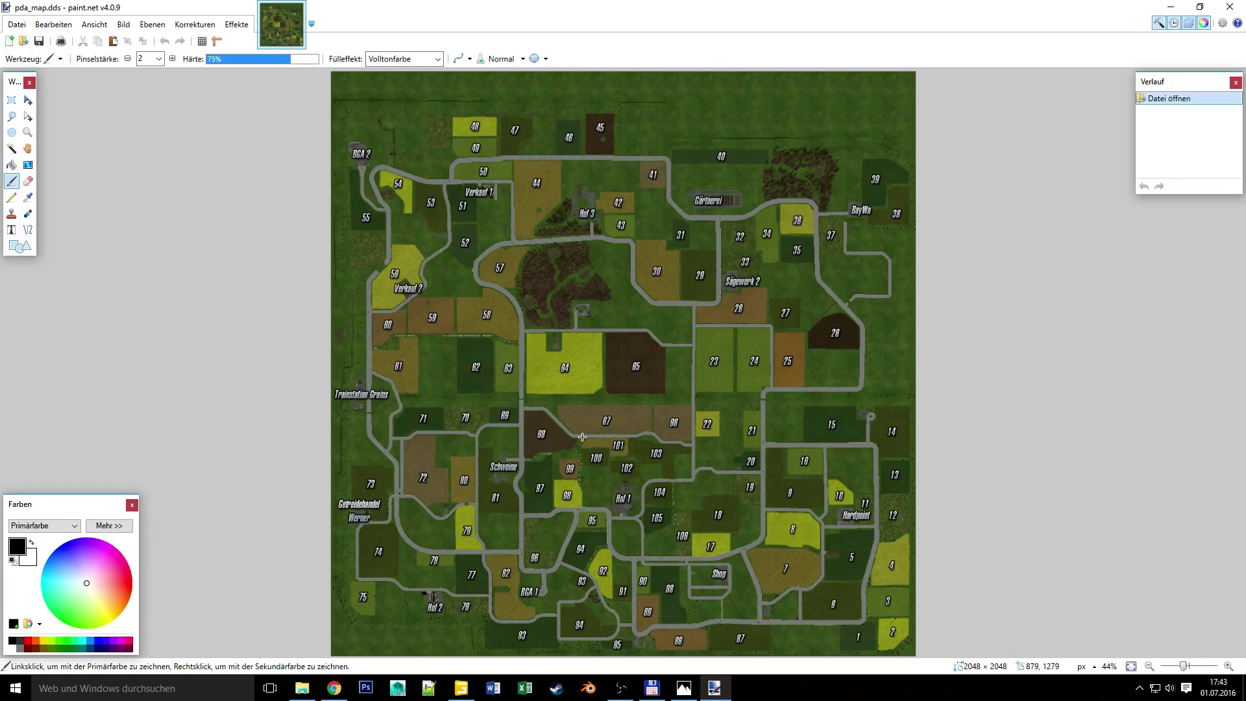
{"action": "left_click_drag", "start_coordinate": [0, 104], "coordinate": [544, 0]}
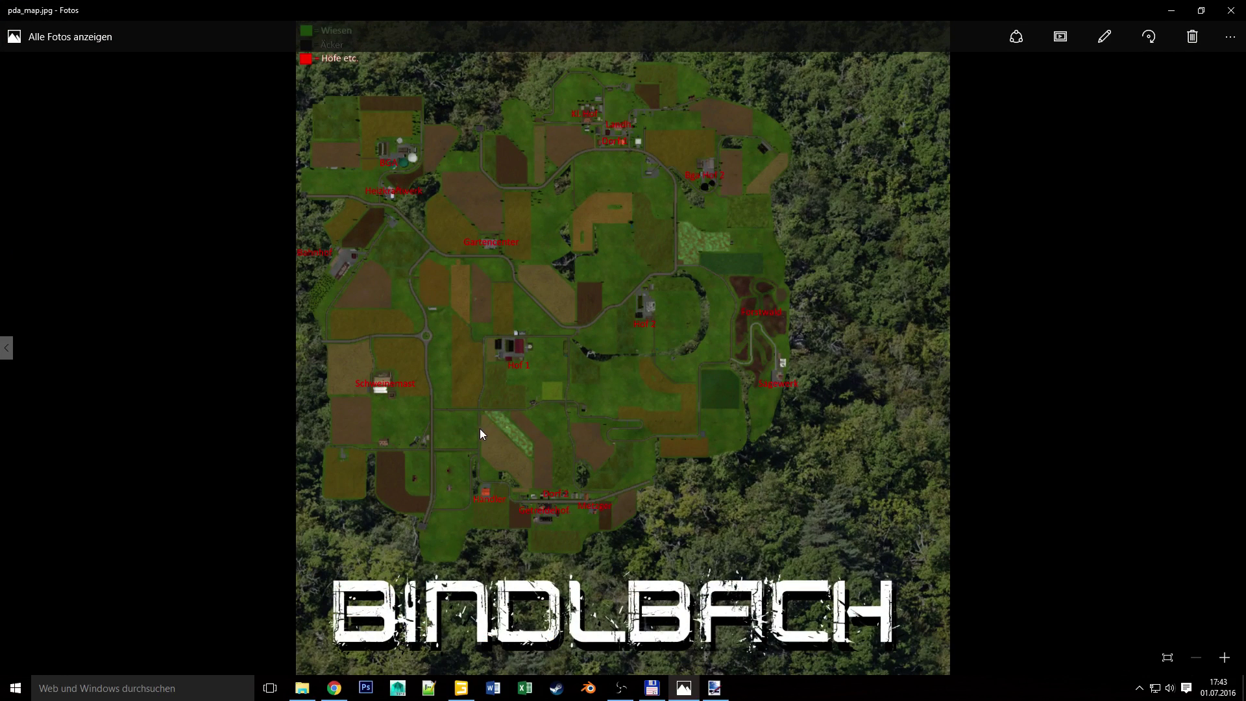
{"action": "key", "text": "Left"}
{"action": "key", "text": "Right"}
{"action": "key", "text": "Left"}
{"action": "key", "text": "Right"}
{"action": "key", "text": "Left"}
{"action": "key", "text": "Right"}
{"action": "left_click", "coordinate": [1227, 13]}
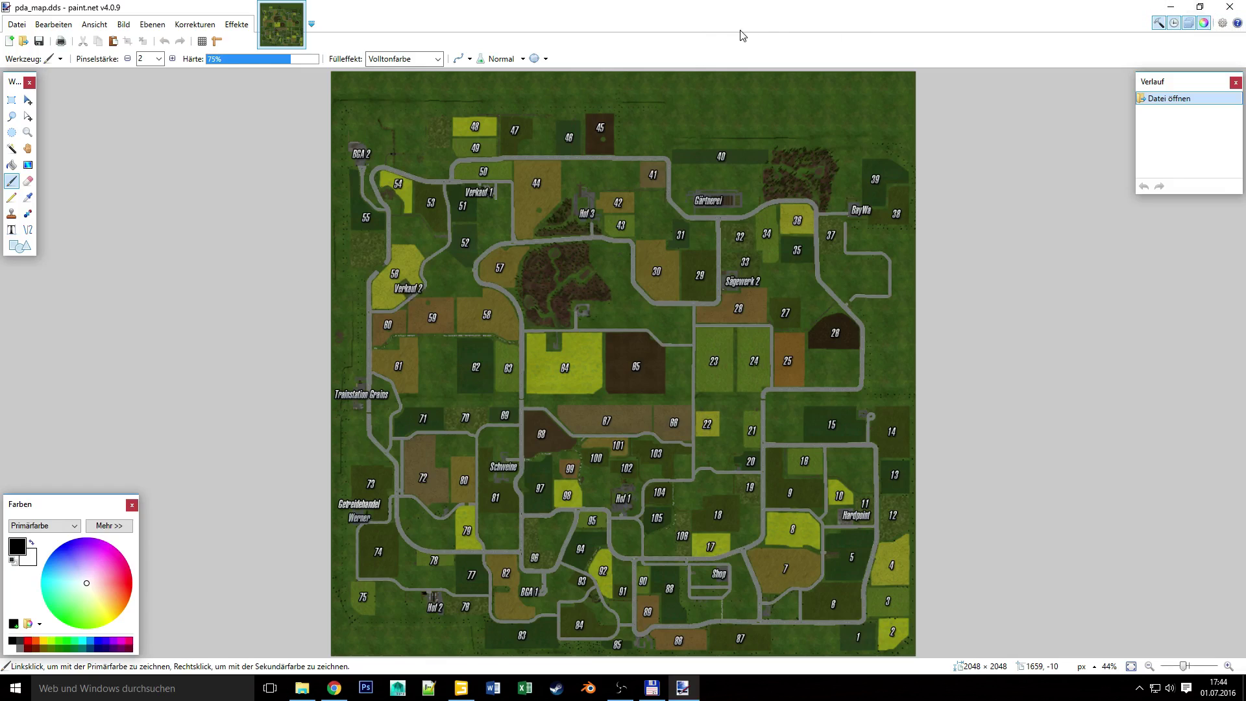
Return to GIANTS Editor and examine the terrain corner and the grey painted area beside it from above.
{"action": "left_click_drag", "start_coordinate": [686, 14], "coordinate": [1244, 72]}
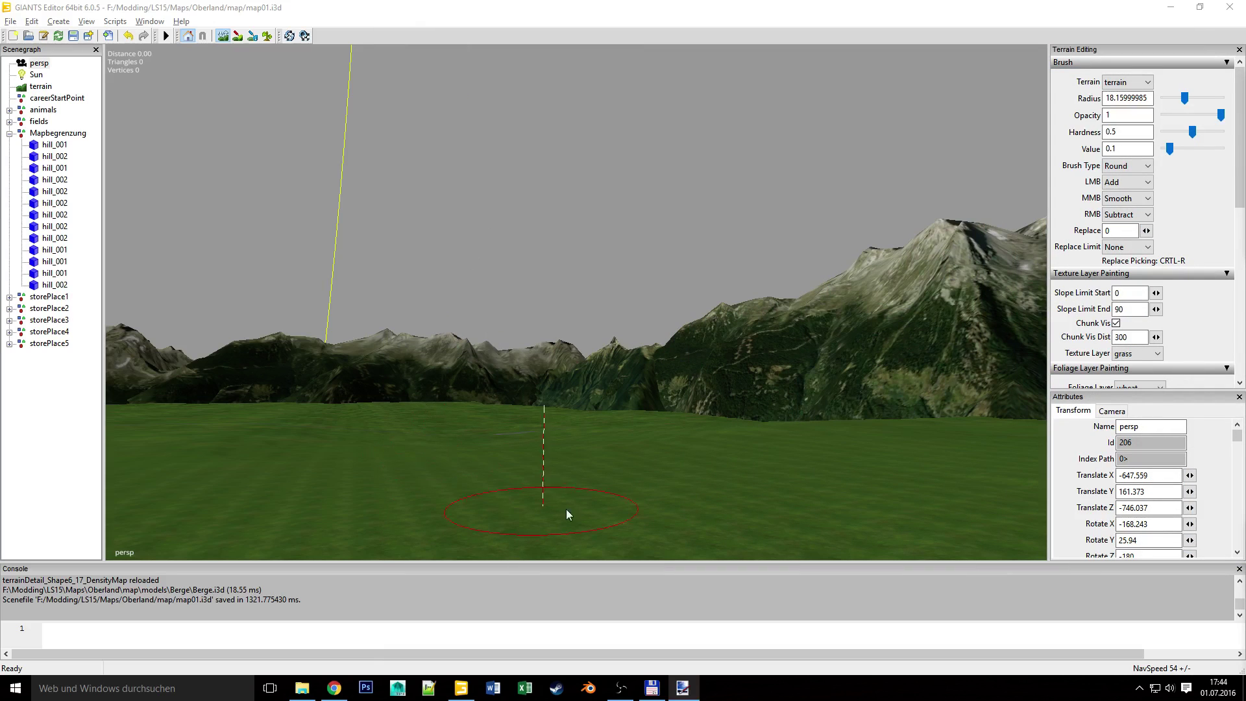
{"action": "left_click_drag", "start_coordinate": [539, 451], "coordinate": [820, 454], "text": "alt"}
{"action": "left_click_drag", "start_coordinate": [567, 394], "coordinate": [244, 482], "text": "alt"}
{"action": "right_click_drag", "start_coordinate": [244, 487], "coordinate": [528, 277]}
{"action": "left_click_drag", "start_coordinate": [528, 273], "coordinate": [510, 398], "text": "alt"}
{"action": "right_click_drag", "start_coordinate": [510, 398], "coordinate": [255, 422], "text": "alt"}
{"action": "left_click_drag", "start_coordinate": [256, 423], "coordinate": [452, 403], "text": "alt"}
{"action": "mouse_move", "coordinate": [453, 408]}
{"action": "right_mouse_down"}
{"action": "mouse_move", "coordinate": [792, 364]}
{"action": "mouse_move", "coordinate": [595, 359]}
{"action": "right_mouse_up"}
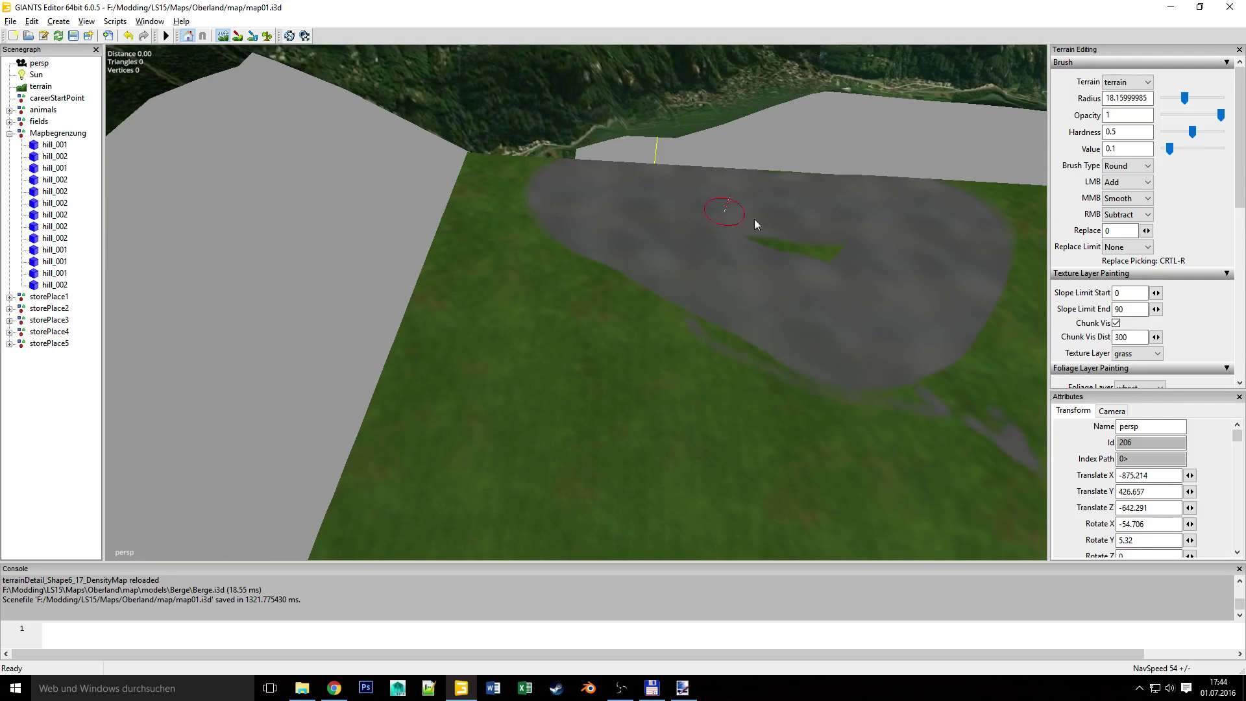
{"action": "mouse_move", "coordinate": [583, 376]}
{"action": "right_mouse_down"}
{"action": "mouse_move", "coordinate": [693, 341]}
{"action": "mouse_move", "coordinate": [461, 380]}
{"action": "mouse_move", "coordinate": [660, 286]}
{"action": "mouse_move", "coordinate": [450, 306]}
{"action": "mouse_move", "coordinate": [510, 345]}
{"action": "mouse_move", "coordinate": [578, 360]}
{"action": "mouse_move", "coordinate": [511, 379]}
{"action": "right_mouse_up"}
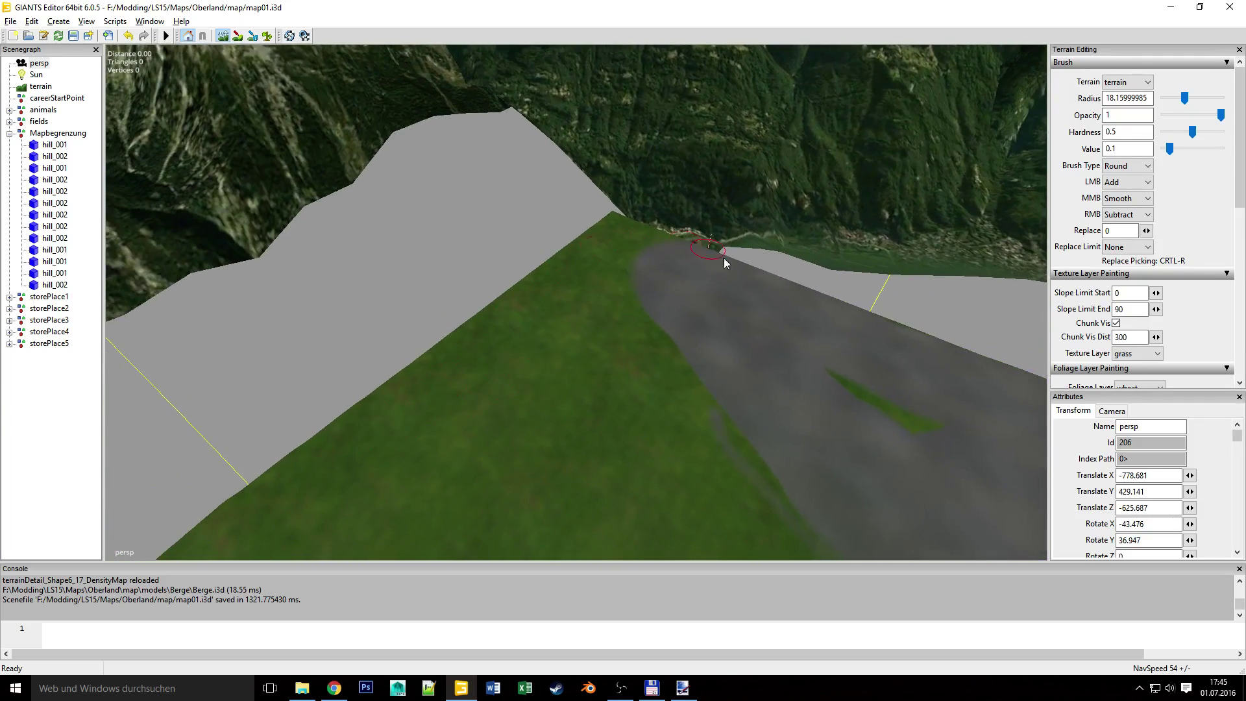
{"action": "mouse_move", "coordinate": [685, 362]}
{"action": "right_mouse_down"}
{"action": "mouse_move", "coordinate": [598, 386]}
{"action": "mouse_move", "coordinate": [662, 389]}
{"action": "mouse_move", "coordinate": [625, 381]}
{"action": "right_mouse_up"}
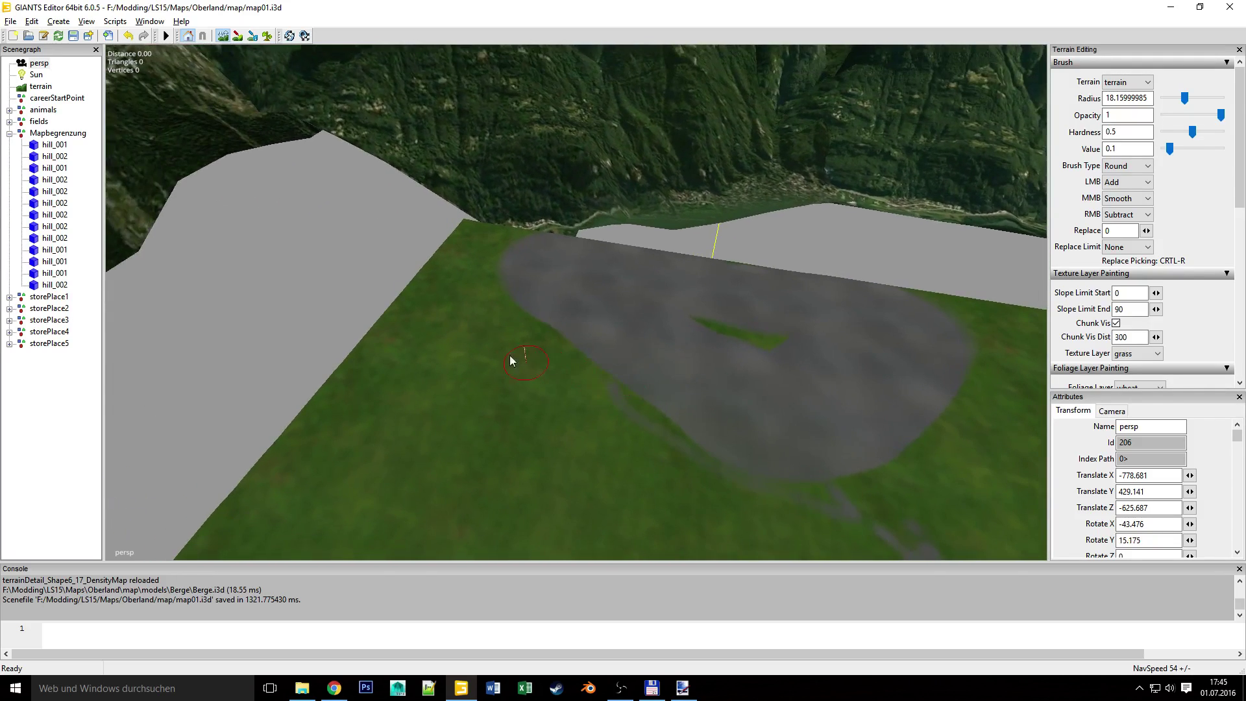
{"action": "mouse_move", "coordinate": [542, 344]}
{"action": "right_mouse_down"}
{"action": "mouse_move", "coordinate": [556, 336]}
{"action": "mouse_move", "coordinate": [431, 352]}
{"action": "mouse_move", "coordinate": [428, 341]}
{"action": "mouse_move", "coordinate": [526, 341]}
{"action": "right_mouse_up"}
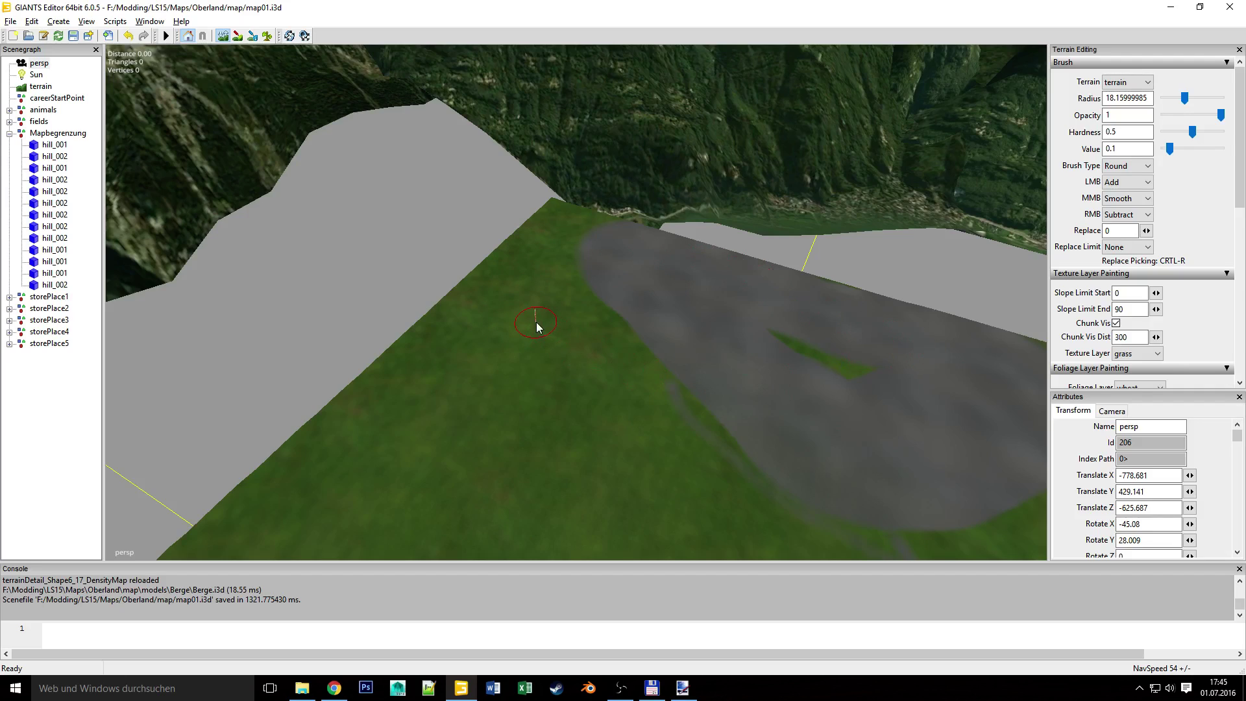
Collapse the Mapbegrenzung group and start a file import, browsing to the models/Strassen folder.
{"action": "left_click", "coordinate": [9, 133]}
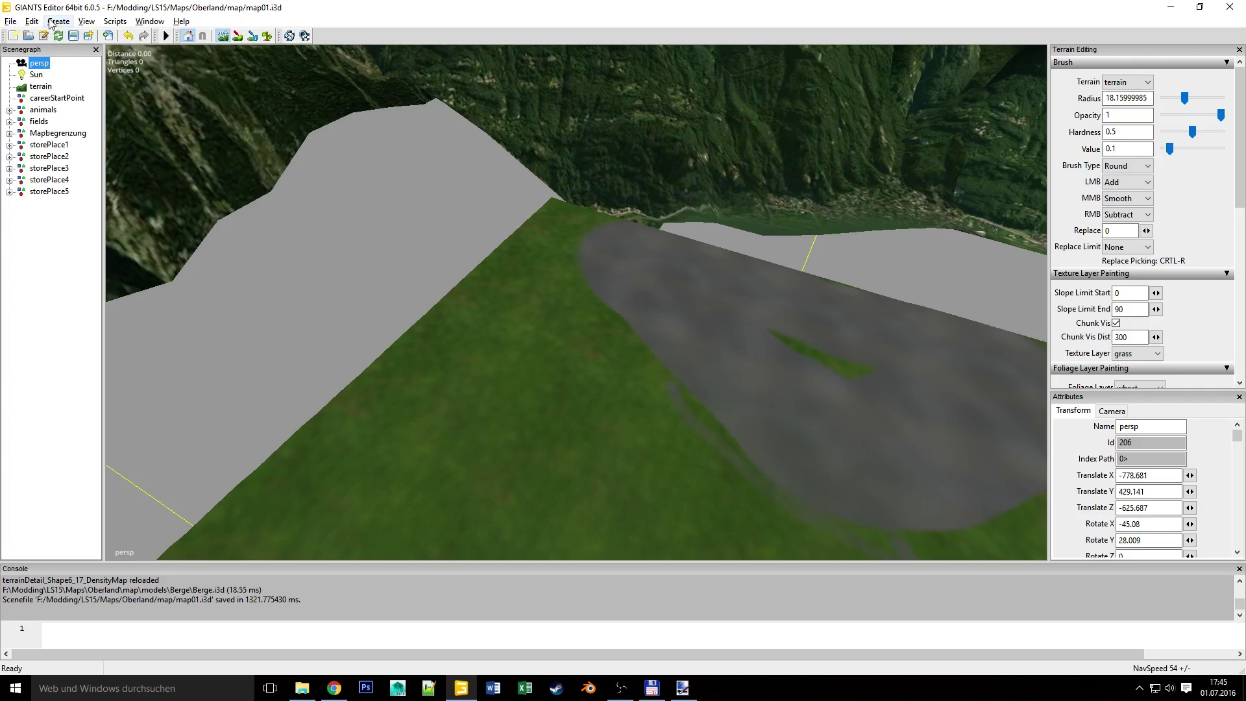
{"action": "left_click", "coordinate": [10, 21]}
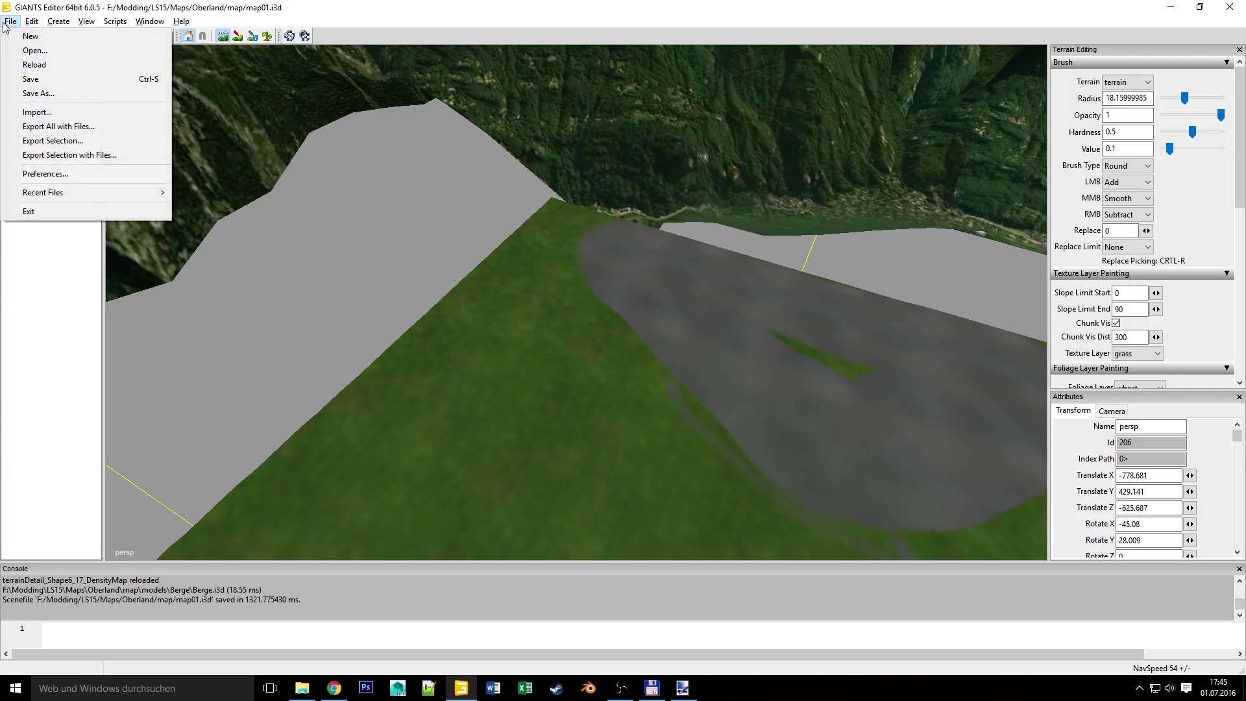
{"action": "left_click", "coordinate": [61, 116]}
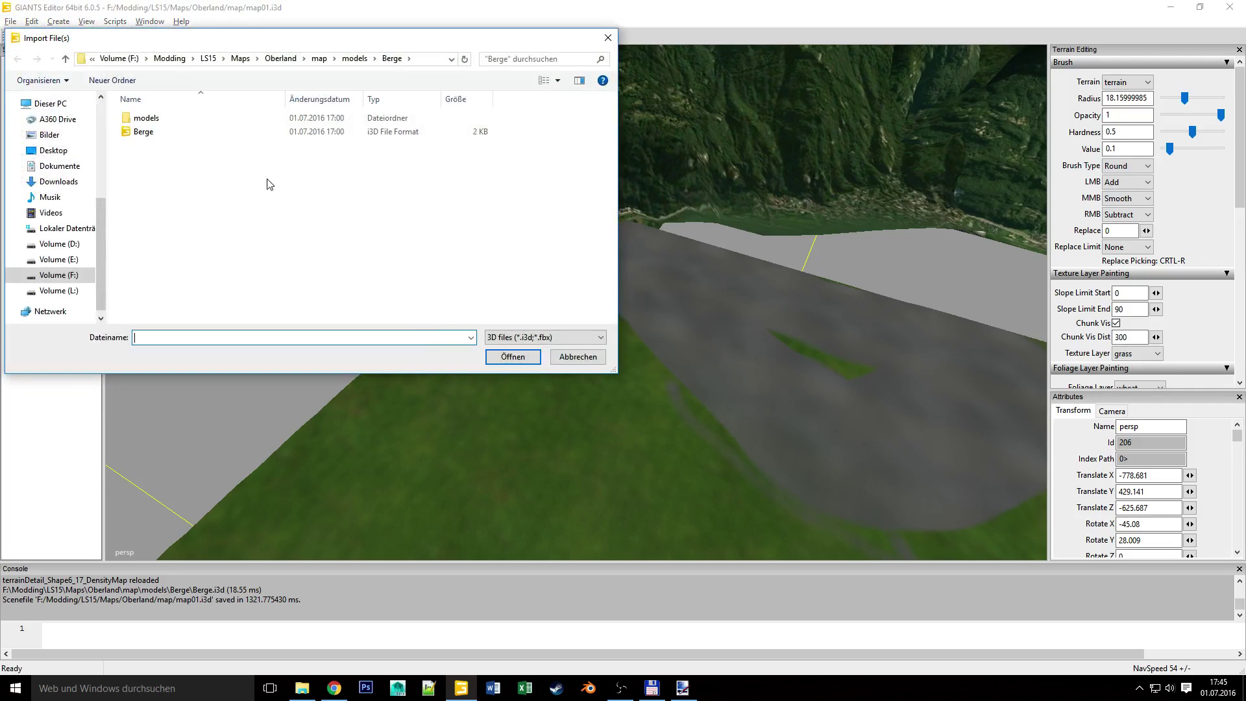
{"action": "left_click", "coordinate": [355, 58]}
{"action": "scroll", "coordinate": [214, 233], "scroll_direction": "down", "scroll_amount": 2}
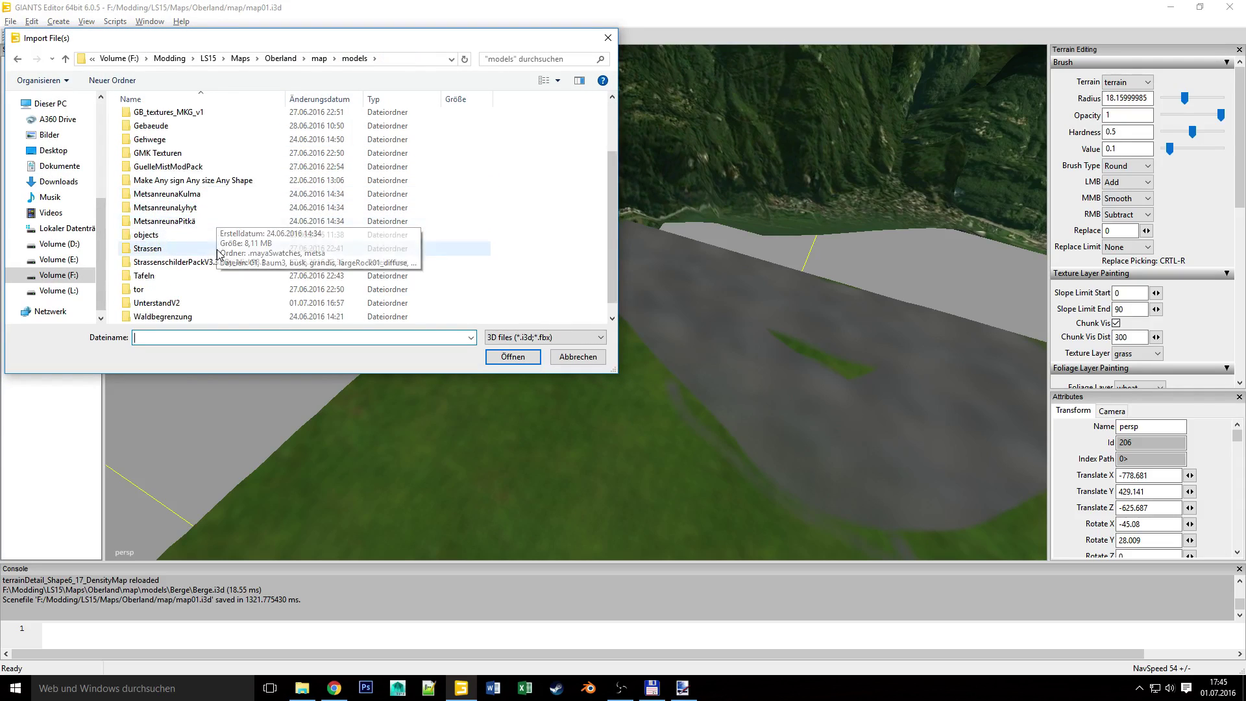
{"action": "scroll", "coordinate": [188, 260], "scroll_direction": "down", "scroll_amount": 1}
{"action": "double_click", "coordinate": [172, 235]}
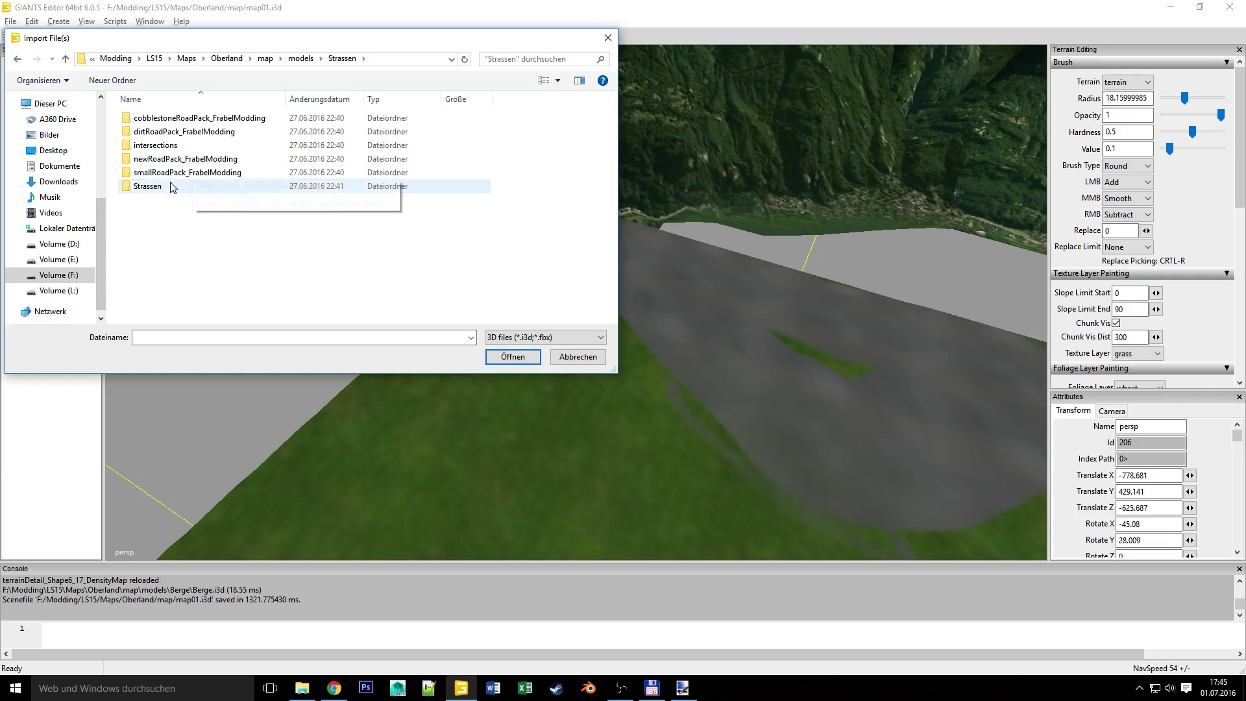
Import road_pack from the used_cobblestone_road folder of cobblestoneRoadPack_FrabelModding, after checking the cobblestone_road folder.
{"action": "double_click", "coordinate": [201, 120]}
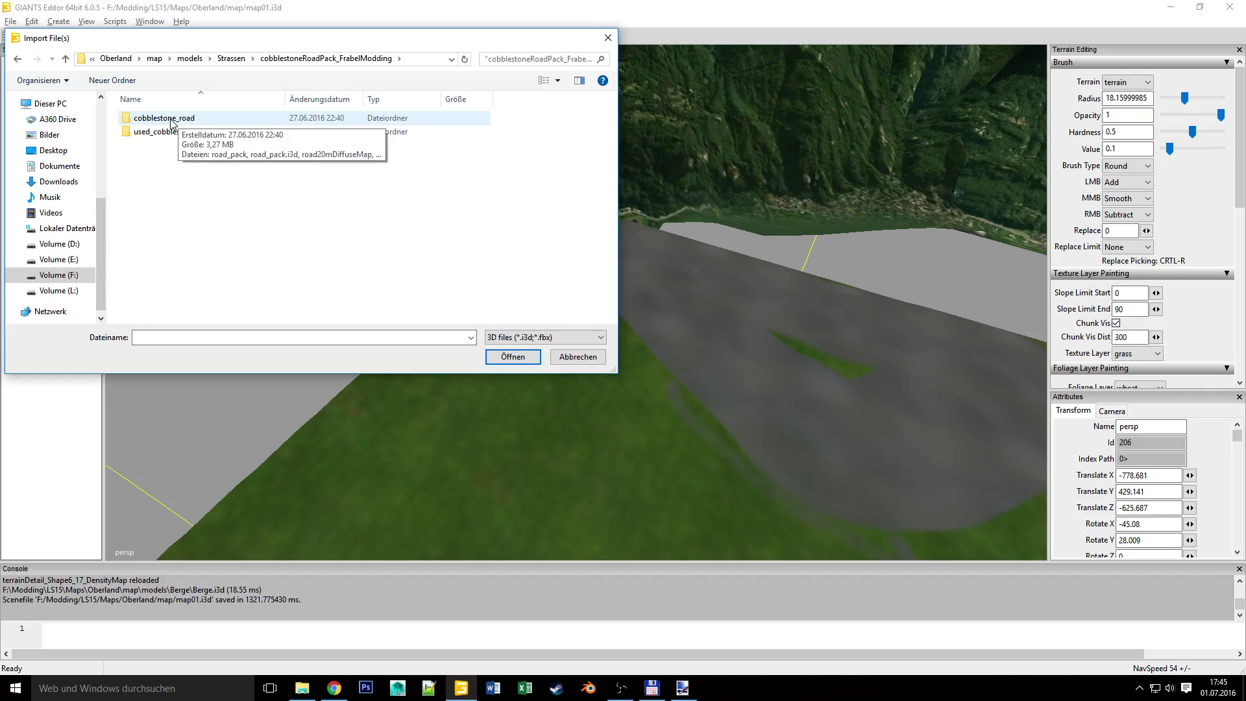
{"action": "double_click", "coordinate": [170, 119]}
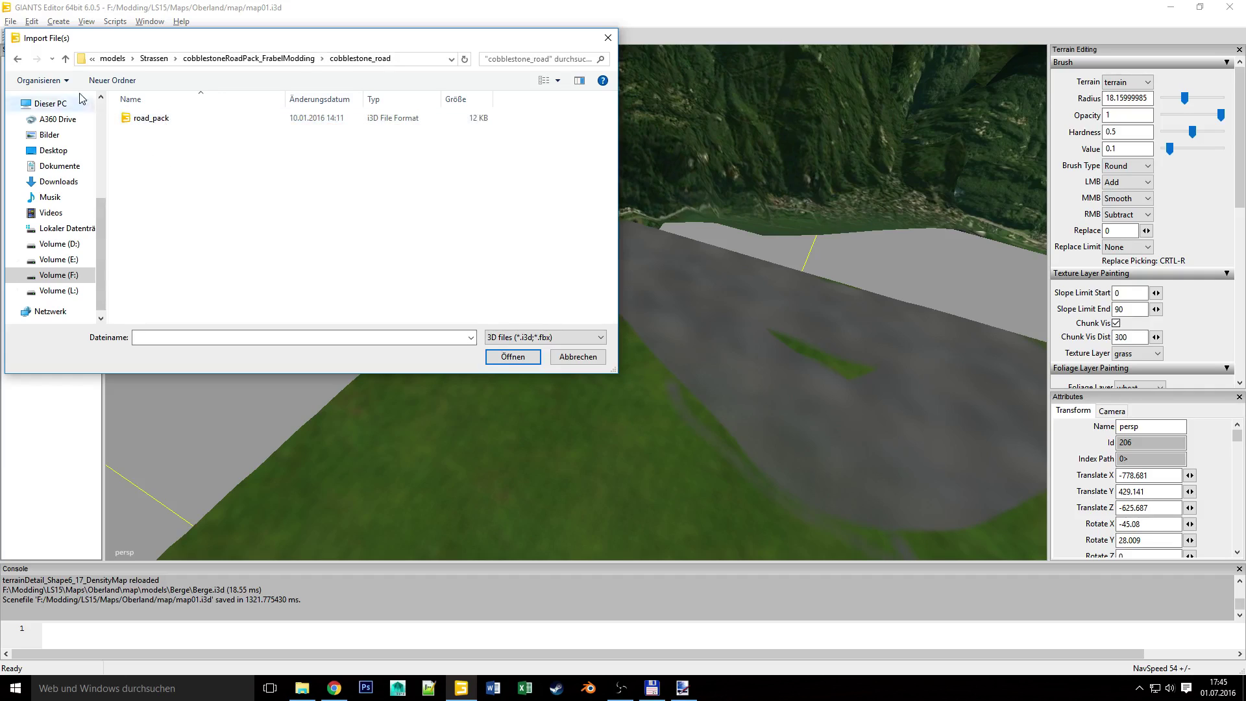
{"action": "left_click", "coordinate": [19, 59]}
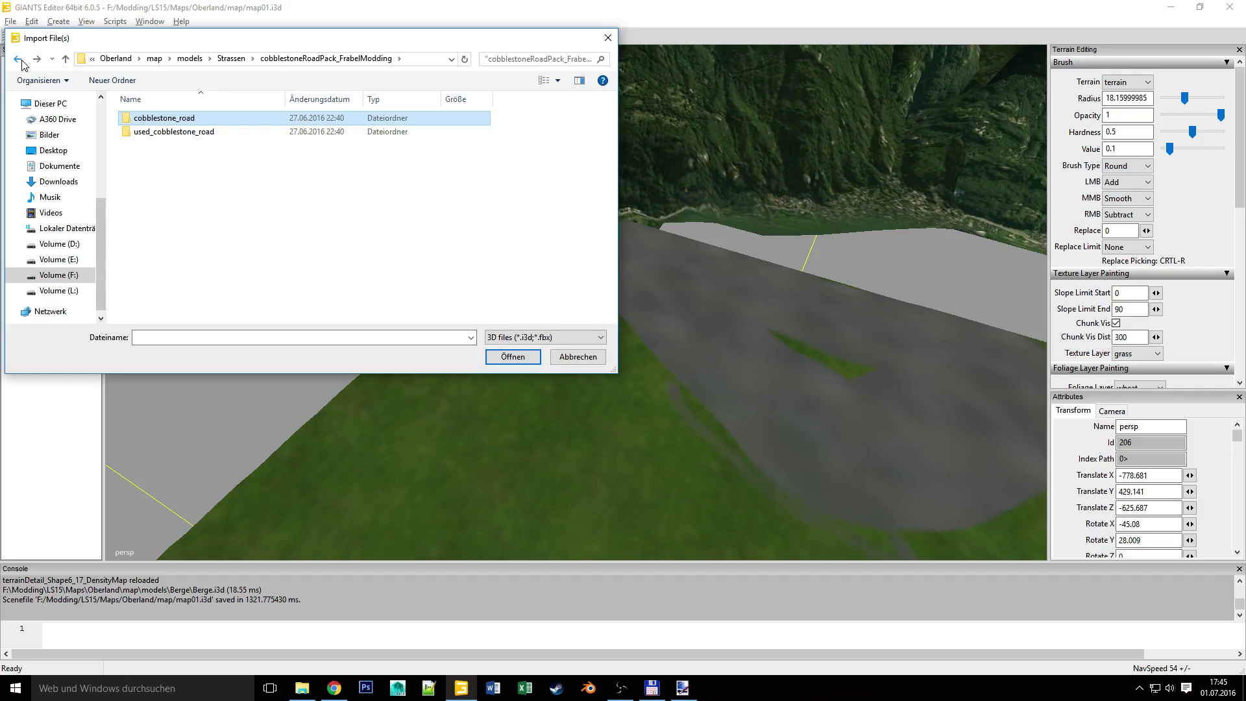
{"action": "double_click", "coordinate": [182, 133]}
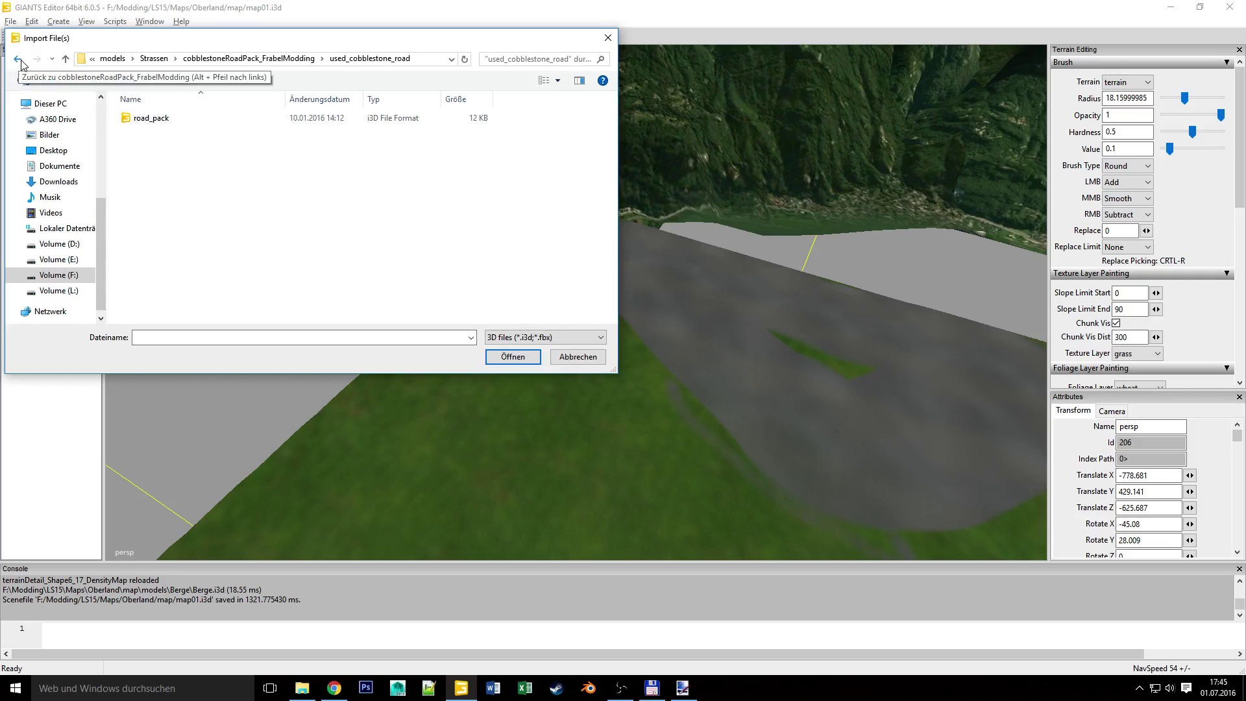
{"action": "left_click", "coordinate": [151, 118]}
{"action": "left_click", "coordinate": [513, 356]}
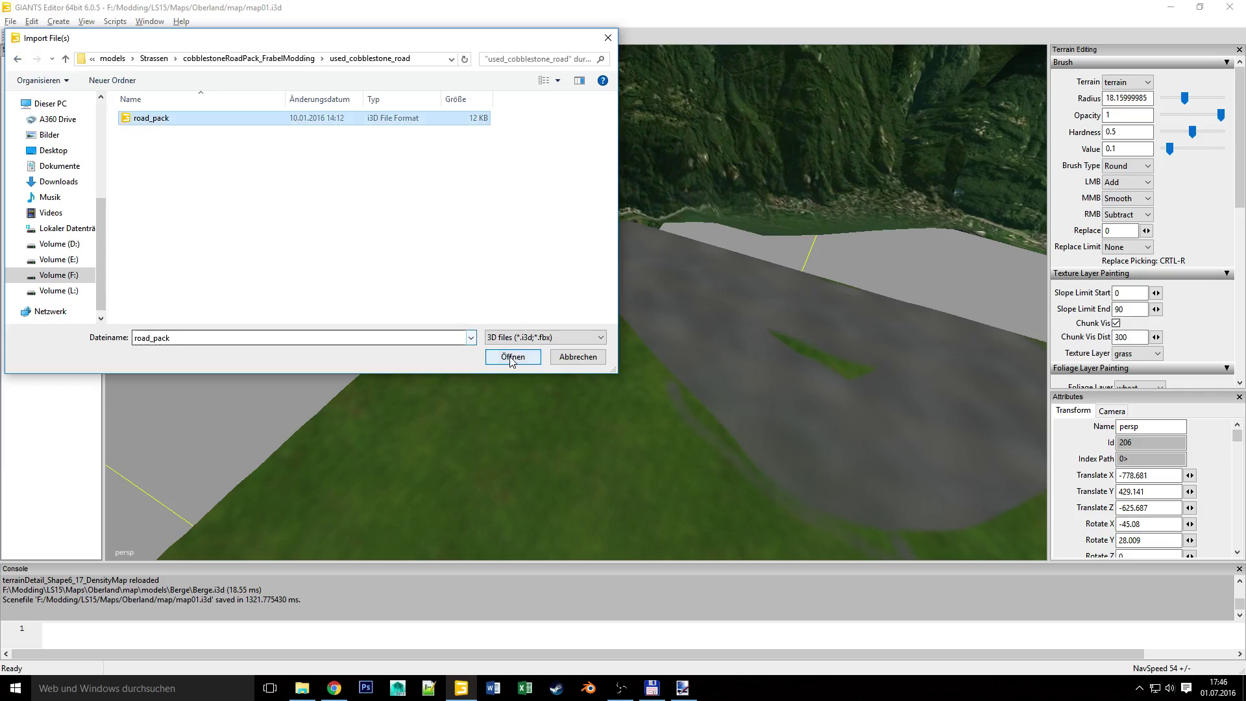
Import road_pack from the models/Strassen/newRoadPack_FrabelModding folder.
{"action": "left_click", "coordinate": [11, 23]}
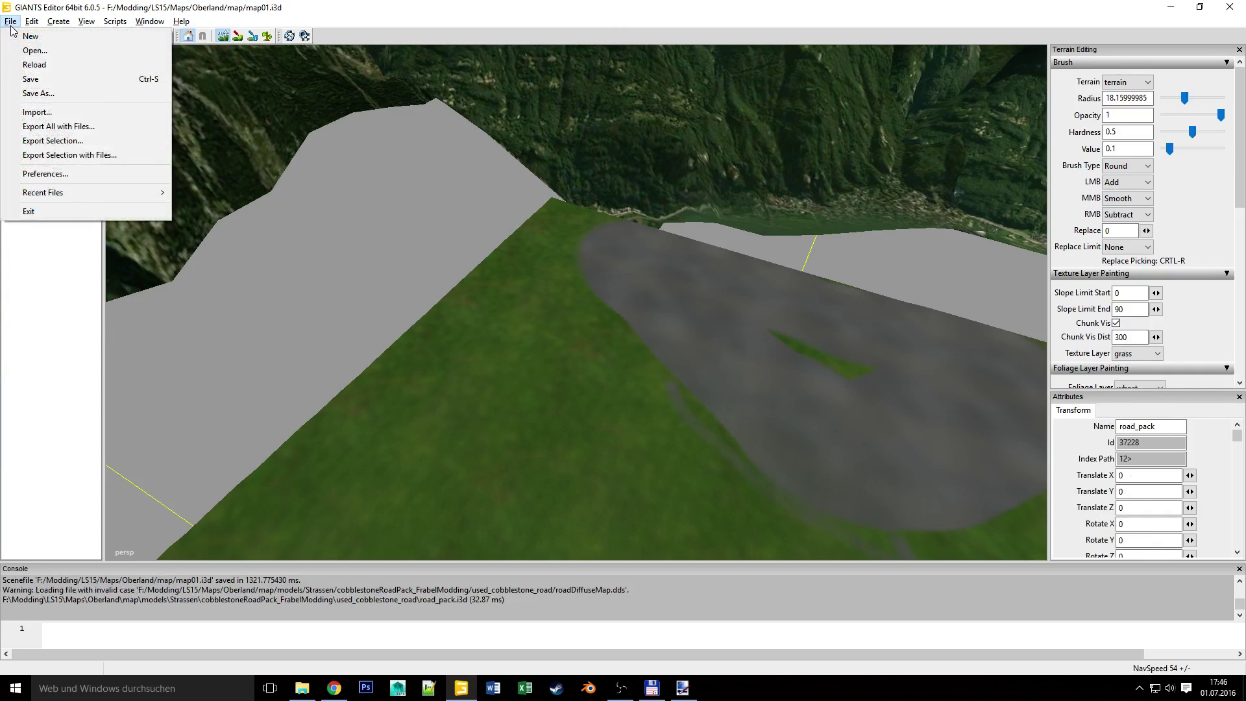
{"action": "left_click", "coordinate": [64, 112]}
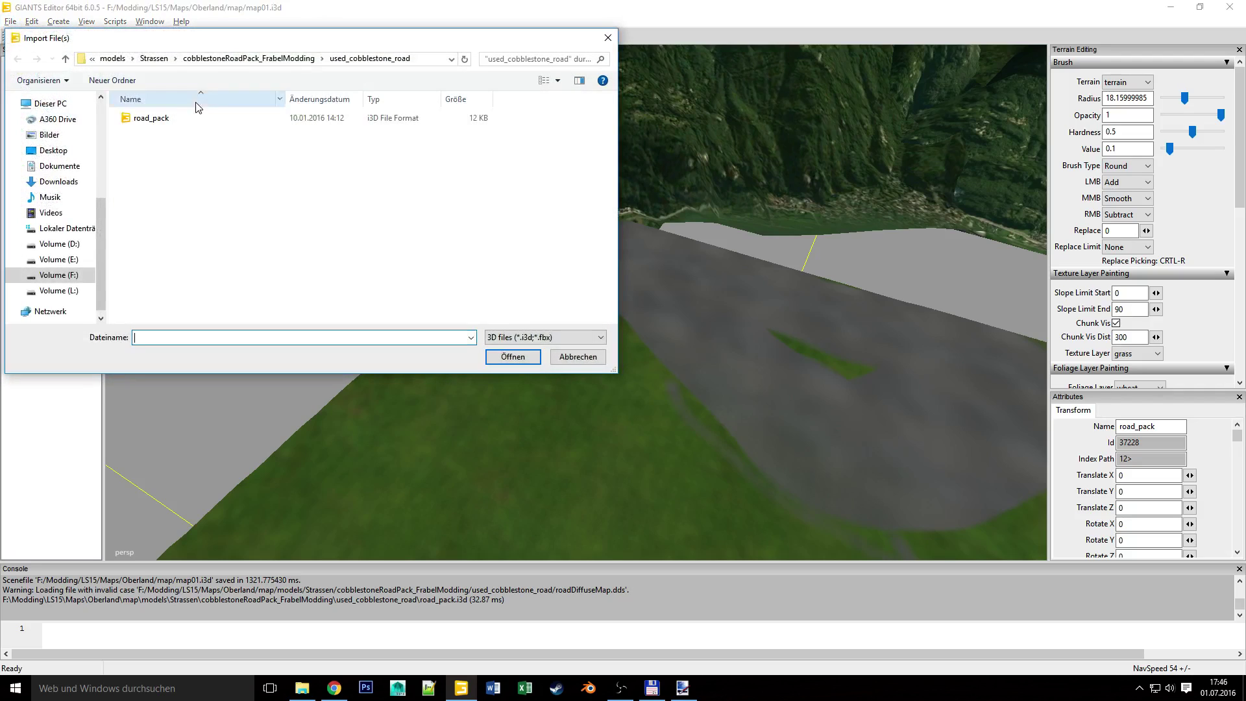
{"action": "left_click", "coordinate": [286, 60]}
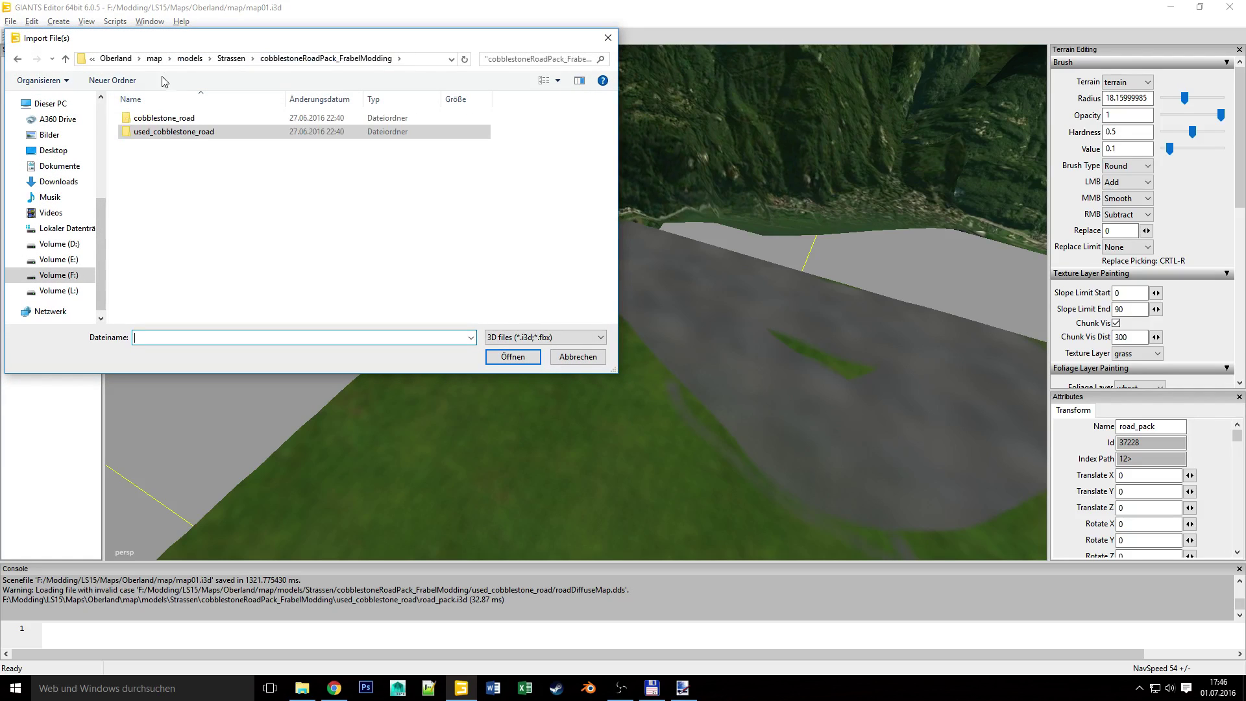
{"action": "left_click", "coordinate": [226, 59]}
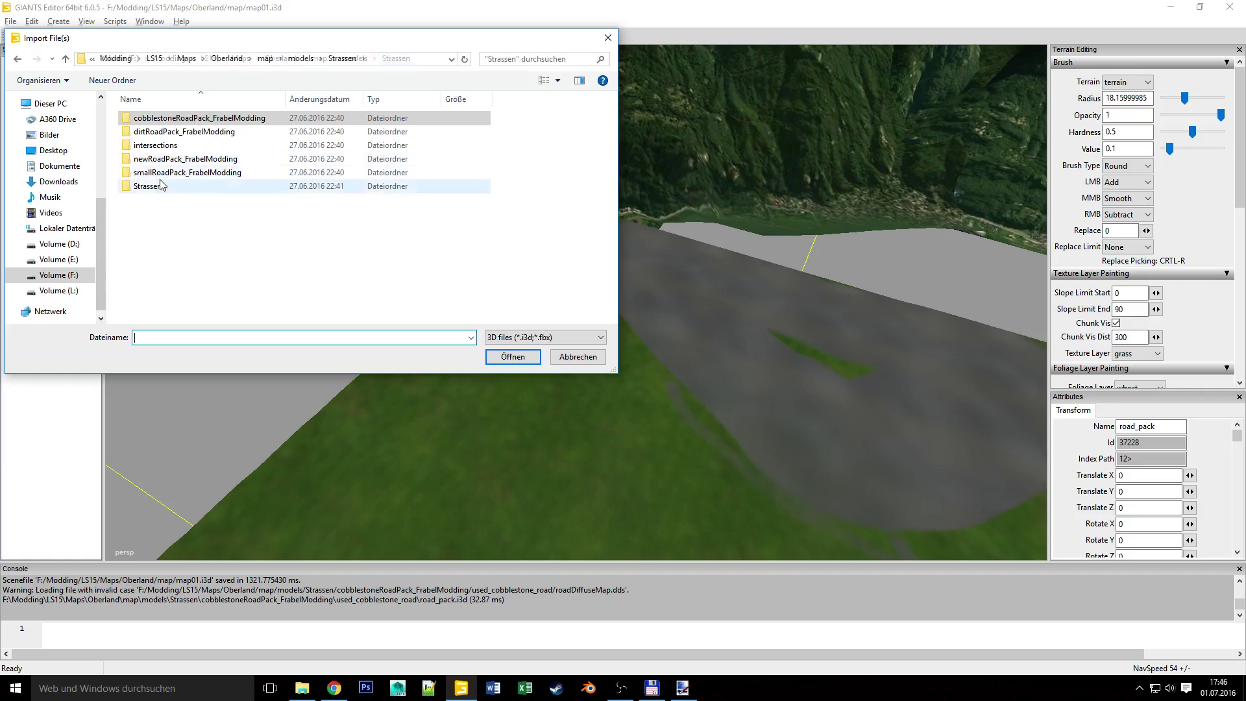
{"action": "double_click", "coordinate": [213, 161]}
{"action": "left_click", "coordinate": [161, 122]}
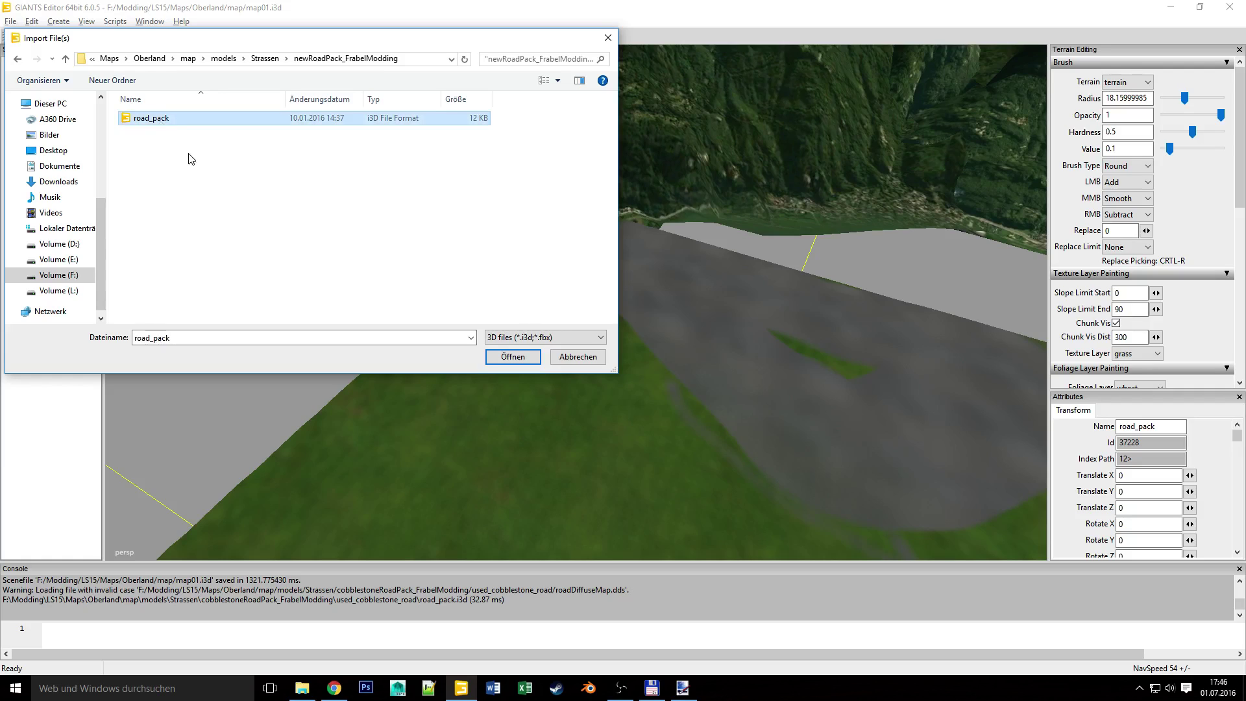
{"action": "left_click", "coordinate": [512, 357]}
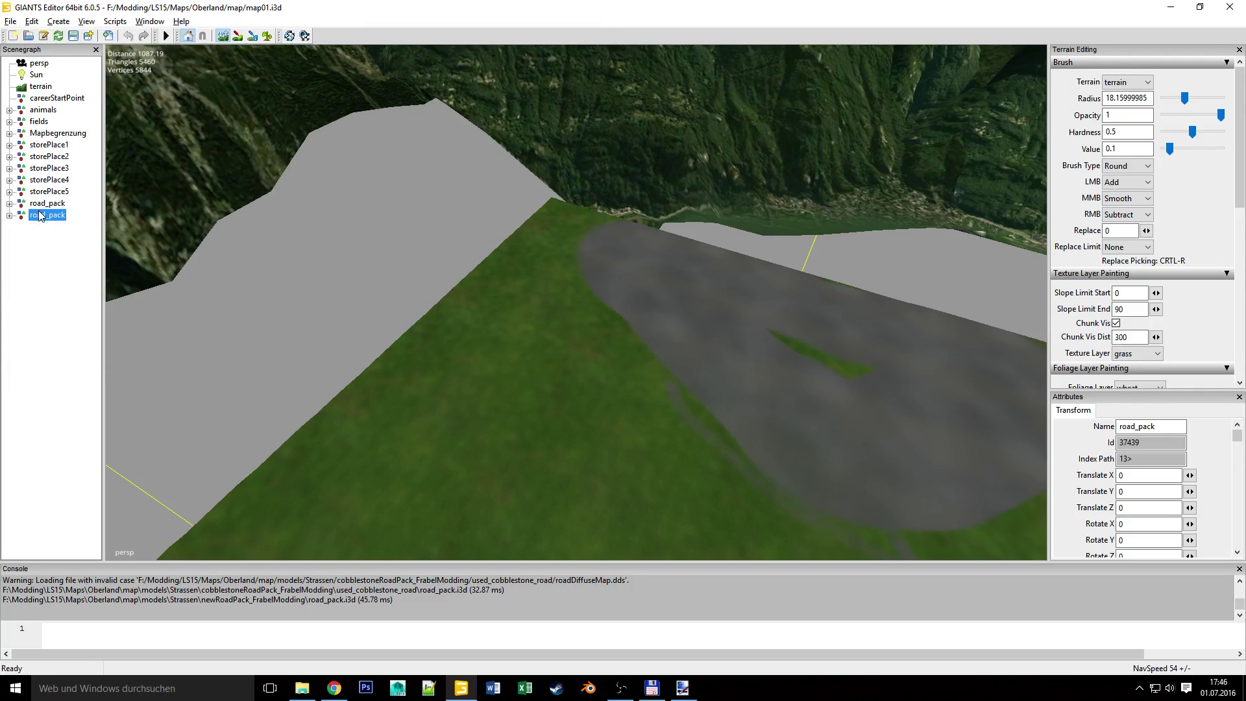
Create a new transform group in the scenegraph and rename it Strassen.
{"action": "left_click", "coordinate": [58, 21]}
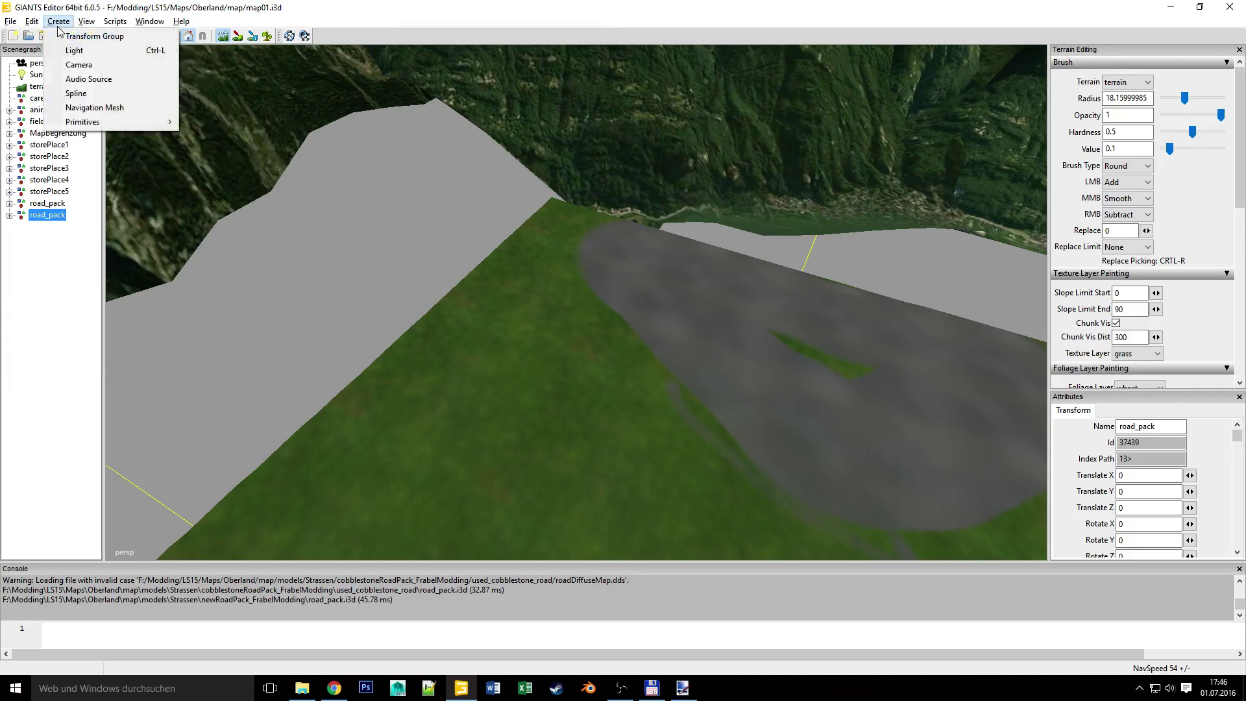
{"action": "left_click", "coordinate": [97, 36]}
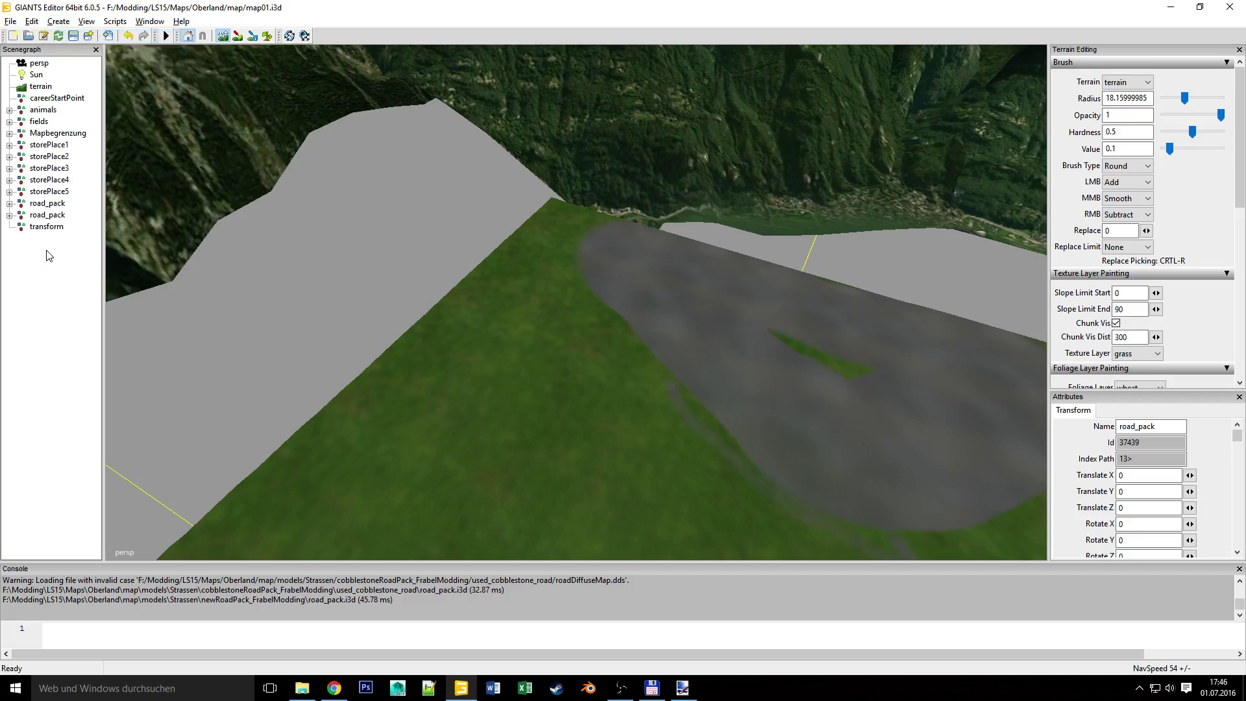
{"action": "left_click", "coordinate": [47, 226]}
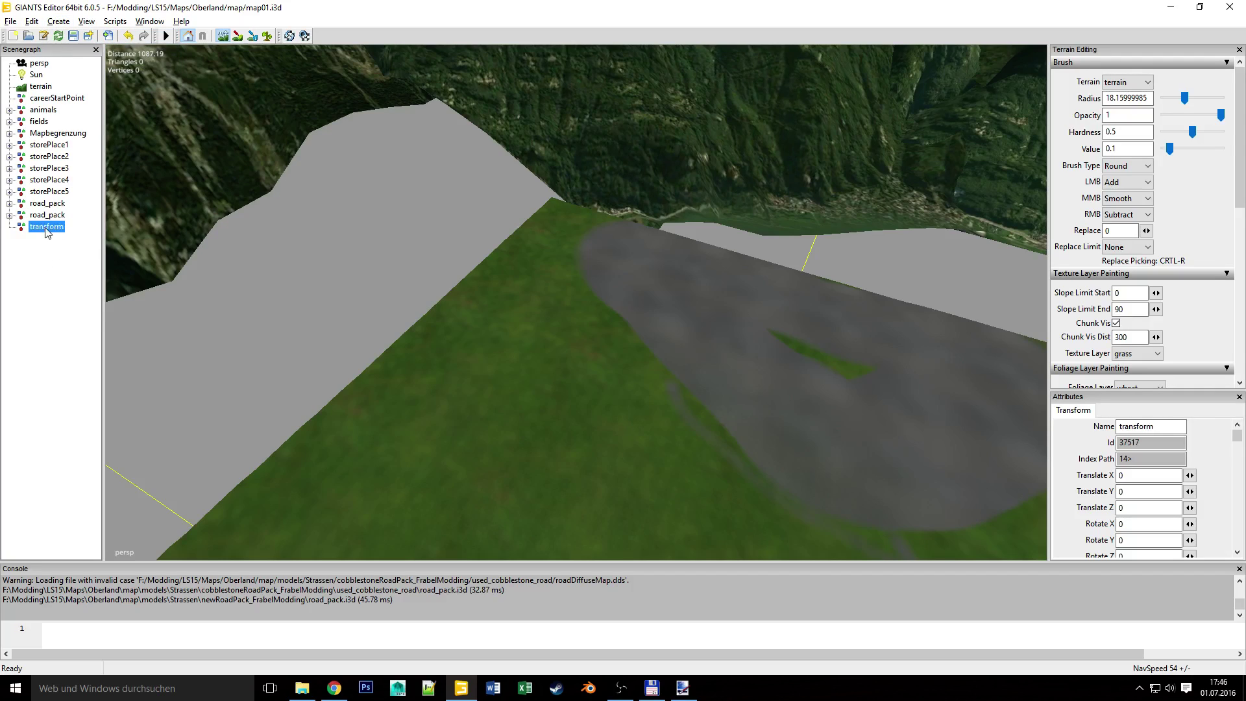
{"action": "right_click", "coordinate": [45, 227]}
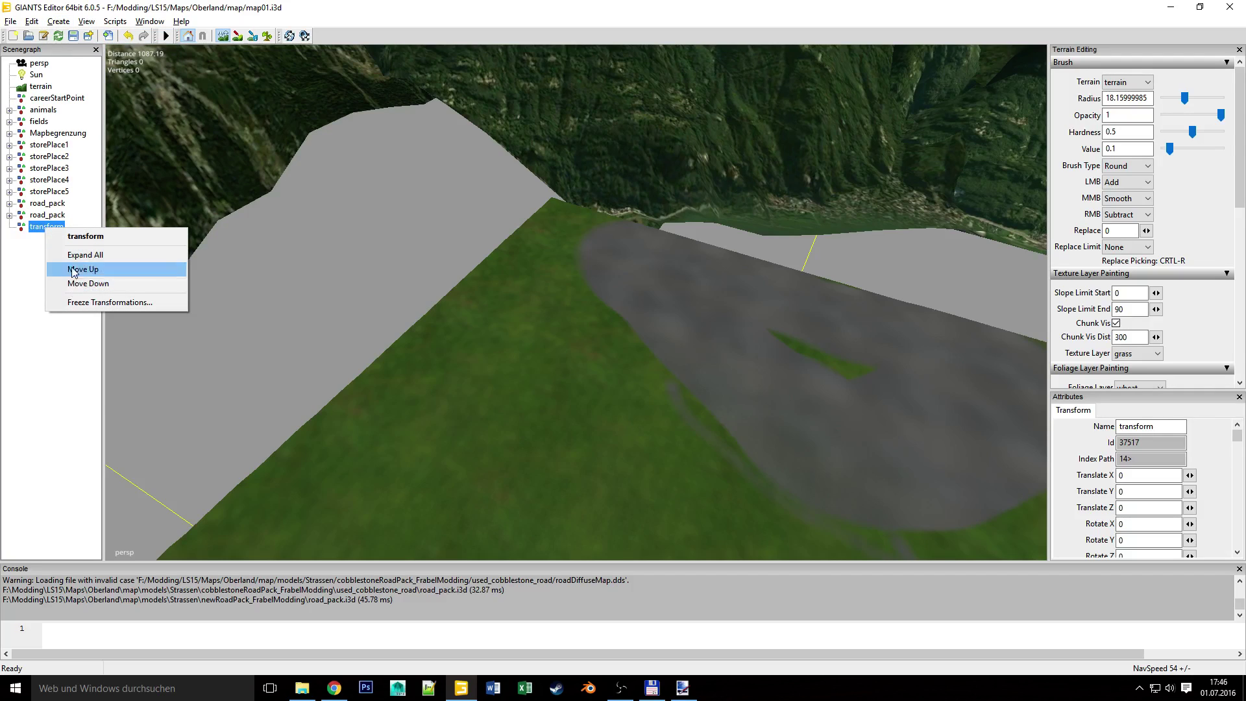
{"action": "left_click", "coordinate": [35, 252]}
{"action": "left_click", "coordinate": [40, 227]}
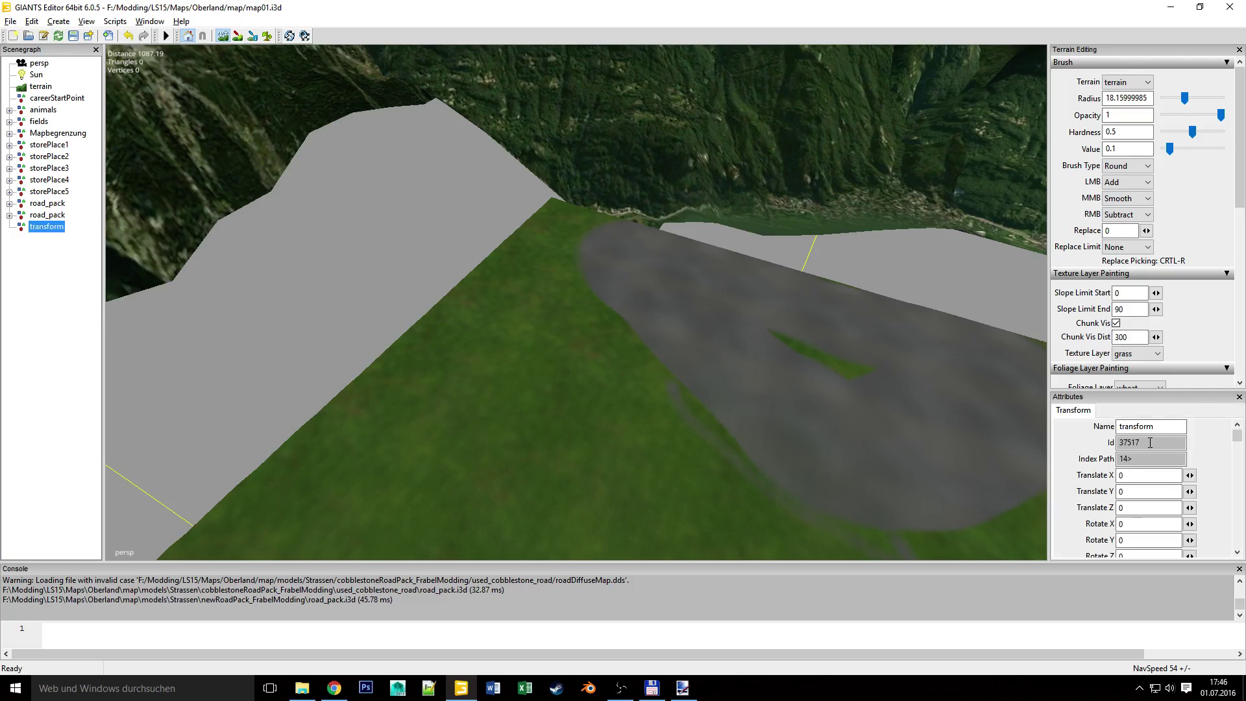
{"action": "double_click", "coordinate": [1174, 427]}
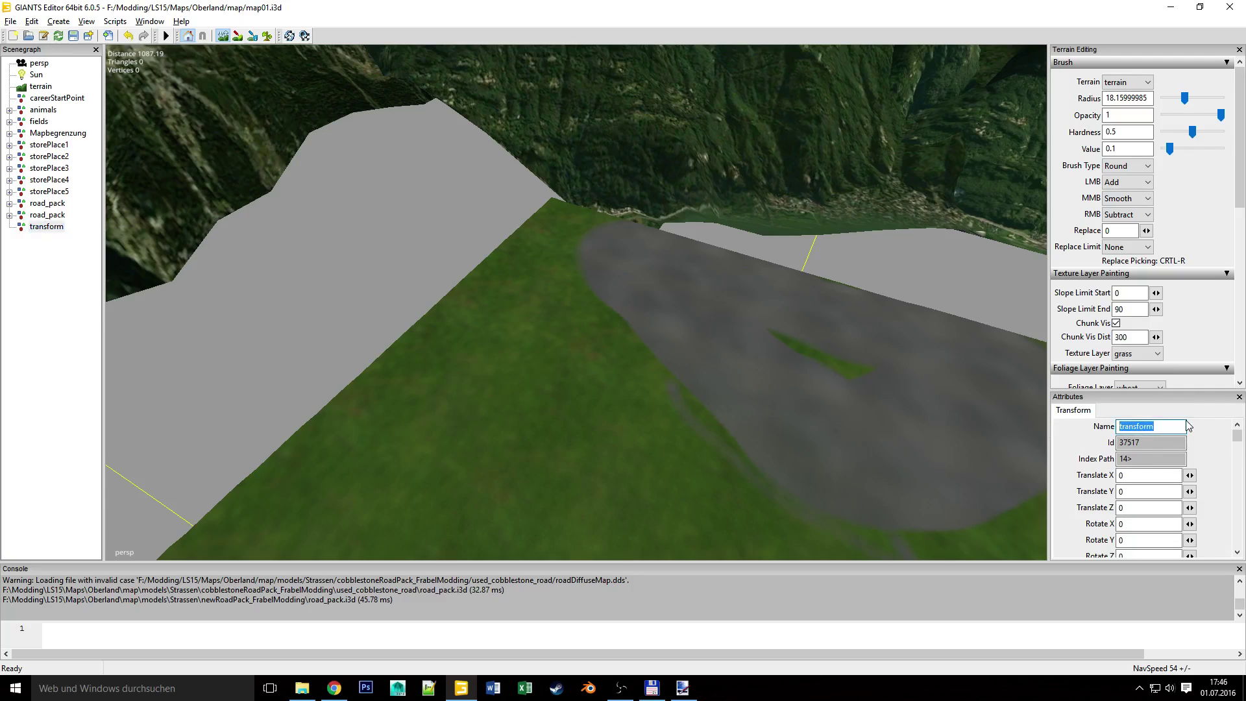
{"action": "type", "text": "Strassen"}
{"action": "key", "text": "Return"}
{"action": "left_click", "coordinate": [54, 284]}
Try to move both road_pack groups together into the Strassen group, and remove the nested Strassen copy.
{"action": "left_click", "coordinate": [47, 205]}
{"action": "left_click", "coordinate": [39, 218], "text": "ctrl"}
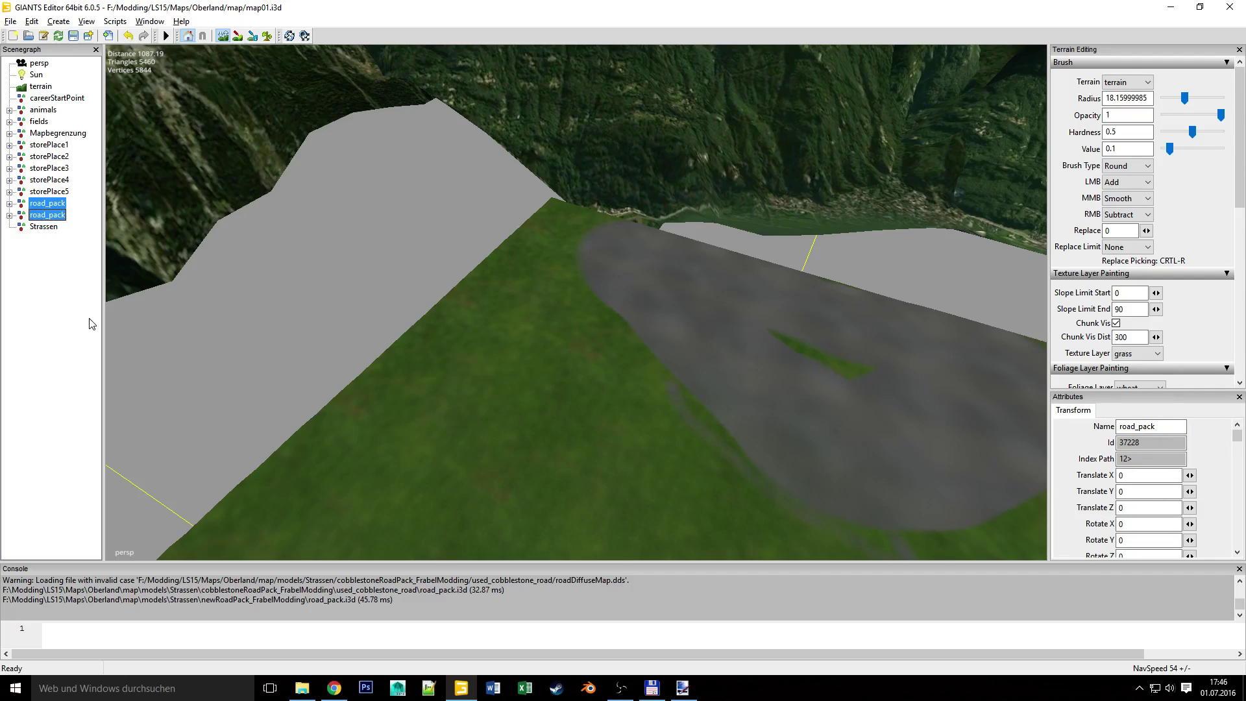
{"action": "key", "text": "Delete"}
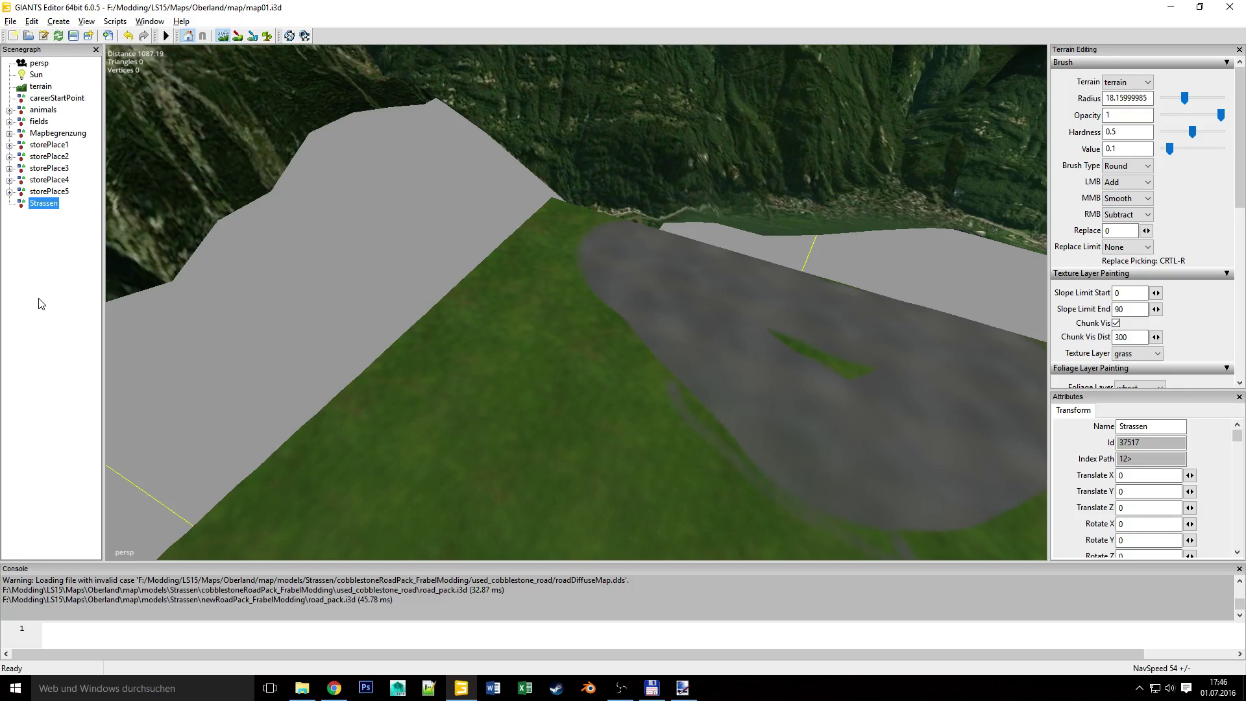
{"action": "key", "text": "ctrl+v"}
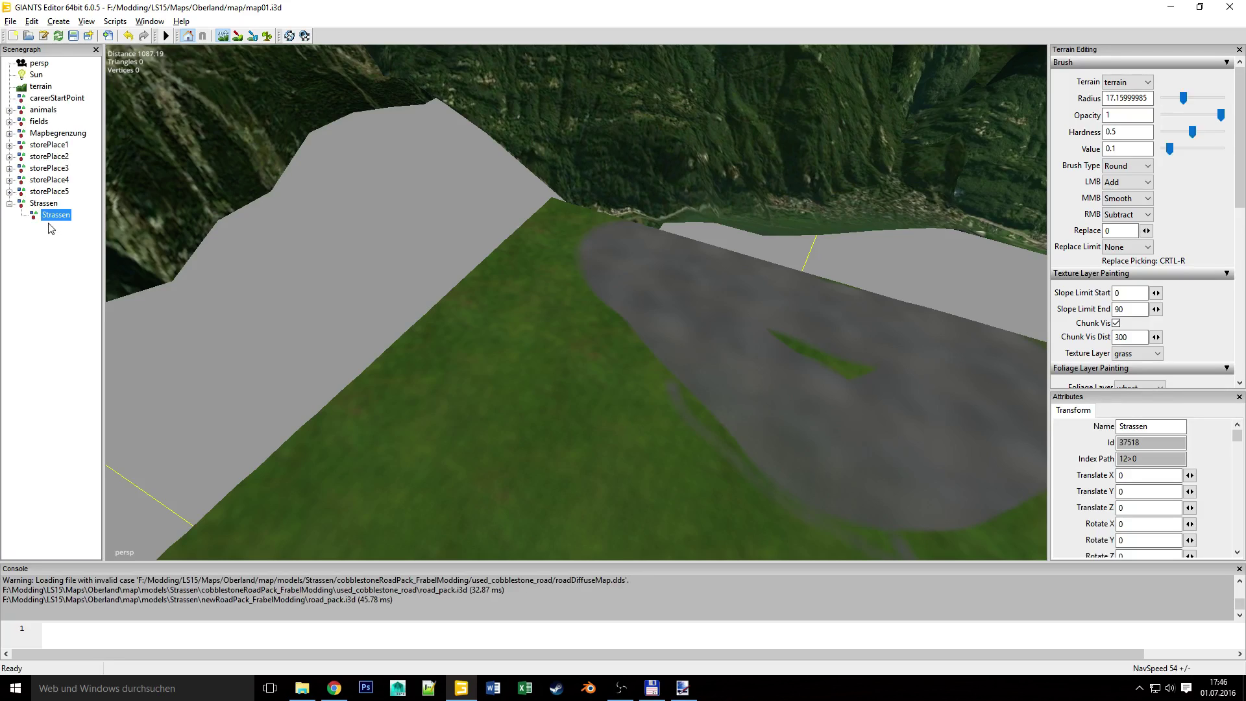
{"action": "key", "text": "Delete"}
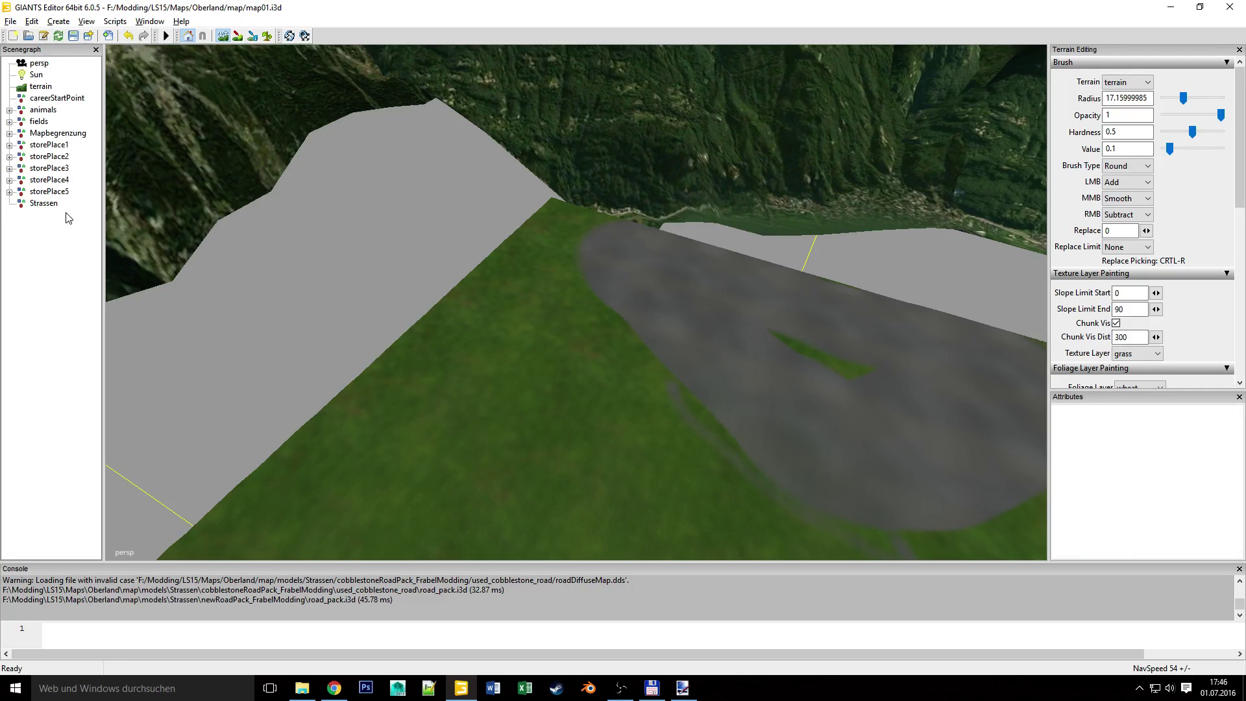
Import road_pack from newRoadPack_FrabelModding again and move it into the Strassen group.
{"action": "left_click", "coordinate": [12, 22]}
{"action": "left_click", "coordinate": [39, 122]}
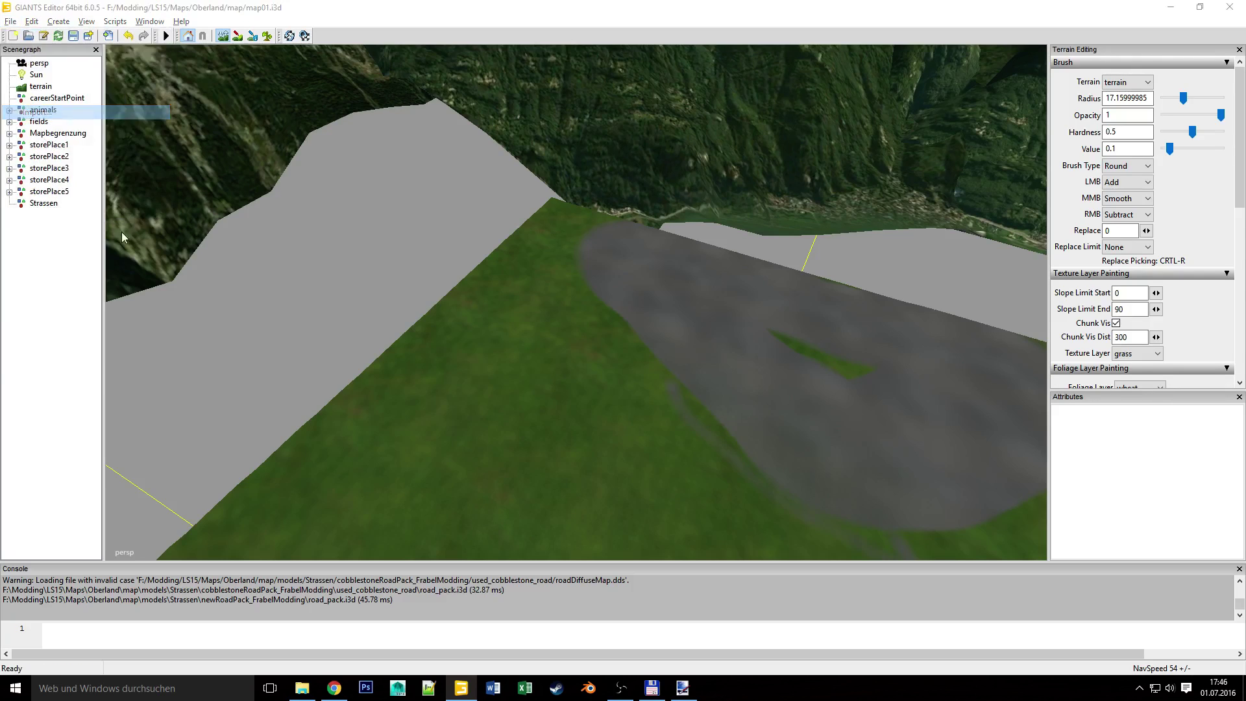
{"action": "left_click", "coordinate": [170, 119]}
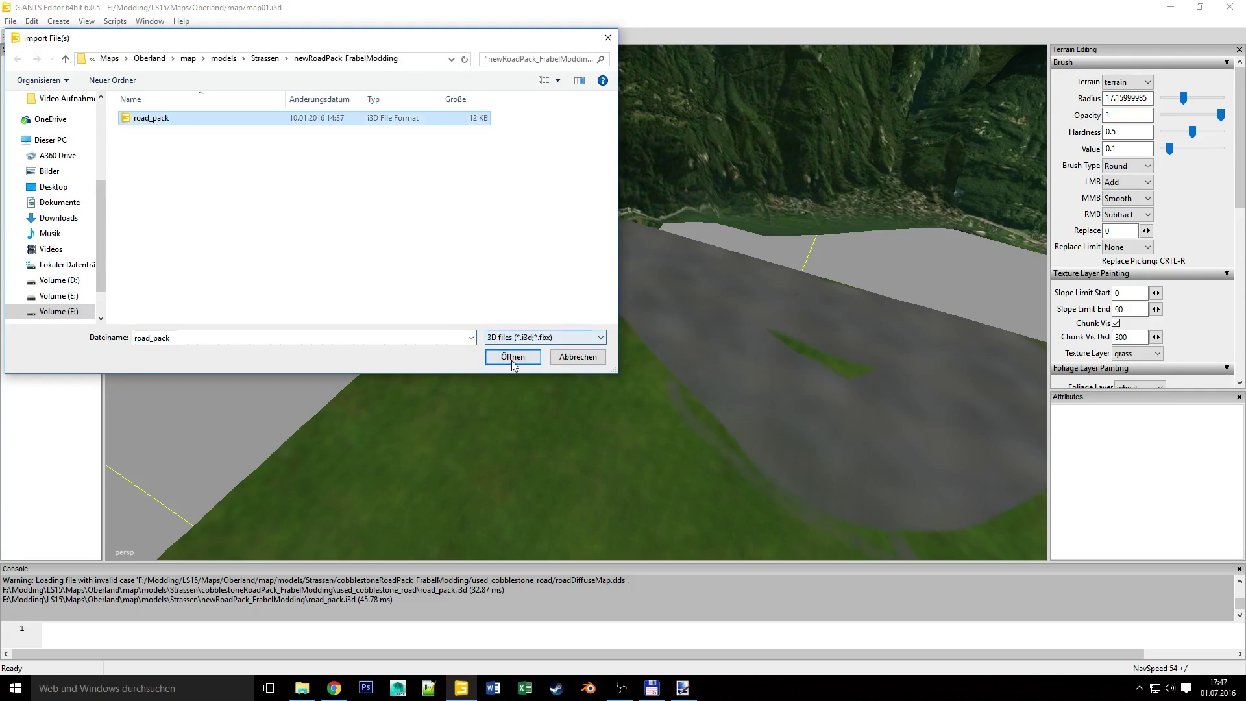
{"action": "left_click", "coordinate": [512, 357]}
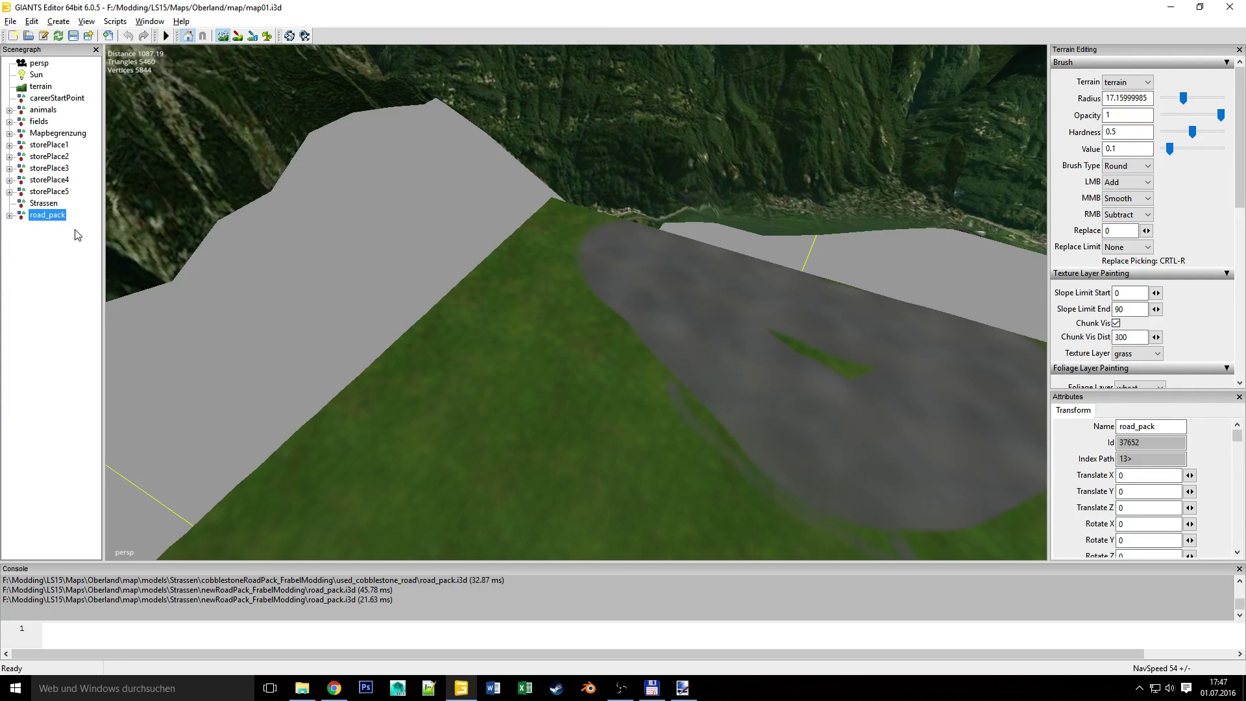
{"action": "key", "text": "Delete"}
{"action": "left_click", "coordinate": [45, 203]}
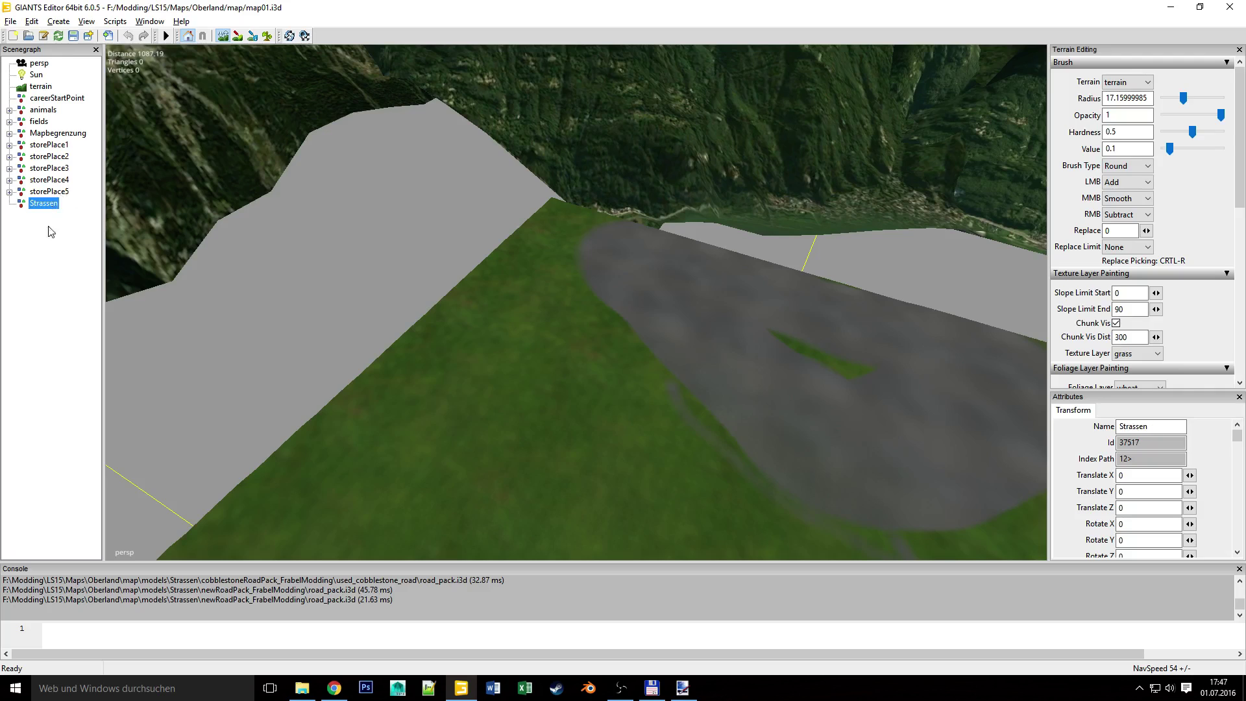
{"action": "key", "text": "ctrl+v"}
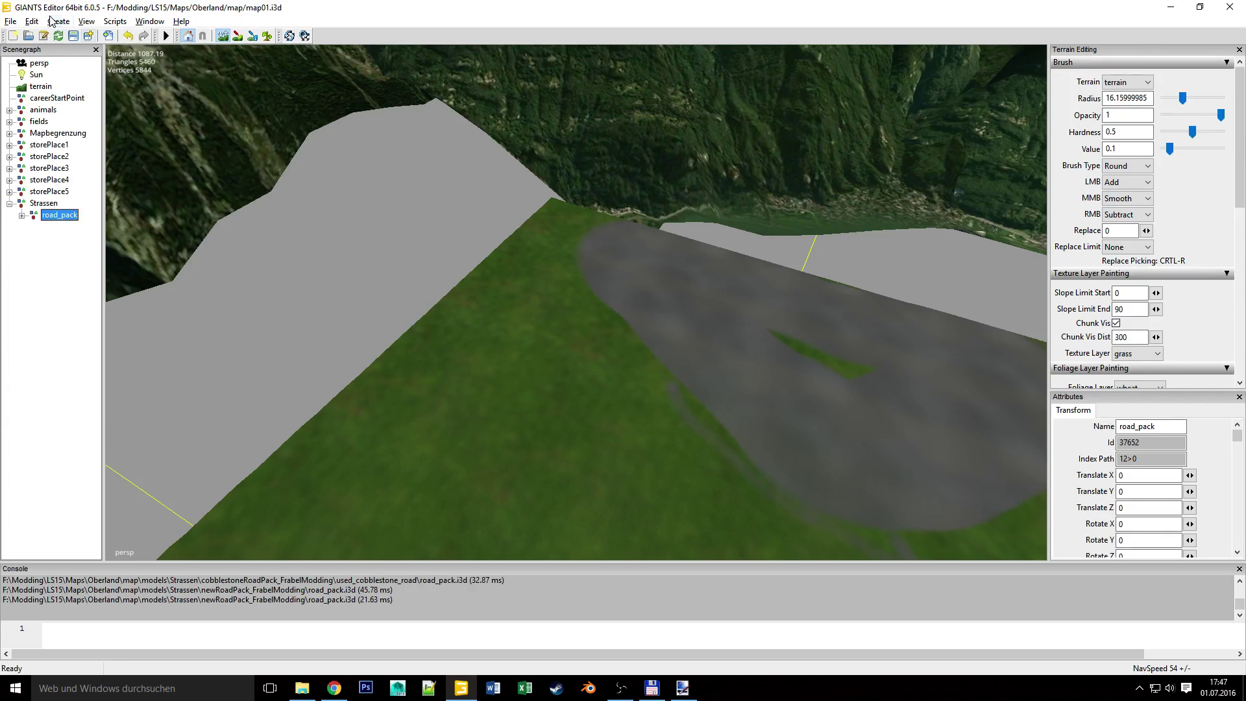
Import road_pack from the used_cobblestone_road folder and move it into the Strassen group as well.
{"action": "left_click", "coordinate": [11, 22]}
{"action": "left_click", "coordinate": [71, 112]}
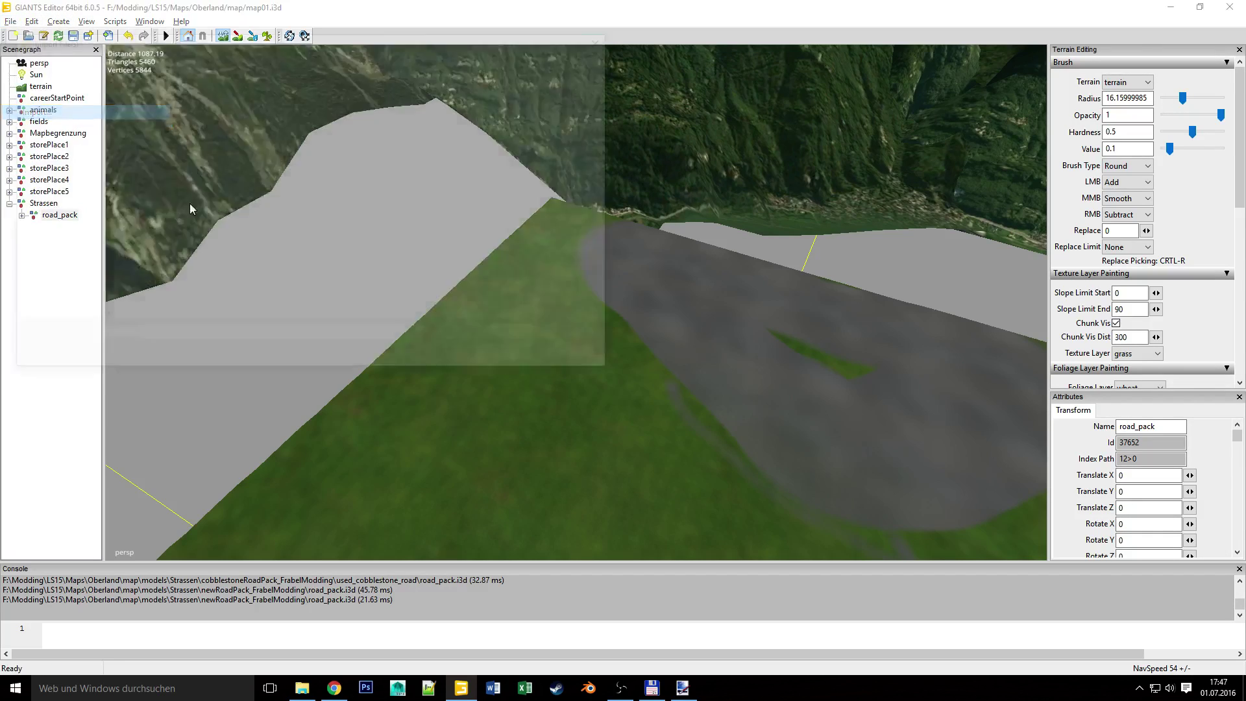
{"action": "double_click", "coordinate": [169, 118]}
{"action": "double_click", "coordinate": [185, 132]}
{"action": "left_click", "coordinate": [152, 118]}
{"action": "left_click", "coordinate": [531, 356]}
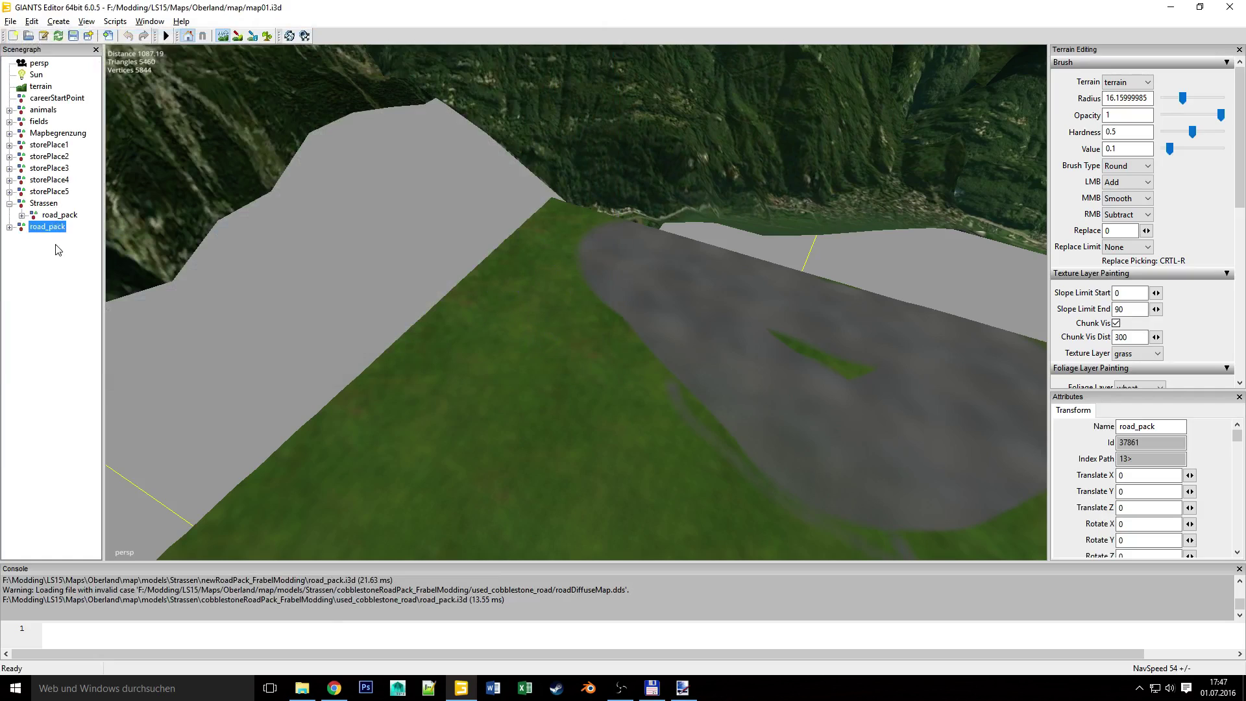
{"action": "key", "text": "Delete"}
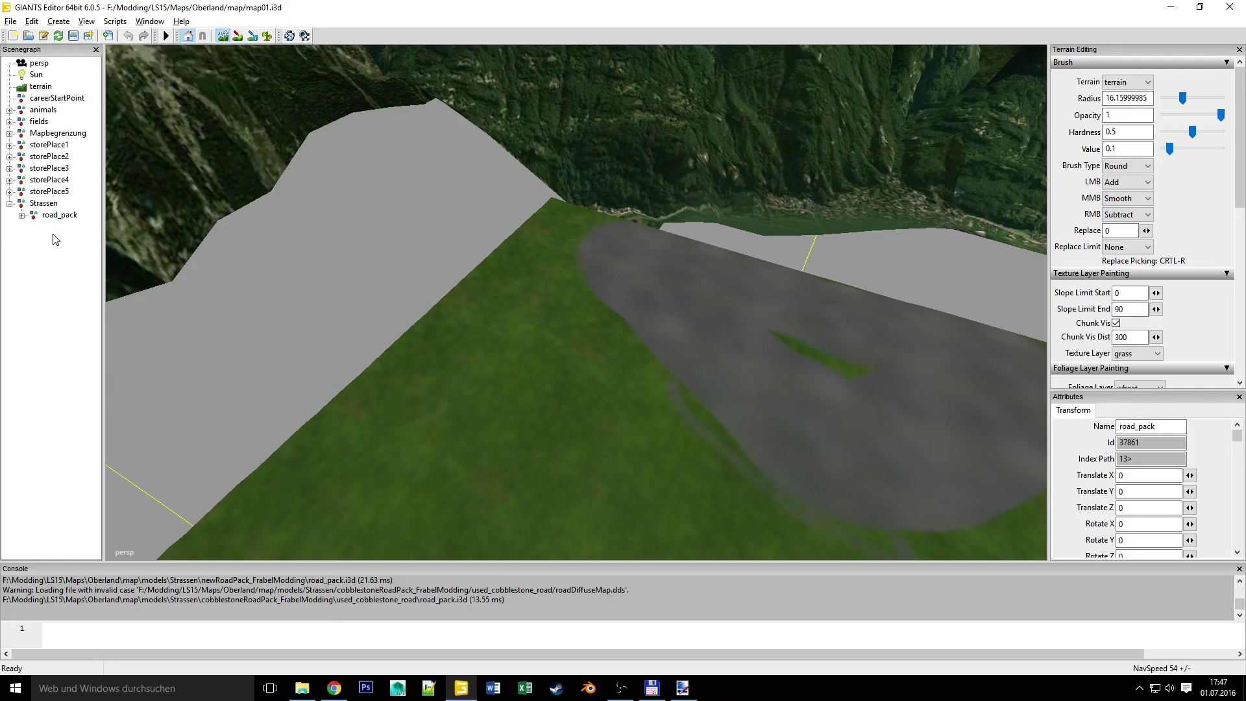
{"action": "left_click", "coordinate": [43, 203]}
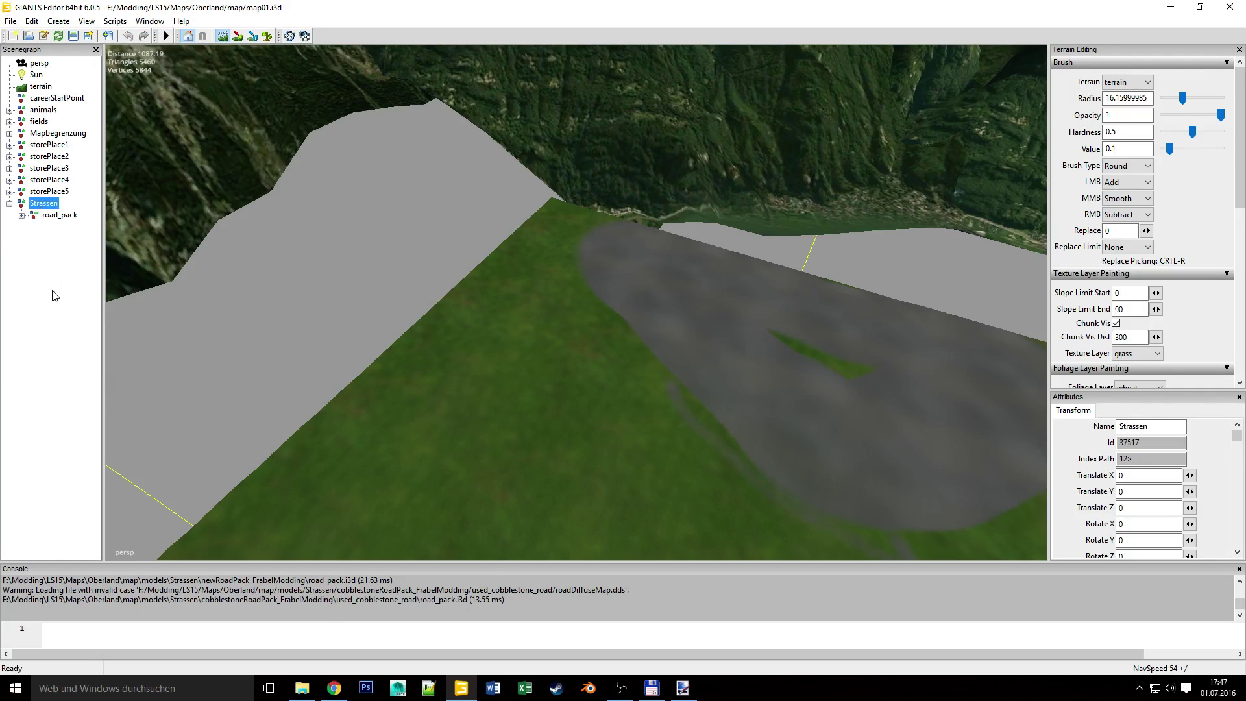
{"action": "key", "text": "ctrl+v"}
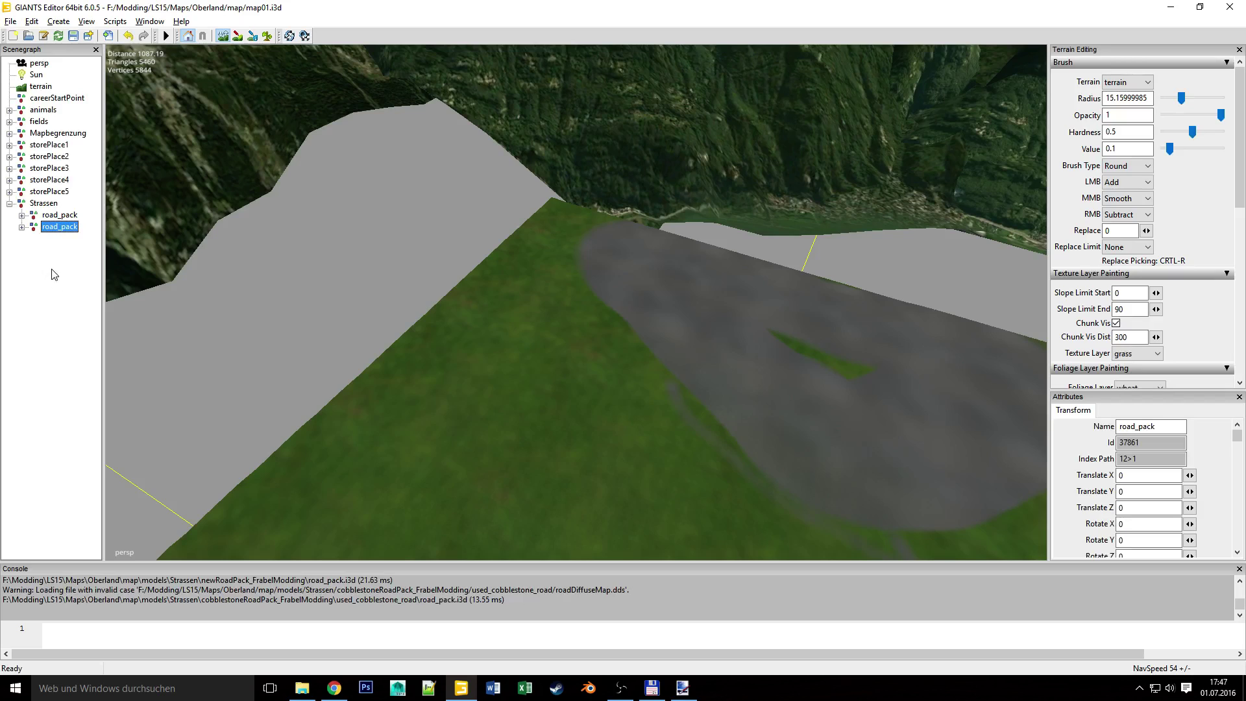
Expand the first road_pack inside the Strassen group and focus the view on its road pieces.
{"action": "left_click_drag", "start_coordinate": [415, 317], "coordinate": [489, 340], "text": "alt"}
{"action": "left_click", "coordinate": [21, 215]}
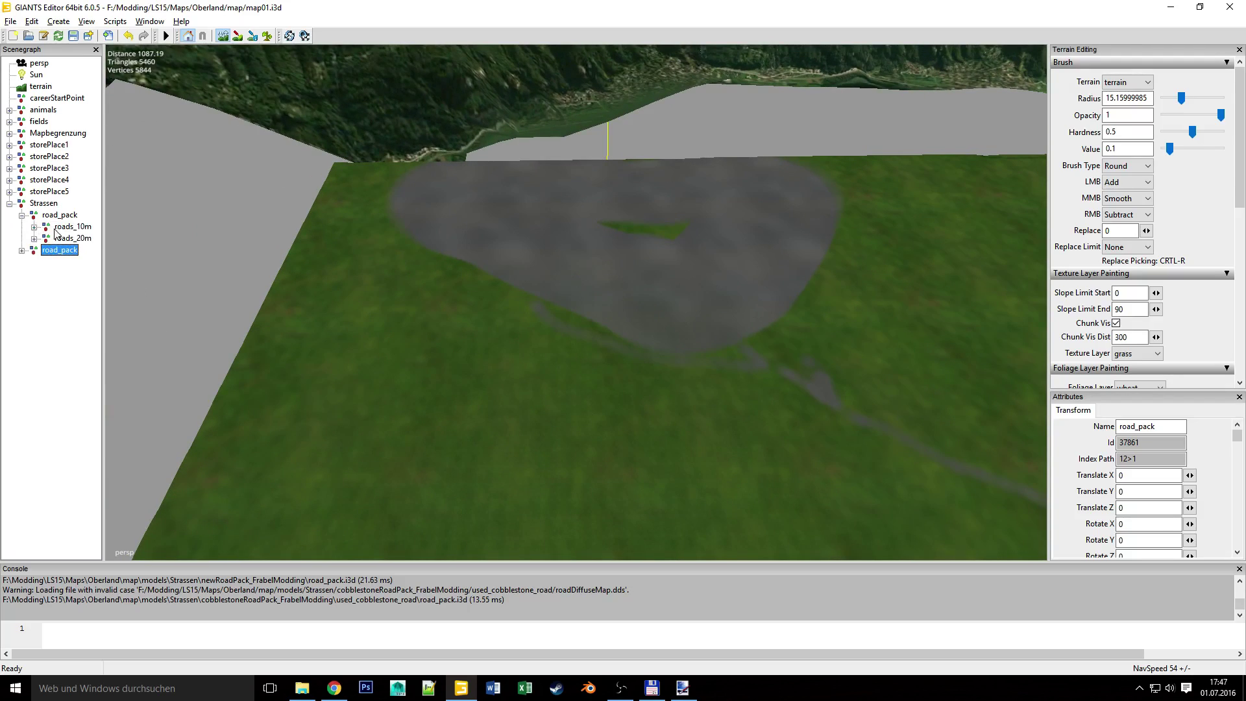
{"action": "left_click", "coordinate": [58, 215]}
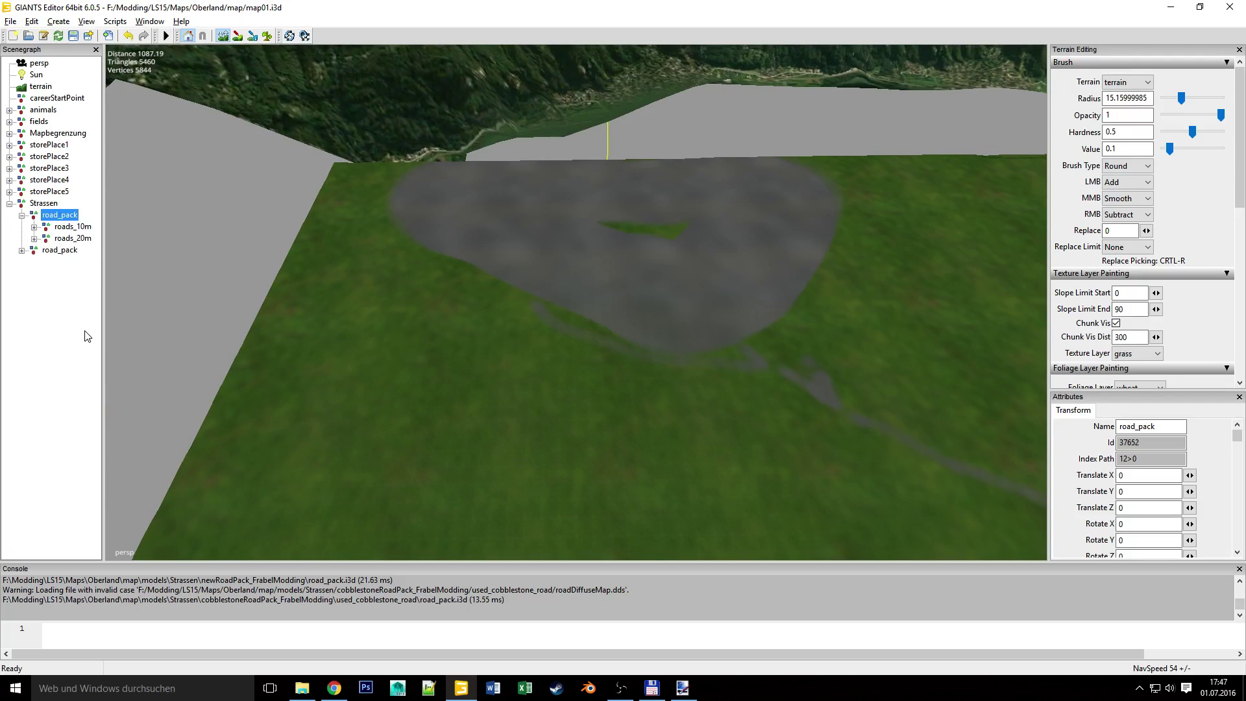
{"action": "key", "text": "f"}
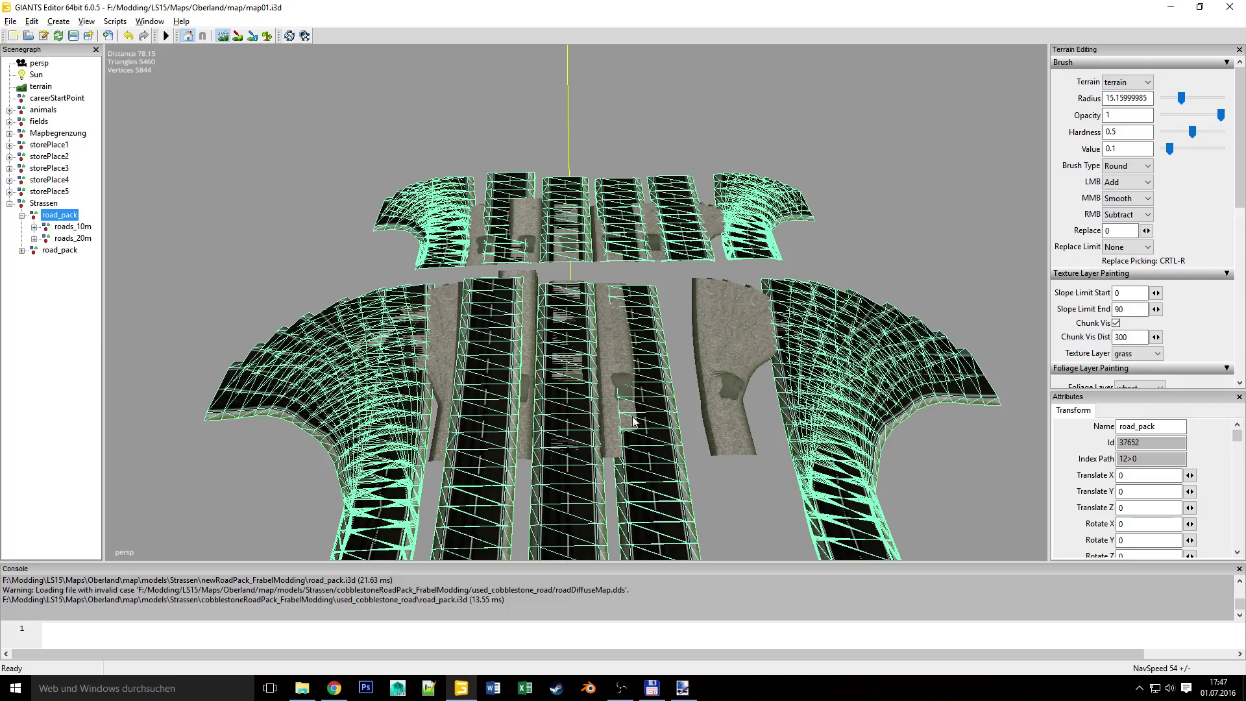
Examine the imported asphalt and cobblestone road pieces up close and from several angles, including where they overlap.
{"action": "left_click_drag", "start_coordinate": [556, 411], "coordinate": [542, 478], "text": "alt"}
{"action": "right_click_drag", "start_coordinate": [543, 478], "coordinate": [576, 400], "text": "alt"}
{"action": "left_click_drag", "start_coordinate": [576, 400], "coordinate": [671, 355], "text": "alt"}
{"action": "right_click_drag", "start_coordinate": [671, 354], "coordinate": [468, 363]}
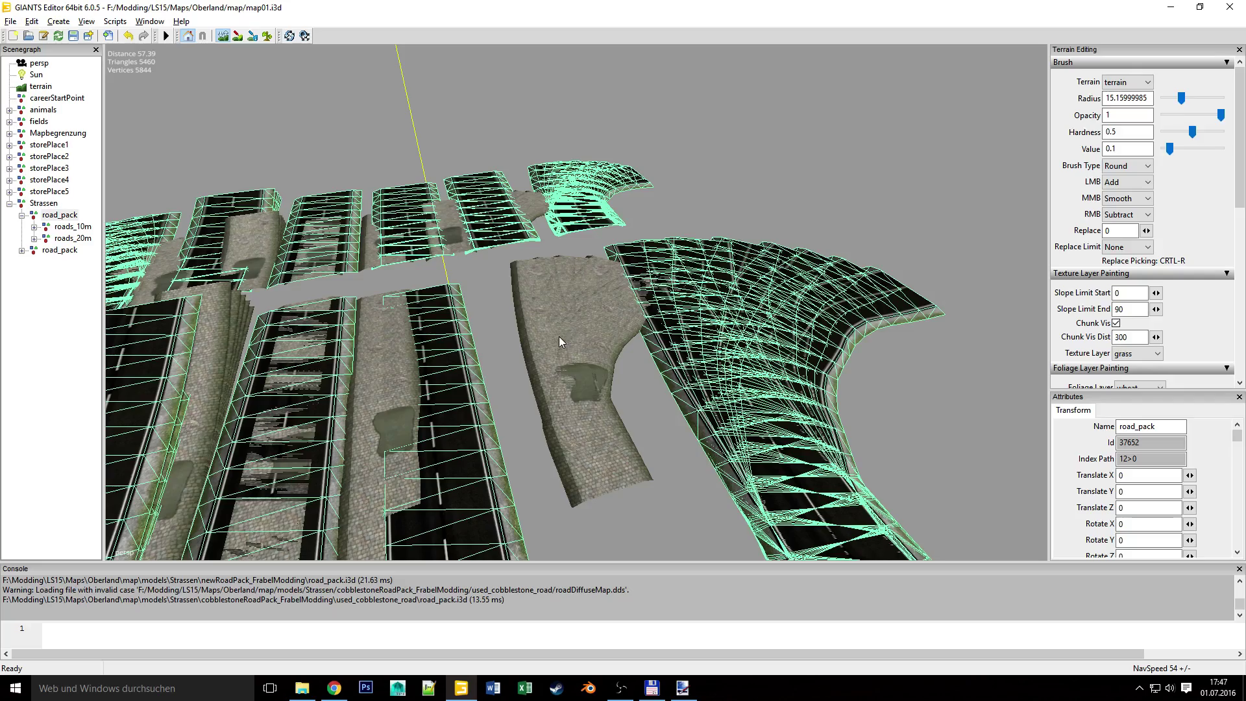
{"action": "right_click_drag", "start_coordinate": [559, 336], "coordinate": [609, 313], "text": "alt"}
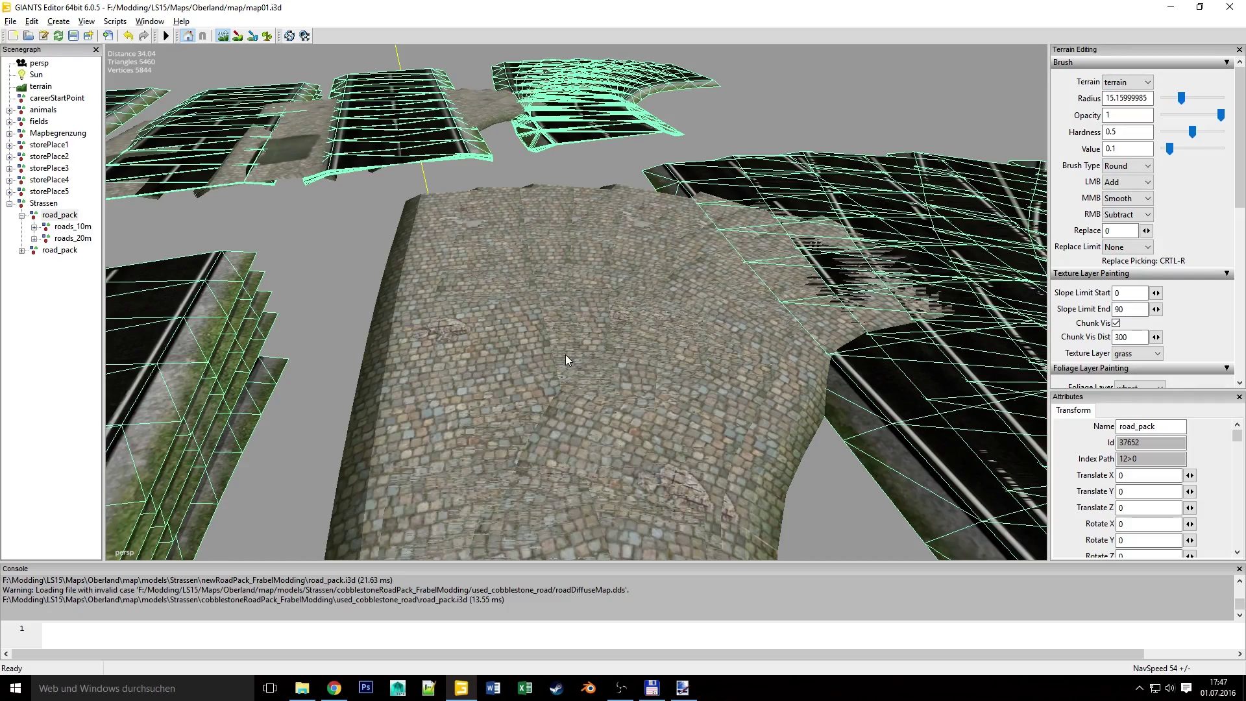
{"action": "right_click_drag", "start_coordinate": [579, 306], "coordinate": [452, 286], "text": "alt"}
{"action": "middle_click_drag", "start_coordinate": [476, 308], "coordinate": [477, 348], "text": "alt"}
{"action": "right_click_drag", "start_coordinate": [477, 348], "coordinate": [585, 308], "text": "alt"}
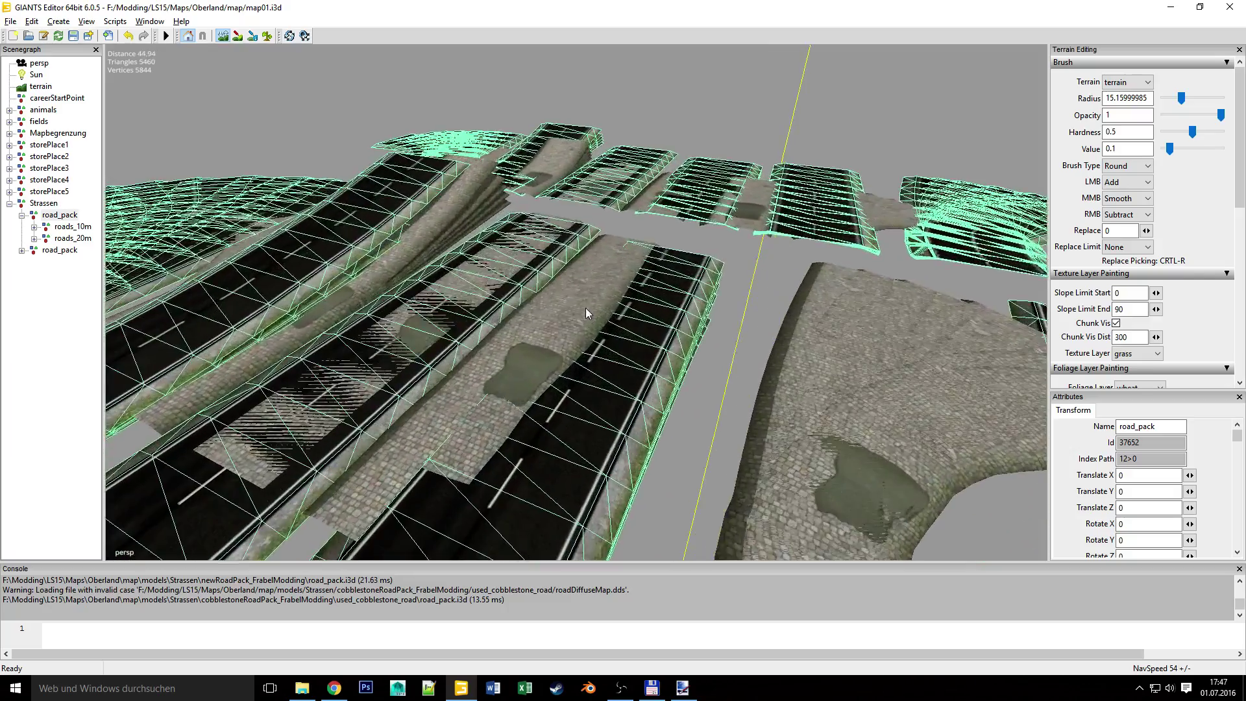
{"action": "left_click_drag", "start_coordinate": [586, 308], "coordinate": [526, 280], "text": "alt"}
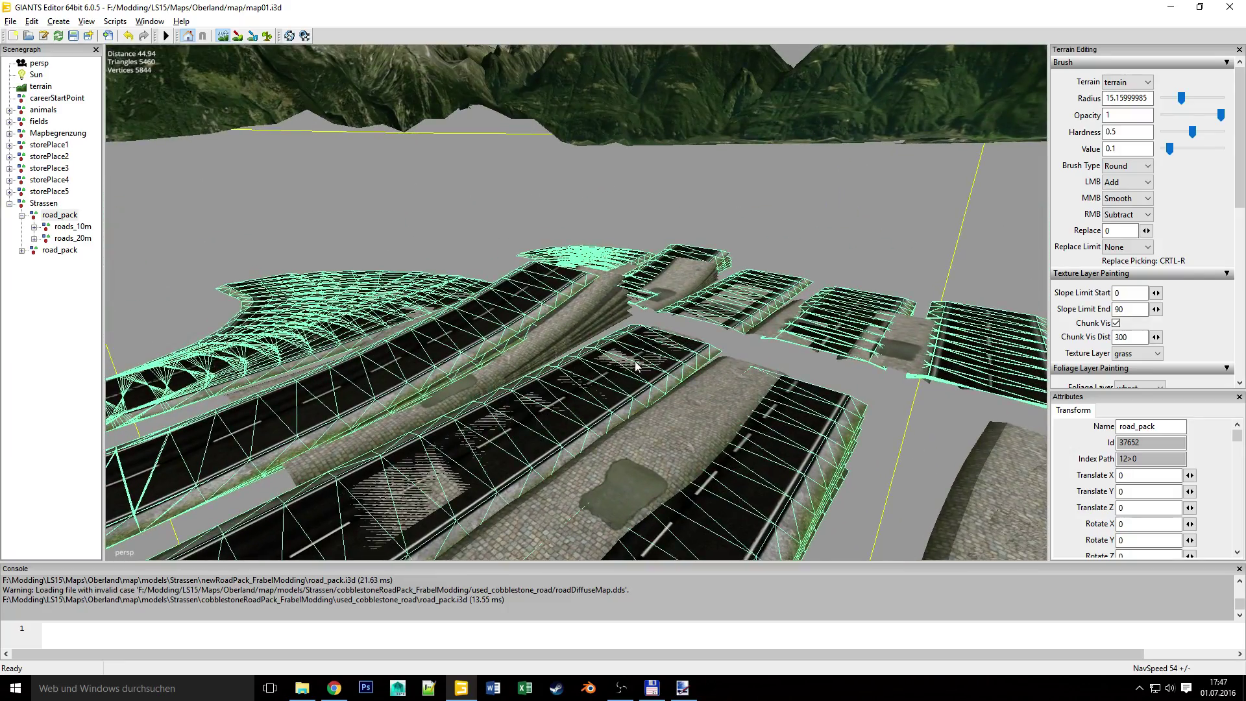
{"action": "right_click_drag", "start_coordinate": [636, 365], "coordinate": [647, 371]}
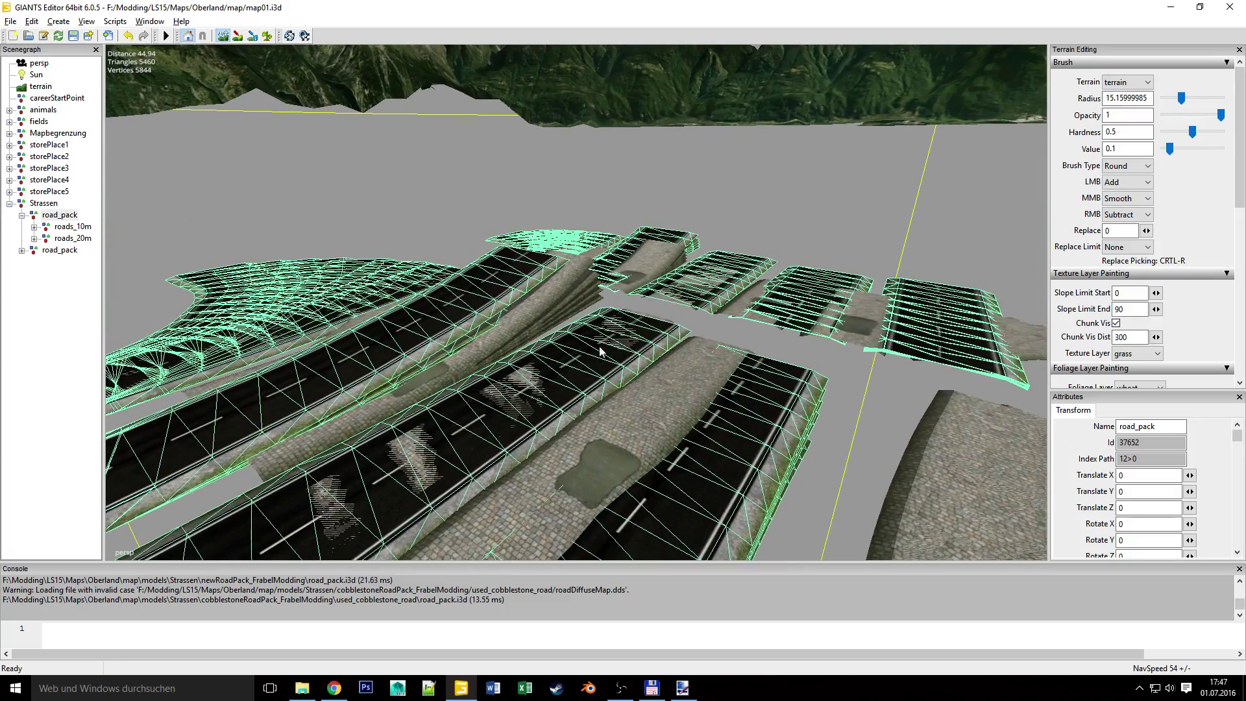
{"action": "left_click_drag", "start_coordinate": [528, 383], "coordinate": [596, 402], "text": "alt"}
{"action": "right_click_drag", "start_coordinate": [596, 402], "coordinate": [498, 423], "text": "alt"}
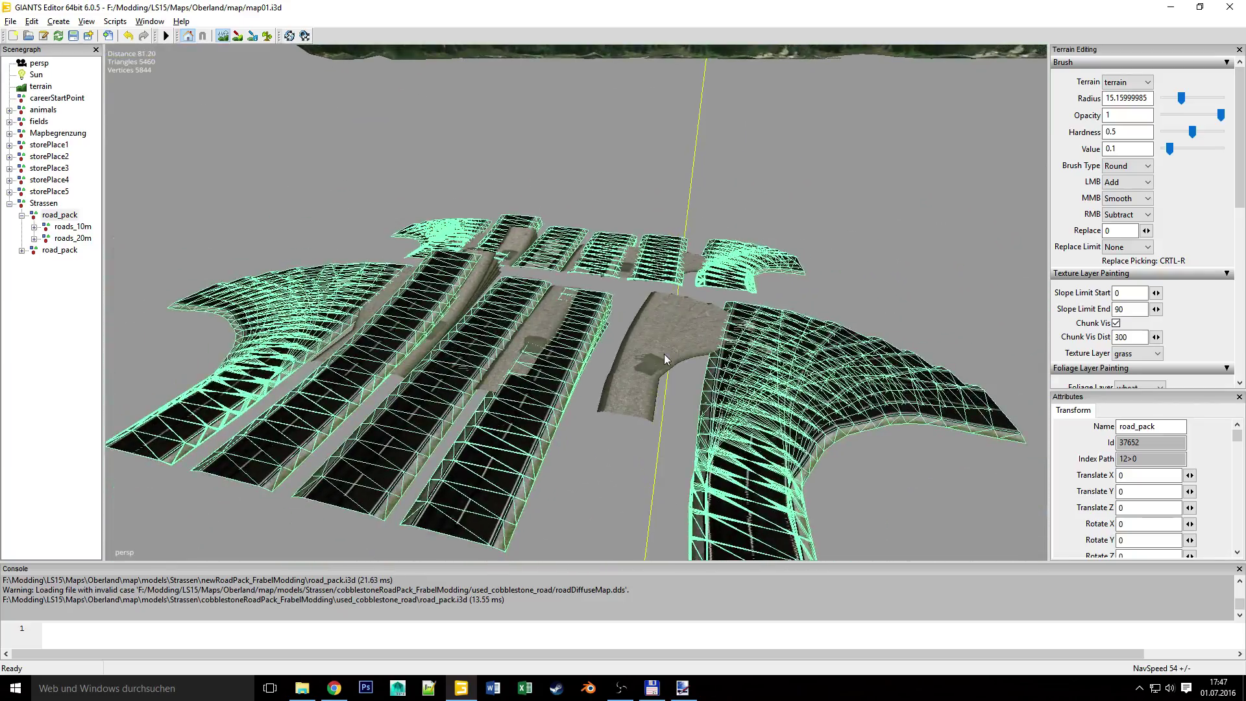
Expand roads_10m and its left subgroup inside the first road_pack to list the left-curve pieces.
{"action": "left_click_drag", "start_coordinate": [578, 383], "coordinate": [604, 361], "text": "alt"}
{"action": "right_click_drag", "start_coordinate": [605, 360], "coordinate": [619, 459], "text": "alt"}
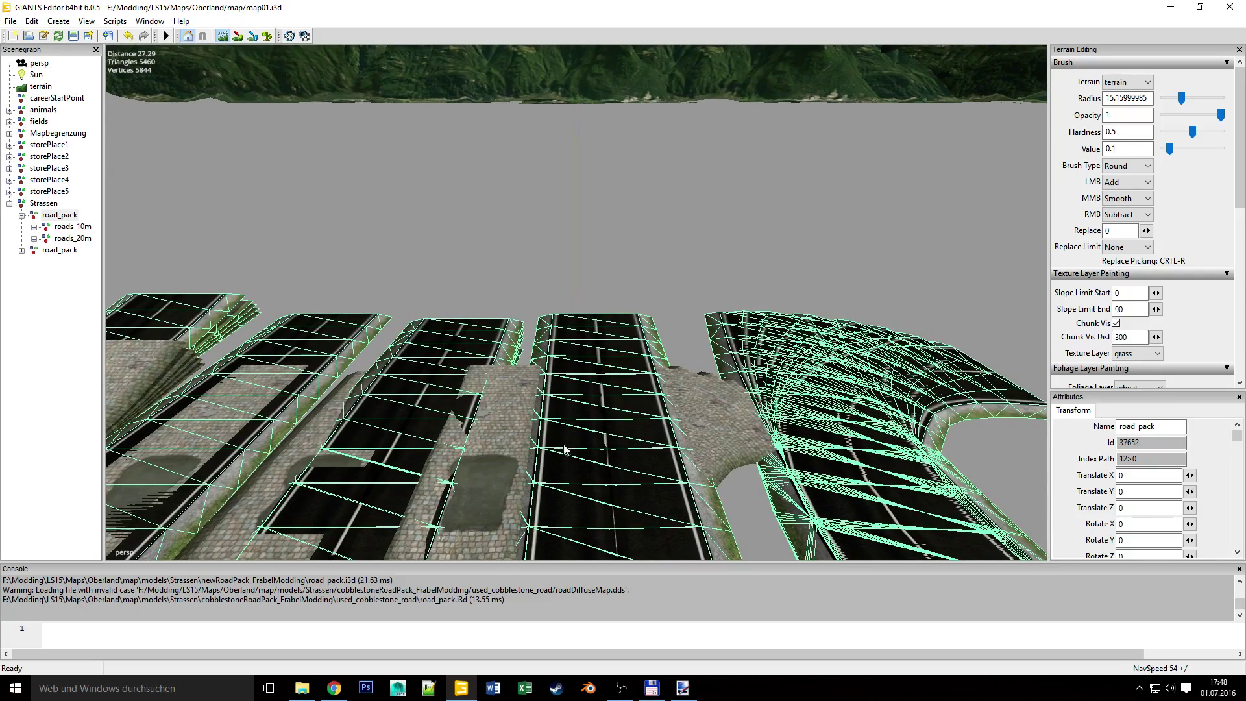
{"action": "right_click_drag", "start_coordinate": [635, 454], "coordinate": [600, 413]}
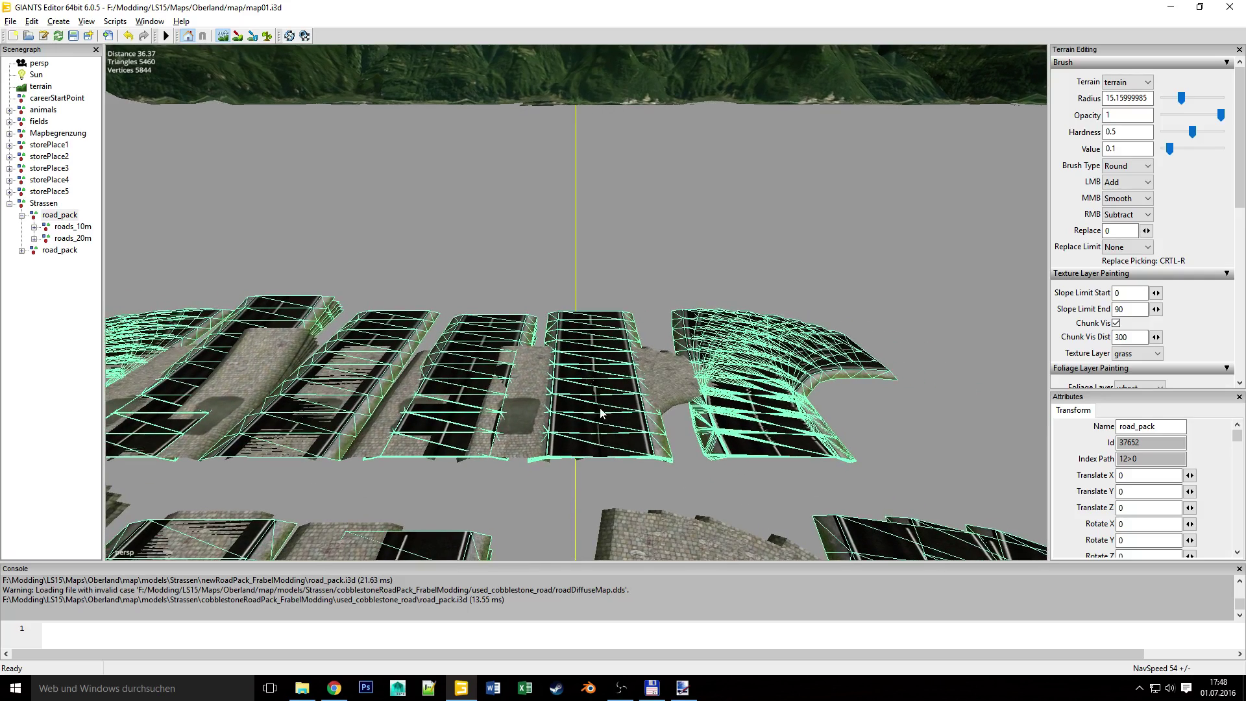
{"action": "left_click", "coordinate": [35, 227]}
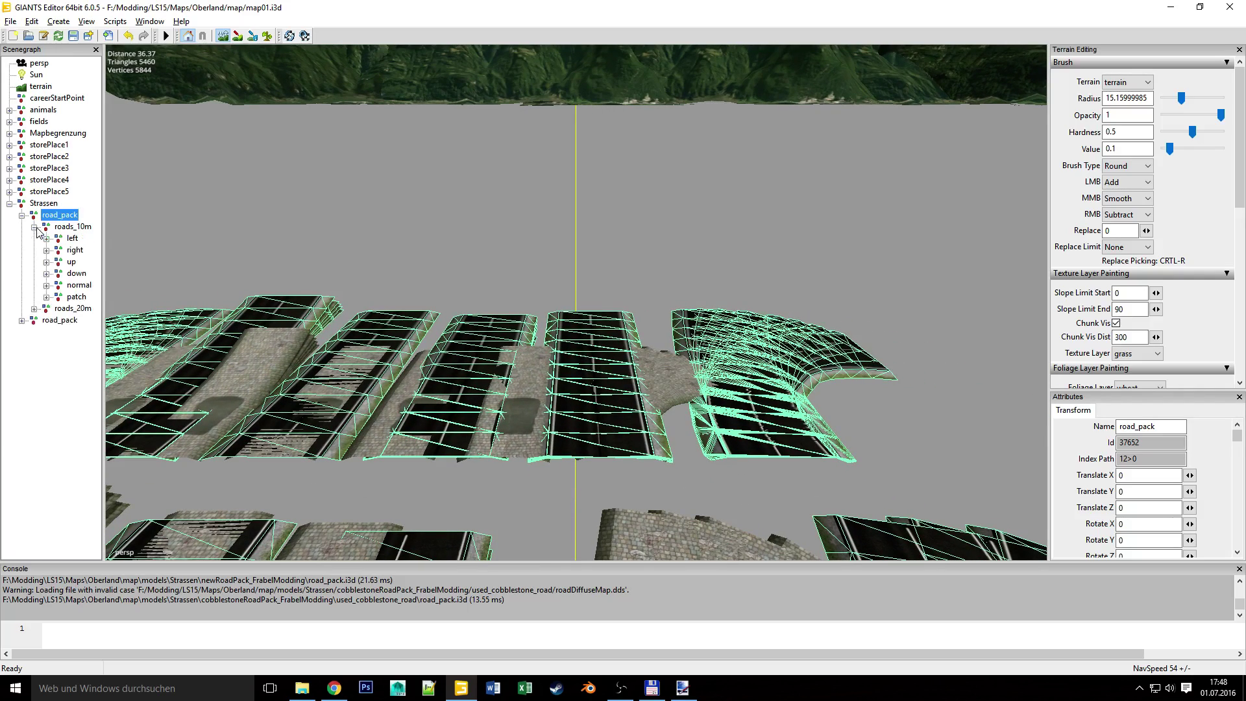
{"action": "left_click", "coordinate": [70, 238]}
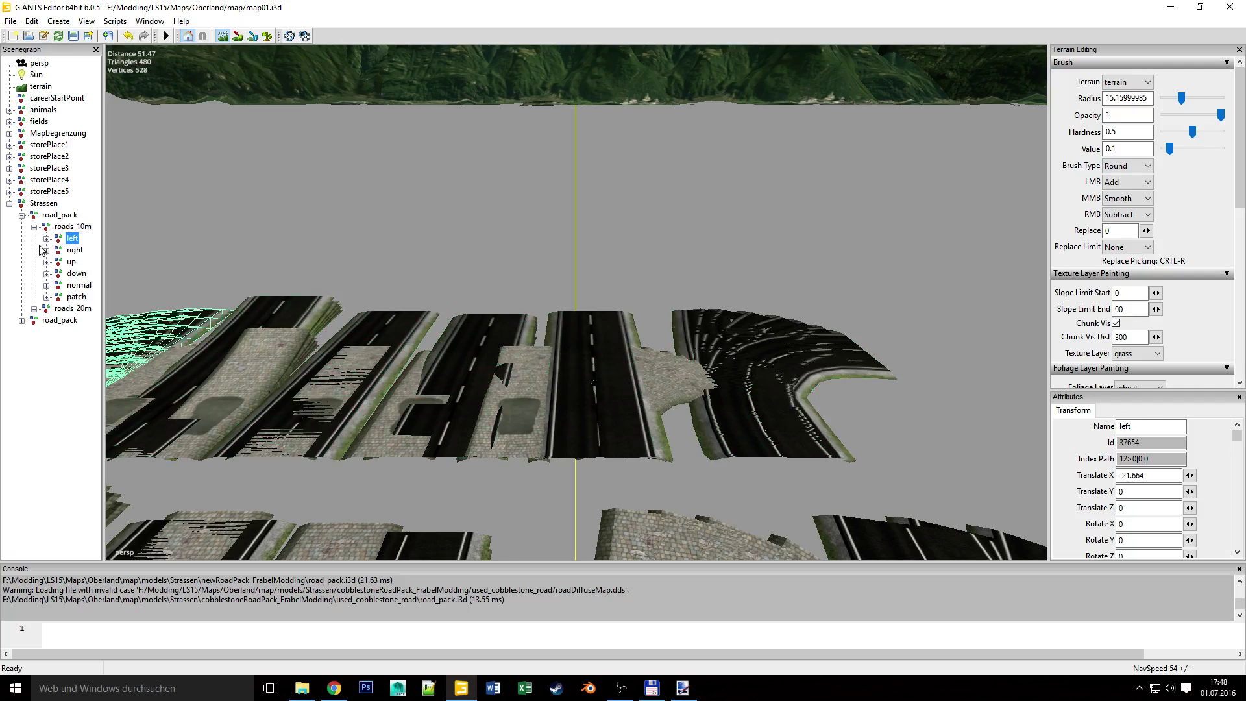
{"action": "left_click", "coordinate": [46, 238]}
Raise the left_10degree_small road piece out of the stack to a Translate Y of about 1.9.
{"action": "left_click", "coordinate": [85, 251]}
{"action": "left_click_drag", "start_coordinate": [400, 362], "coordinate": [334, 354], "text": "alt"}
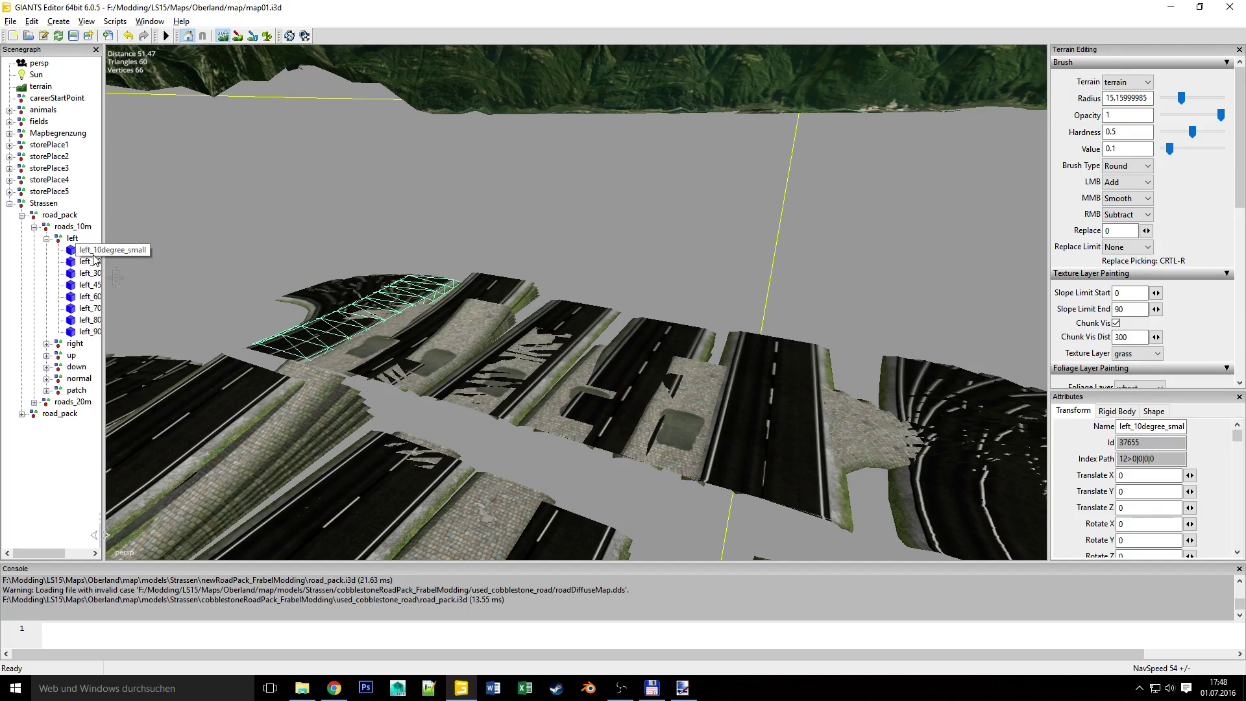
{"action": "left_click", "coordinate": [222, 38]}
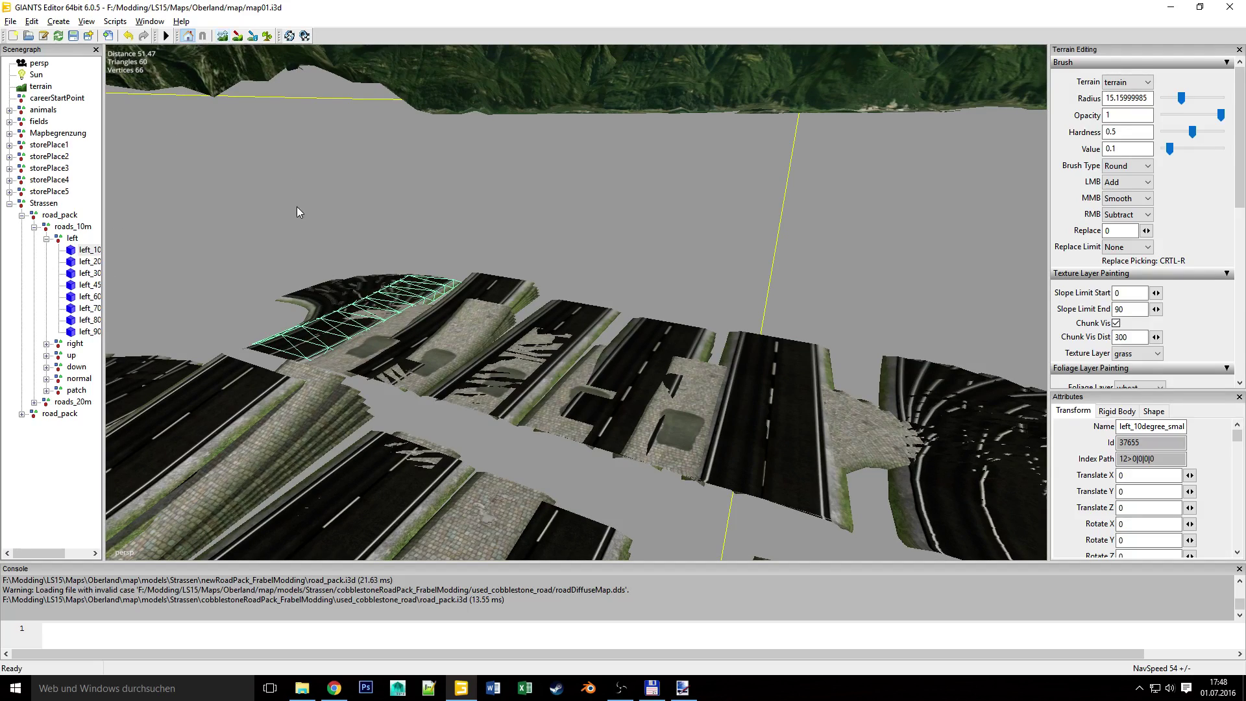
{"action": "left_click_drag", "start_coordinate": [260, 280], "coordinate": [272, 309]}
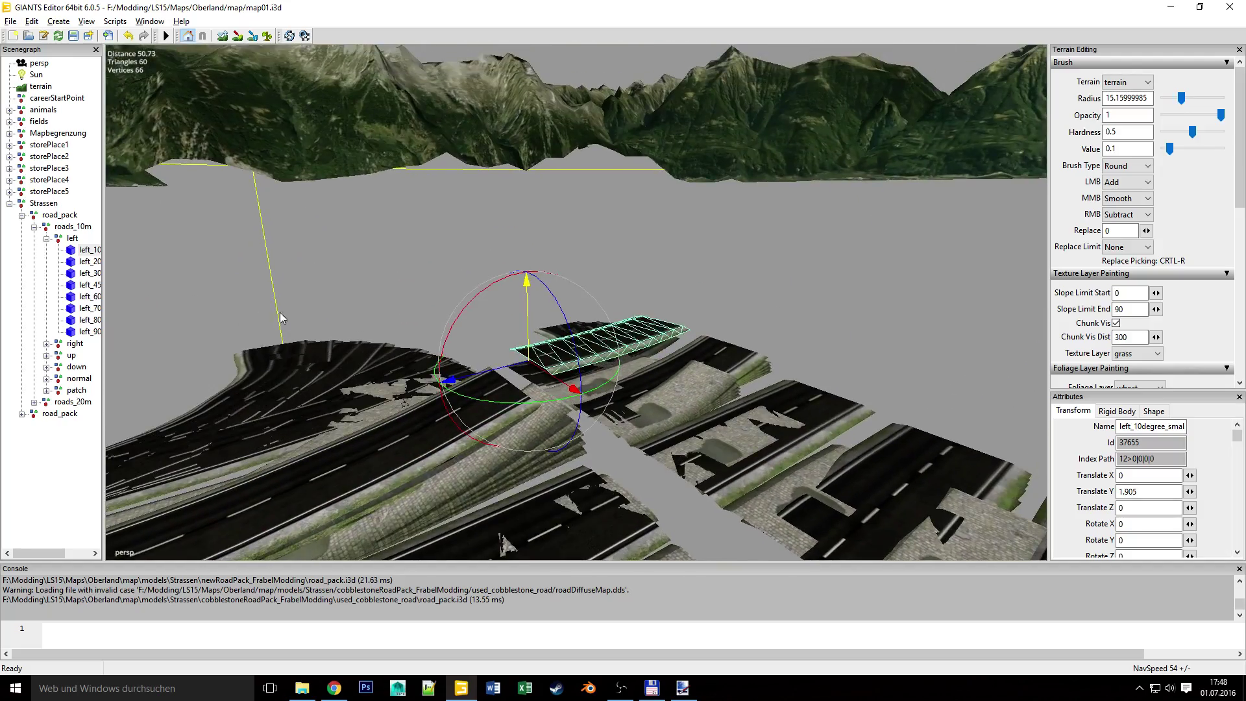
Examine the raised left_10degree_small curve up close and pick out the up_30degree_small ramp beside it.
{"action": "right_click_drag", "start_coordinate": [273, 309], "coordinate": [427, 336], "text": "alt"}
{"action": "left_click_drag", "start_coordinate": [427, 336], "coordinate": [543, 365], "text": "alt"}
{"action": "right_click_drag", "start_coordinate": [543, 365], "coordinate": [517, 397], "text": "alt"}
{"action": "left_click_drag", "start_coordinate": [517, 396], "coordinate": [447, 445], "text": "alt"}
{"action": "right_click_drag", "start_coordinate": [448, 444], "coordinate": [485, 441], "text": "alt"}
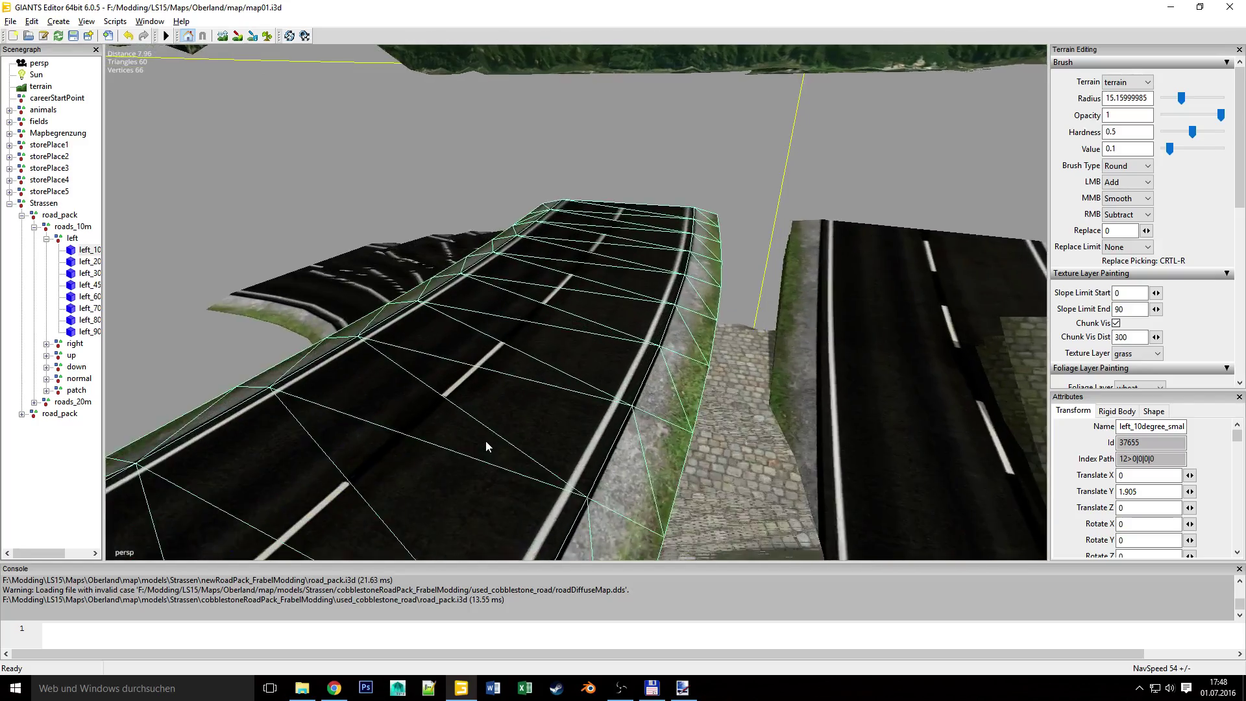
{"action": "left_click_drag", "start_coordinate": [486, 446], "coordinate": [484, 480], "text": "alt"}
{"action": "right_click_drag", "start_coordinate": [484, 480], "coordinate": [496, 473], "text": "alt"}
{"action": "scroll", "coordinate": [521, 453], "scroll_direction": "down", "scroll_amount": 10}
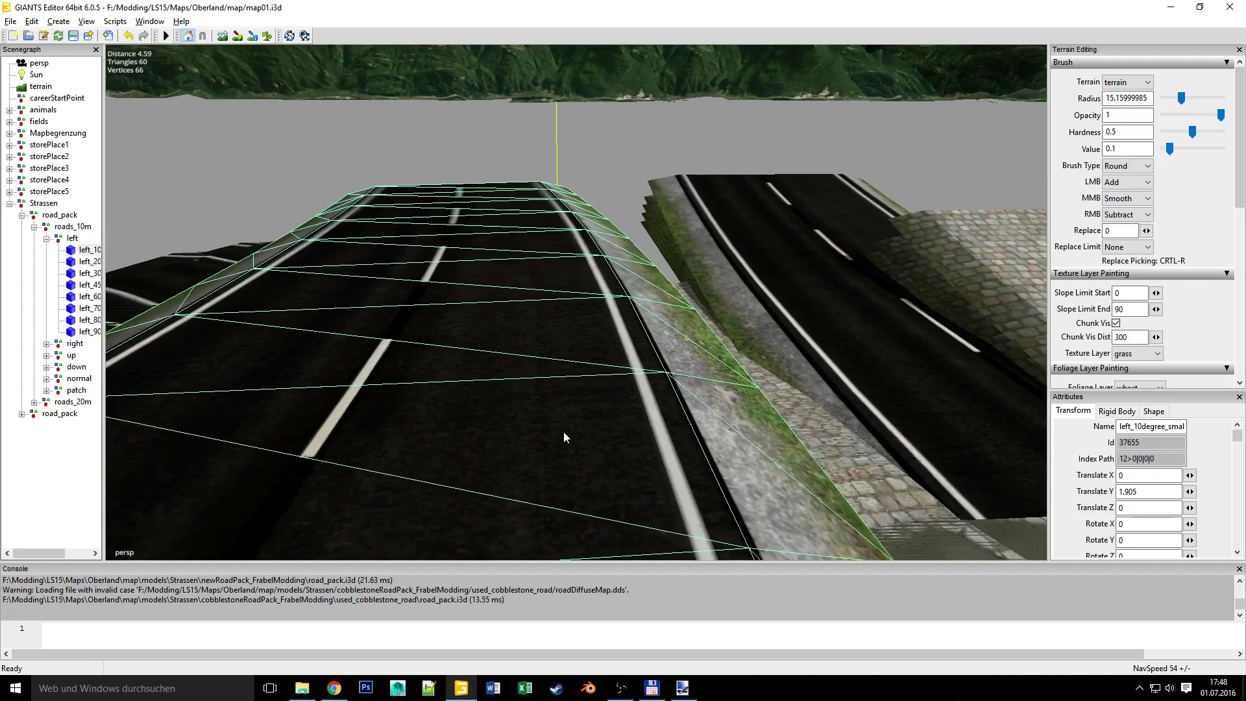
{"action": "scroll", "coordinate": [522, 450], "scroll_direction": "down", "scroll_amount": 3}
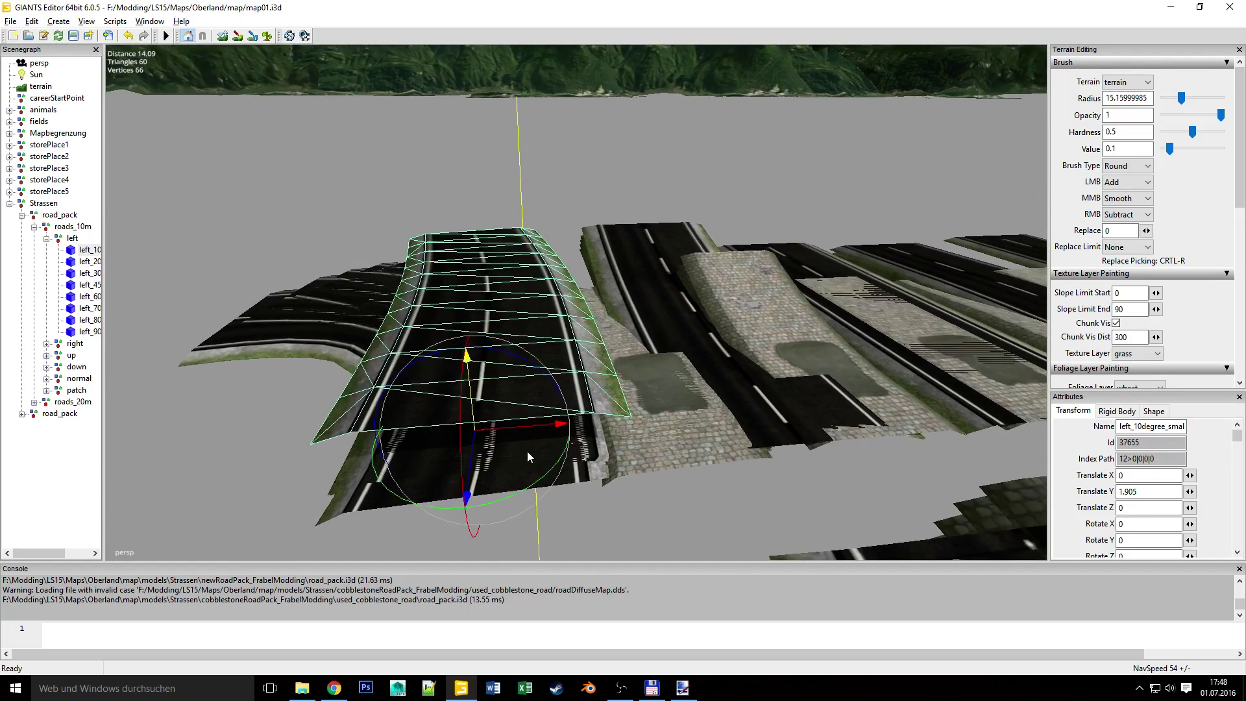
{"action": "left_click", "coordinate": [602, 278]}
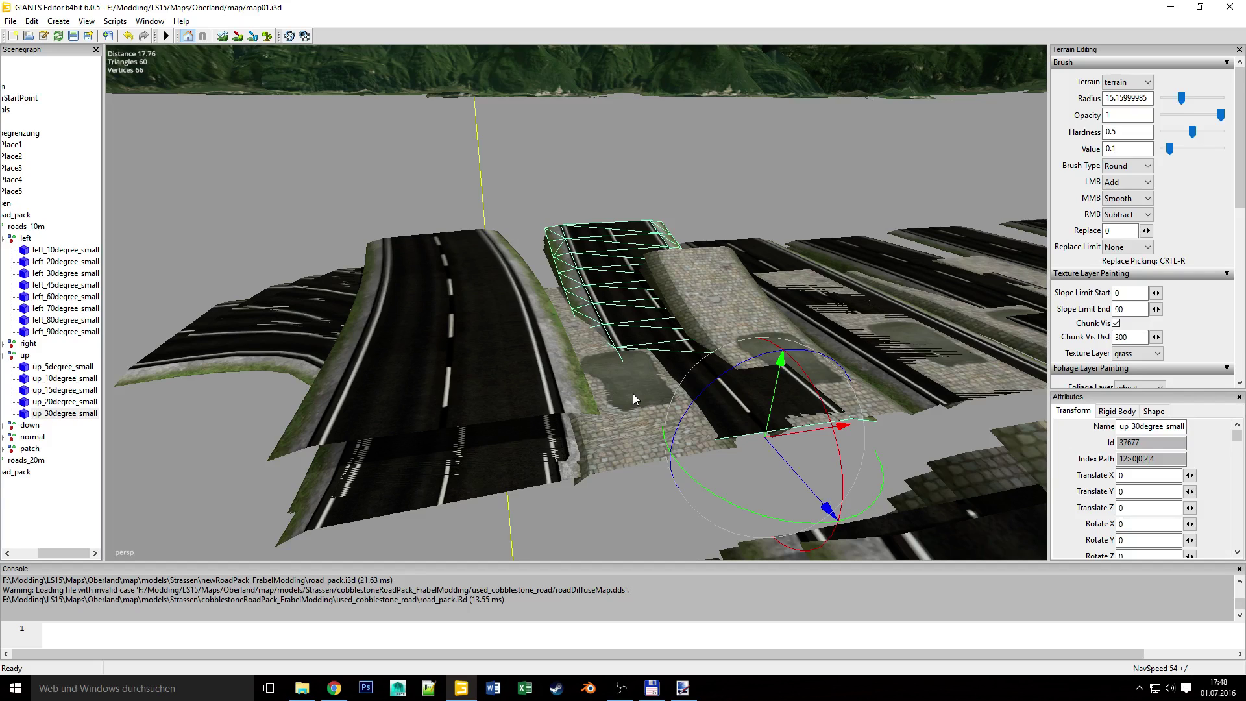
{"action": "scroll", "coordinate": [621, 419], "scroll_direction": "down", "scroll_amount": 15}
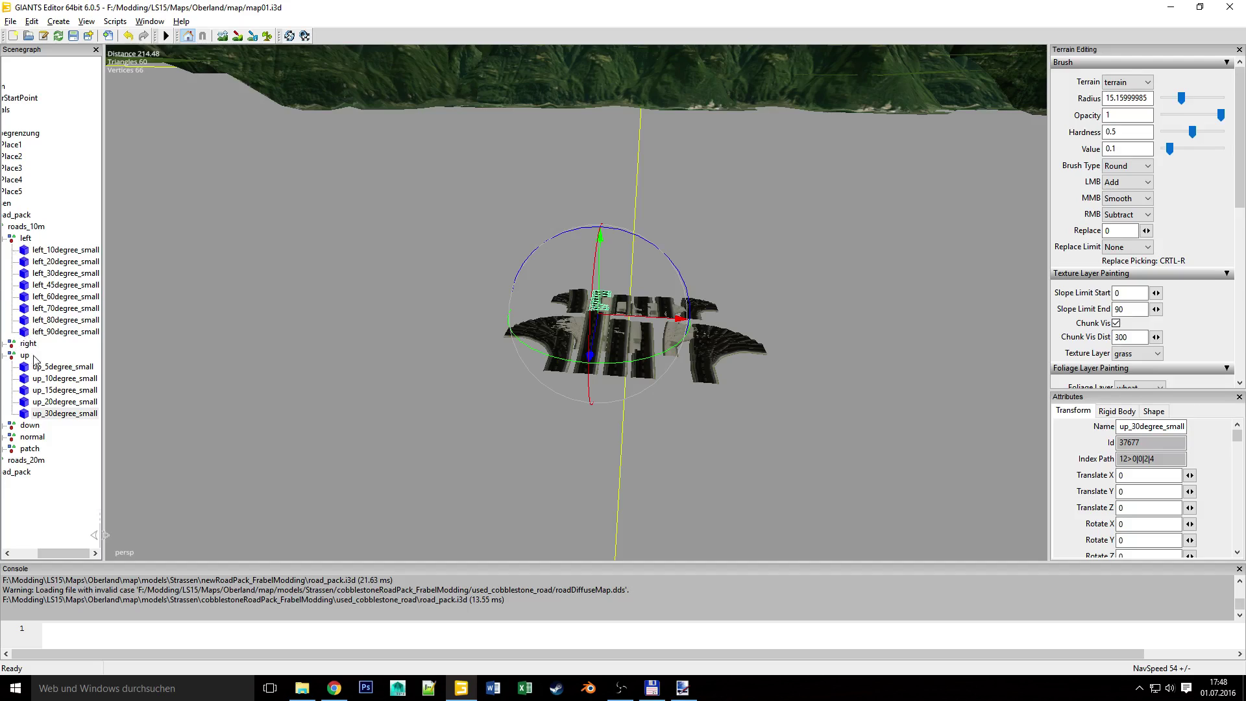
Raise the whole Strassen group above the grass terrain to a Translate Y of about 146.1.
{"action": "left_click_drag", "start_coordinate": [60, 551], "coordinate": [33, 551]}
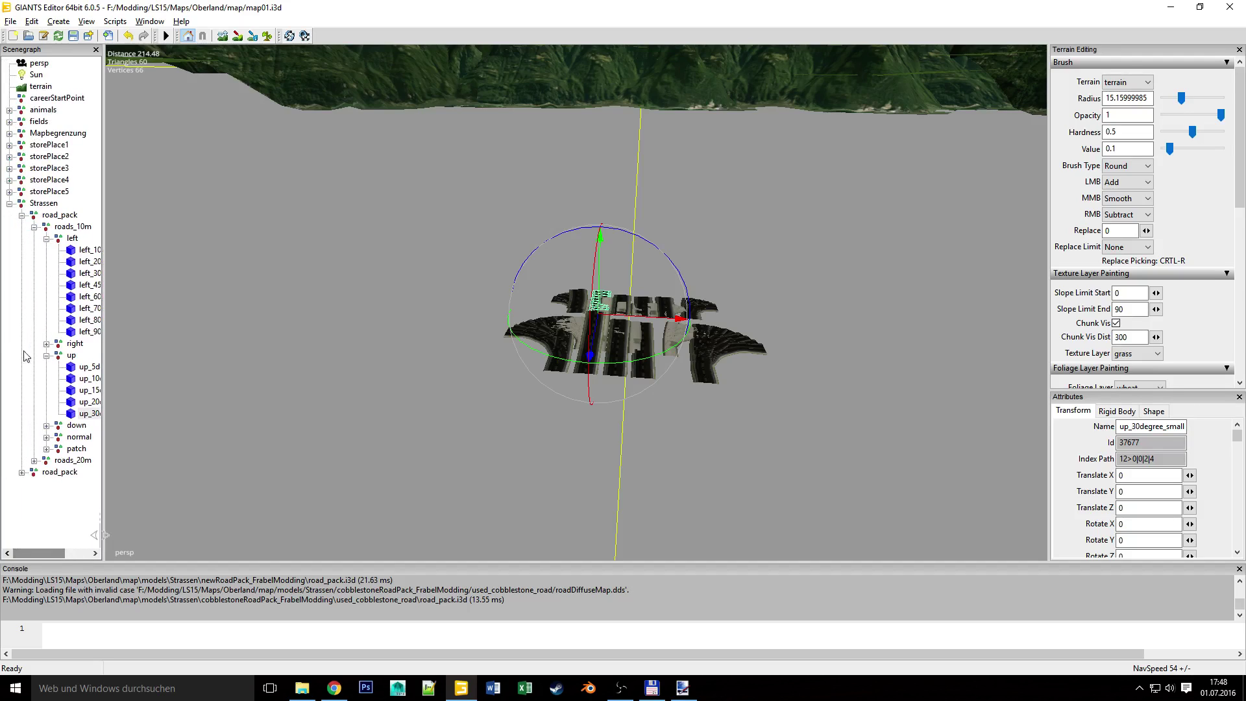
{"action": "left_click", "coordinate": [58, 215]}
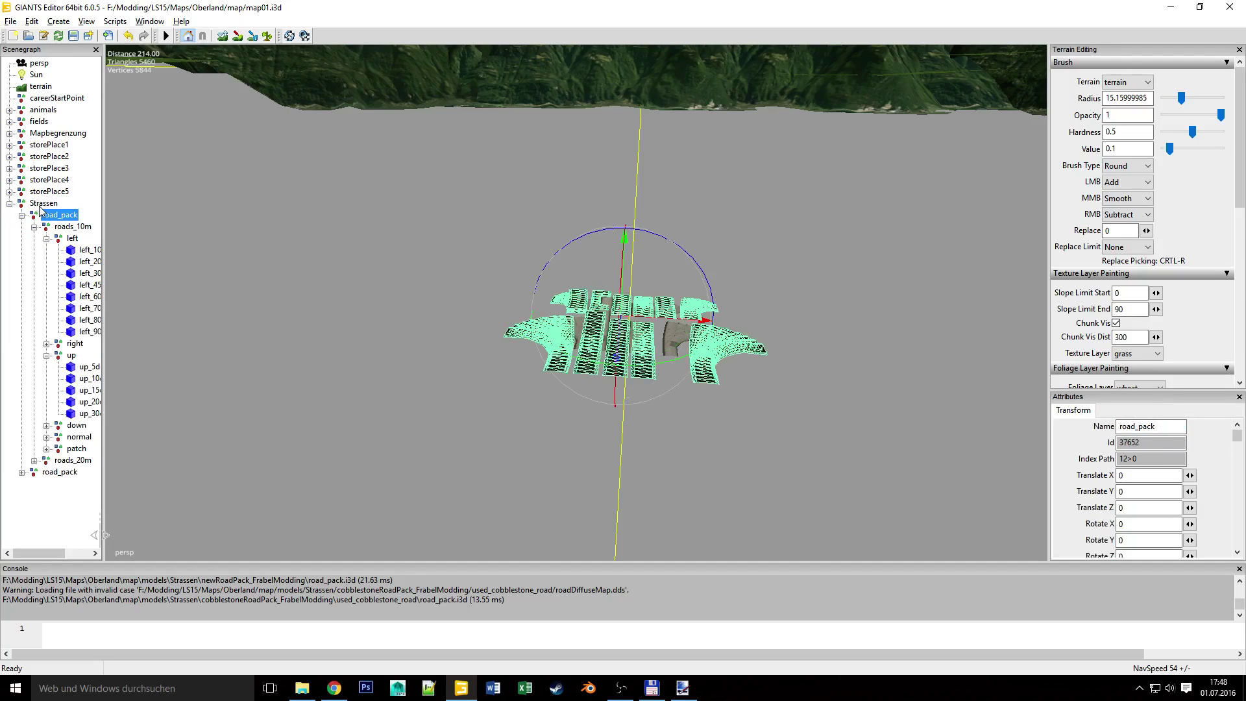
{"action": "left_click", "coordinate": [43, 203]}
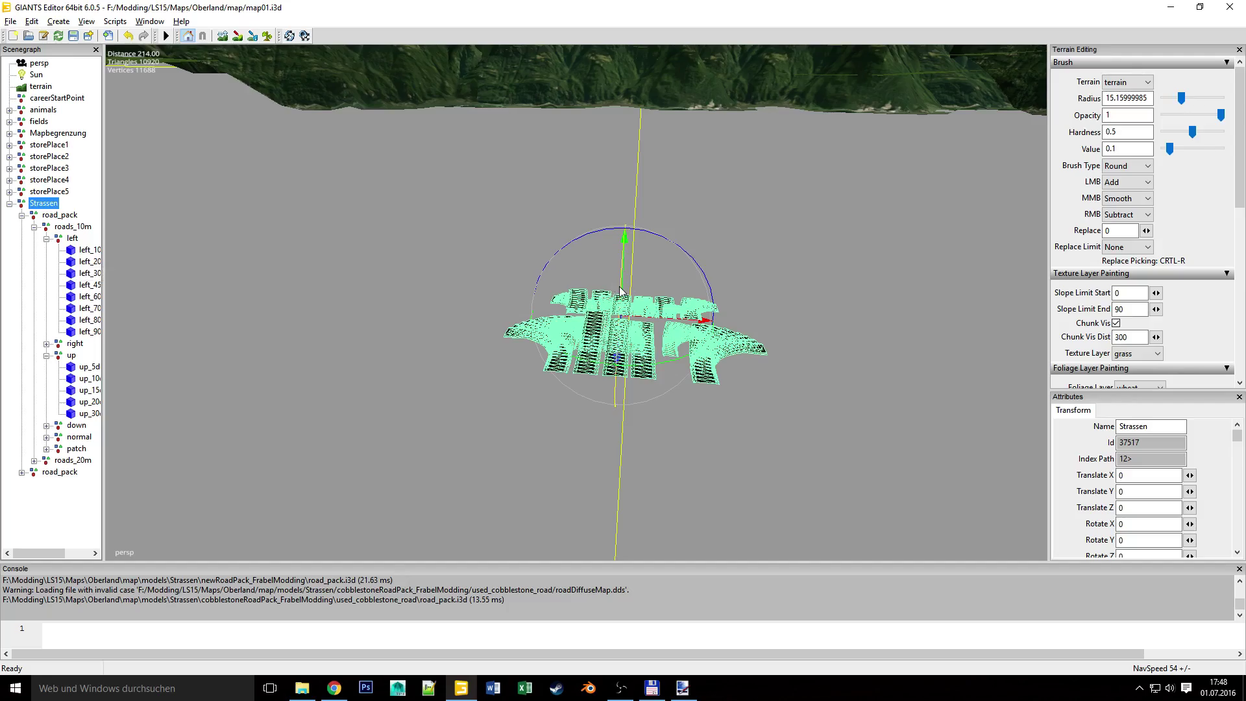
{"action": "left_click_drag", "start_coordinate": [626, 288], "coordinate": [599, 363], "text": "alt"}
{"action": "right_click_drag", "start_coordinate": [599, 363], "coordinate": [727, 308], "text": "alt"}
{"action": "left_click_drag", "start_coordinate": [726, 309], "coordinate": [589, 55], "text": "alt"}
{"action": "left_click_drag", "start_coordinate": [588, 166], "coordinate": [389, 276], "text": "alt"}
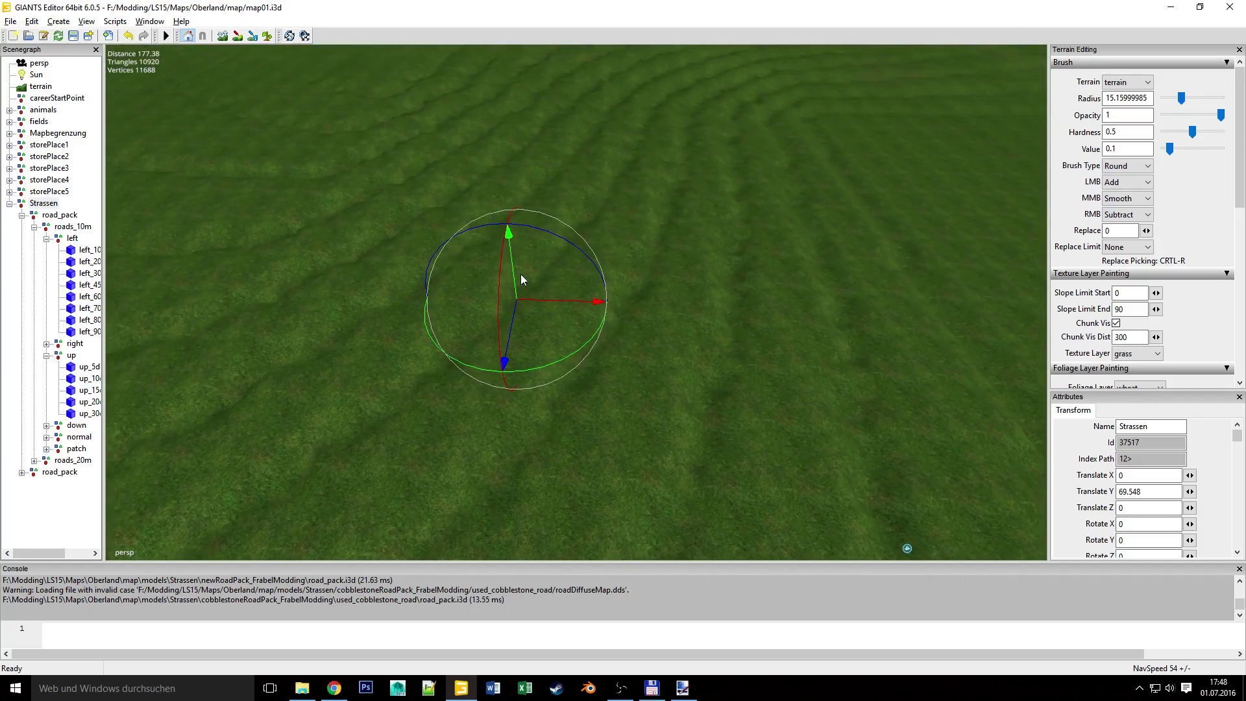
{"action": "left_click_drag", "start_coordinate": [517, 281], "coordinate": [458, 23]}
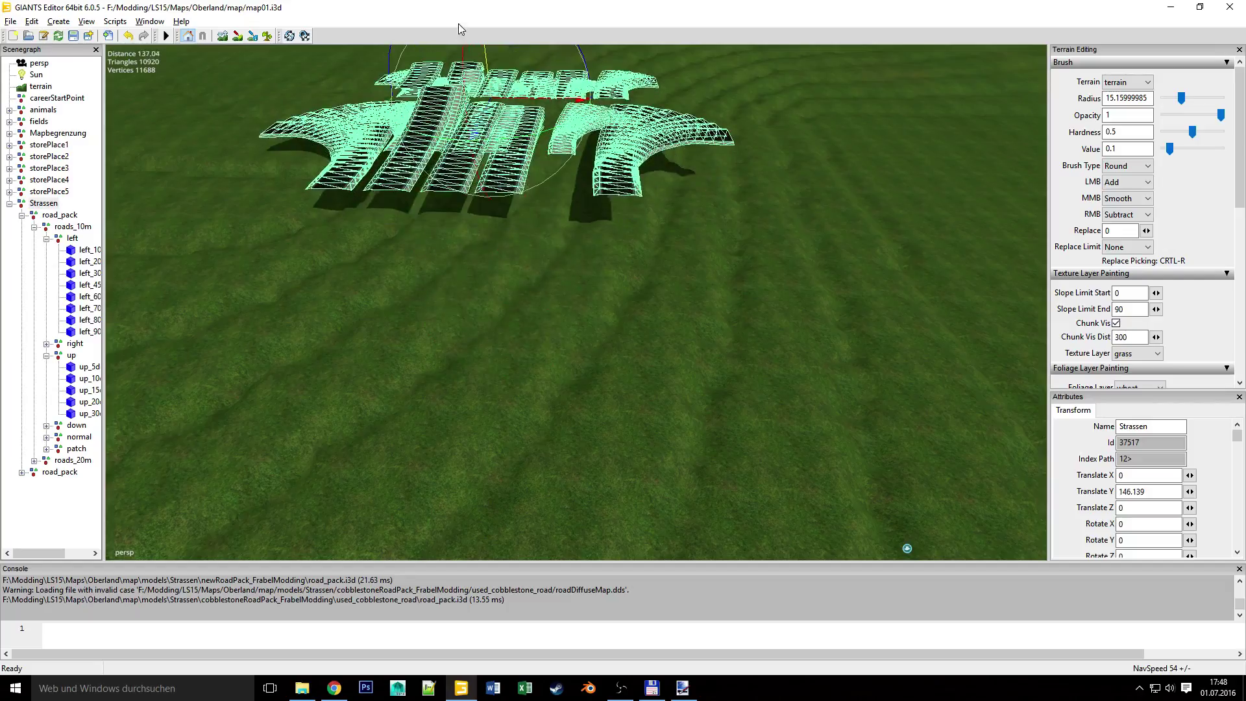
Widen the scenegraph so the full names of the road pieces fit.
{"action": "left_click_drag", "start_coordinate": [566, 278], "coordinate": [501, 209], "text": "alt"}
{"action": "scroll", "coordinate": [543, 255], "scroll_direction": "up", "scroll_amount": 5}
{"action": "left_click_drag", "start_coordinate": [543, 255], "coordinate": [411, 308], "text": "alt"}
{"action": "scroll", "coordinate": [658, 350], "scroll_direction": "down", "scroll_amount": 5}
{"action": "scroll", "coordinate": [430, 312], "scroll_direction": "up", "scroll_amount": 4}
{"action": "left_click_drag", "start_coordinate": [500, 382], "coordinate": [337, 475], "text": "alt"}
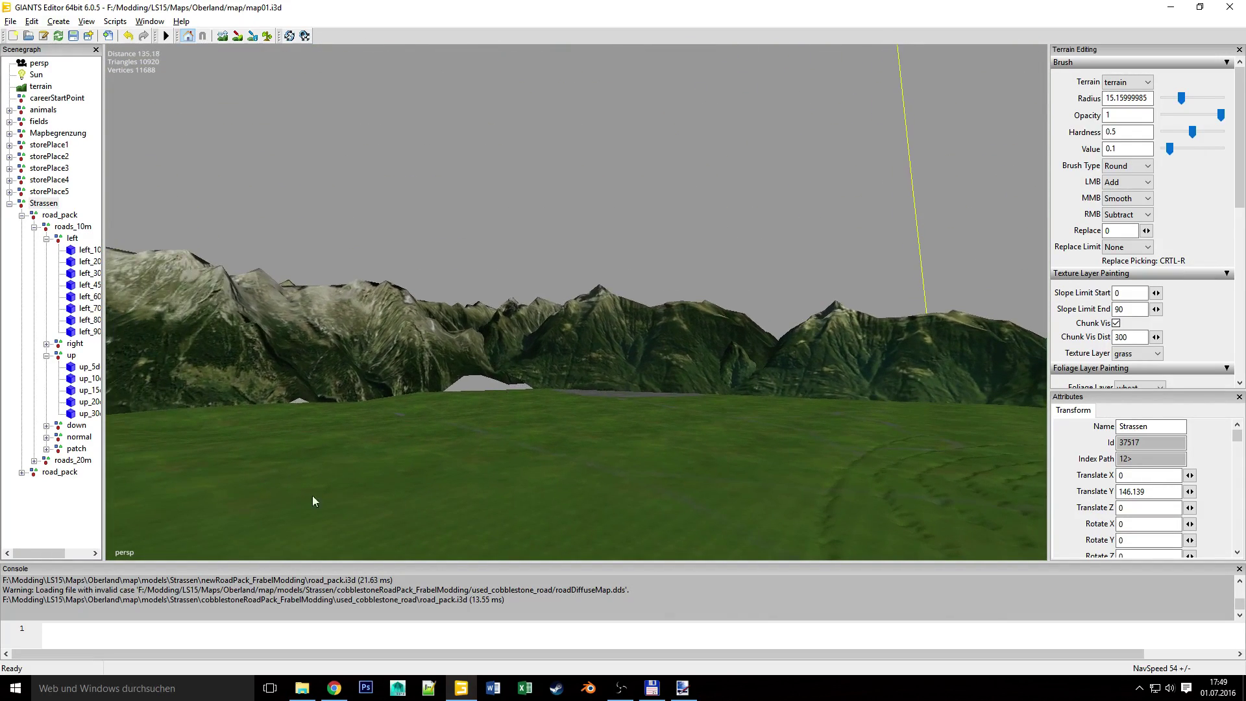
{"action": "scroll", "coordinate": [363, 448], "scroll_direction": "up", "scroll_amount": 3}
{"action": "left_click_drag", "start_coordinate": [102, 340], "coordinate": [176, 350]}
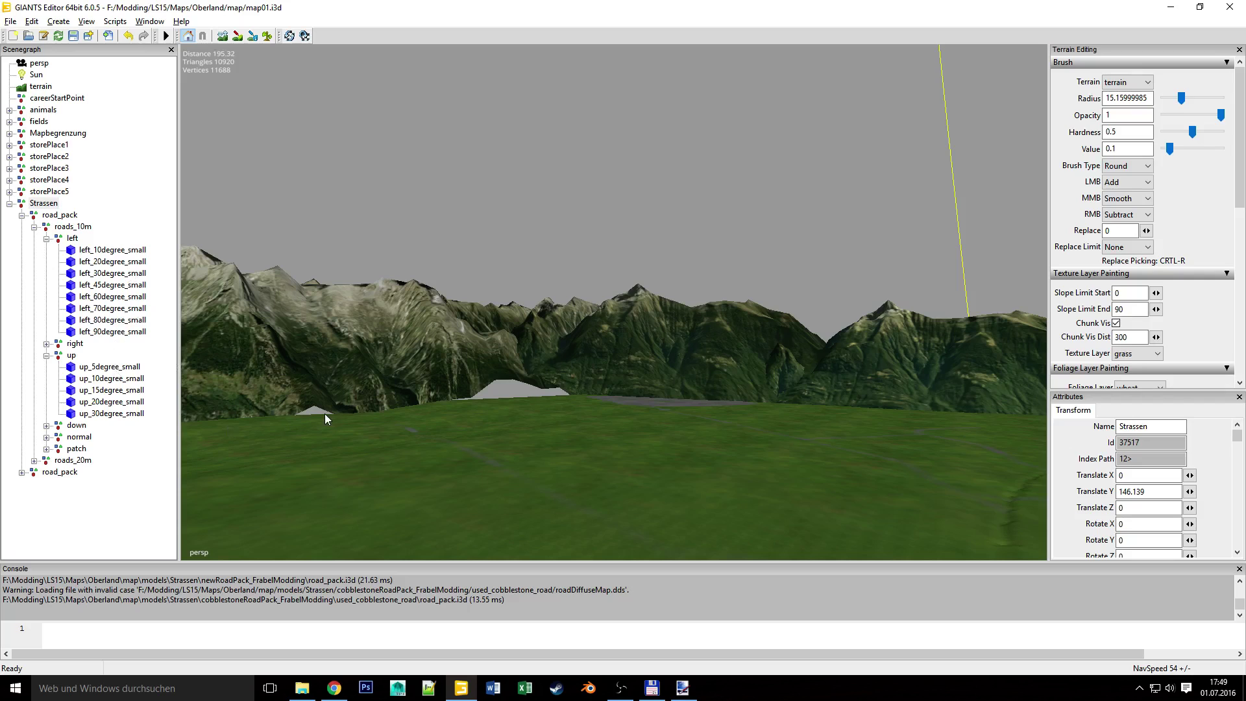
Place road_10m from the normal subgroup of roads_10m on the open grass near the mountains, at about X -889.4, Z -814.1.
{"action": "left_click_drag", "start_coordinate": [325, 414], "coordinate": [360, 484], "text": "alt"}
{"action": "scroll", "coordinate": [740, 323], "scroll_direction": "up", "scroll_amount": 4}
{"action": "scroll", "coordinate": [811, 272], "scroll_direction": "up", "scroll_amount": 3}
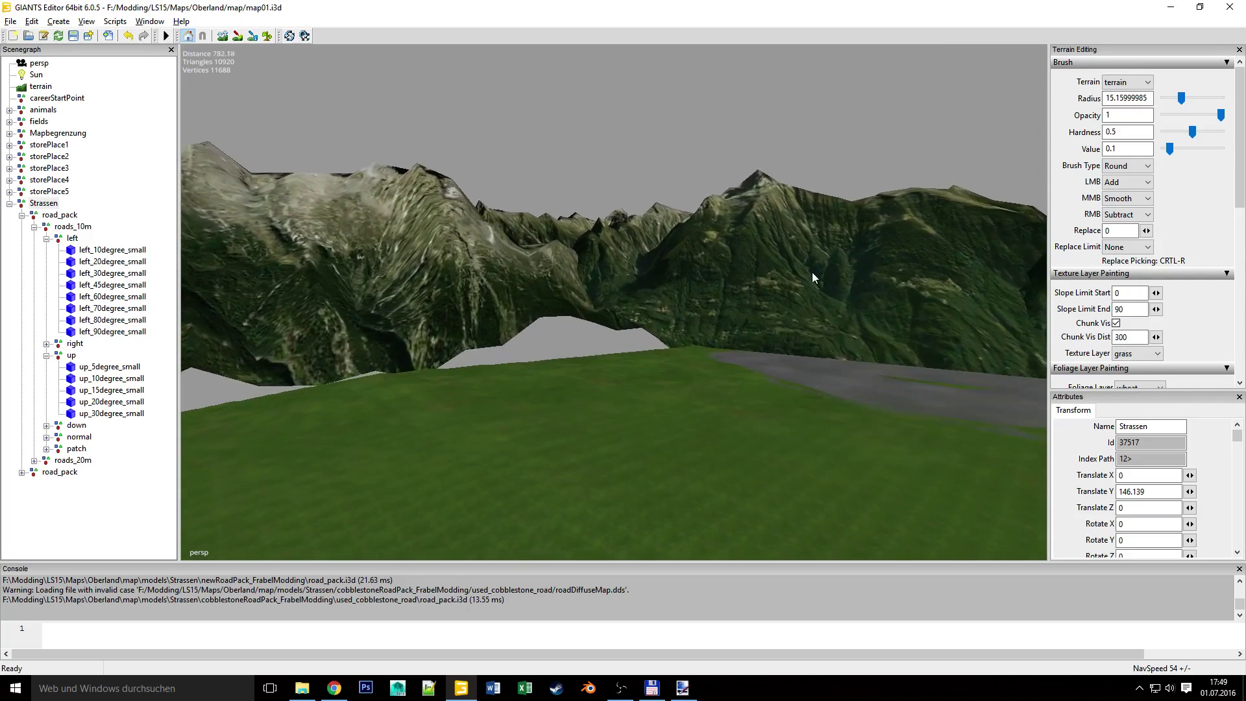
{"action": "left_click_drag", "start_coordinate": [804, 341], "coordinate": [645, 417], "text": "alt"}
{"action": "scroll", "coordinate": [718, 393], "scroll_direction": "up", "scroll_amount": 2}
{"action": "right_click_drag", "start_coordinate": [718, 399], "coordinate": [546, 349]}
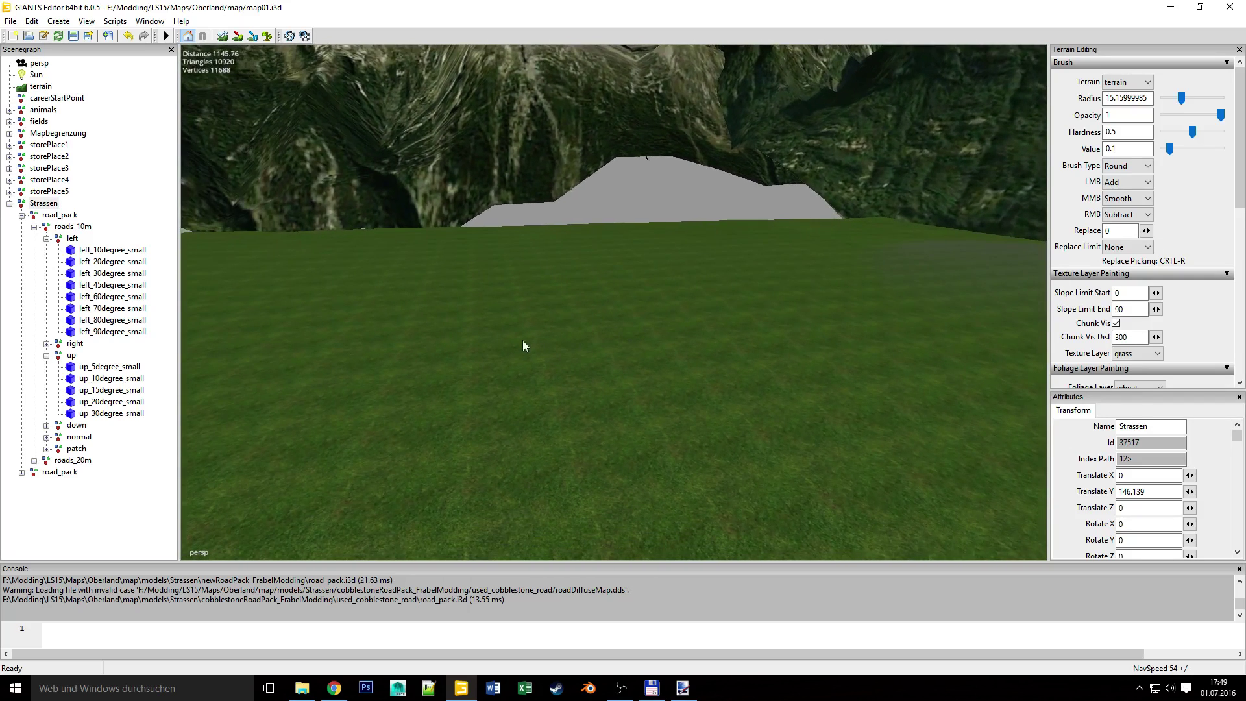
{"action": "left_click", "coordinate": [46, 343]}
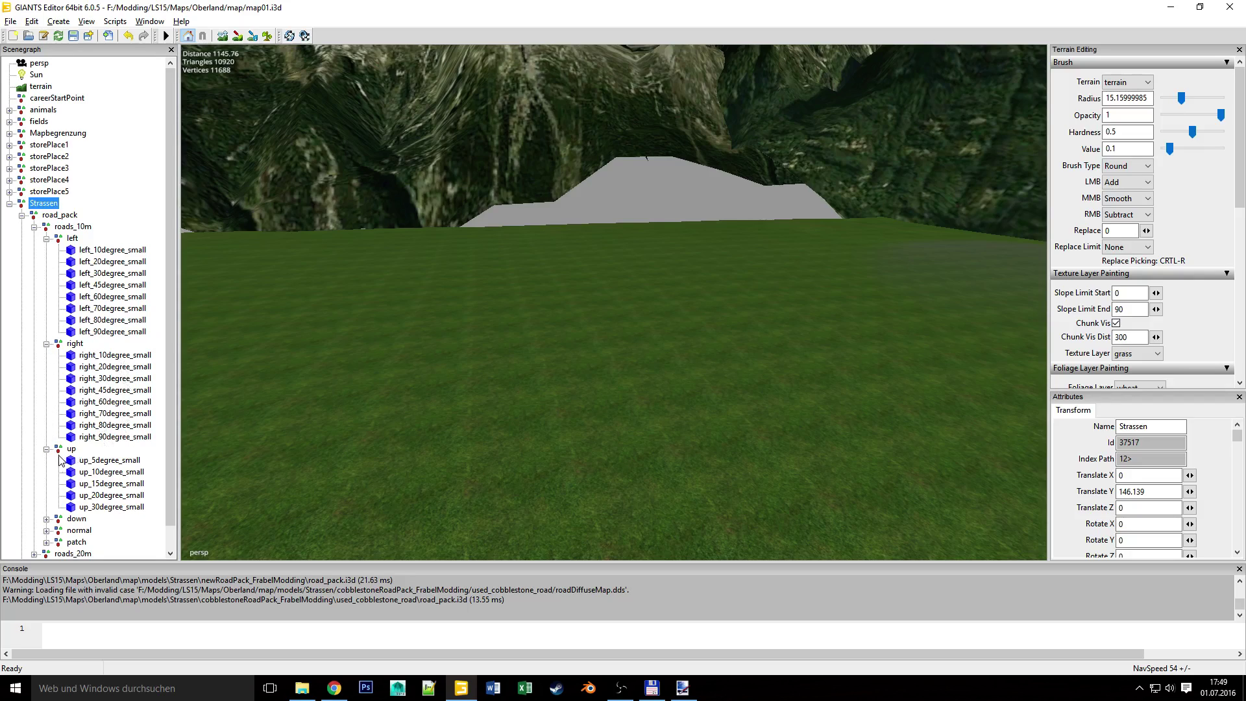
{"action": "left_click", "coordinate": [46, 530]}
{"action": "left_click", "coordinate": [98, 541]}
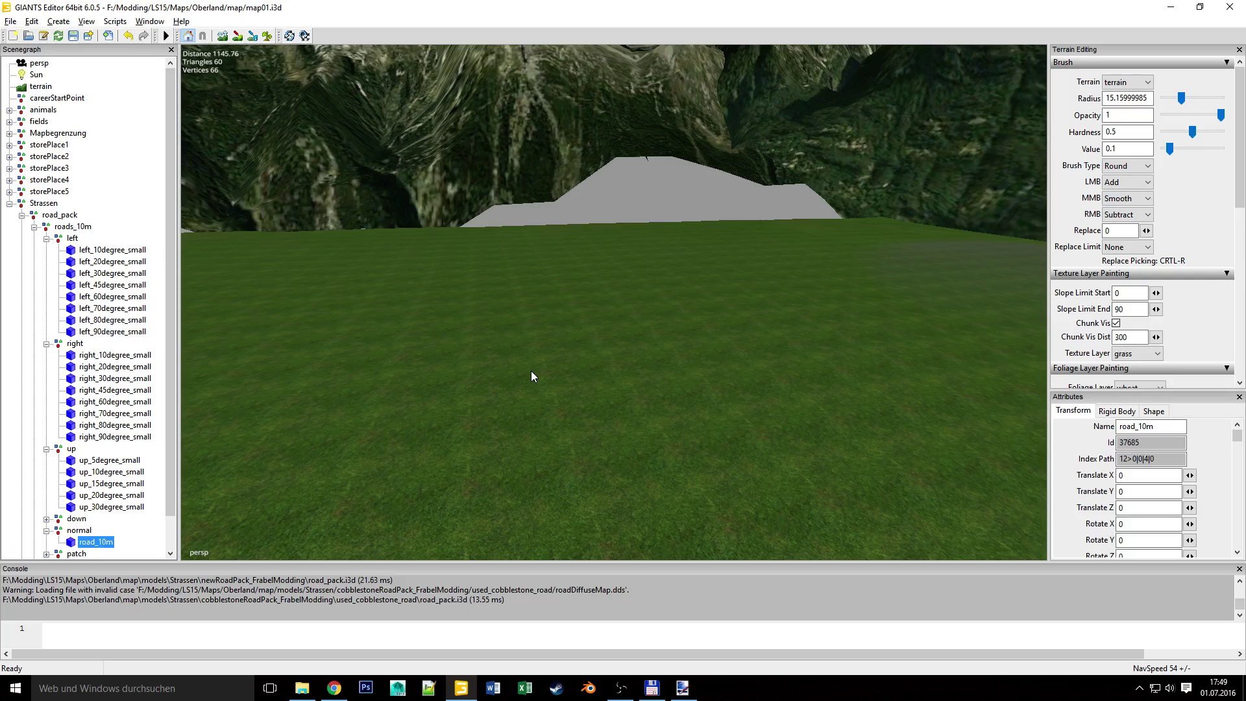
{"action": "left_click", "coordinate": [563, 327]}
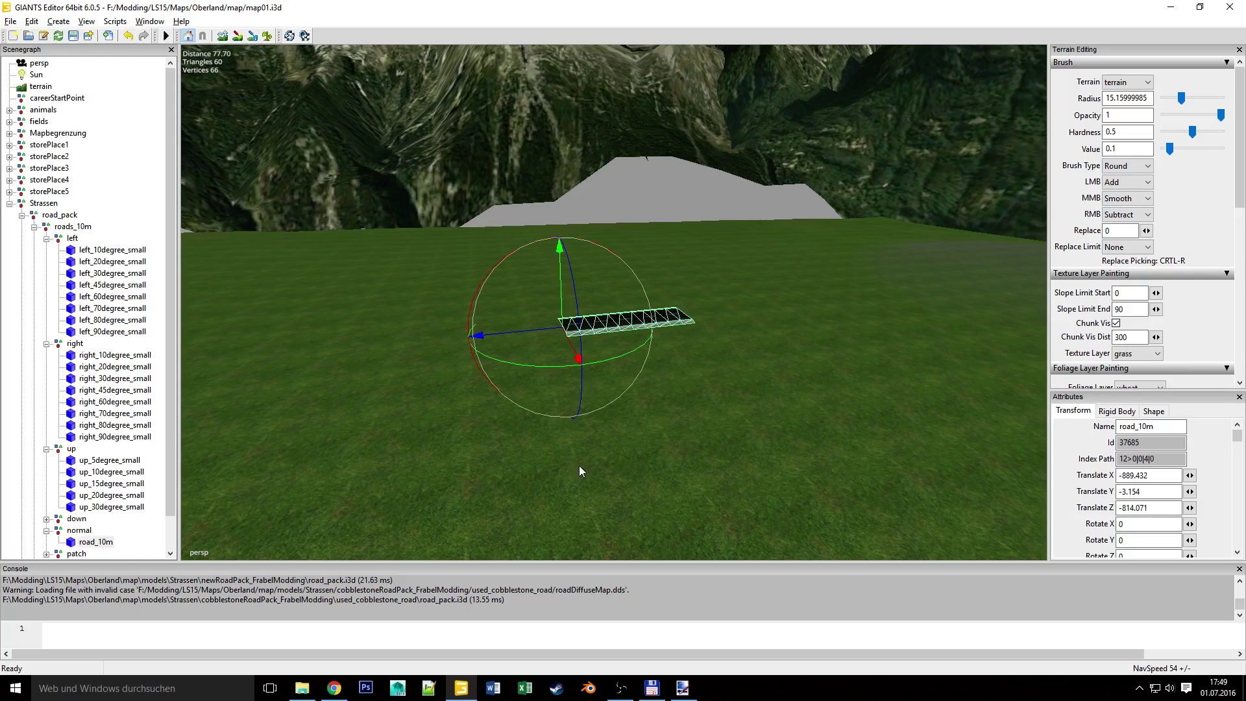
Check how the road_10m piece meets the ground and lower it slightly into the grass.
{"action": "left_click_drag", "start_coordinate": [540, 484], "coordinate": [590, 514], "text": "alt"}
{"action": "scroll", "coordinate": [596, 436], "scroll_direction": "up", "scroll_amount": 5}
{"action": "scroll", "coordinate": [449, 477], "scroll_direction": "up", "scroll_amount": 3}
{"action": "left_click_drag", "start_coordinate": [452, 468], "coordinate": [621, 410], "text": "alt"}
{"action": "scroll", "coordinate": [453, 488], "scroll_direction": "up", "scroll_amount": 4}
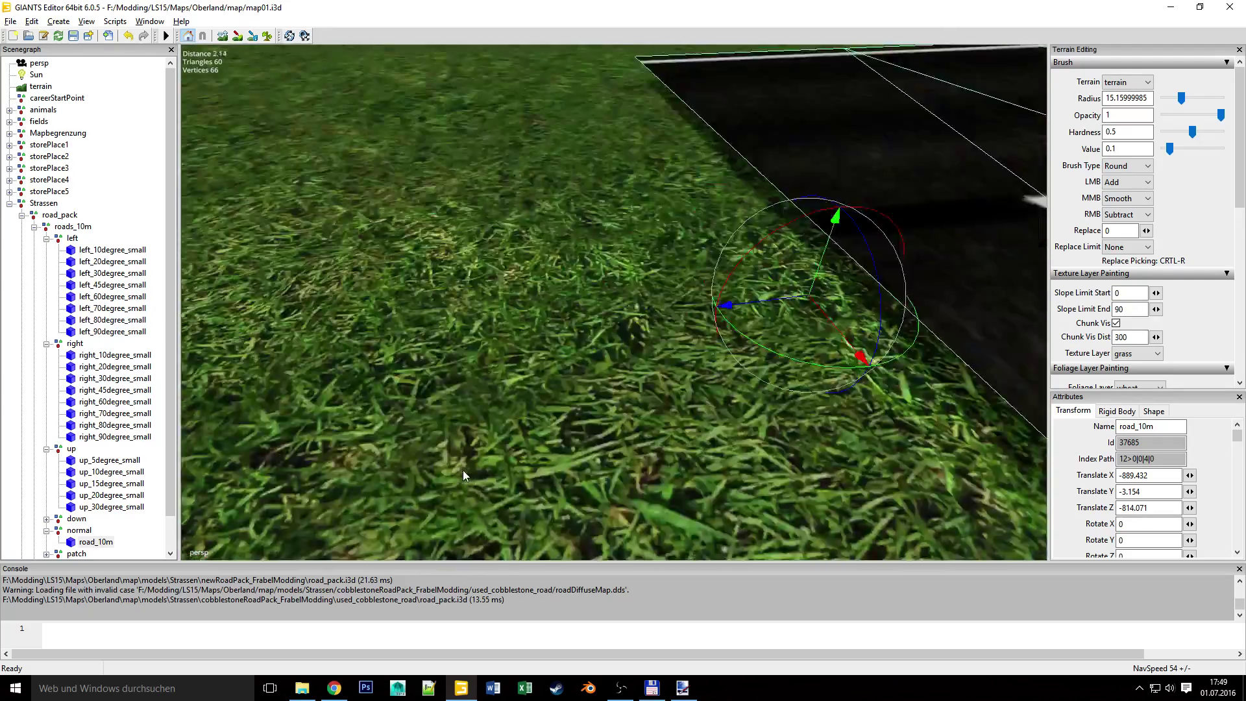
{"action": "scroll", "coordinate": [464, 469], "scroll_direction": "up", "scroll_amount": 2}
{"action": "scroll", "coordinate": [463, 468], "scroll_direction": "down", "scroll_amount": 3}
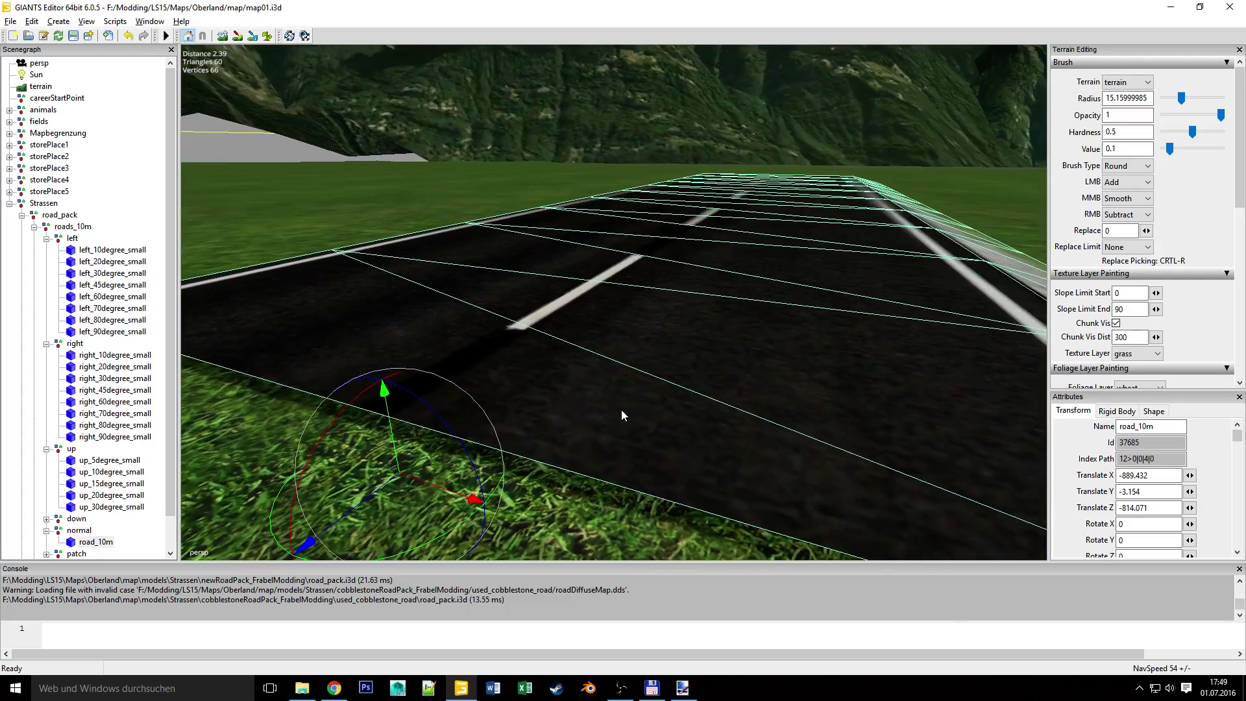
{"action": "scroll", "coordinate": [620, 411], "scroll_direction": "down", "scroll_amount": 5}
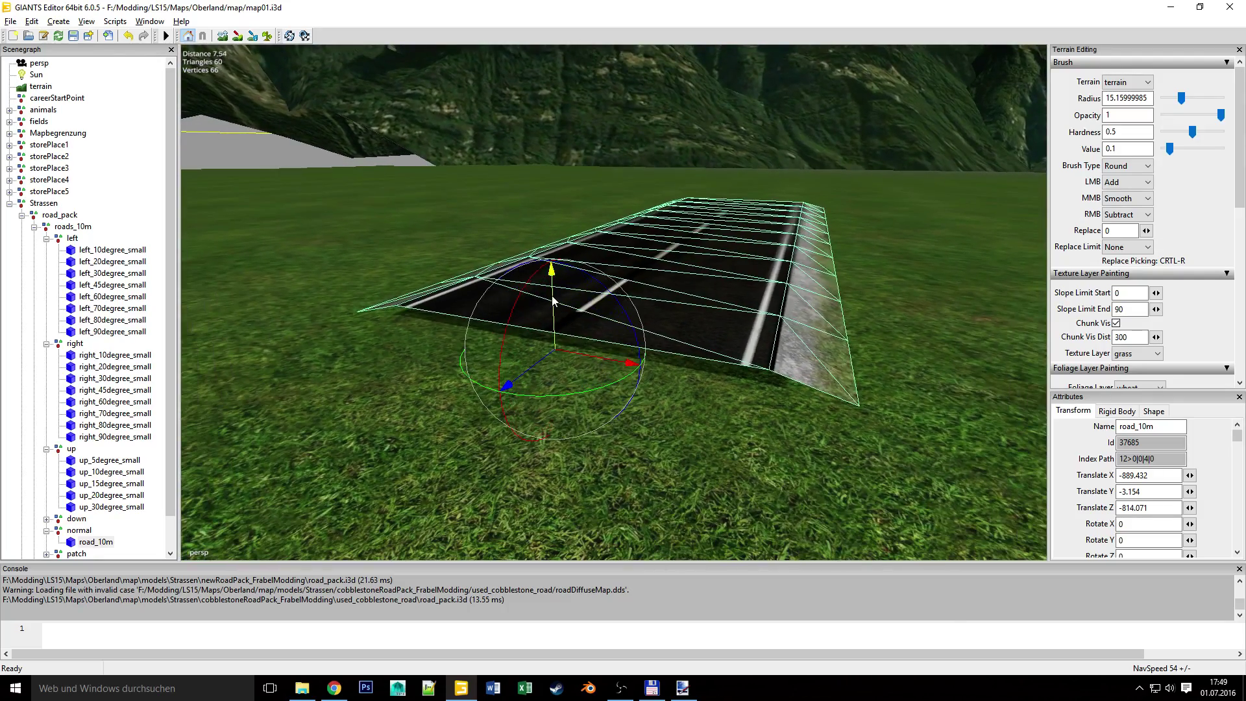
{"action": "left_click_drag", "start_coordinate": [553, 299], "coordinate": [552, 313]}
Relocate road_10m on the meadow to about X -944.5, Z -916.2 and turn it to face the opposite direction.
{"action": "left_click_drag", "start_coordinate": [824, 347], "coordinate": [616, 407], "text": "alt"}
{"action": "right_click_drag", "start_coordinate": [617, 412], "coordinate": [566, 380]}
{"action": "mouse_move", "coordinate": [542, 390]}
{"action": "left_mouse_down", "text": "alt"}
{"action": "mouse_move", "coordinate": [556, 389]}
{"action": "mouse_move", "coordinate": [537, 389]}
{"action": "left_mouse_up", "text": "alt"}
{"action": "right_click_drag", "start_coordinate": [537, 392], "coordinate": [535, 387]}
{"action": "right_click_drag", "start_coordinate": [552, 429], "coordinate": [321, 396]}
{"action": "left_click", "coordinate": [329, 391]}
{"action": "left_click", "coordinate": [356, 390]}
{"action": "left_click_drag", "start_coordinate": [306, 418], "coordinate": [523, 504]}
{"action": "right_click_drag", "start_coordinate": [522, 504], "coordinate": [637, 377], "text": "alt"}
Lower road_10m to a Translate Y of about -5.45 and tilt it to a Rotate X of about -178.4.
{"action": "left_click_drag", "start_coordinate": [660, 332], "coordinate": [663, 349]}
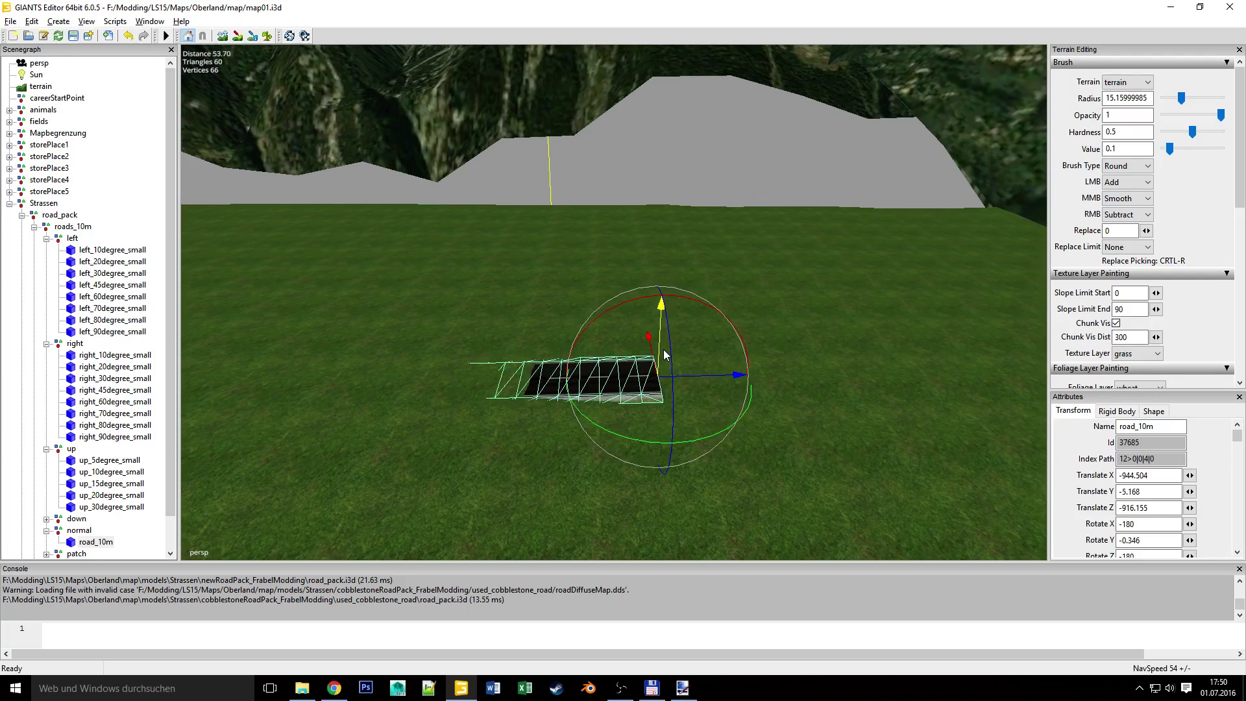
{"action": "left_click_drag", "start_coordinate": [691, 305], "coordinate": [661, 331]}
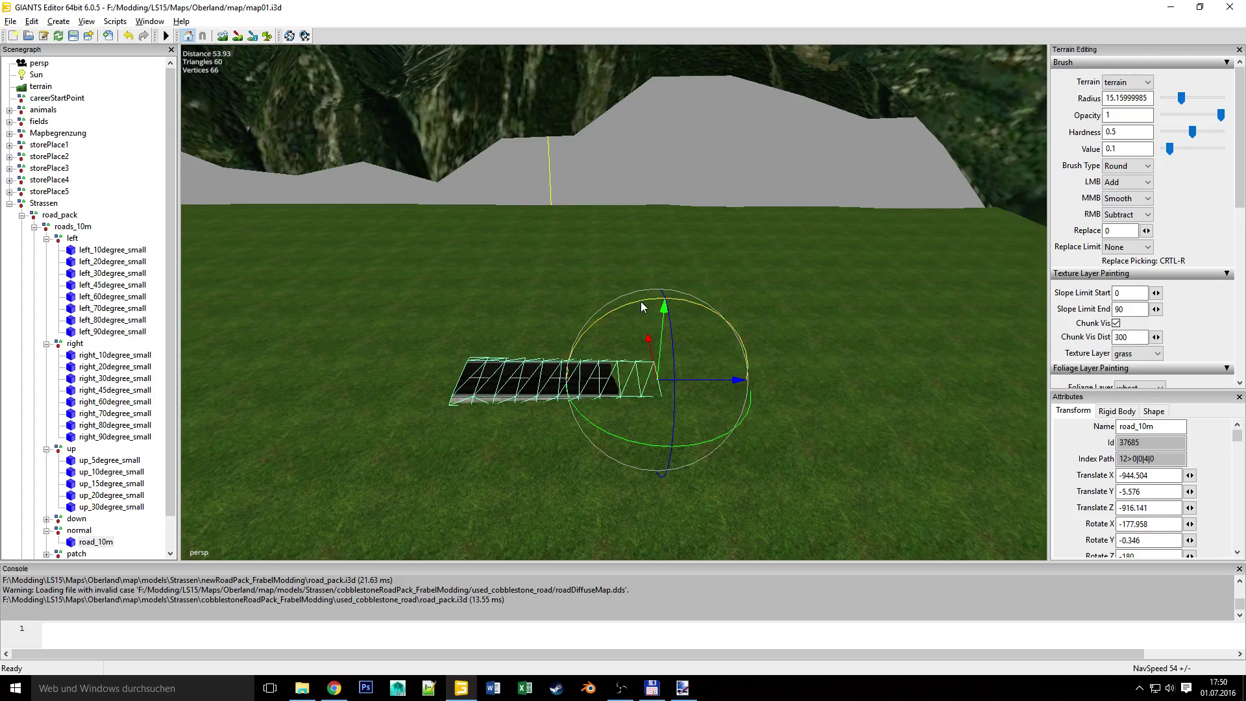
{"action": "left_click_drag", "start_coordinate": [642, 306], "coordinate": [659, 326]}
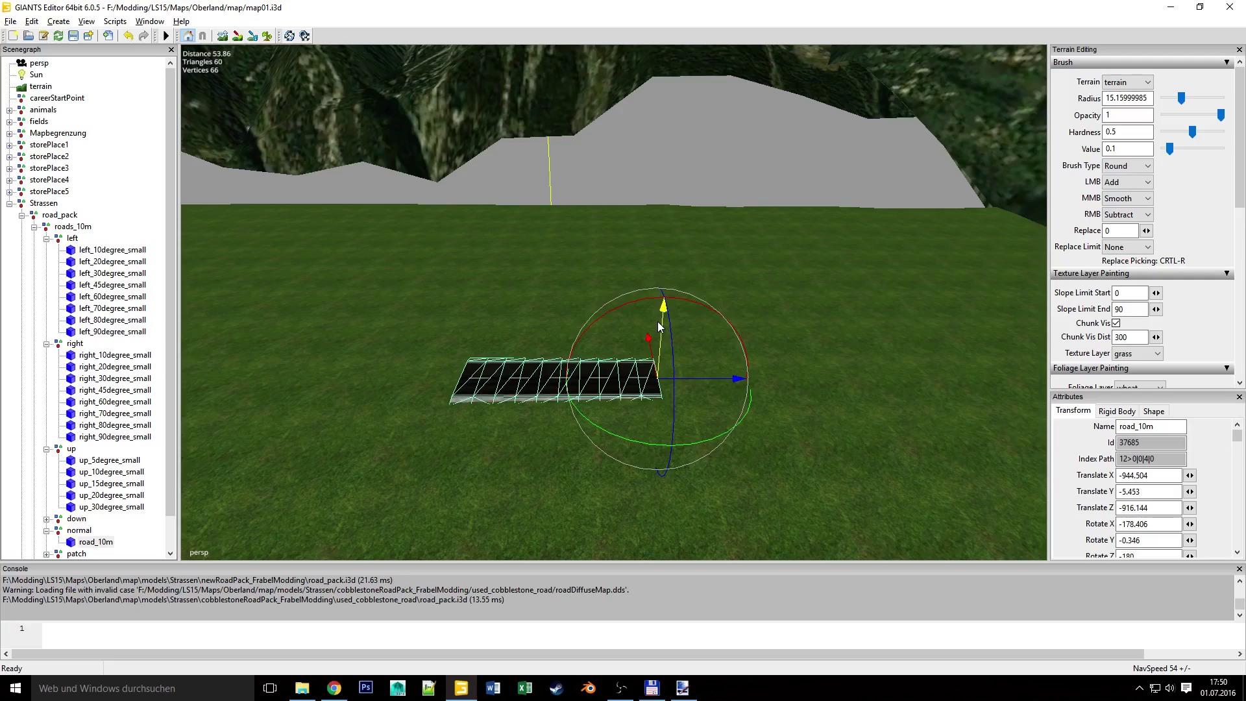
View the end of road_10m at ground level, reselect the piece and set its Rotate X to -180.
{"action": "right_click_drag", "start_coordinate": [555, 433], "coordinate": [636, 392]}
{"action": "left_click_drag", "start_coordinate": [636, 392], "coordinate": [764, 353], "text": "alt"}
{"action": "mouse_move", "coordinate": [765, 354]}
{"action": "right_mouse_down"}
{"action": "mouse_move", "coordinate": [645, 380]}
{"action": "mouse_move", "coordinate": [809, 378]}
{"action": "mouse_move", "coordinate": [793, 404]}
{"action": "mouse_move", "coordinate": [825, 402]}
{"action": "mouse_move", "coordinate": [772, 375]}
{"action": "right_mouse_up"}
{"action": "left_click_drag", "start_coordinate": [707, 204], "coordinate": [705, 210]}
{"action": "left_click", "coordinate": [712, 213]}
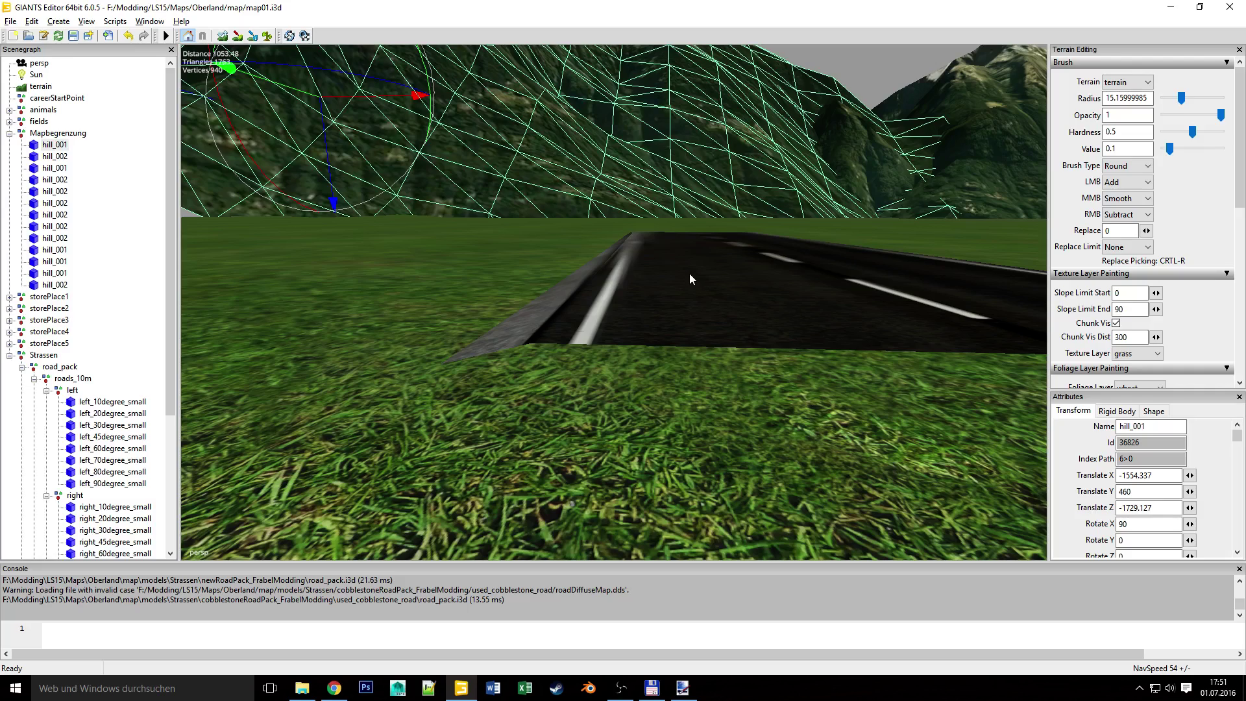
{"action": "left_click", "coordinate": [689, 274]}
{"action": "double_click", "coordinate": [1136, 524]}
{"action": "key", "text": "BackSpace"}
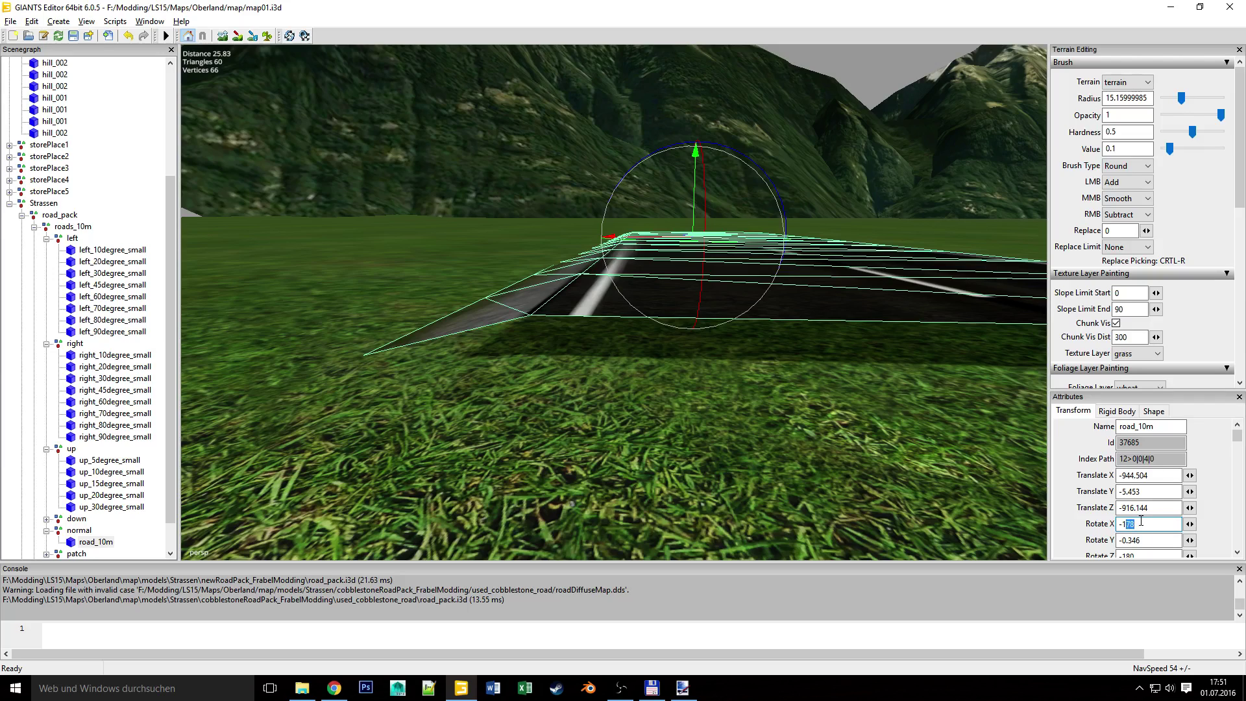
{"action": "type", "text": "180"}
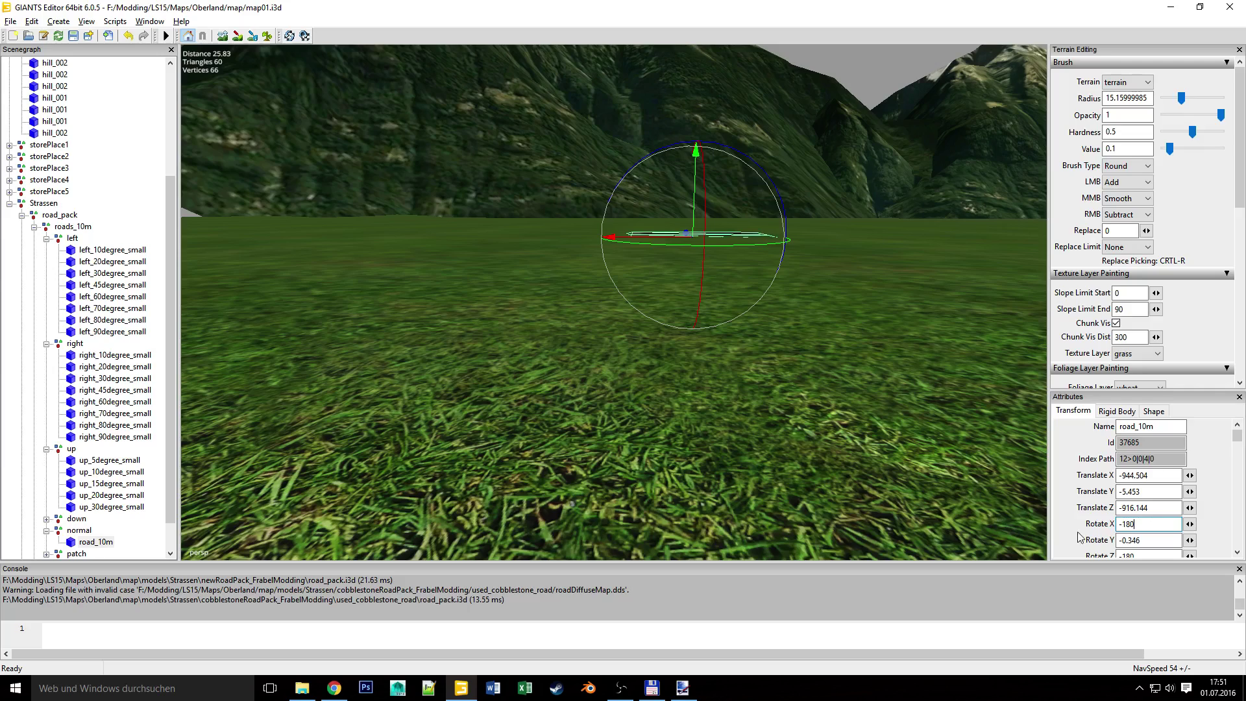
Try several Rotate X values for road_10m and settle on -178.6 so the road lies on the grass.
{"action": "key", "text": "BackSpace"}
{"action": "key", "text": "BackSpace"}
{"action": "type", "text": "79"}
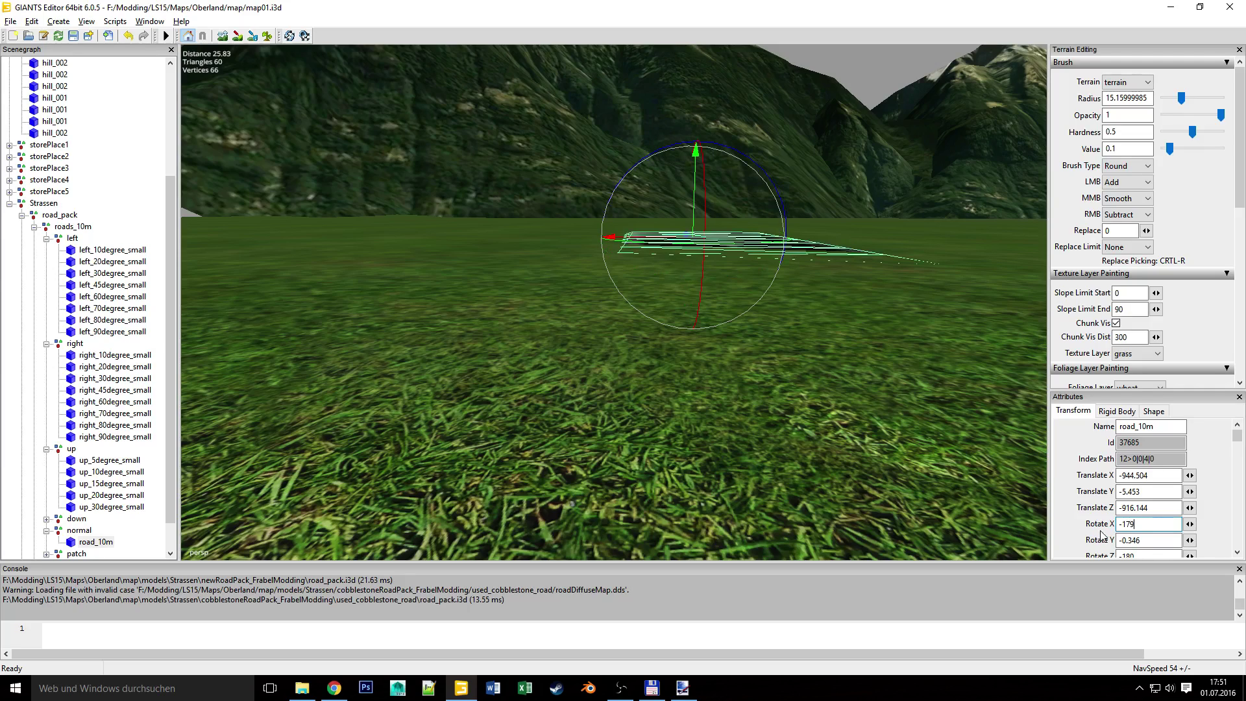
{"action": "key", "text": "BackSpace"}
{"action": "type", "text": "8"}
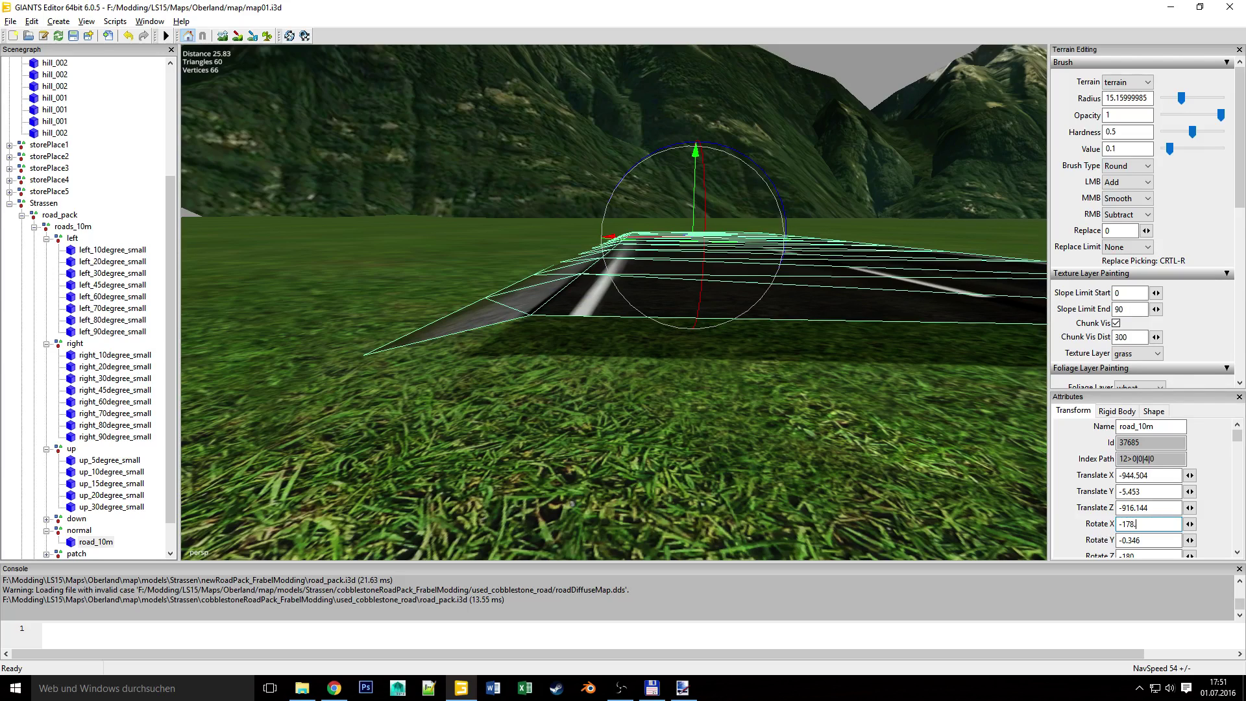
{"action": "type", "text": ".8"}
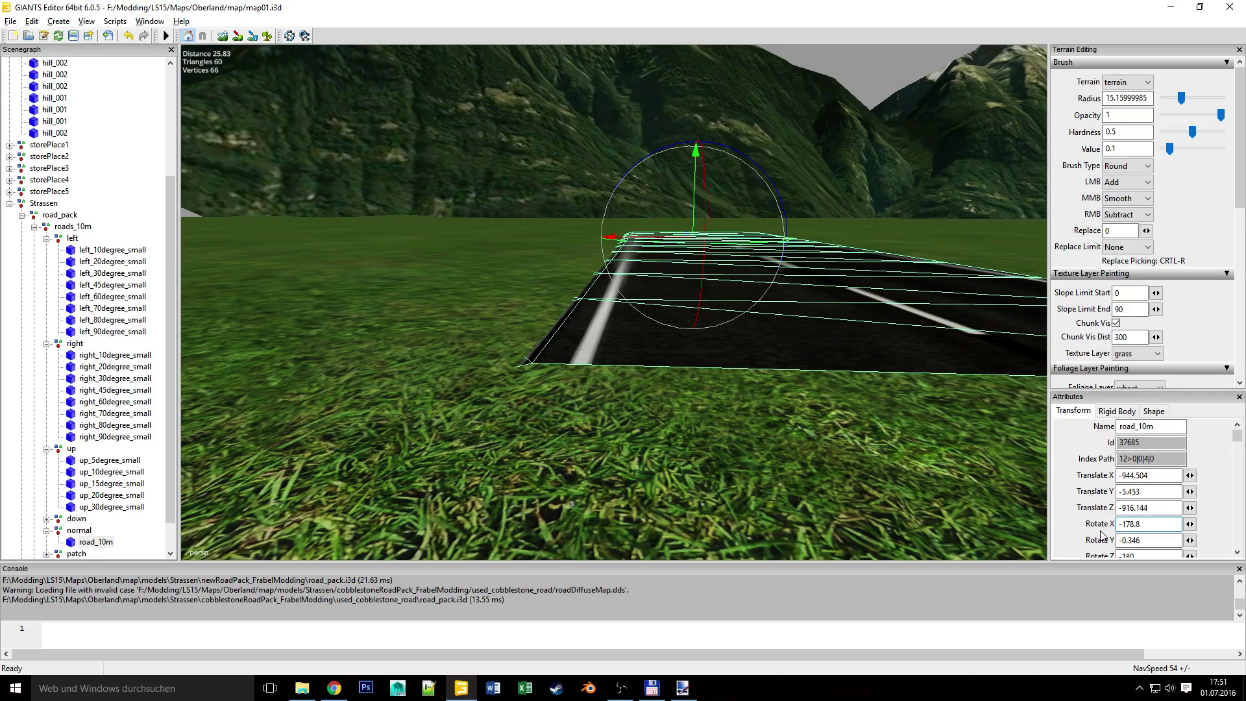
{"action": "key", "text": "BackSpace"}
{"action": "type", "text": "7"}
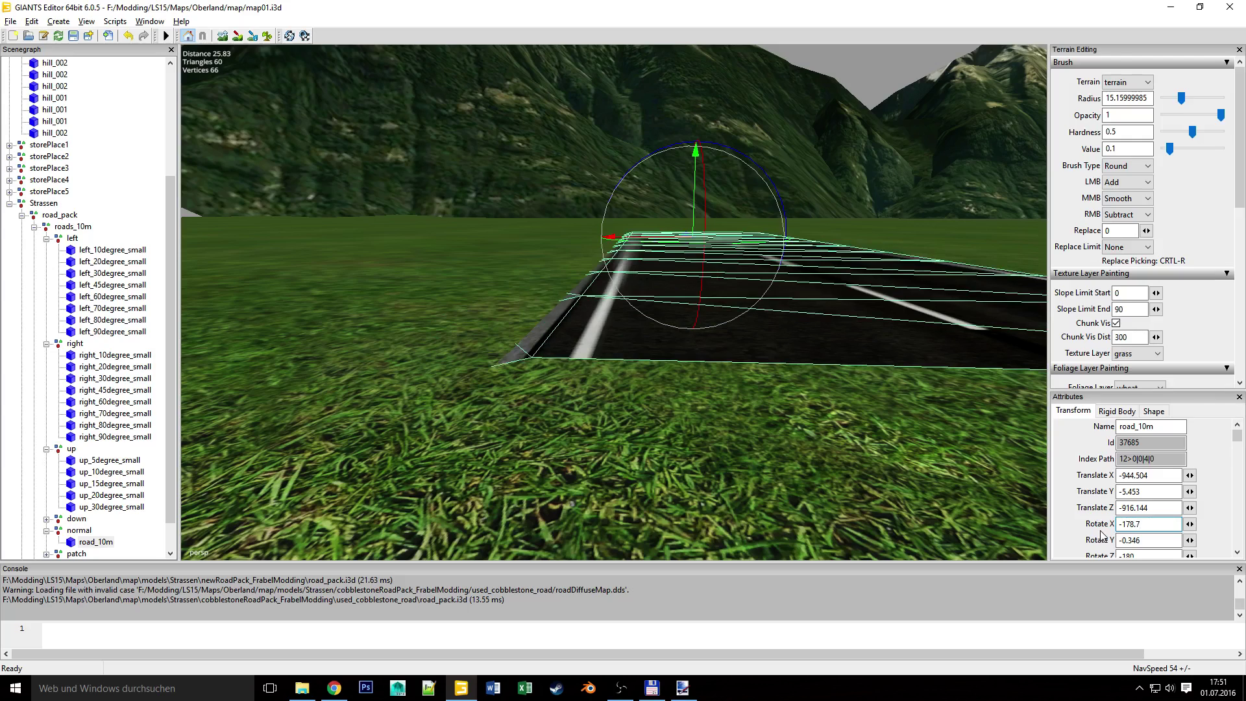
{"action": "key", "text": "BackSpace"}
{"action": "type", "text": "6"}
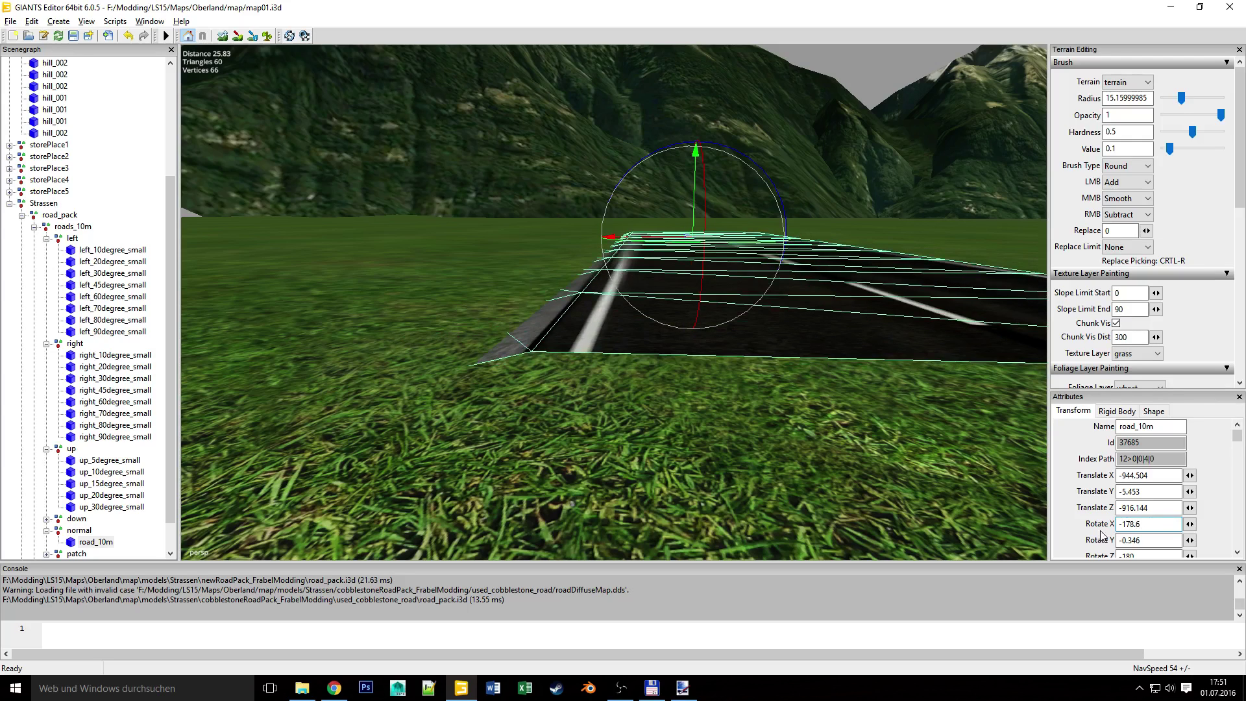
Examine from several angles how the edges of road_10m meet the terrain.
{"action": "left_click_drag", "start_coordinate": [463, 366], "coordinate": [503, 363], "text": "alt"}
{"action": "mouse_move", "coordinate": [472, 365]}
{"action": "middle_mouse_down", "text": "alt"}
{"action": "mouse_move", "coordinate": [651, 369]}
{"action": "mouse_move", "coordinate": [474, 368]}
{"action": "middle_mouse_up", "text": "alt"}
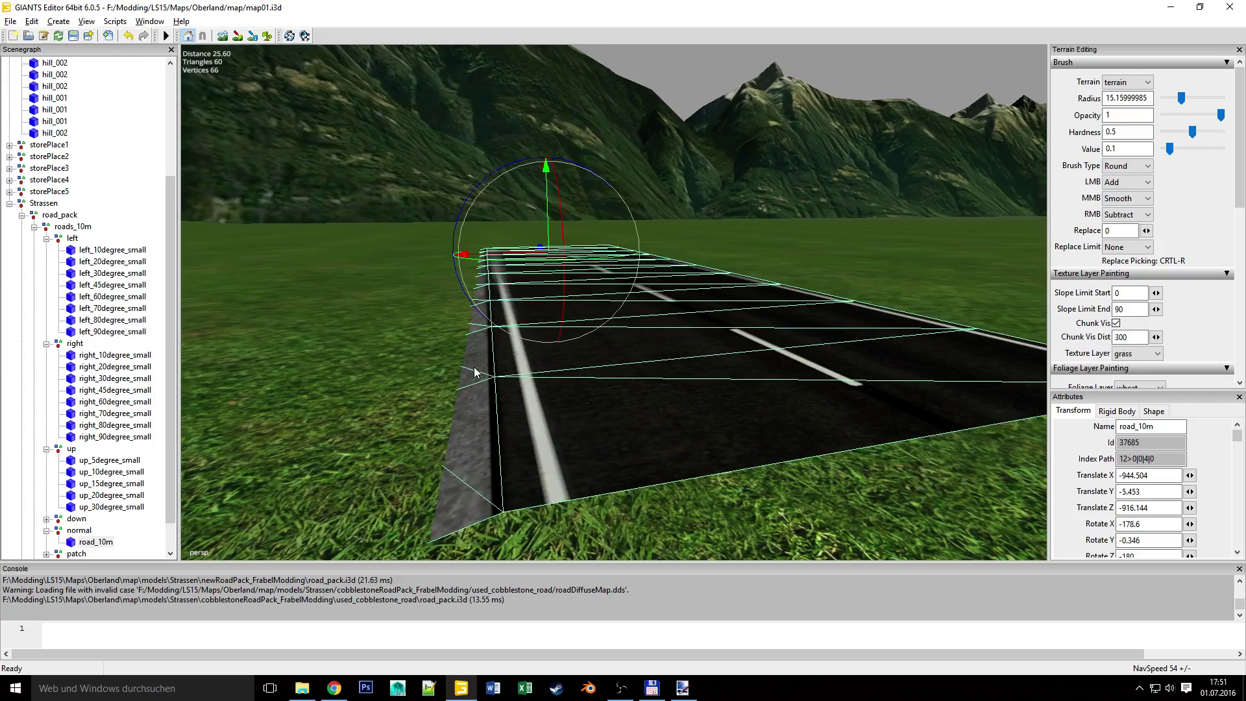
{"action": "right_click_drag", "start_coordinate": [473, 371], "coordinate": [626, 385]}
{"action": "scroll", "coordinate": [512, 382], "scroll_direction": "up", "scroll_amount": 2}
{"action": "left_click_drag", "start_coordinate": [627, 385], "coordinate": [512, 336], "text": "alt"}
{"action": "scroll", "coordinate": [471, 344], "scroll_direction": "up", "scroll_amount": 12}
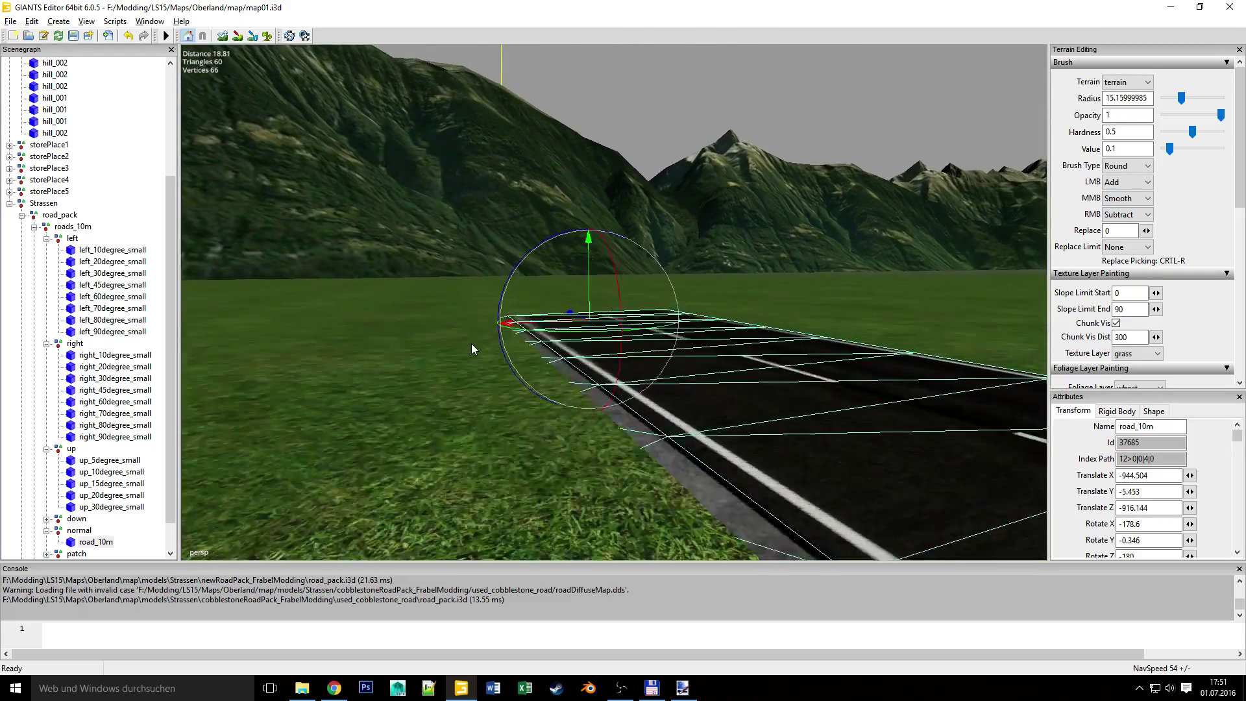
{"action": "right_click_drag", "start_coordinate": [466, 379], "coordinate": [623, 388]}
{"action": "scroll", "coordinate": [620, 391], "scroll_direction": "down", "scroll_amount": 4}
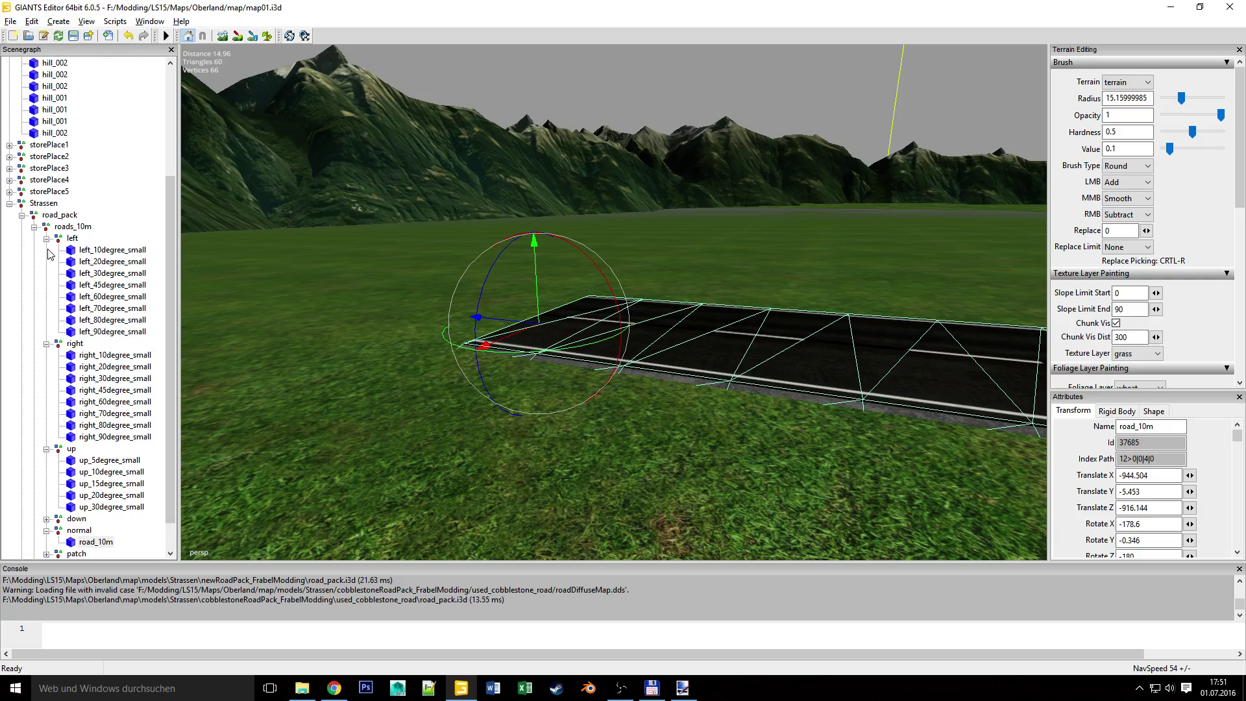
Rename the first road_pack group in Strassen to road_pack_teer and select the second road_pack group.
{"action": "scroll", "coordinate": [173, 243], "scroll_direction": "down", "scroll_amount": 1}
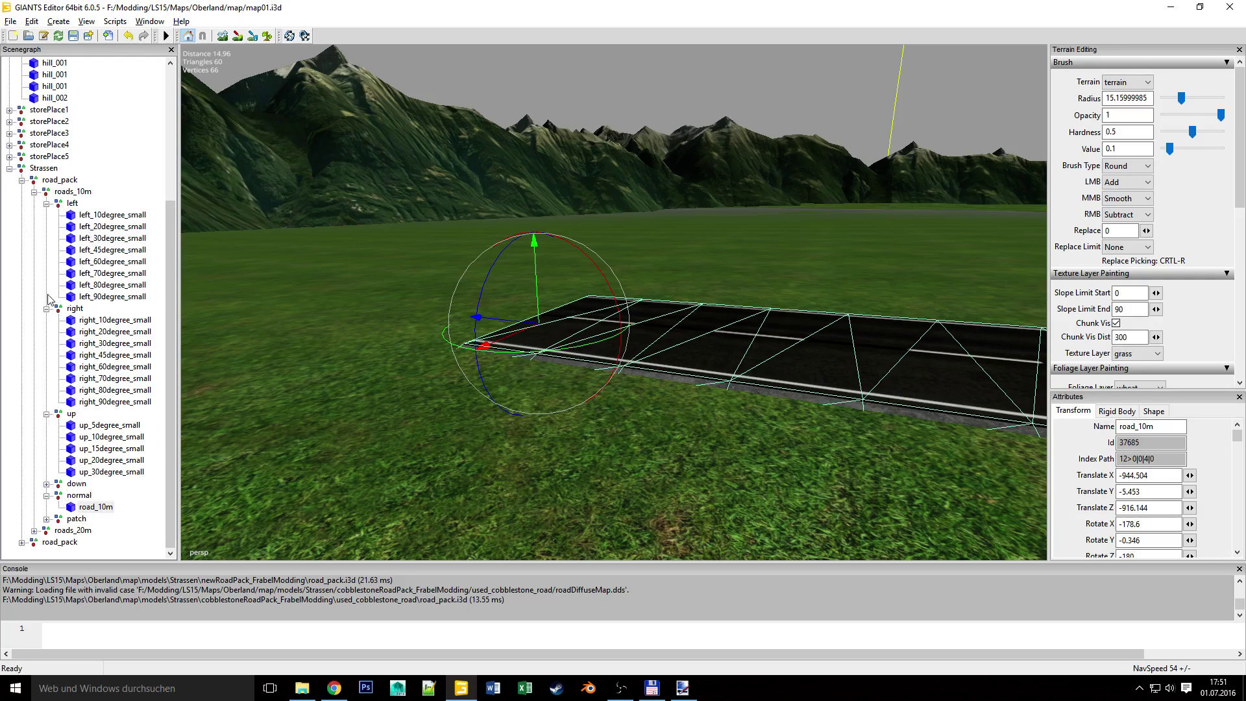
{"action": "left_click", "coordinate": [62, 180]}
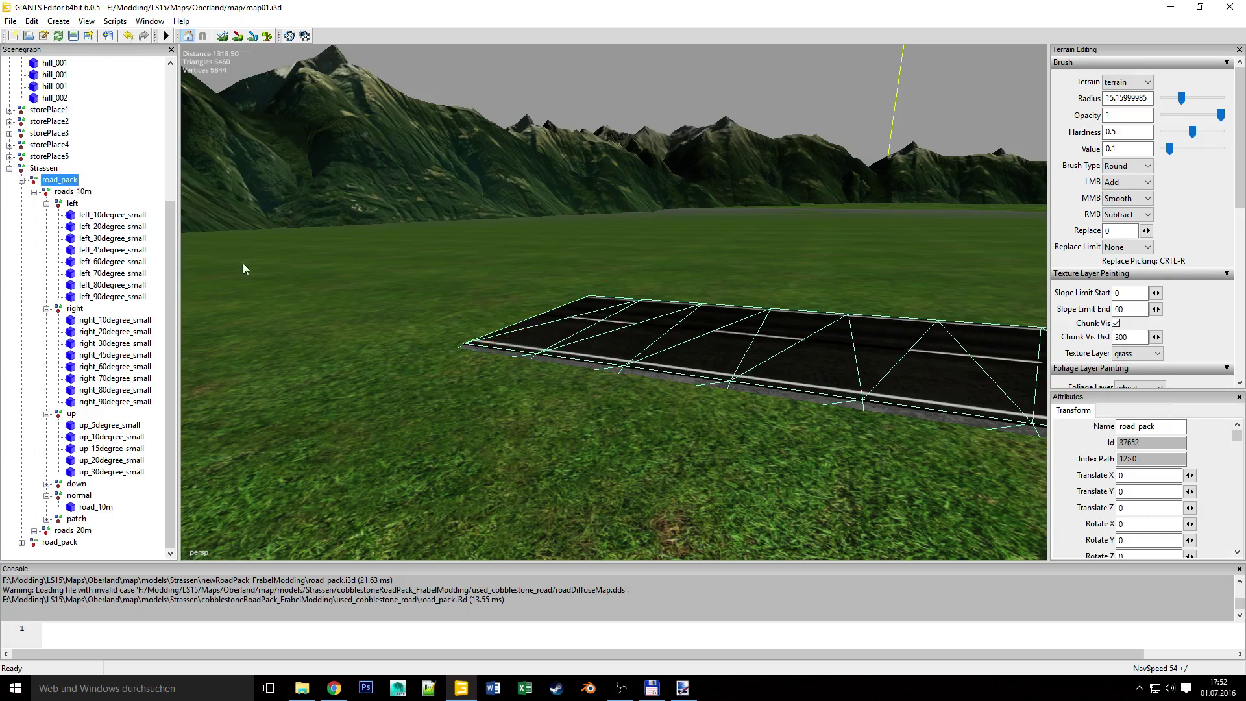
{"action": "left_click", "coordinate": [1148, 427]}
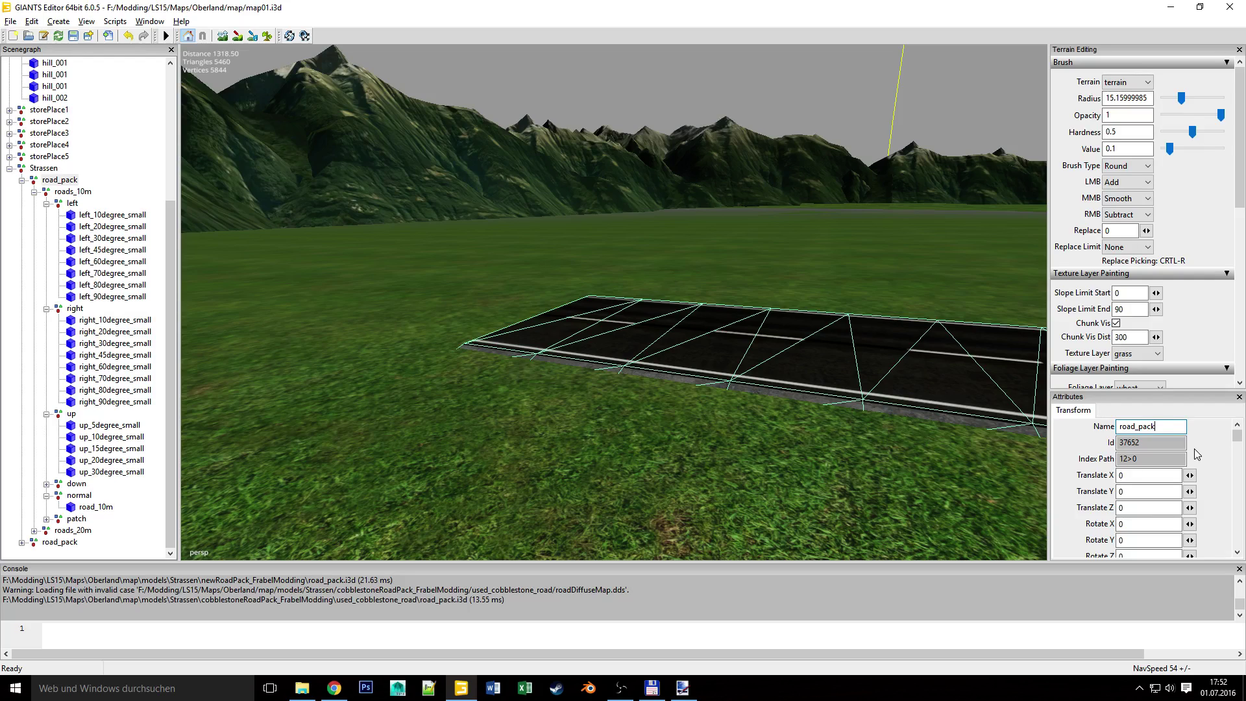
{"action": "type", "text": "_teer"}
{"action": "key", "text": "Return"}
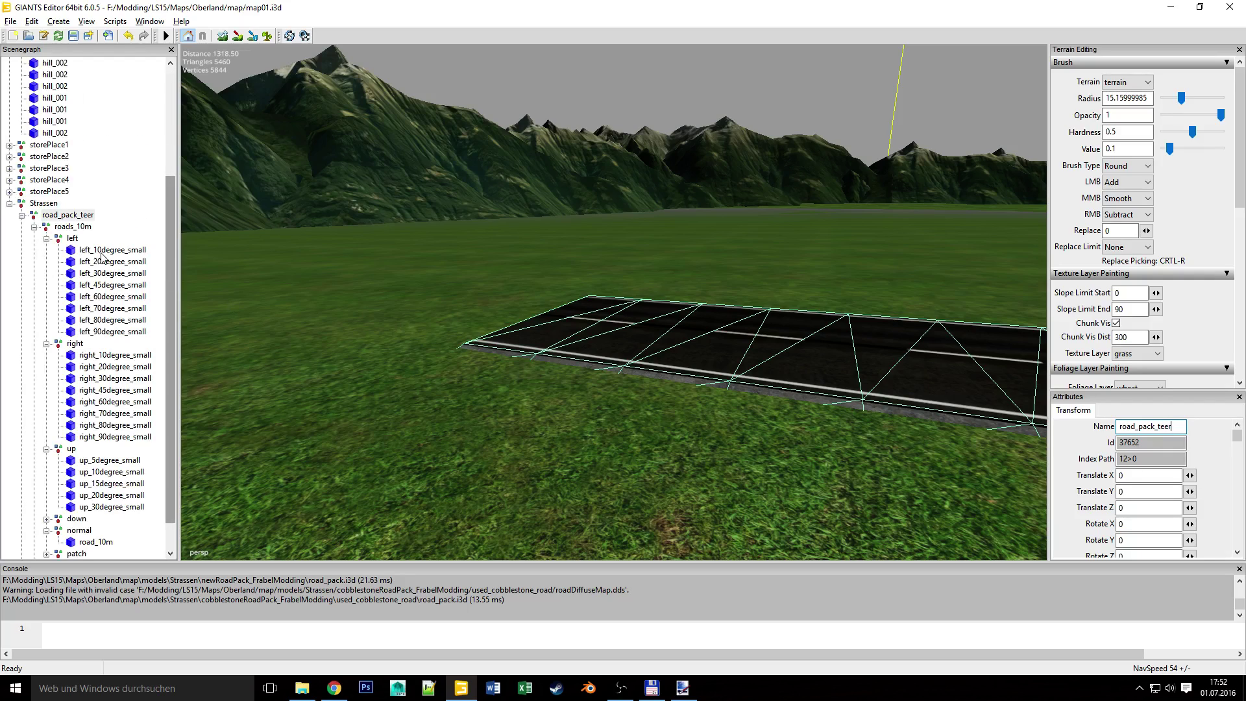
{"action": "left_click", "coordinate": [118, 219]}
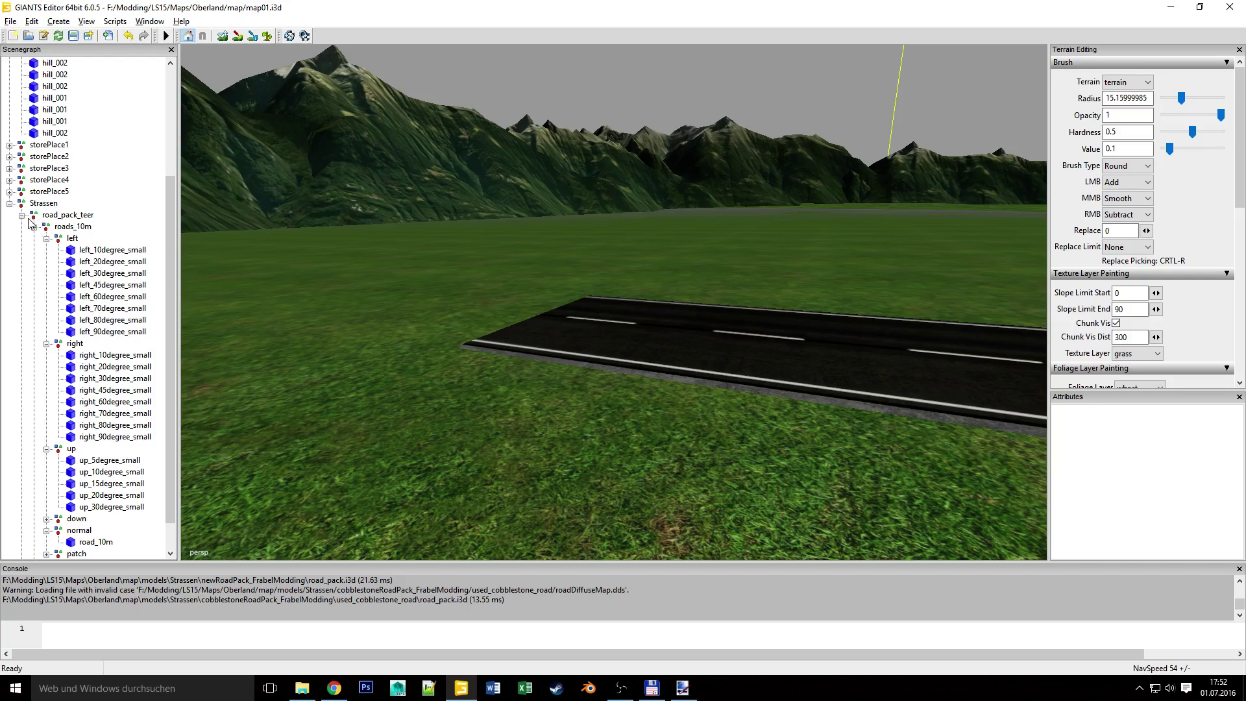
{"action": "scroll", "coordinate": [67, 390], "scroll_direction": "down", "scroll_amount": 1}
{"action": "left_click", "coordinate": [51, 544]}
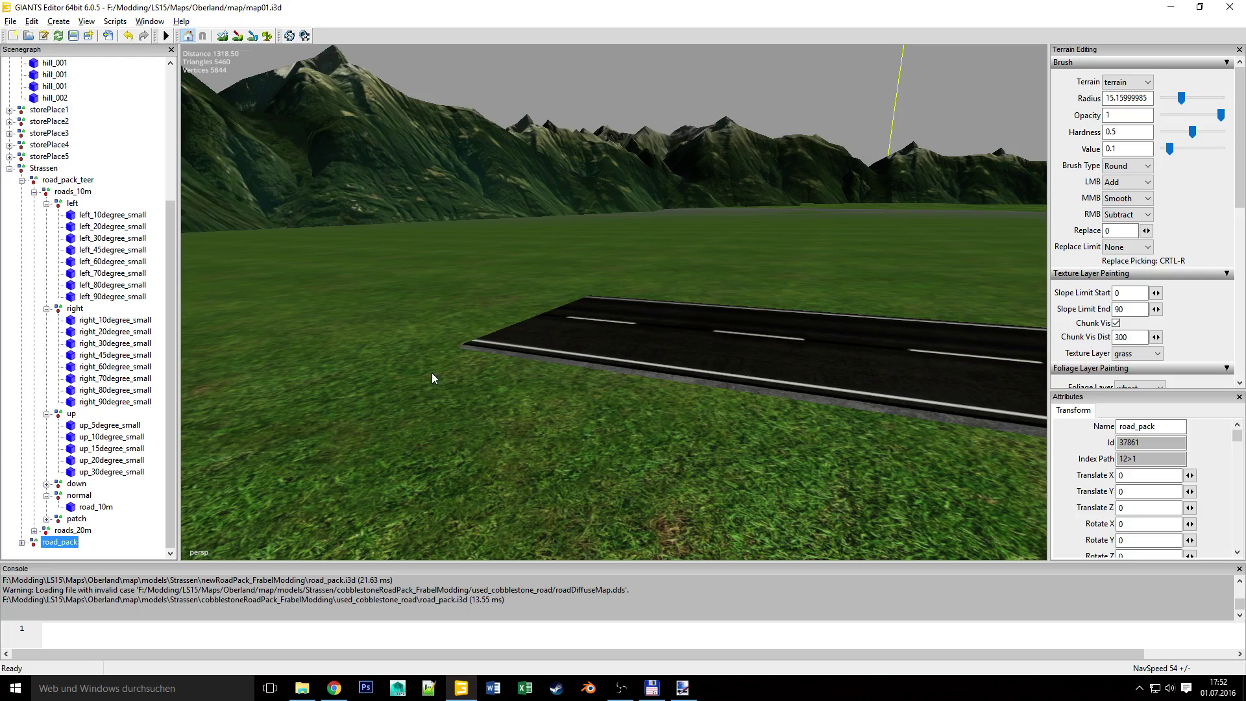
Duplicate road_10m and move the copy along the road to the first piece's end, at a Translate Z of about -893.2.
{"action": "left_click", "coordinate": [646, 335]}
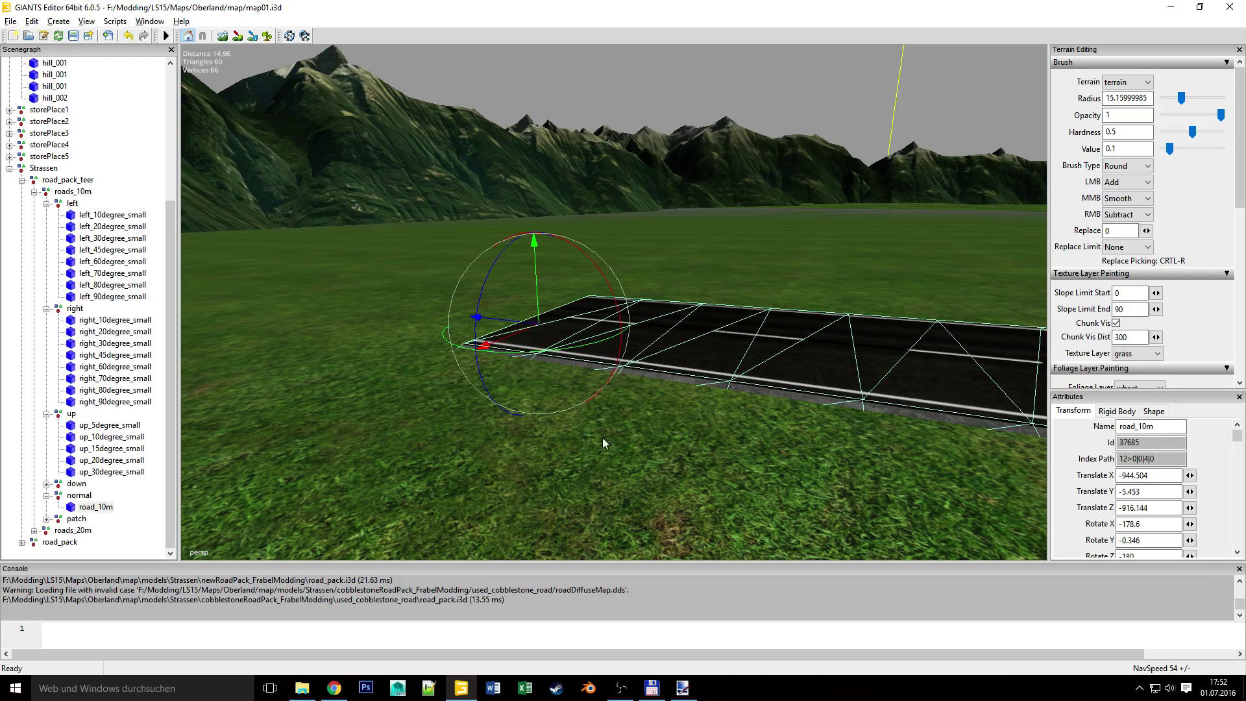
{"action": "scroll", "coordinate": [665, 444], "scroll_direction": "down", "scroll_amount": 5}
{"action": "left_click_drag", "start_coordinate": [671, 430], "coordinate": [652, 465], "text": "alt"}
{"action": "scroll", "coordinate": [664, 434], "scroll_direction": "up", "scroll_amount": 2}
{"action": "scroll", "coordinate": [664, 435], "scroll_direction": "up", "scroll_amount": 4}
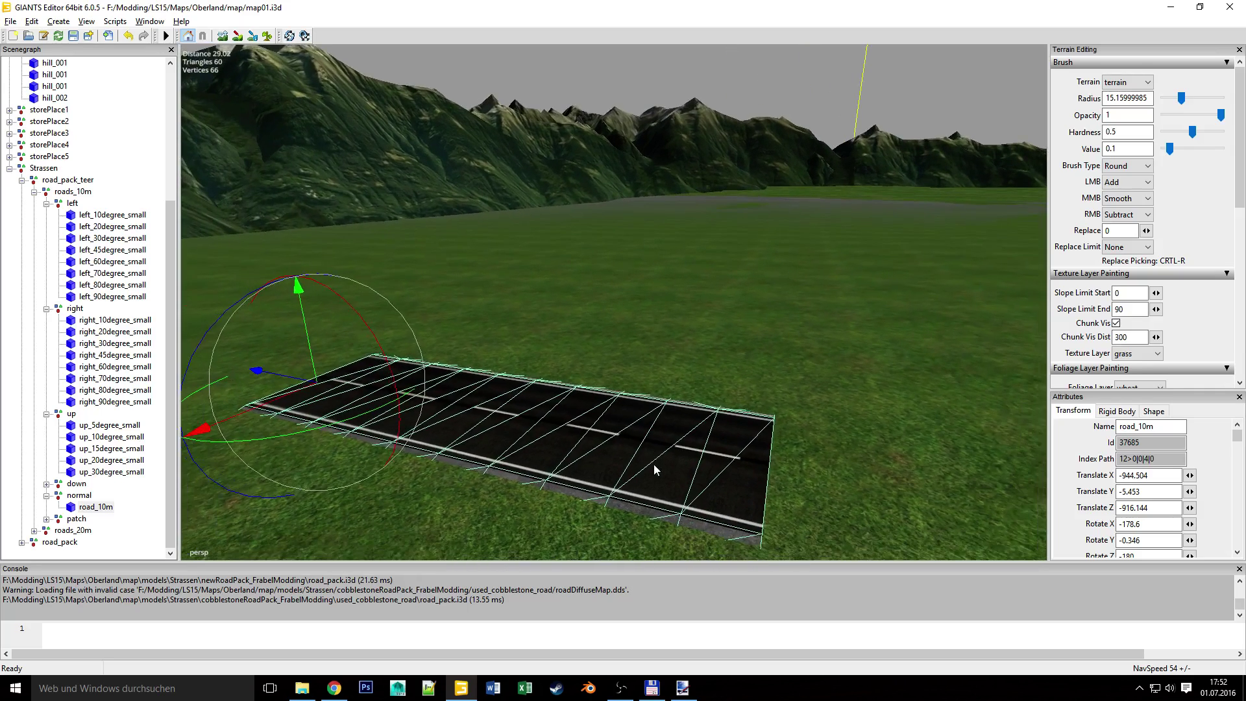
{"action": "scroll", "coordinate": [642, 469], "scroll_direction": "down", "scroll_amount": 2}
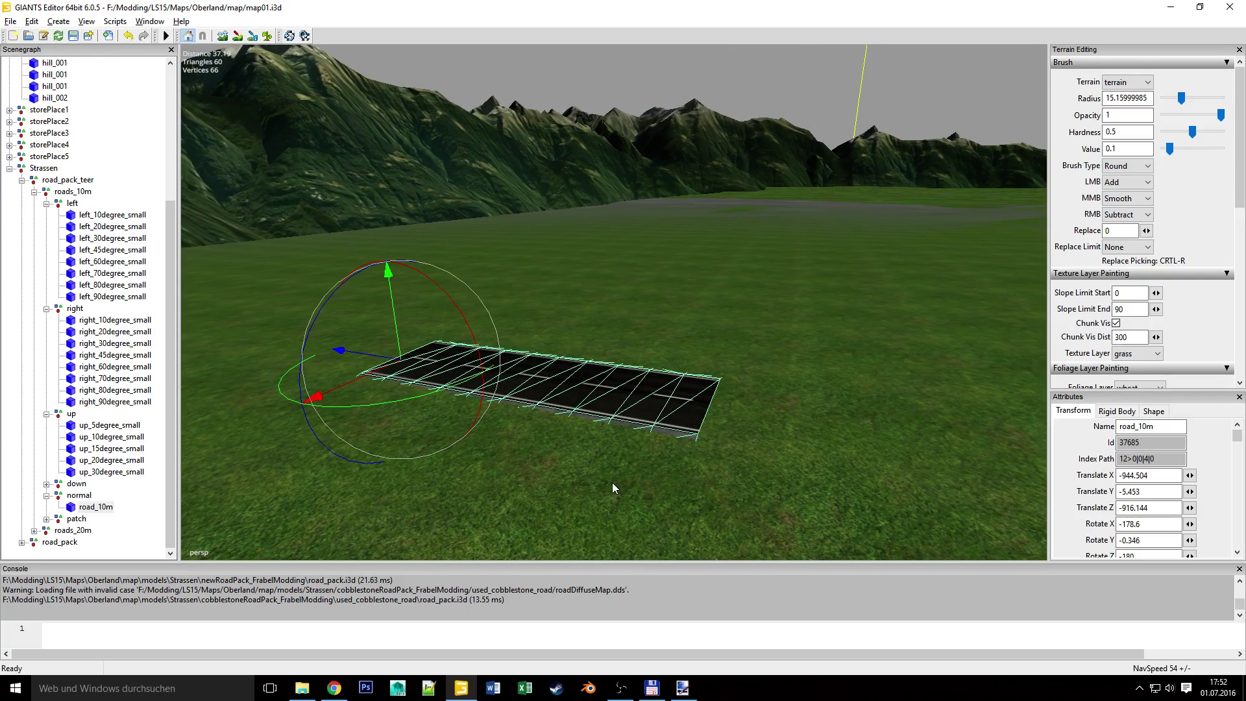
{"action": "key", "text": "ctrl+d"}
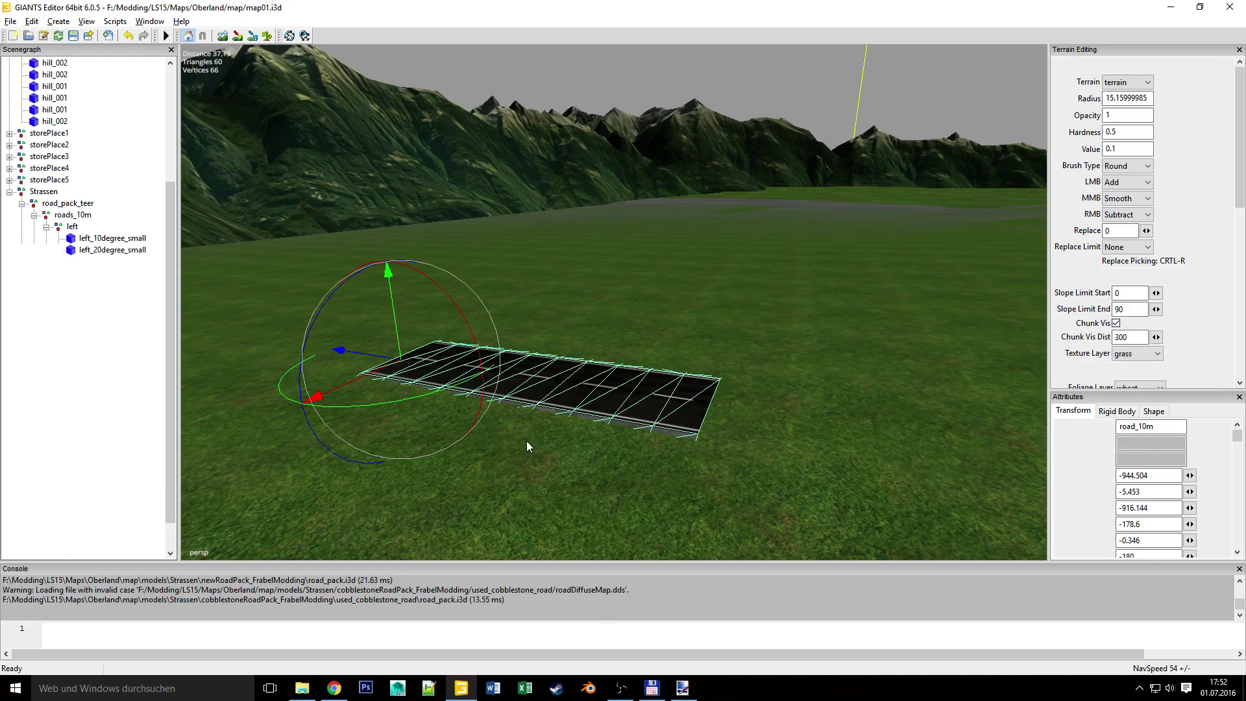
{"action": "left_click_drag", "start_coordinate": [351, 368], "coordinate": [749, 425]}
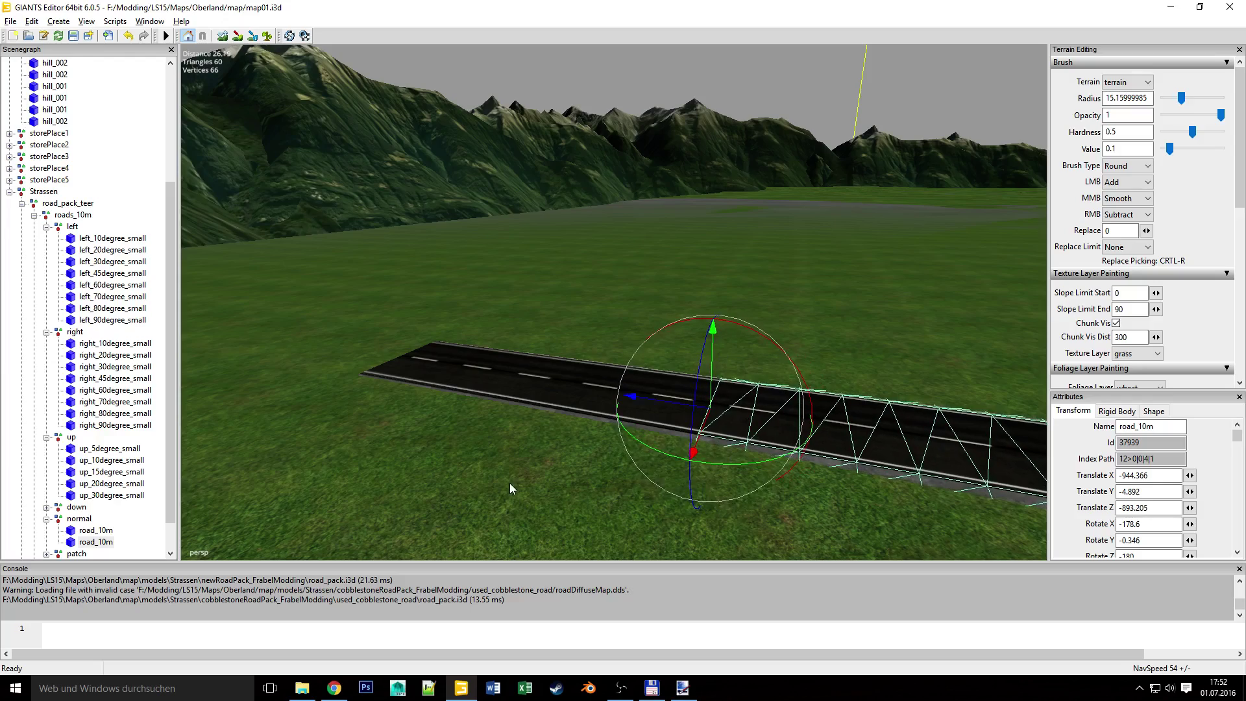
Nudge the copied road_10m flush against the first piece at the joint, to a Translate Z of about -893.22.
{"action": "left_click_drag", "start_coordinate": [532, 443], "coordinate": [585, 474], "text": "alt"}
{"action": "scroll", "coordinate": [481, 411], "scroll_direction": "up", "scroll_amount": 6}
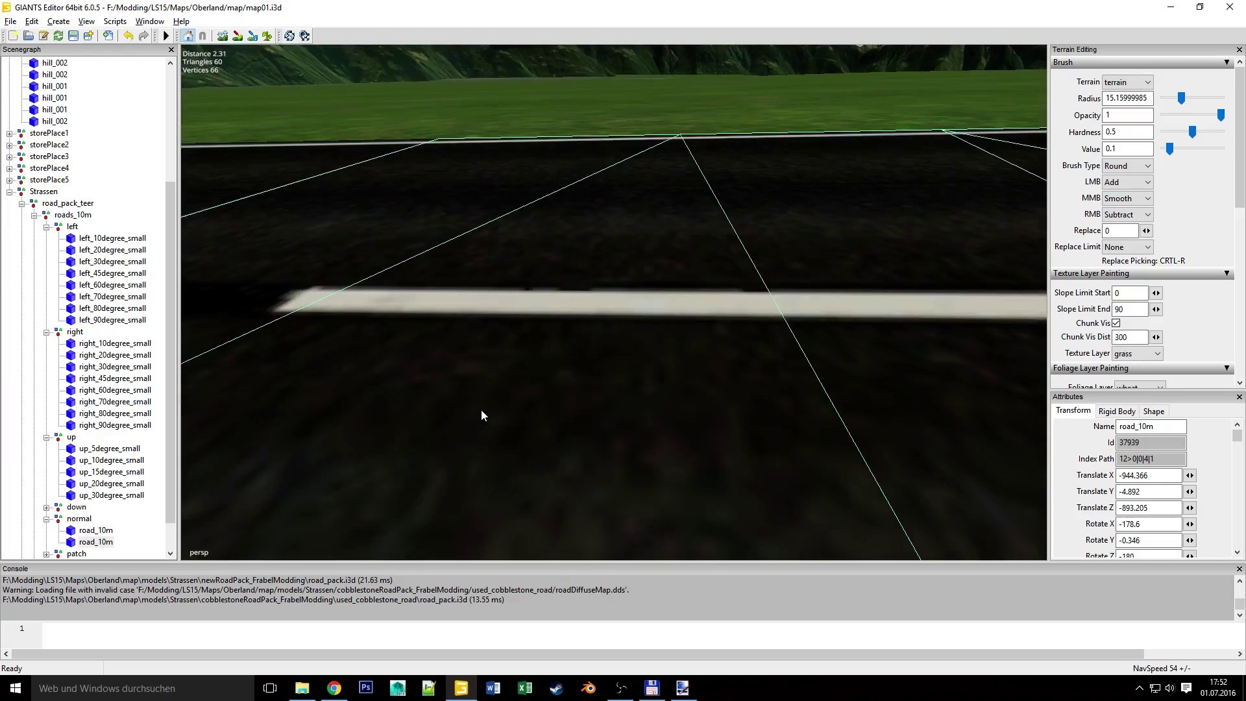
{"action": "scroll", "coordinate": [480, 411], "scroll_direction": "down", "scroll_amount": 3}
{"action": "left_click_drag", "start_coordinate": [474, 412], "coordinate": [379, 392], "text": "alt"}
{"action": "scroll", "coordinate": [404, 380], "scroll_direction": "up", "scroll_amount": 3}
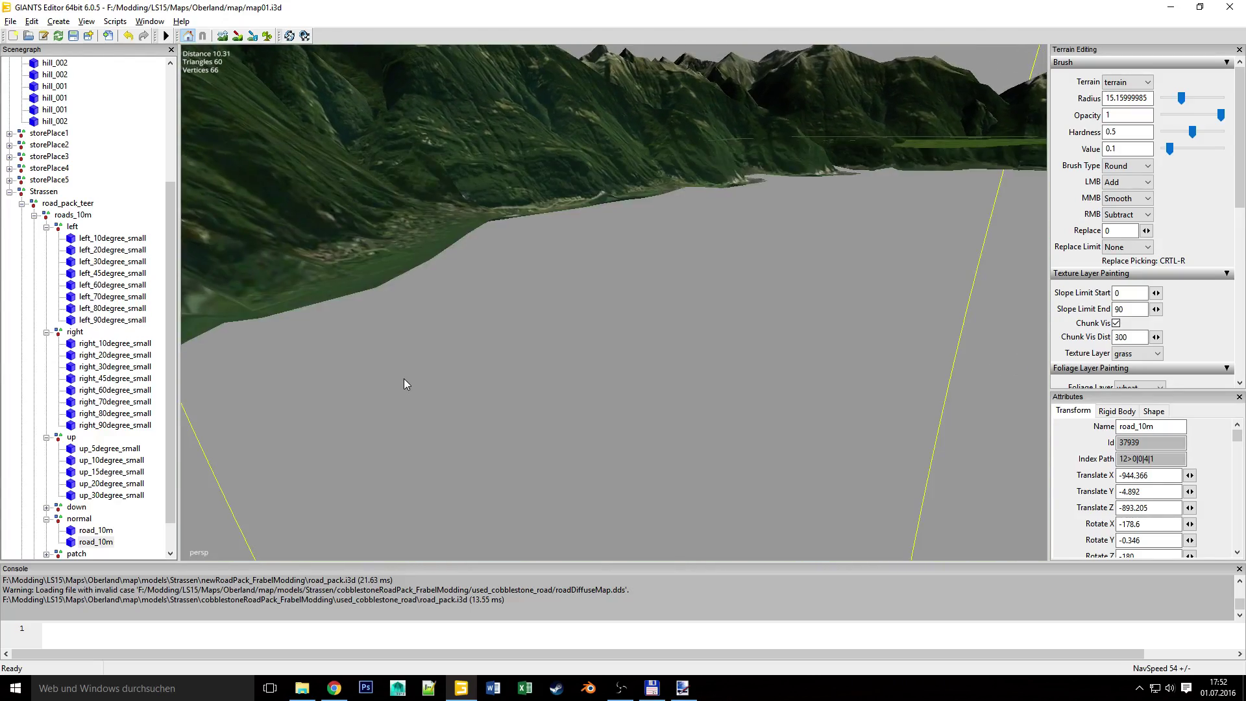
{"action": "scroll", "coordinate": [391, 383], "scroll_direction": "down", "scroll_amount": 3}
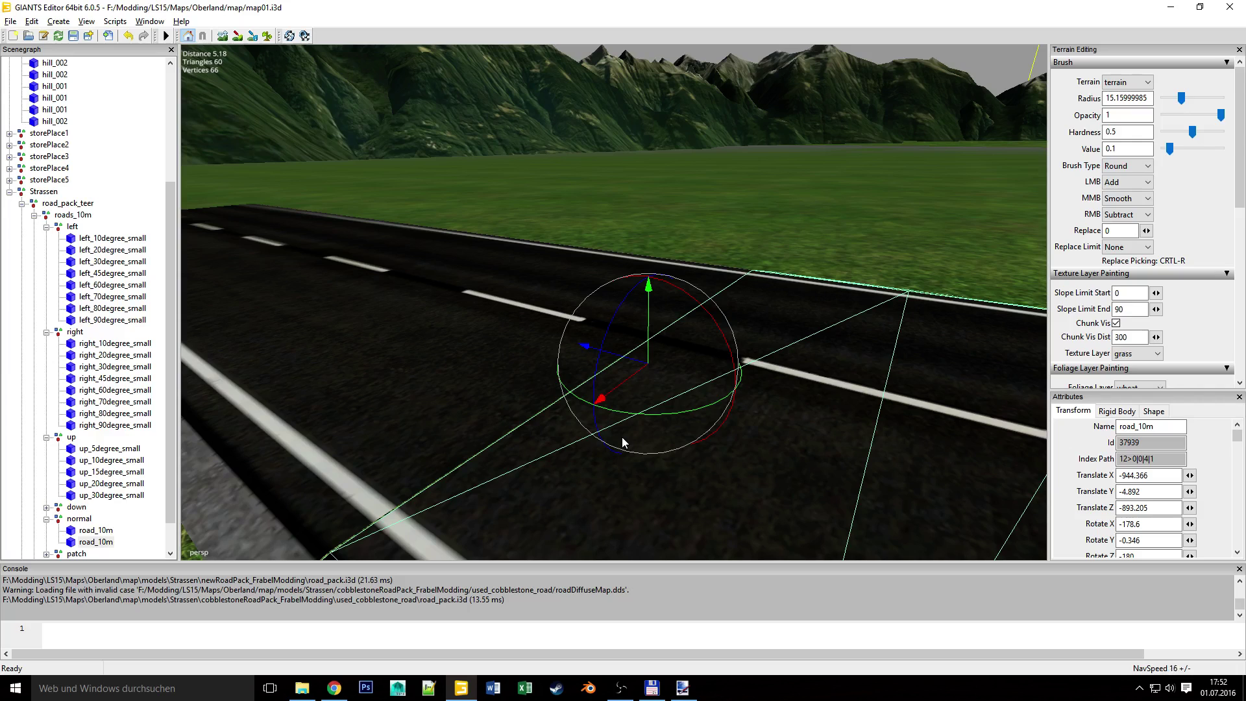
{"action": "mouse_move", "coordinate": [500, 445]}
{"action": "right_mouse_down"}
{"action": "mouse_move", "coordinate": [570, 431]}
{"action": "mouse_move", "coordinate": [490, 440]}
{"action": "right_mouse_up"}
{"action": "scroll", "coordinate": [458, 448], "scroll_direction": "up", "scroll_amount": 4}
{"action": "left_click_drag", "start_coordinate": [469, 445], "coordinate": [612, 465], "text": "alt"}
{"action": "right_click_drag", "start_coordinate": [612, 459], "coordinate": [551, 292]}
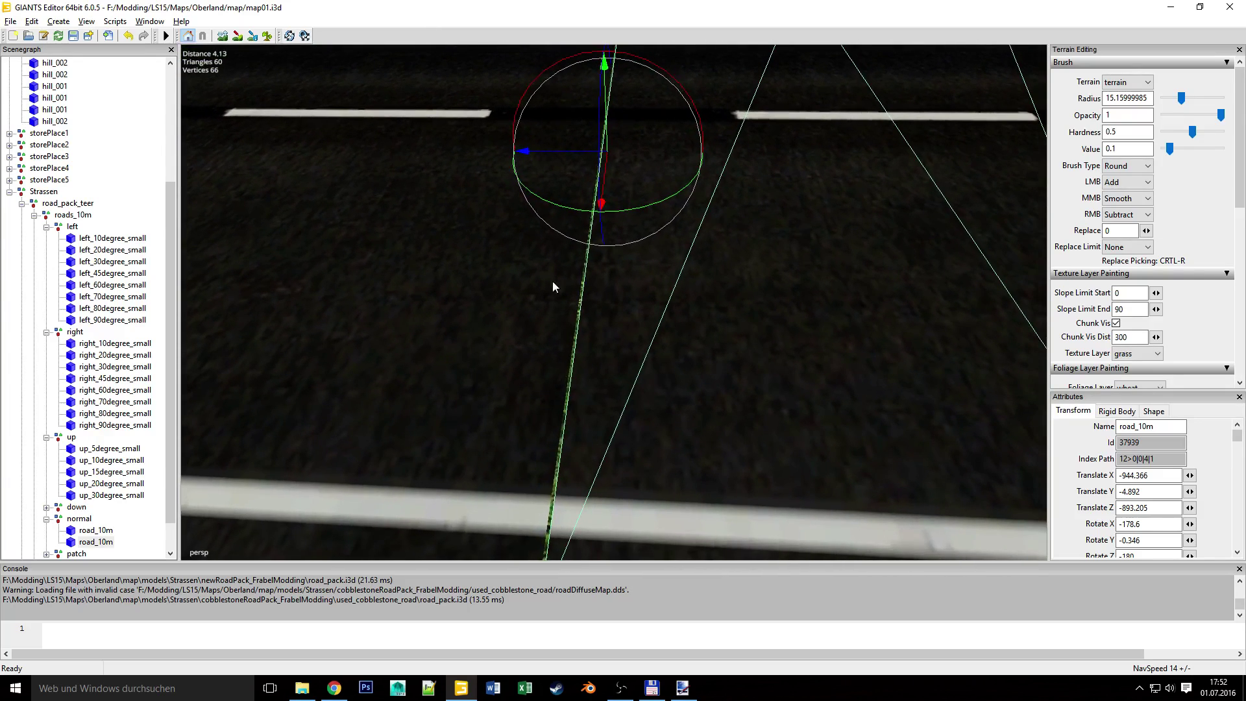
{"action": "left_click_drag", "start_coordinate": [559, 160], "coordinate": [558, 160]}
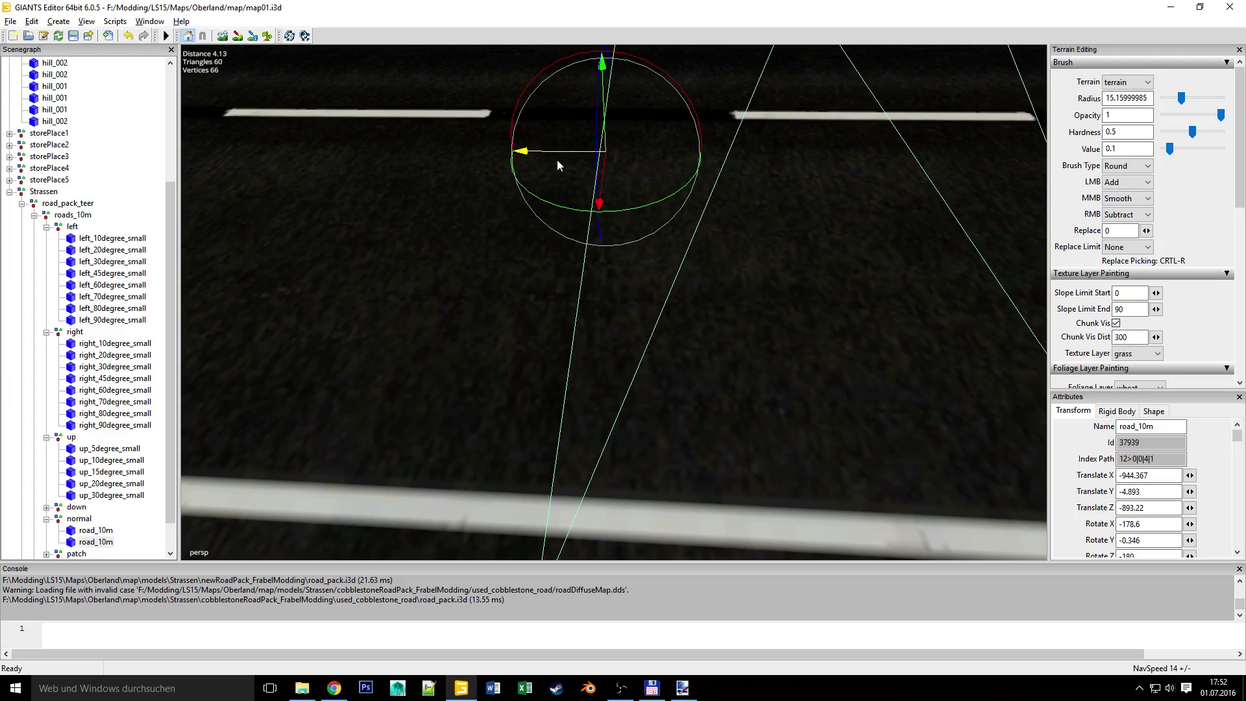
Inspect the seam between the two road_10m pieces and the whole straight from several angles.
{"action": "left_click_drag", "start_coordinate": [536, 337], "coordinate": [509, 283], "text": "alt"}
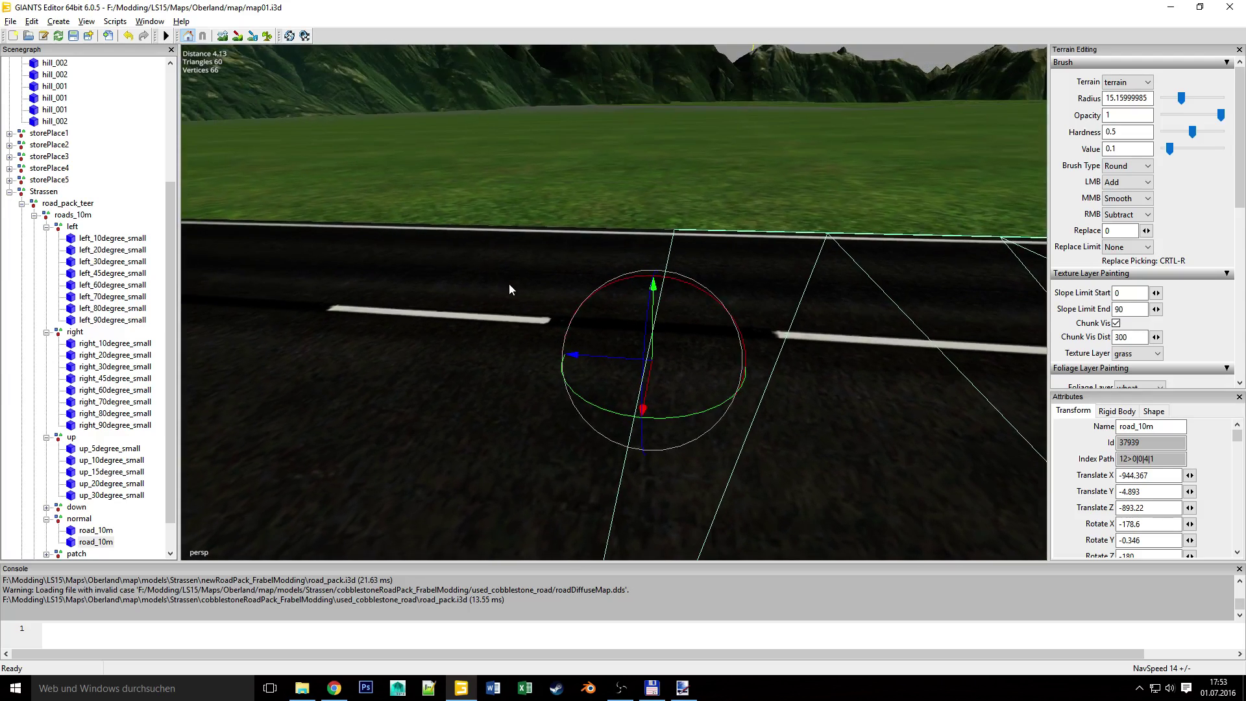
{"action": "right_click_drag", "start_coordinate": [508, 283], "coordinate": [411, 337], "text": "alt"}
{"action": "left_click_drag", "start_coordinate": [411, 337], "coordinate": [395, 313], "text": "alt"}
{"action": "scroll", "coordinate": [577, 355], "scroll_direction": "up", "scroll_amount": 3}
{"action": "scroll", "coordinate": [609, 345], "scroll_direction": "down", "scroll_amount": 5}
{"action": "left_click_drag", "start_coordinate": [609, 345], "coordinate": [653, 372], "text": "alt"}
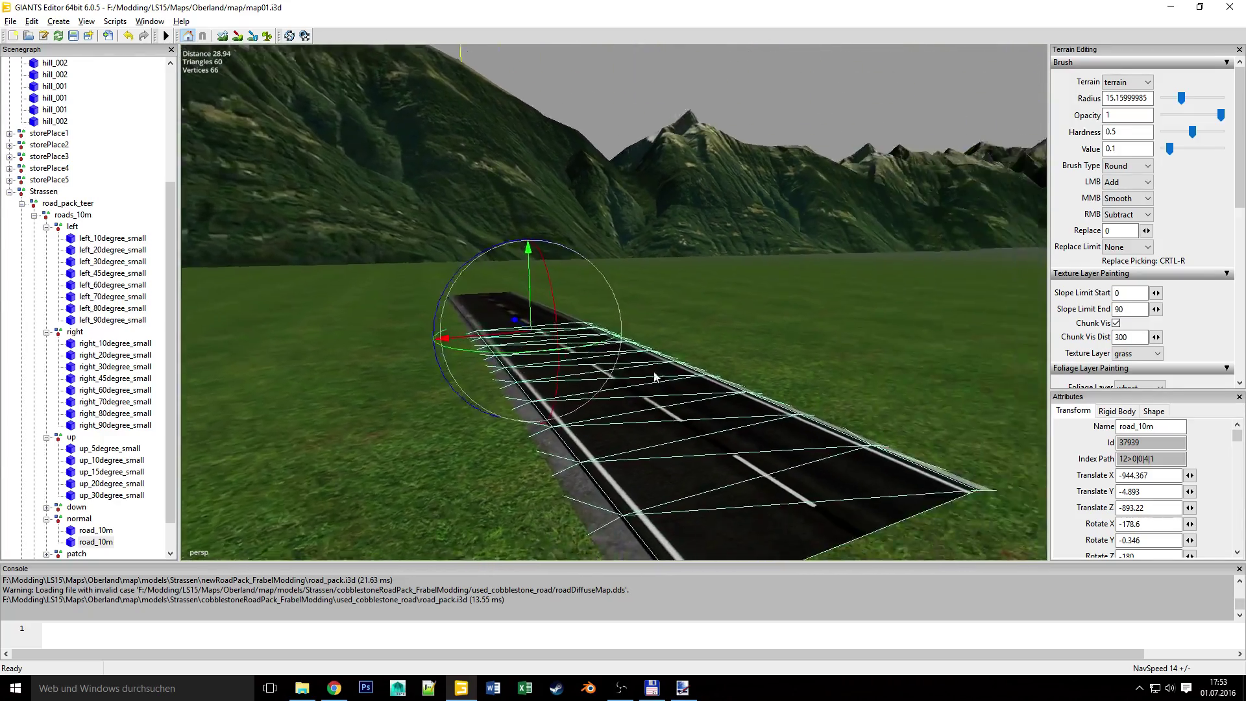
{"action": "right_click_drag", "start_coordinate": [654, 376], "coordinate": [688, 507]}
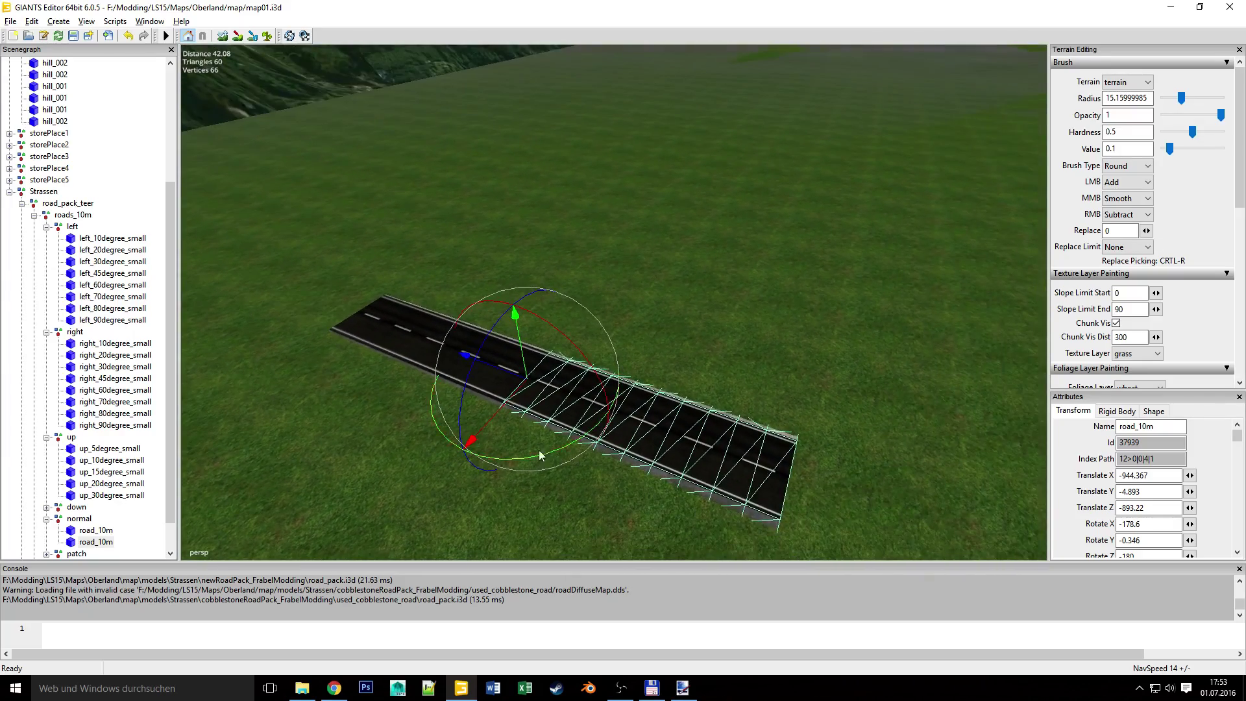
Select patchR_5degree in the patch group, focus on it and raise it to a Translate Y of about 1.73.
{"action": "scroll", "coordinate": [89, 551], "scroll_direction": "down", "scroll_amount": 1}
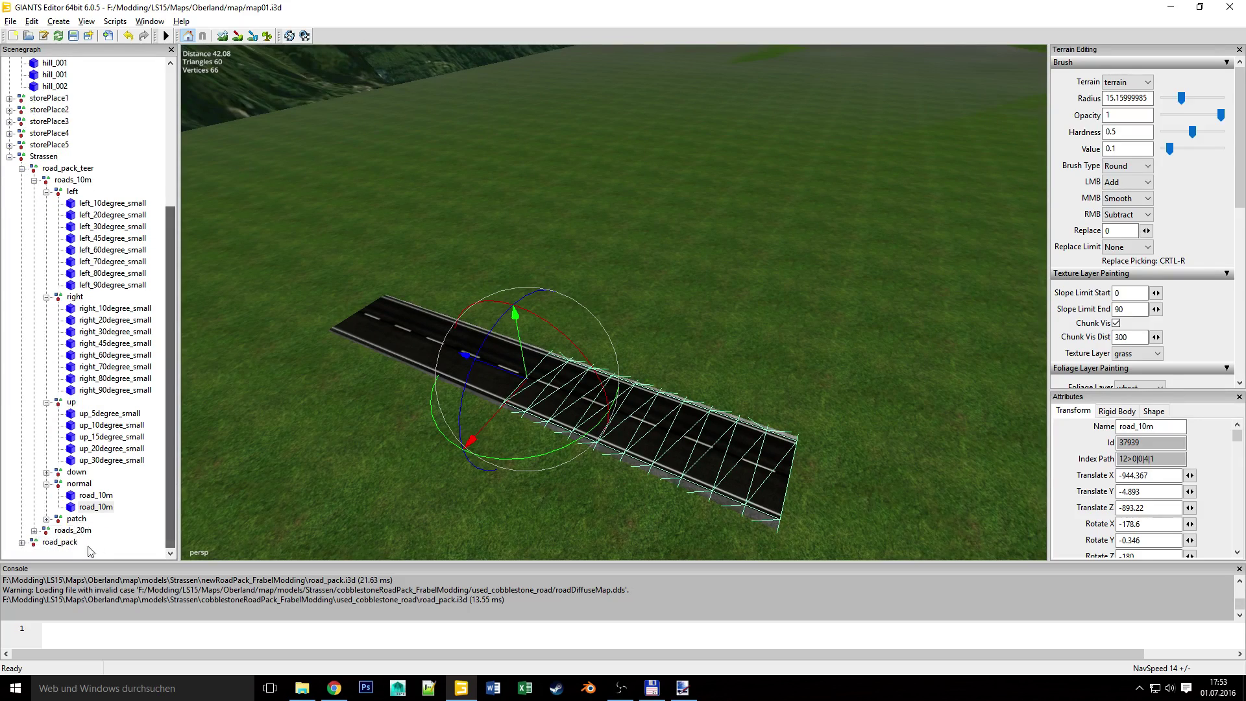
{"action": "left_click", "coordinate": [46, 518]}
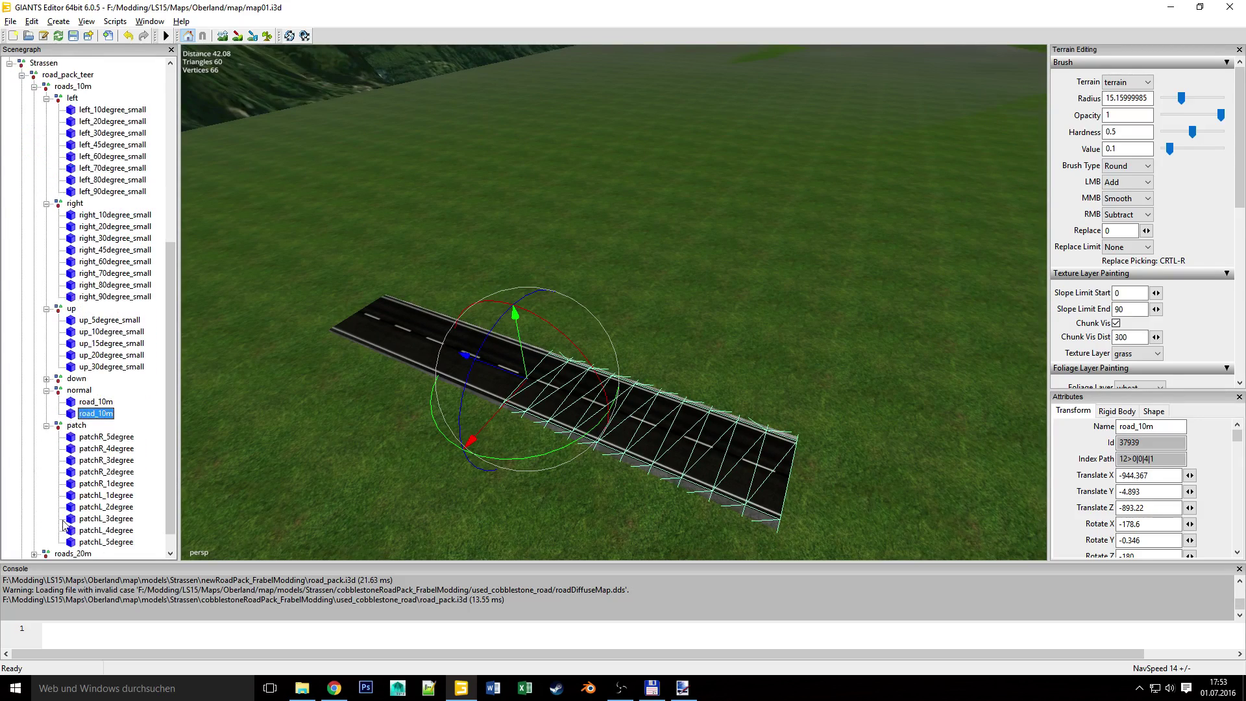
{"action": "left_click", "coordinate": [107, 437]}
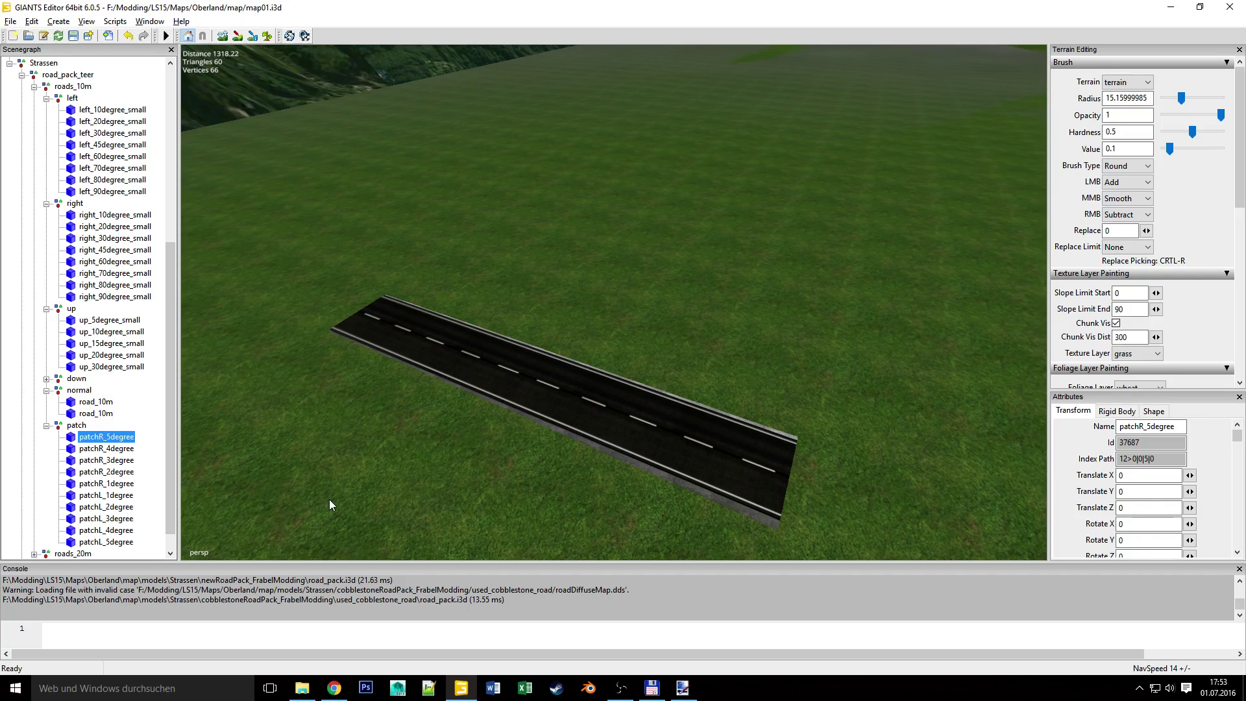
{"action": "left_click_drag", "start_coordinate": [368, 446], "coordinate": [580, 401], "text": "alt"}
{"action": "key", "text": "f"}
{"action": "scroll", "coordinate": [560, 397], "scroll_direction": "down", "scroll_amount": 5}
{"action": "scroll", "coordinate": [580, 401], "scroll_direction": "up", "scroll_amount": 4}
{"action": "left_click_drag", "start_coordinate": [954, 282], "coordinate": [976, 238]}
Examine the shape of patchR_5degree along its length and lower it to a Translate Y of about 0.075.
{"action": "left_click_drag", "start_coordinate": [792, 379], "coordinate": [694, 423], "text": "alt"}
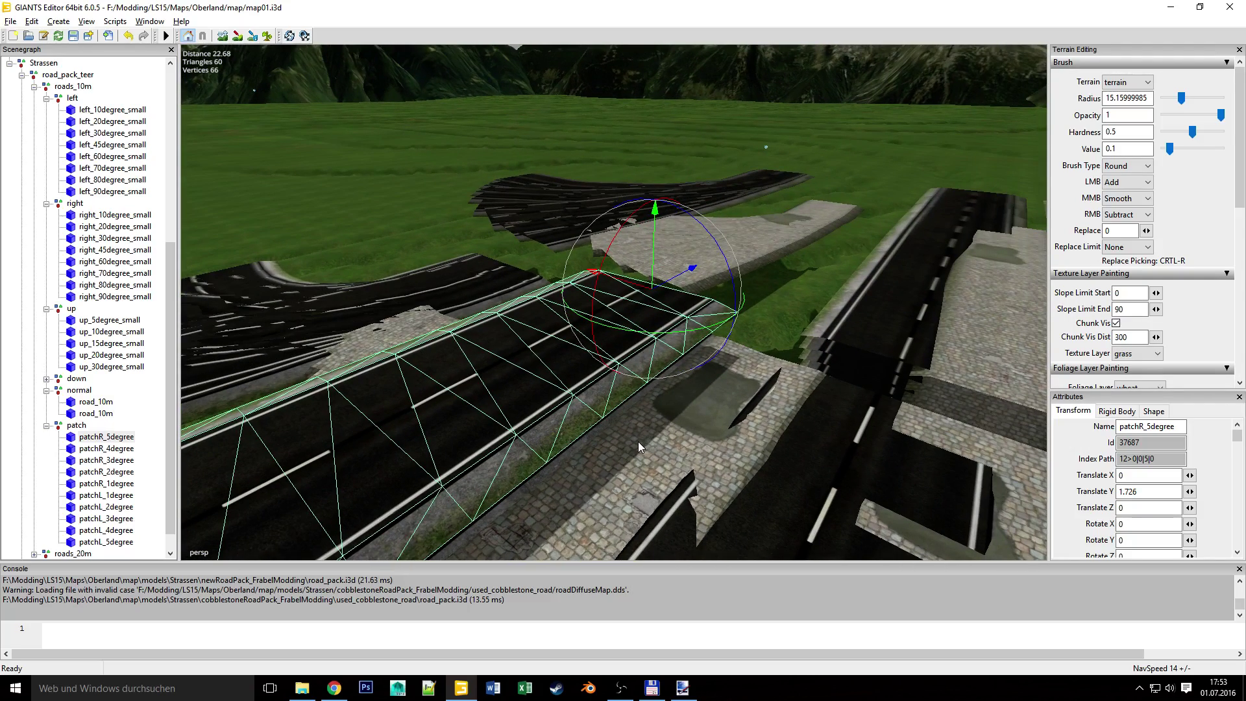
{"action": "left_click_drag", "start_coordinate": [636, 442], "coordinate": [680, 488], "text": "alt"}
{"action": "left_click_drag", "start_coordinate": [690, 430], "coordinate": [637, 453], "text": "alt"}
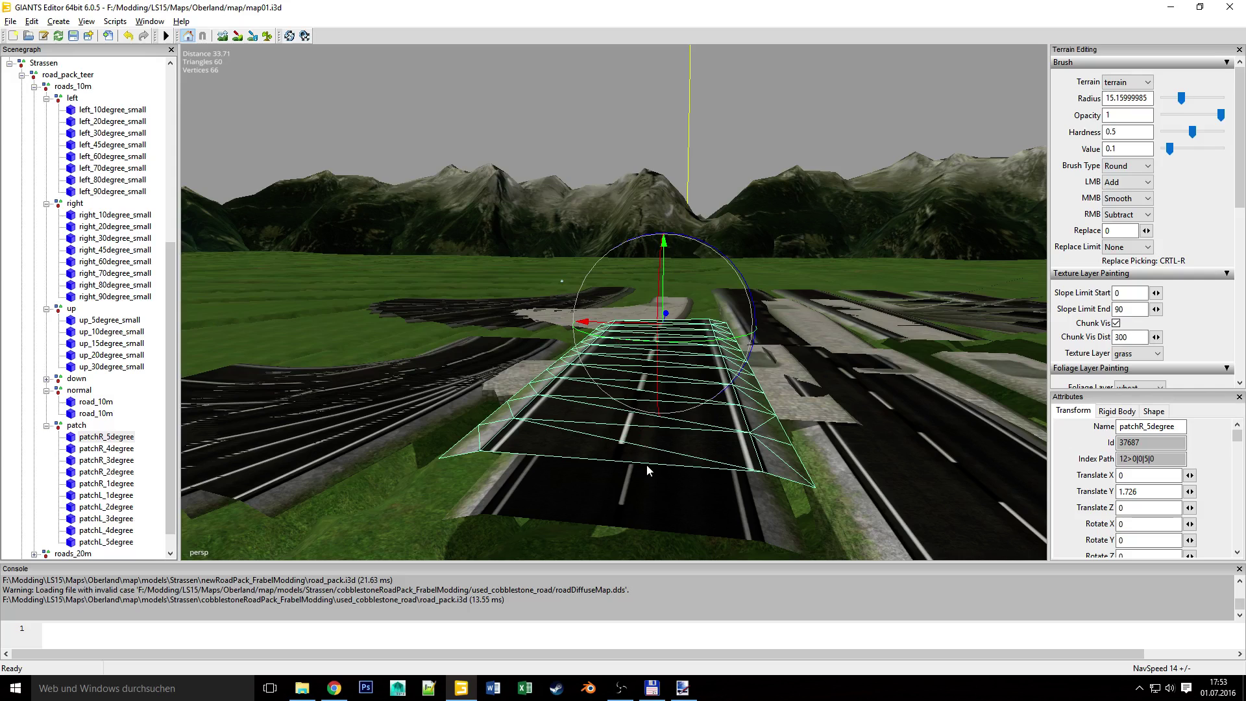
{"action": "mouse_move", "coordinate": [640, 464]}
{"action": "left_mouse_down", "text": "alt"}
{"action": "mouse_move", "coordinate": [674, 469]}
{"action": "mouse_move", "coordinate": [652, 461]}
{"action": "left_mouse_up", "text": "alt"}
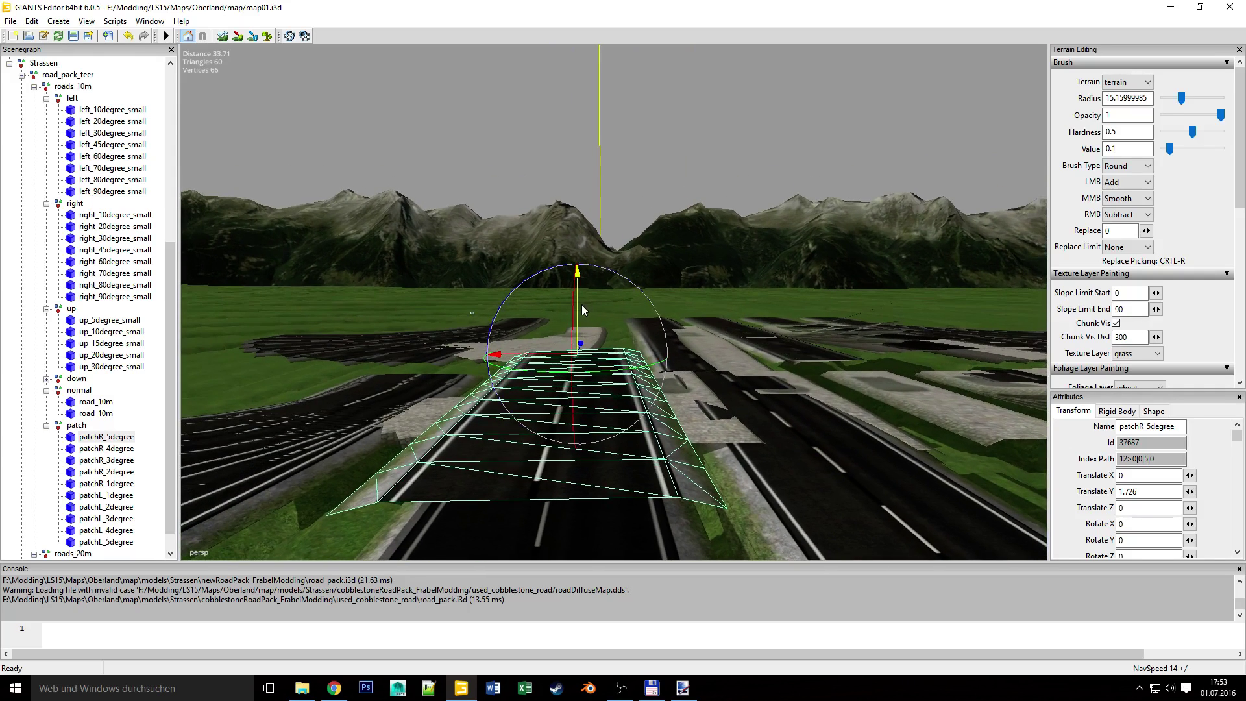
{"action": "left_click_drag", "start_coordinate": [580, 305], "coordinate": [583, 331]}
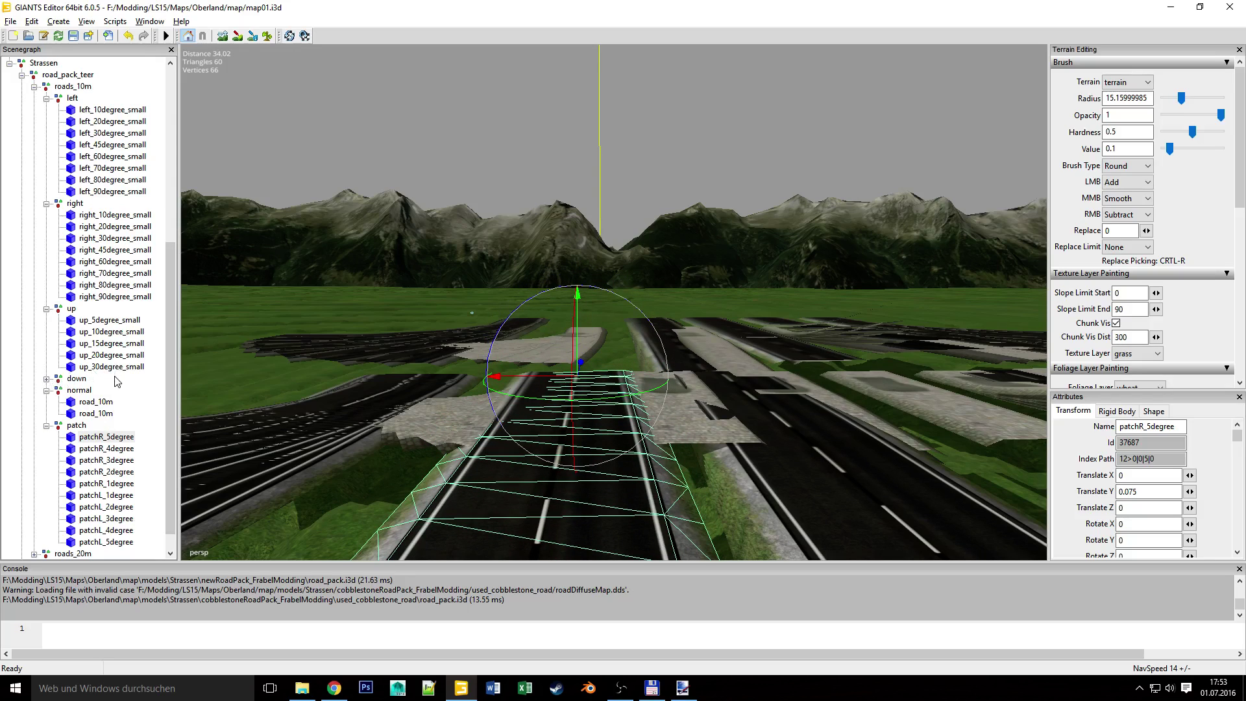
{"action": "scroll", "coordinate": [113, 395], "scroll_direction": "down", "scroll_amount": 1}
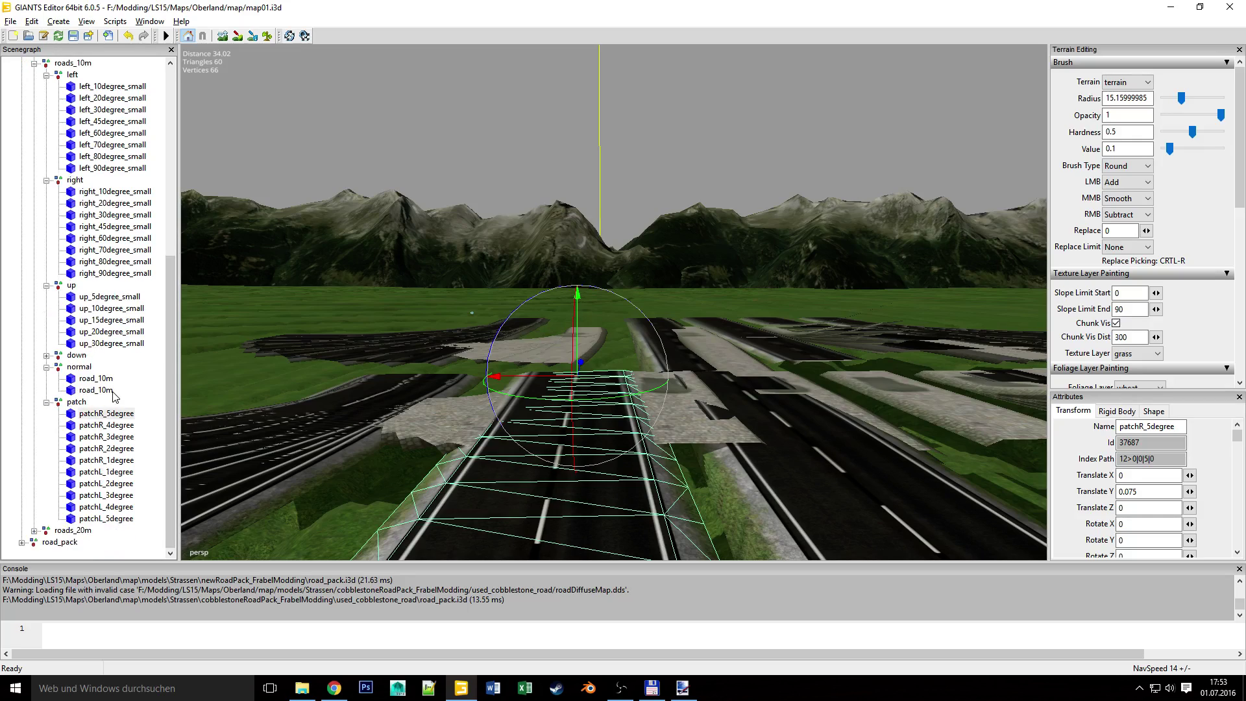
Expand the roads_20m group and select road_20m in its normal subgroup.
{"action": "left_click", "coordinate": [34, 530]}
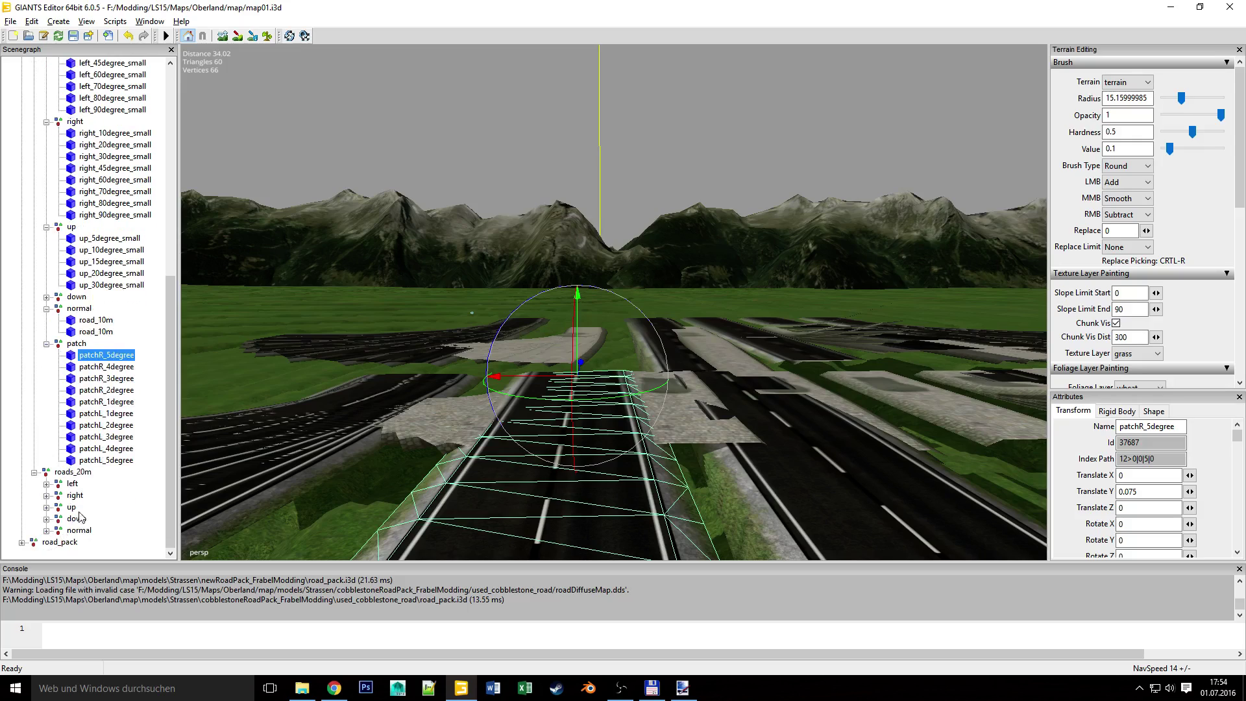
{"action": "left_click", "coordinate": [46, 530]}
{"action": "left_click", "coordinate": [95, 542]}
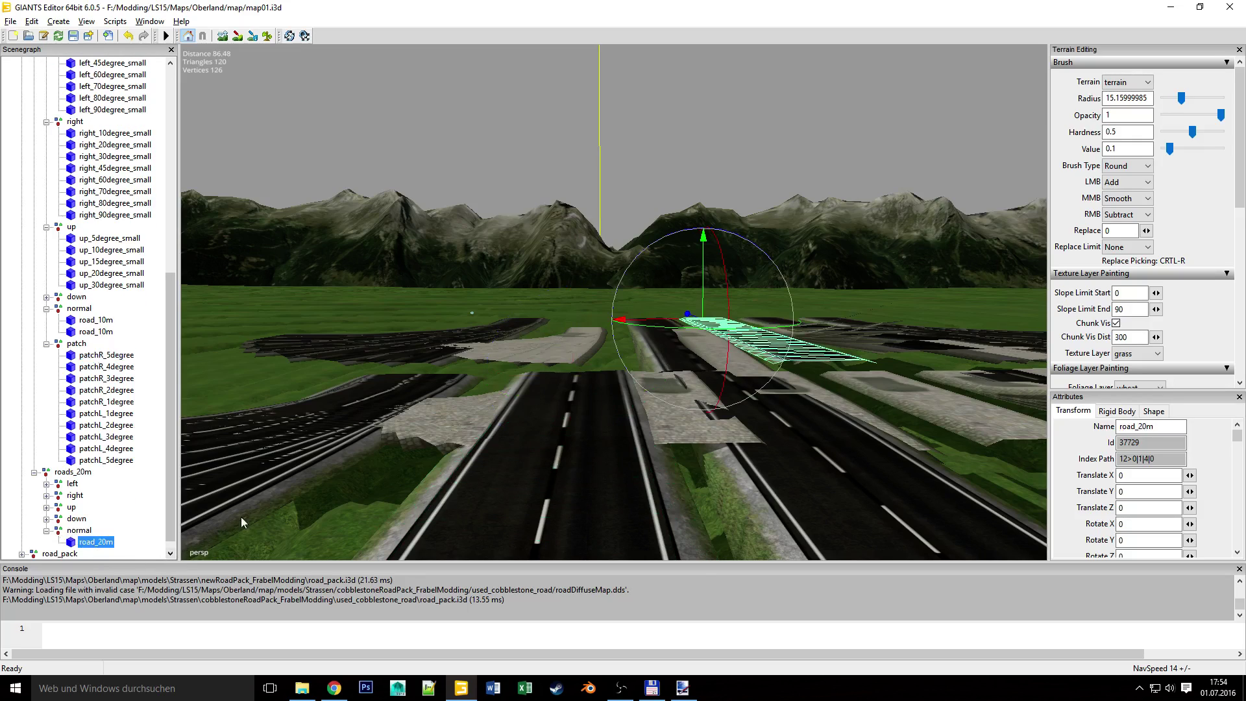
Start a file import for the grass area beside the placed road and browse up to the map's models folder.
{"action": "left_click_drag", "start_coordinate": [458, 454], "coordinate": [750, 397], "text": "alt"}
{"action": "scroll", "coordinate": [439, 492], "scroll_direction": "up", "scroll_amount": 6}
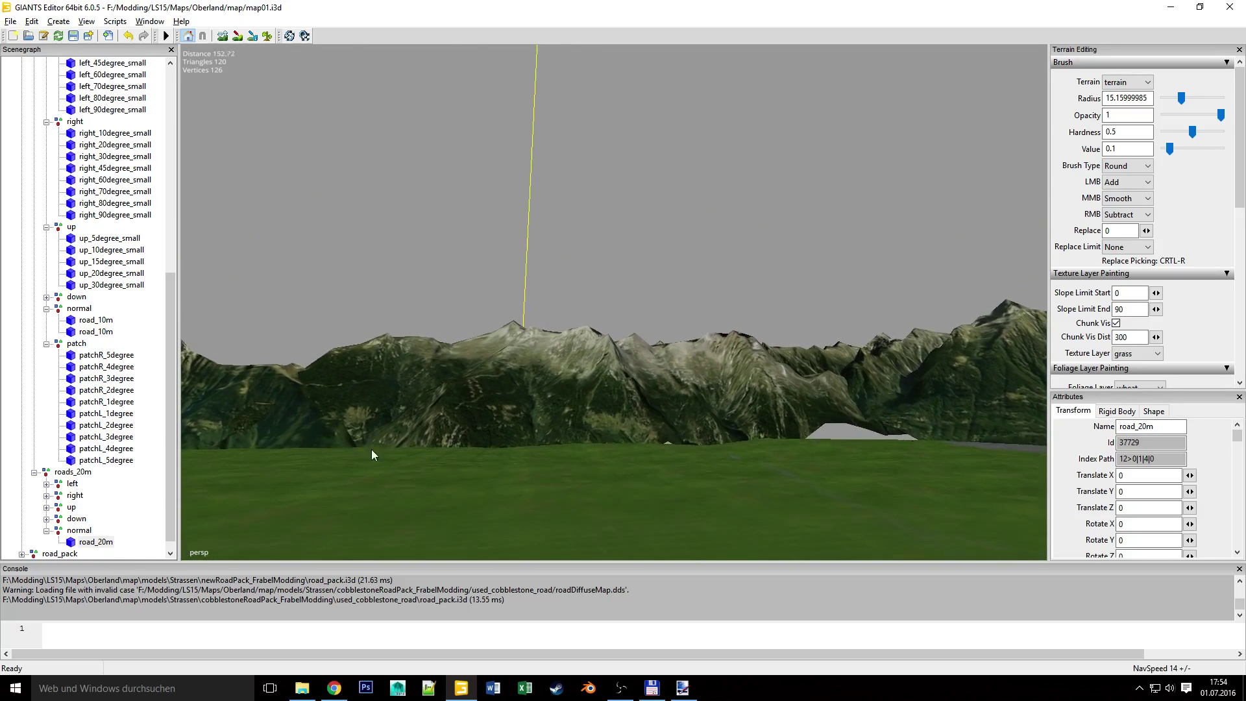
{"action": "left_click_drag", "start_coordinate": [563, 378], "coordinate": [857, 53], "text": "alt"}
{"action": "left_click_drag", "start_coordinate": [537, 342], "coordinate": [647, 343]}
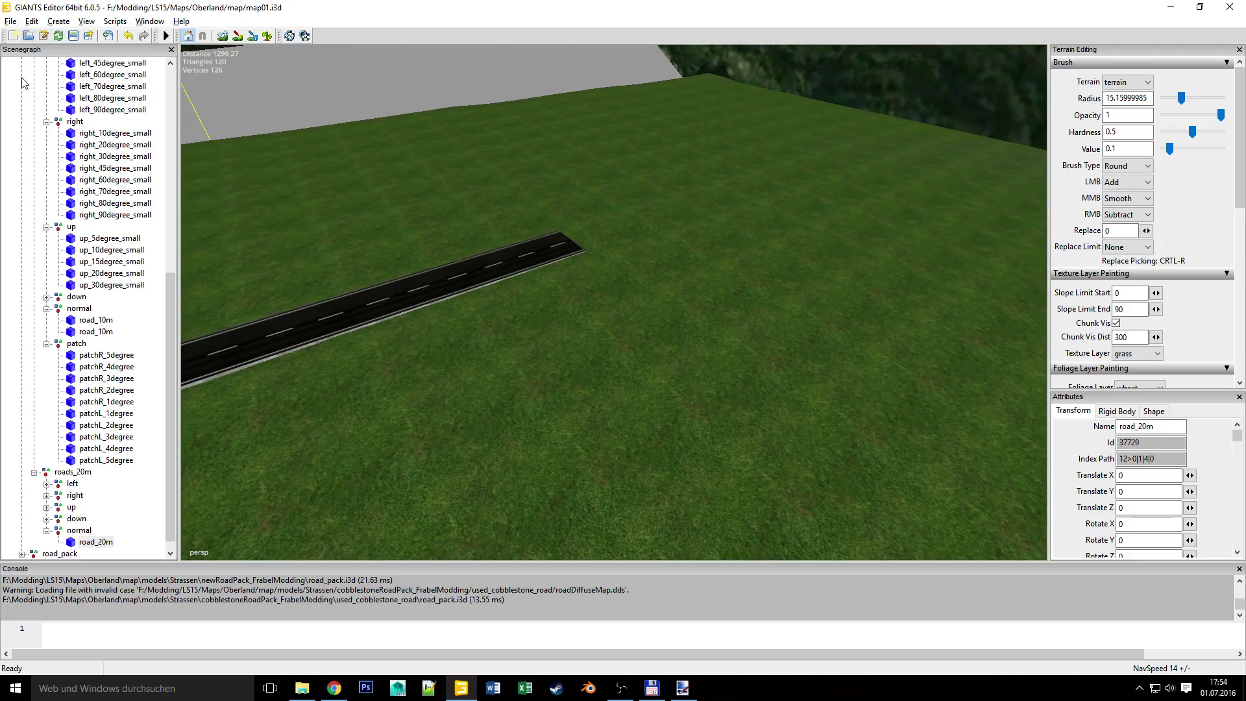
{"action": "left_click", "coordinate": [12, 22]}
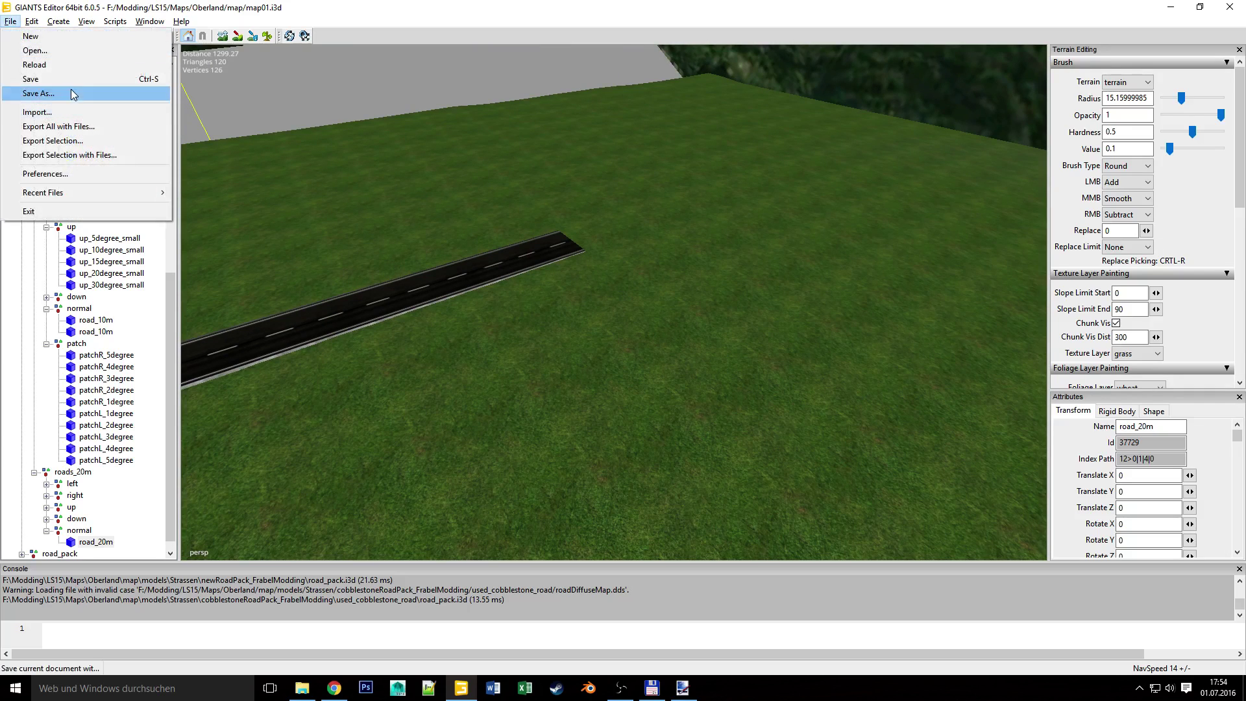
{"action": "left_click", "coordinate": [37, 112]}
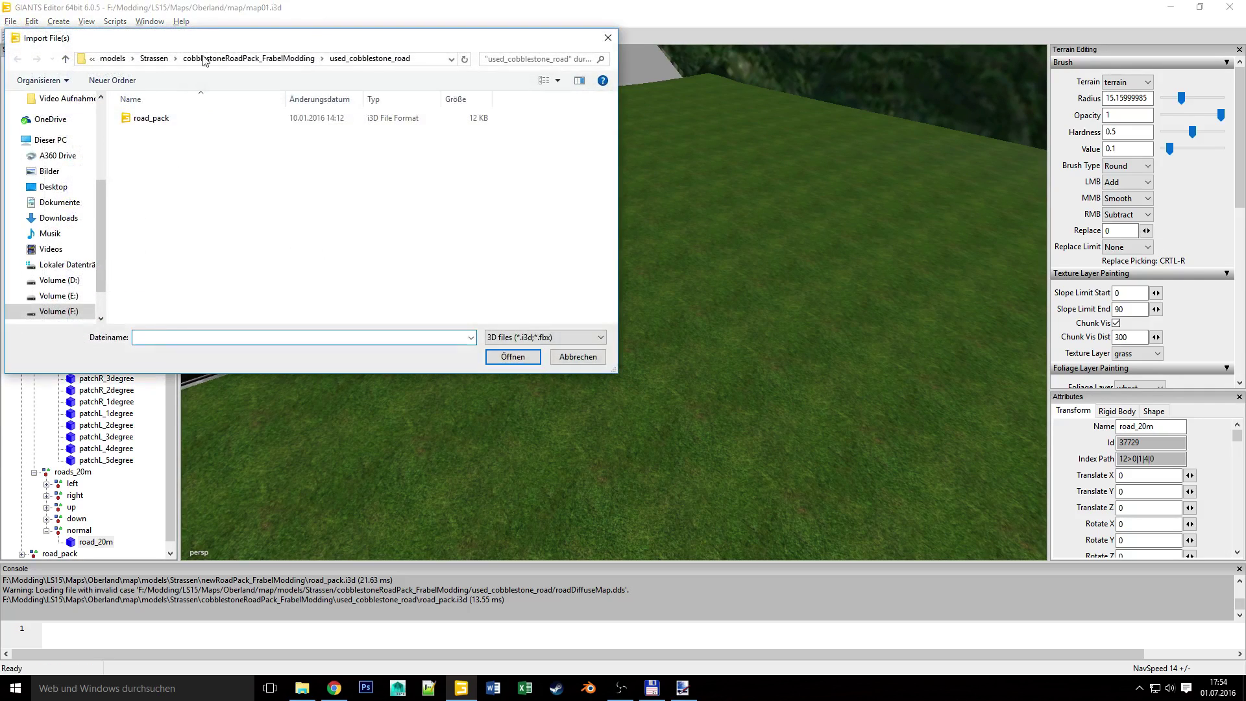
{"action": "left_click", "coordinate": [260, 59]}
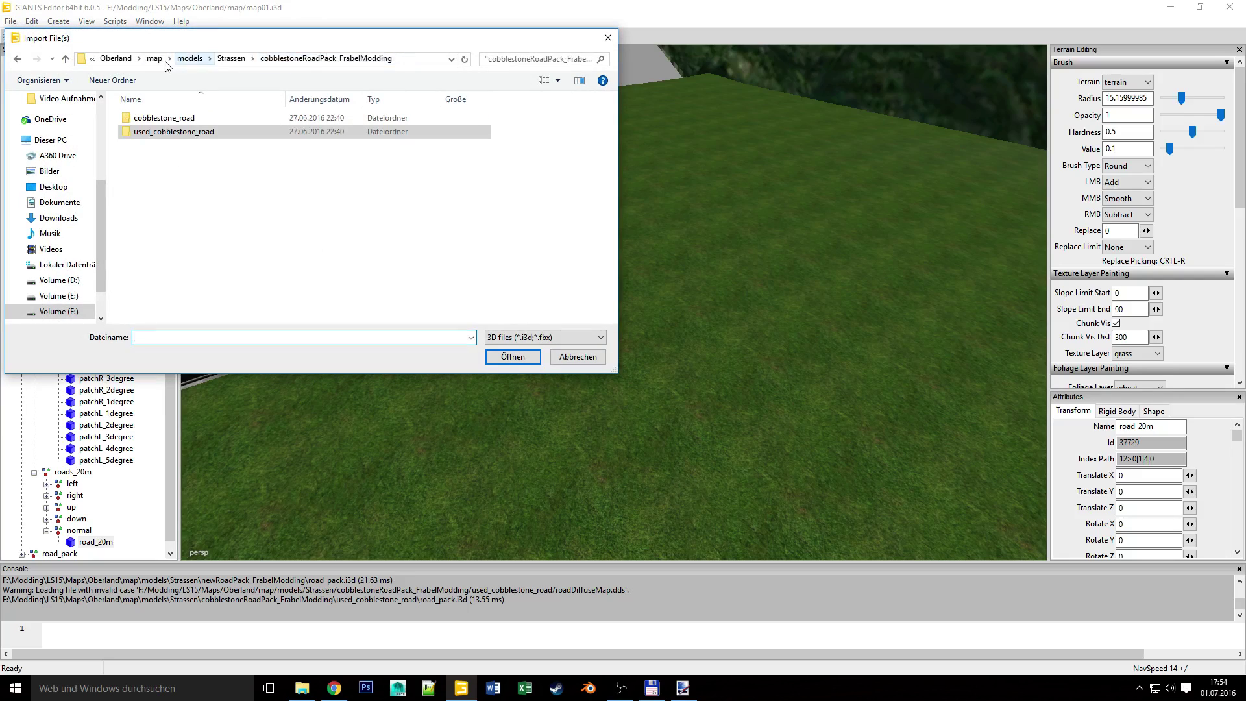
{"action": "left_click", "coordinate": [231, 58]}
{"action": "left_click", "coordinate": [316, 59]}
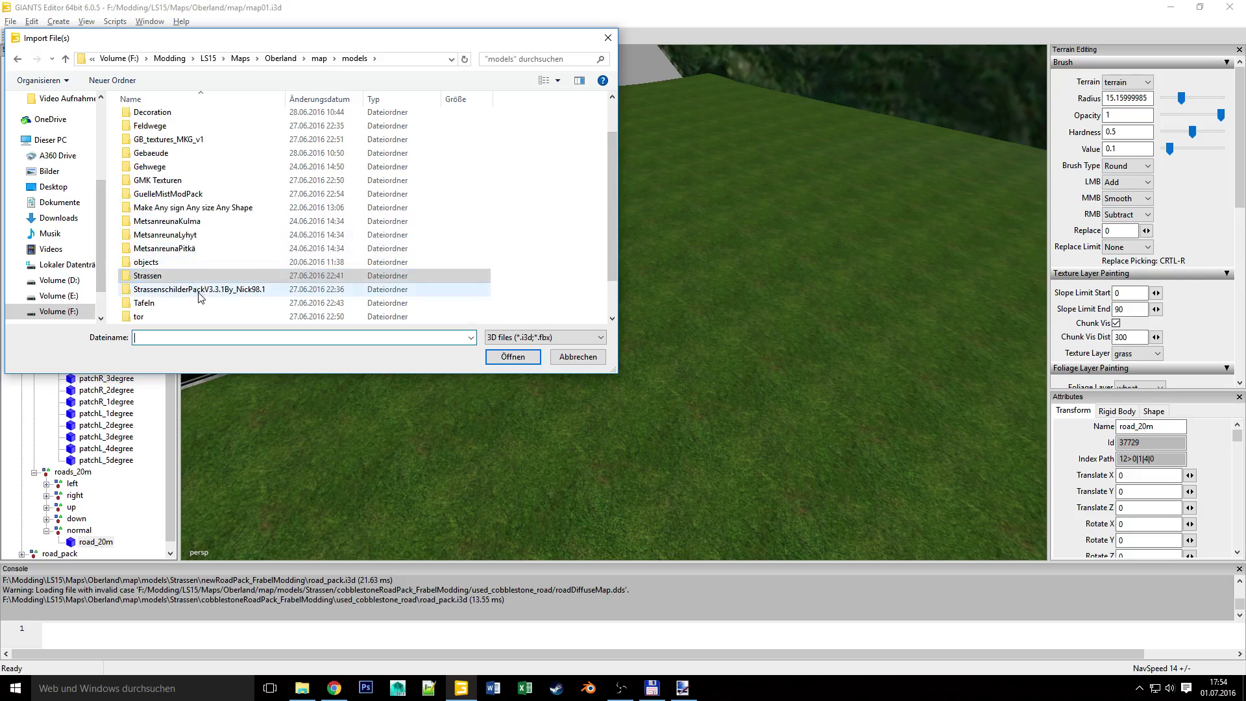
Import the UnterstandV2 i3d file from the UnterstandV2 folder.
{"action": "scroll", "coordinate": [189, 283], "scroll_direction": "down", "scroll_amount": 1}
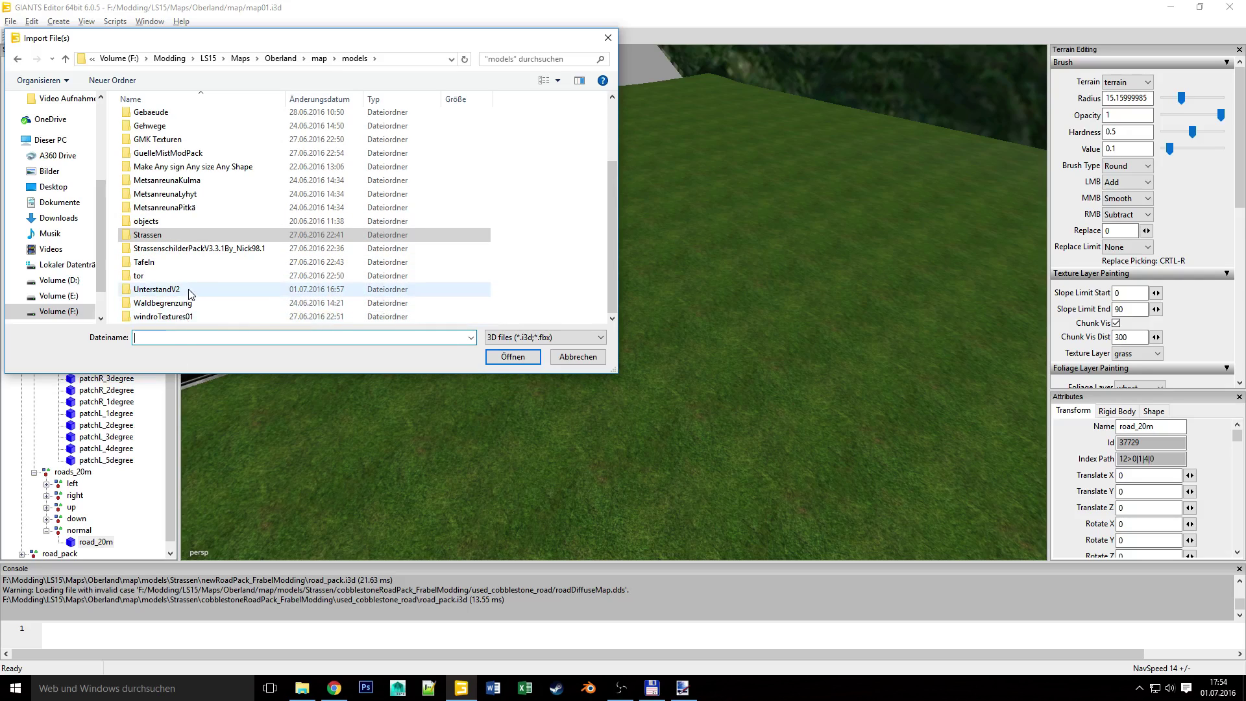
{"action": "scroll", "coordinate": [188, 297], "scroll_direction": "up", "scroll_amount": 2}
{"action": "scroll", "coordinate": [190, 271], "scroll_direction": "down", "scroll_amount": 1}
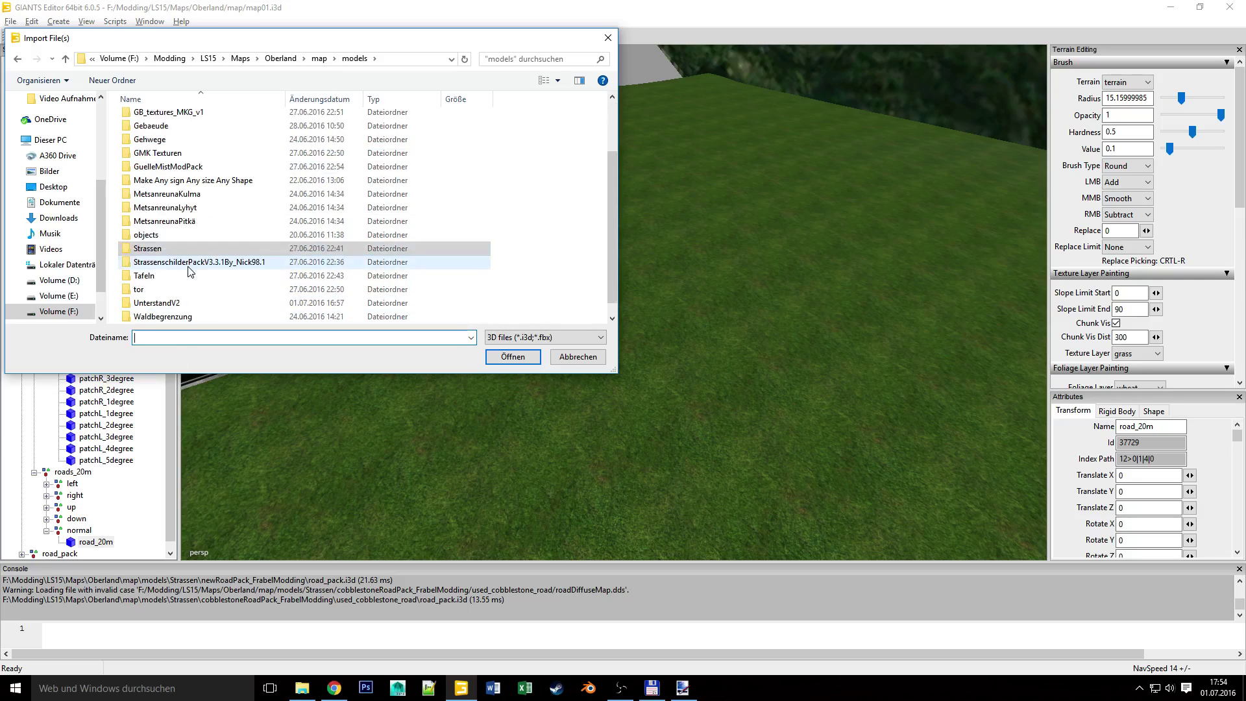
{"action": "scroll", "coordinate": [208, 295], "scroll_direction": "down", "scroll_amount": 1}
{"action": "double_click", "coordinate": [208, 290]}
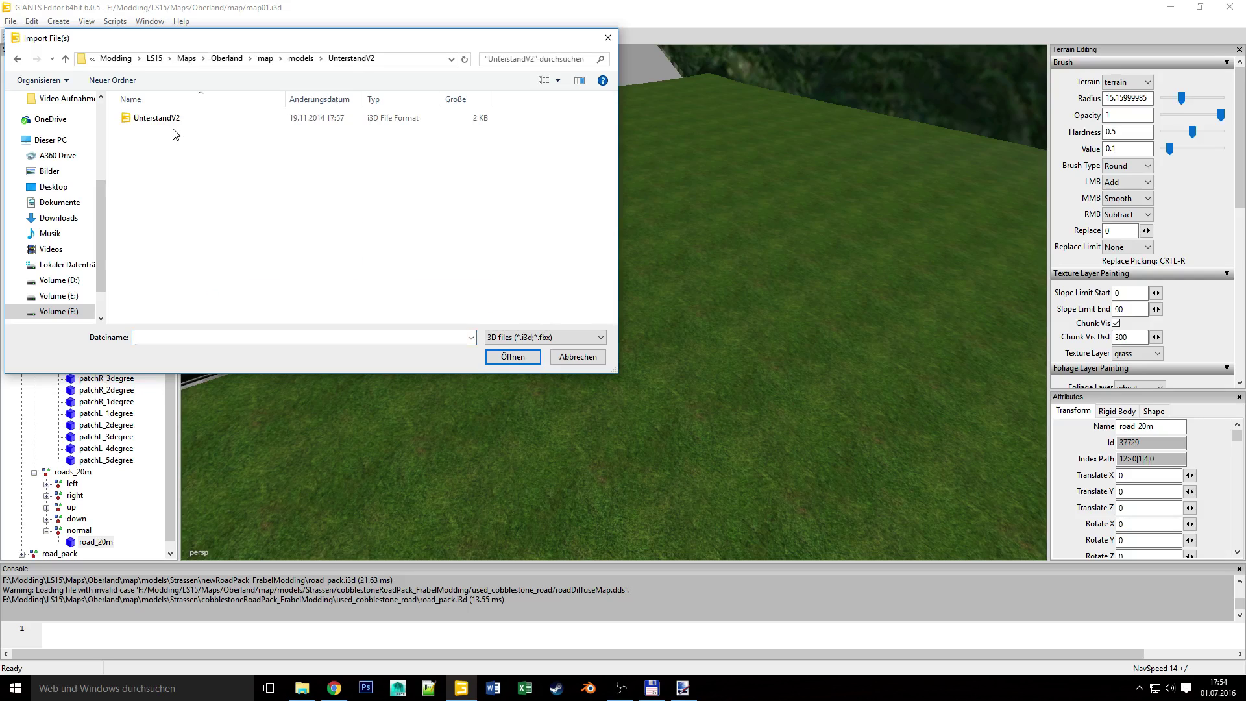
{"action": "left_click", "coordinate": [176, 120]}
{"action": "left_click", "coordinate": [513, 356]}
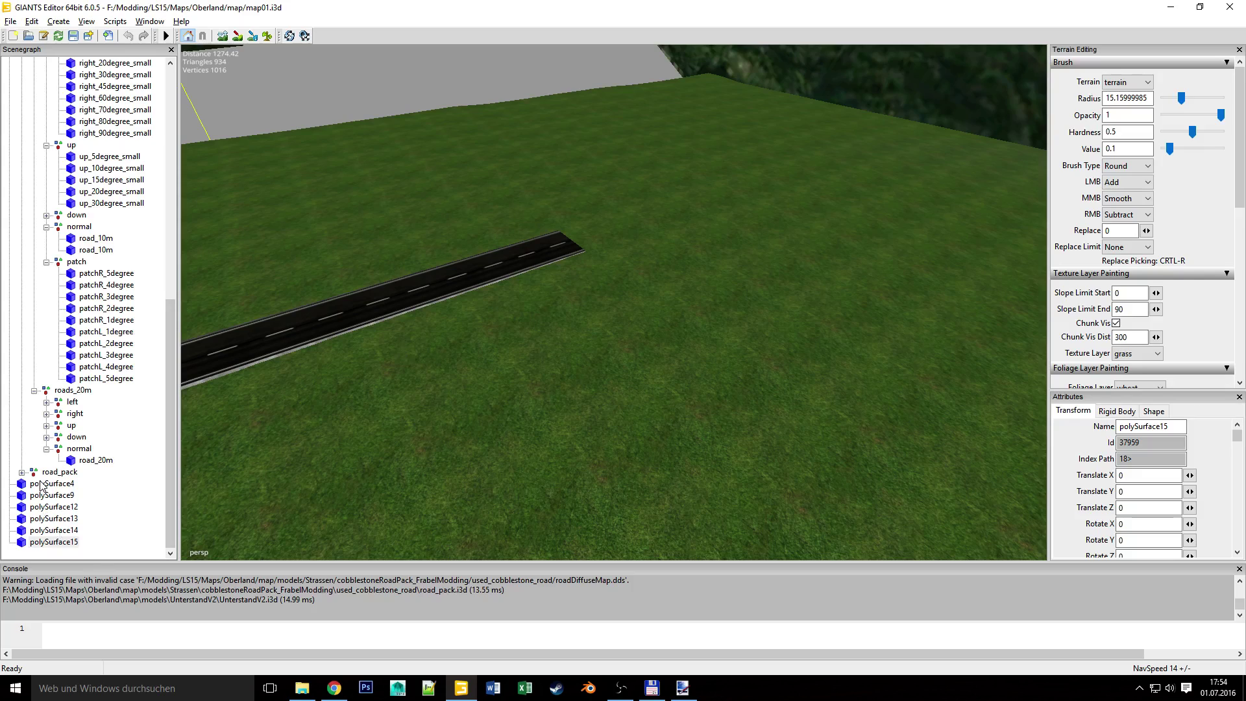
{"action": "mouse_move", "coordinate": [173, 500]}
{"action": "left_mouse_down"}
{"action": "mouse_move", "coordinate": [185, 255]}
{"action": "mouse_move", "coordinate": [183, 487]}
{"action": "left_mouse_up"}
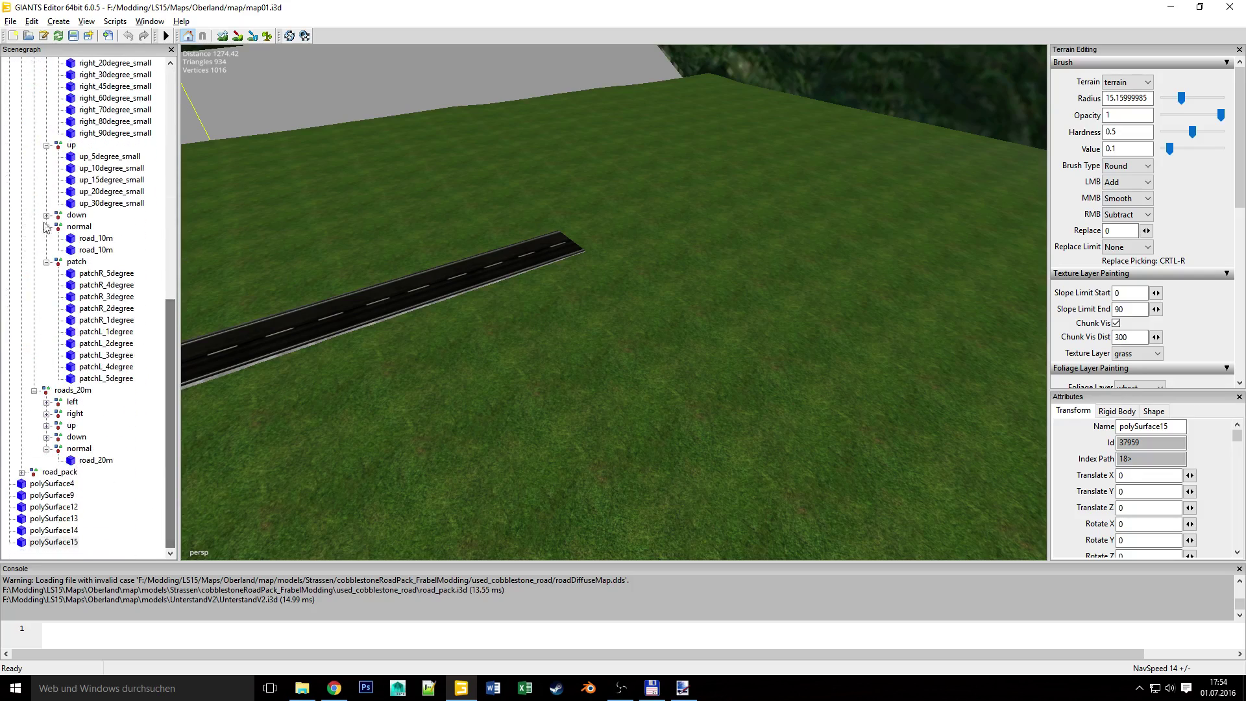
Create a new transform group and name it UnterstandV2.
{"action": "left_click", "coordinate": [68, 20]}
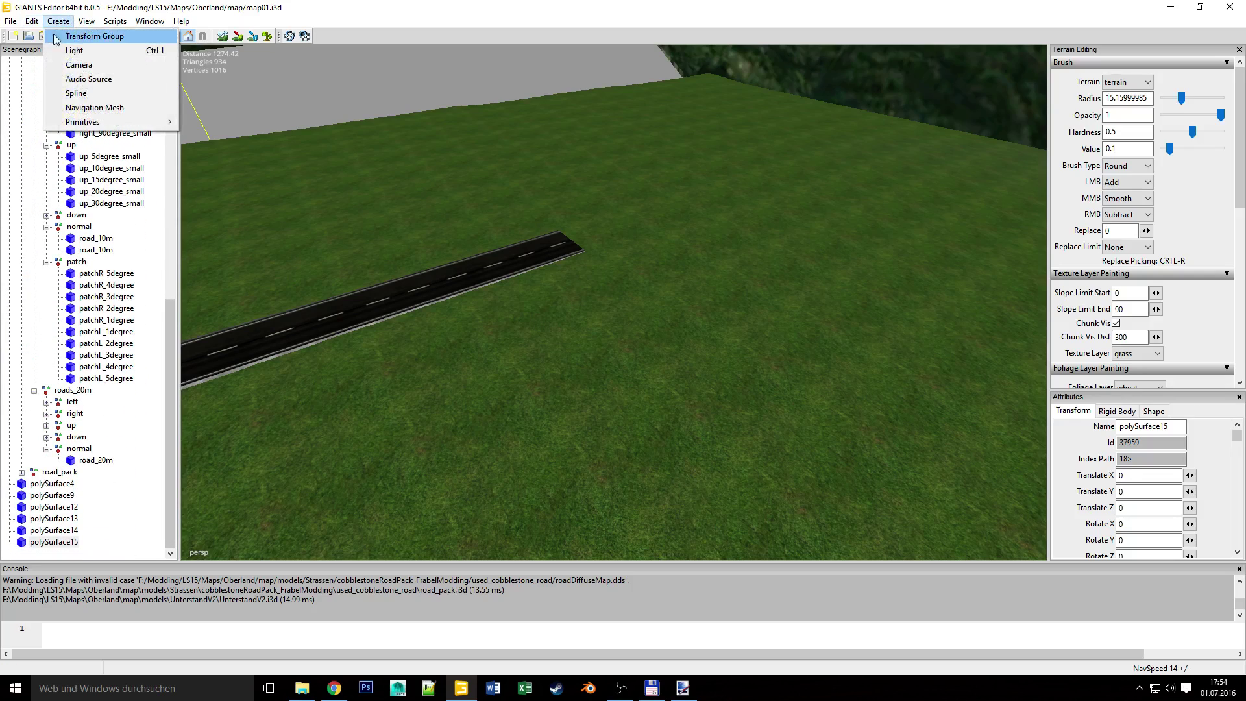
{"action": "left_click", "coordinate": [64, 33]}
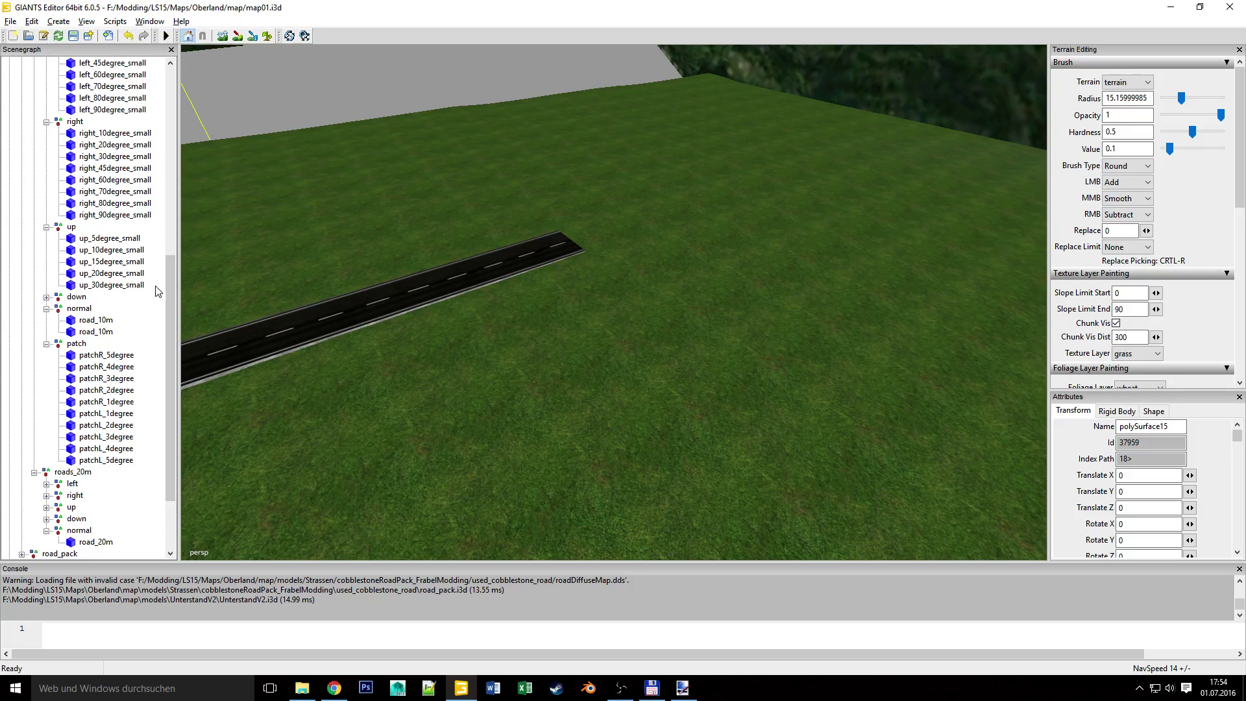
{"action": "left_click_drag", "start_coordinate": [172, 292], "coordinate": [171, 339]}
{"action": "left_click", "coordinate": [47, 542]}
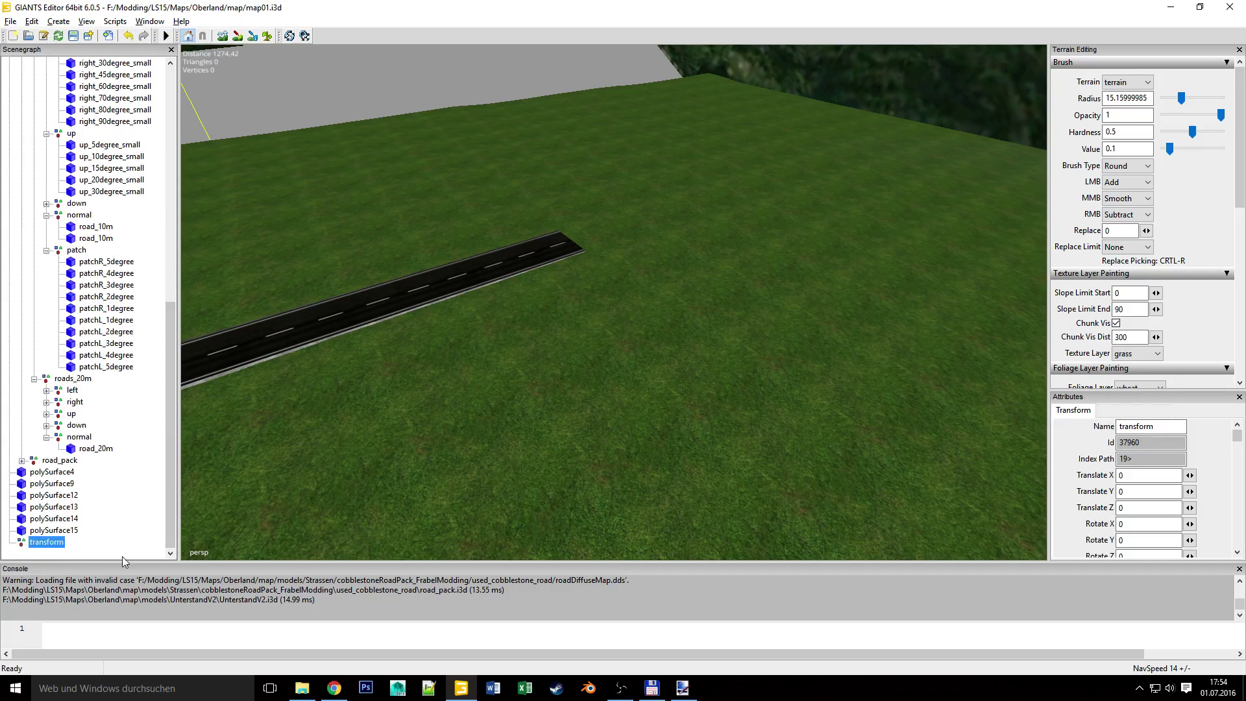
{"action": "double_click", "coordinate": [1142, 426]}
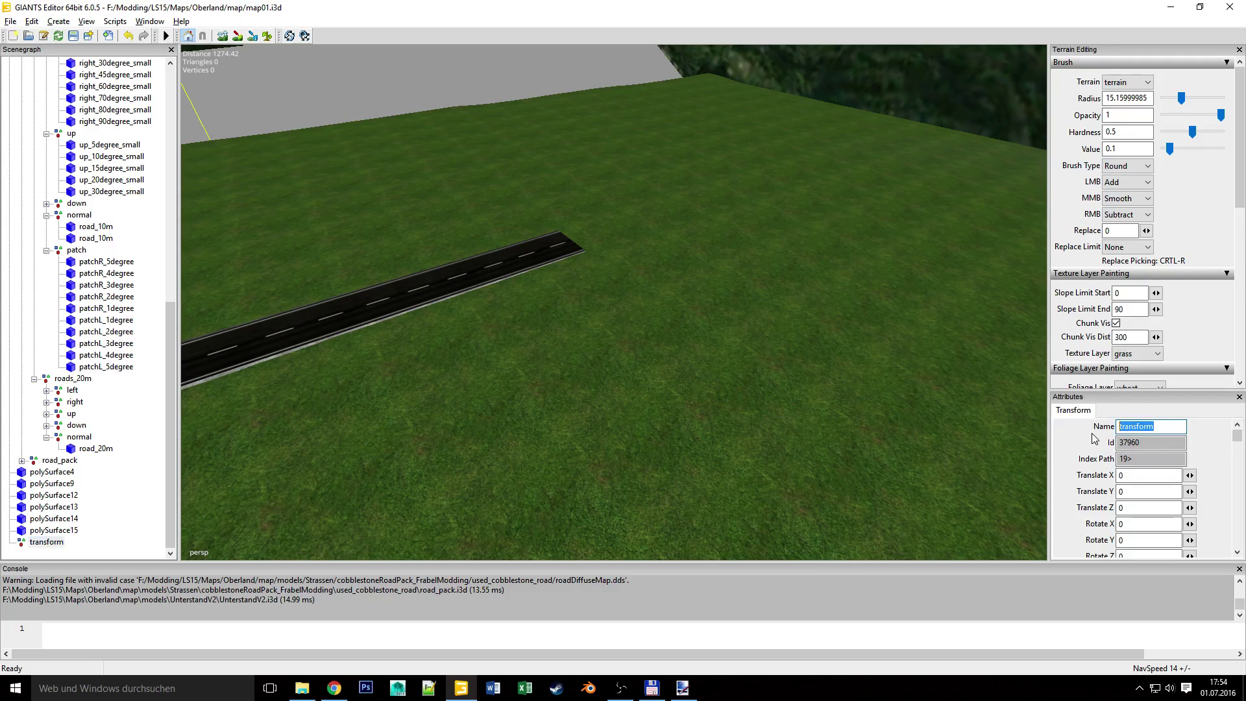
{"action": "type", "text": "UnterstandV2"}
{"action": "key", "text": "Return"}
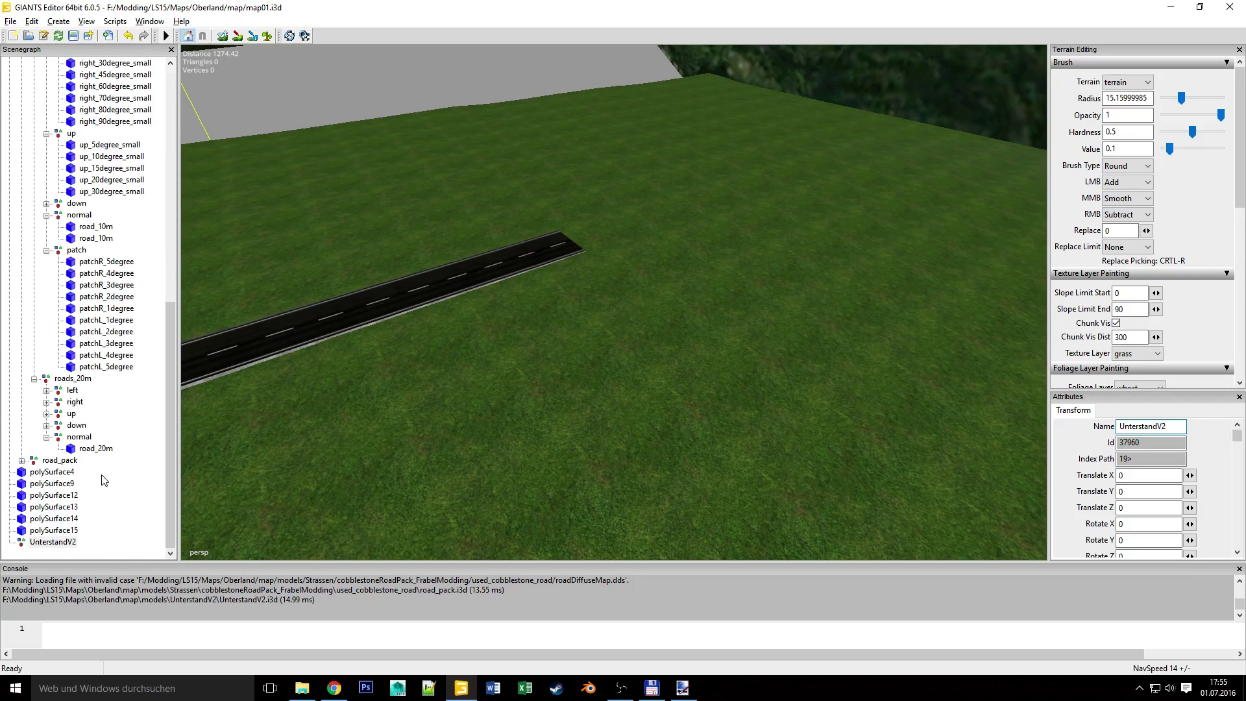
Move the imported parts polySurface4 through polySurface15 into the UnterstandV2 group.
{"action": "left_click", "coordinate": [56, 473]}
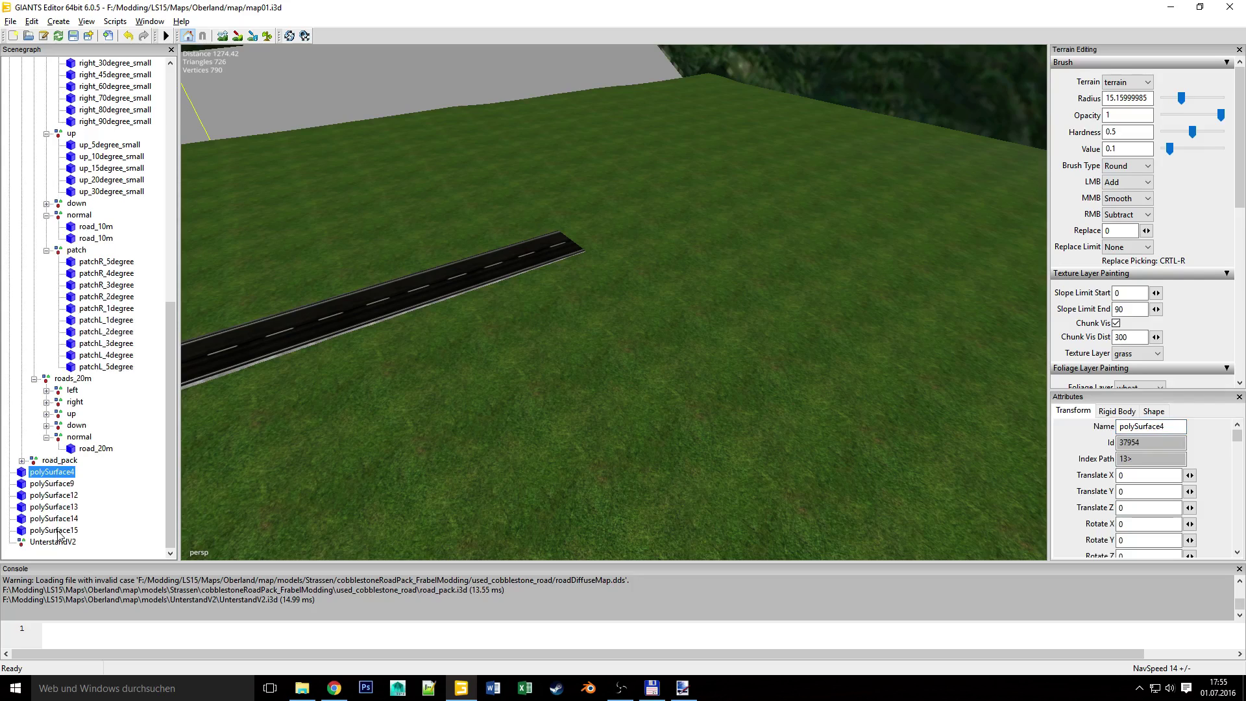
{"action": "left_click", "coordinate": [60, 530], "text": "shift"}
{"action": "key", "text": "Delete"}
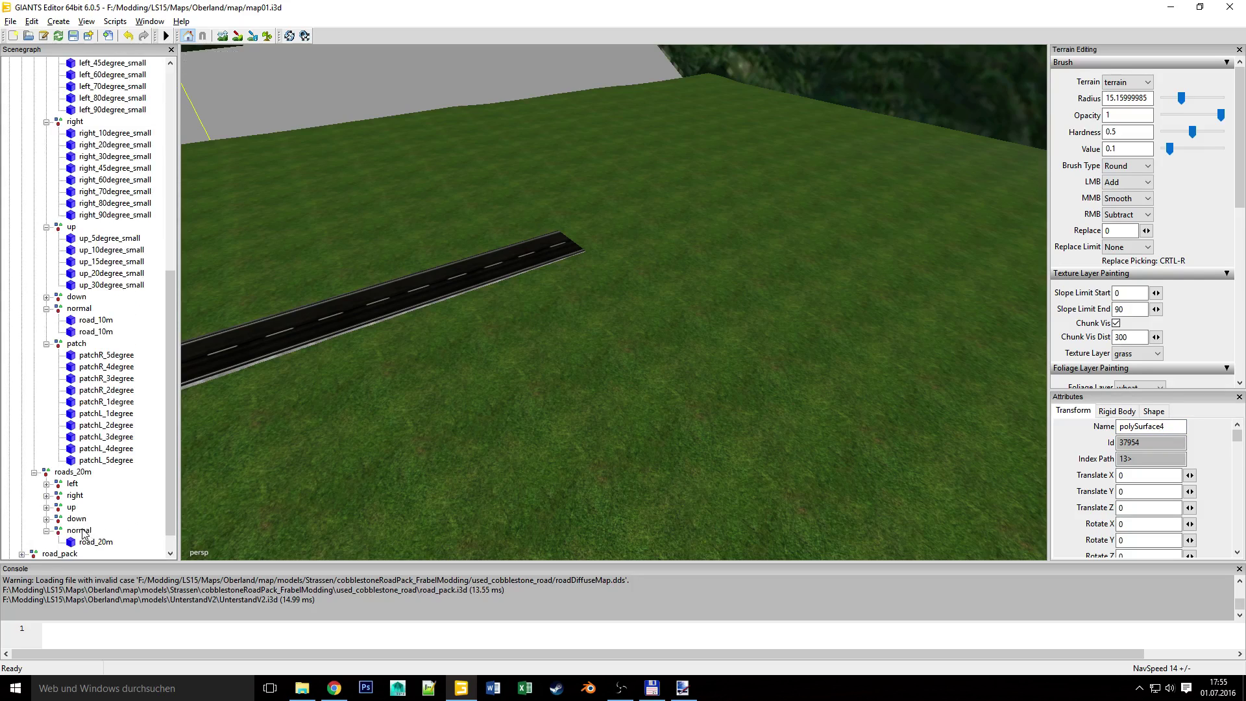
{"action": "left_click", "coordinate": [53, 543]}
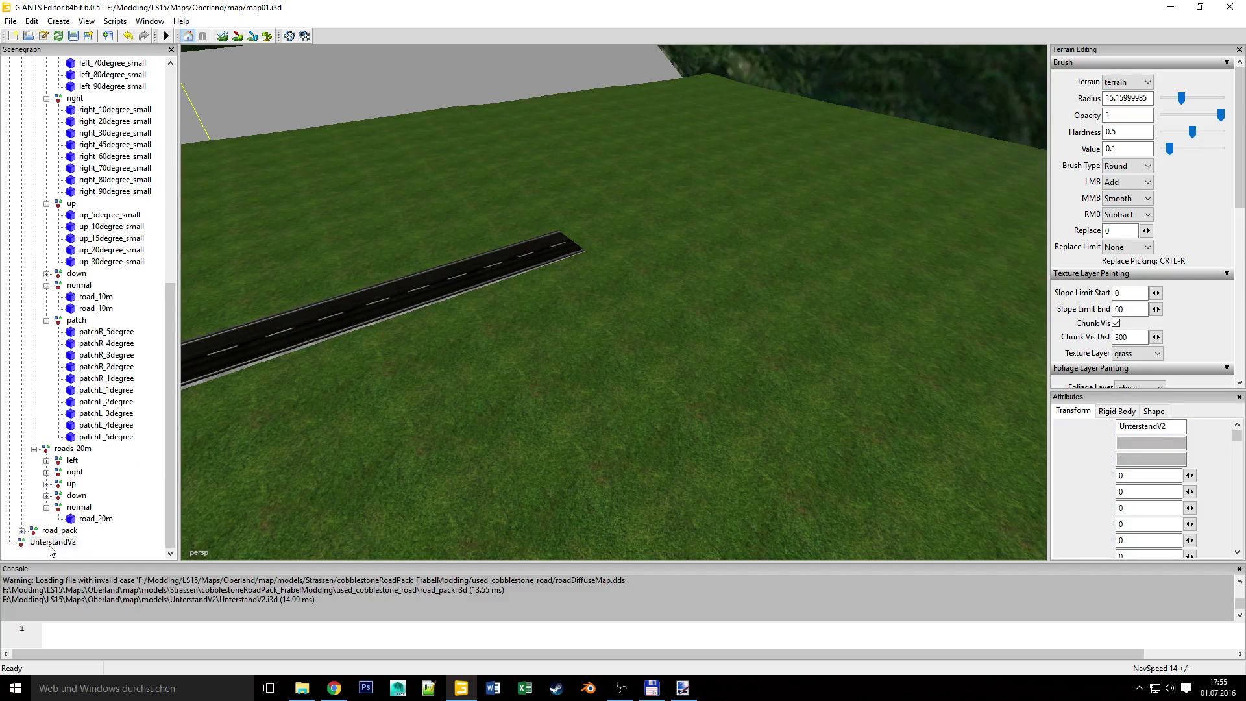
{"action": "key", "text": "ctrl+v"}
{"action": "scroll", "coordinate": [54, 543], "scroll_direction": "down", "scroll_amount": 1}
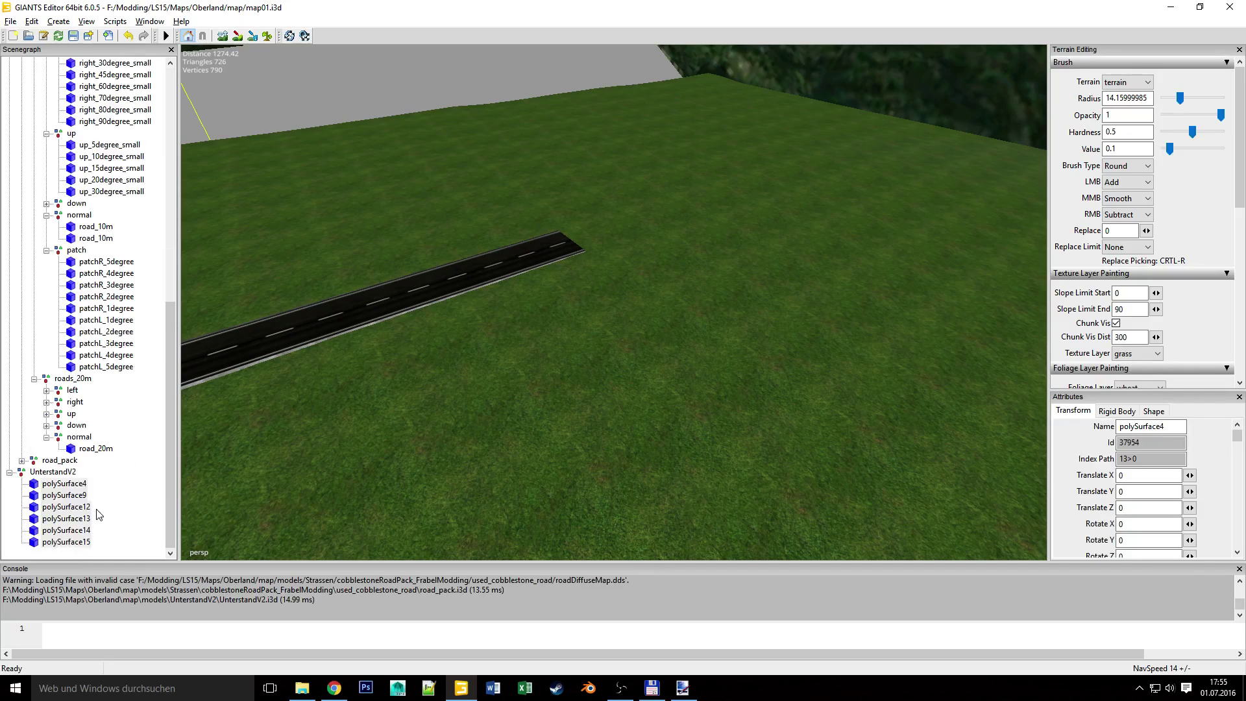
Place the UnterstandV2 group on the grass beyond the road's end at about X -927.82, Z -941.65, rotated about 85.46° around Y.
{"action": "left_click", "coordinate": [57, 473]}
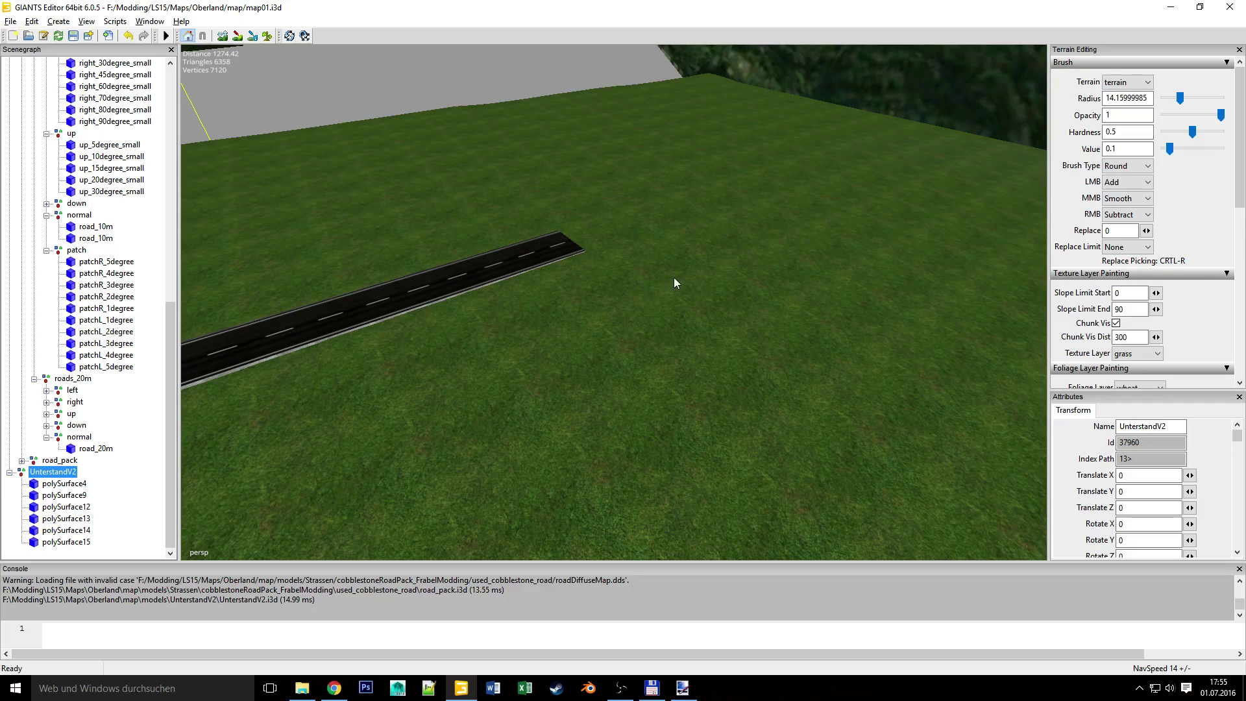
{"action": "key", "text": "ctrl+b"}
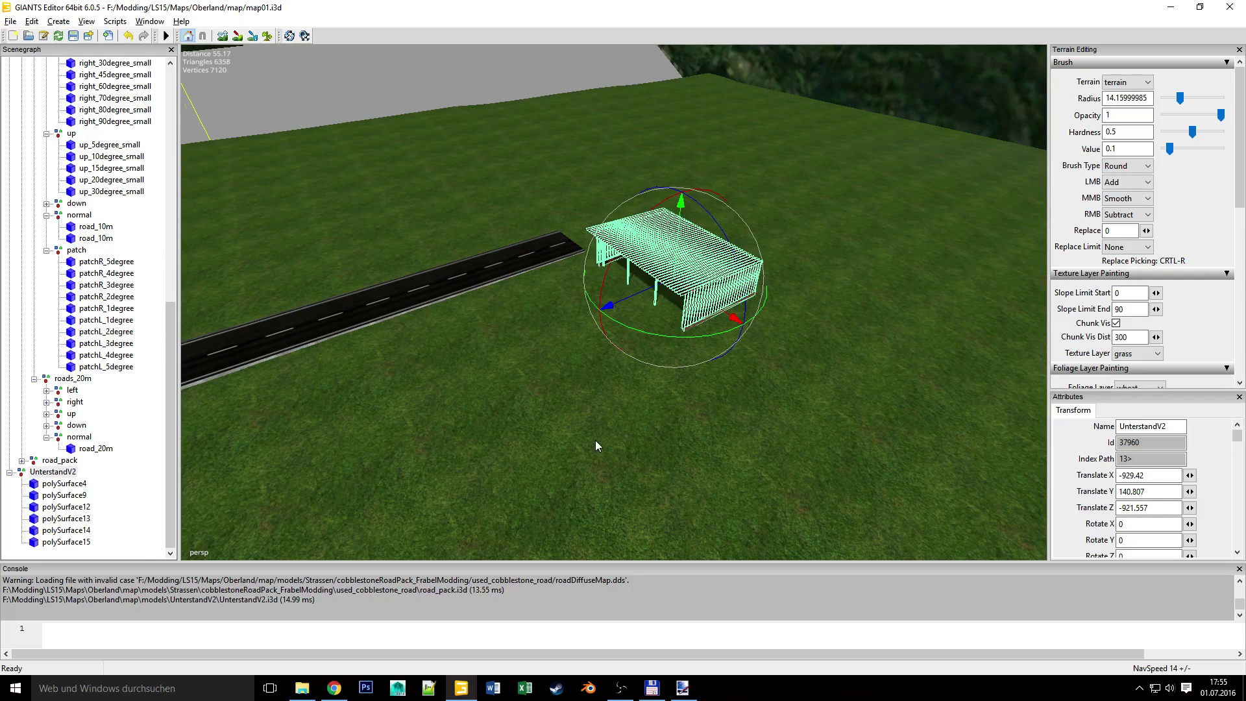
{"action": "right_click_drag", "start_coordinate": [595, 440], "coordinate": [671, 418]}
{"action": "left_click_drag", "start_coordinate": [515, 403], "coordinate": [609, 334]}
{"action": "left_click_drag", "start_coordinate": [509, 334], "coordinate": [553, 340]}
{"action": "right_click_drag", "start_coordinate": [553, 342], "coordinate": [781, 316]}
{"action": "left_click_drag", "start_coordinate": [780, 312], "coordinate": [582, 210], "text": "alt"}
{"action": "right_click_drag", "start_coordinate": [630, 197], "coordinate": [456, 454], "text": "alt"}
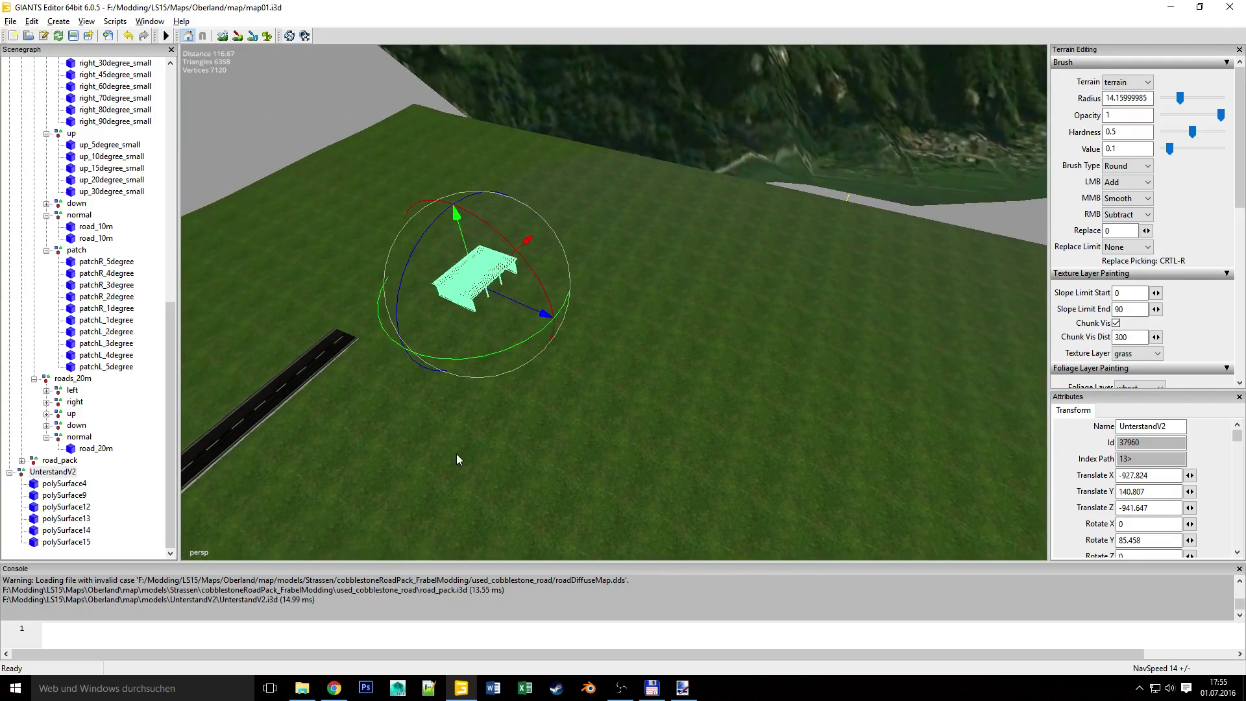
Start a file import and browse the Oberland map's models folder and its objects subfolder for a model.
{"action": "left_click", "coordinate": [51, 26]}
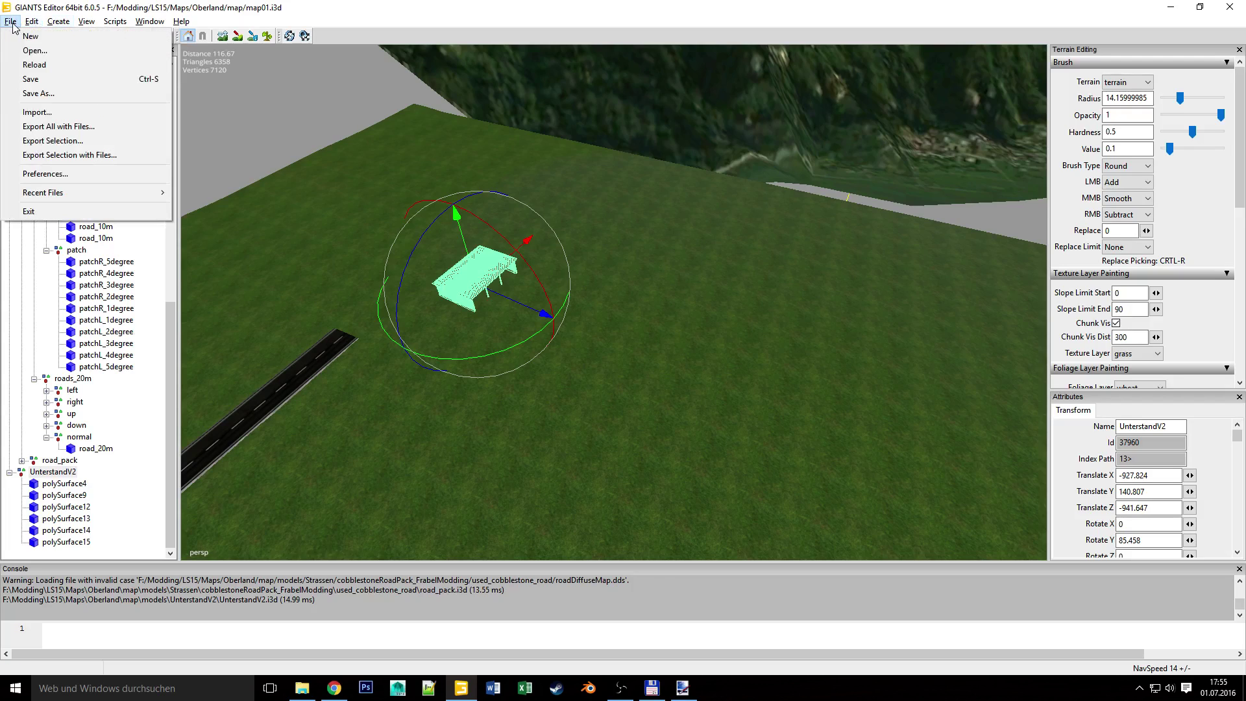
{"action": "left_click", "coordinate": [39, 113]}
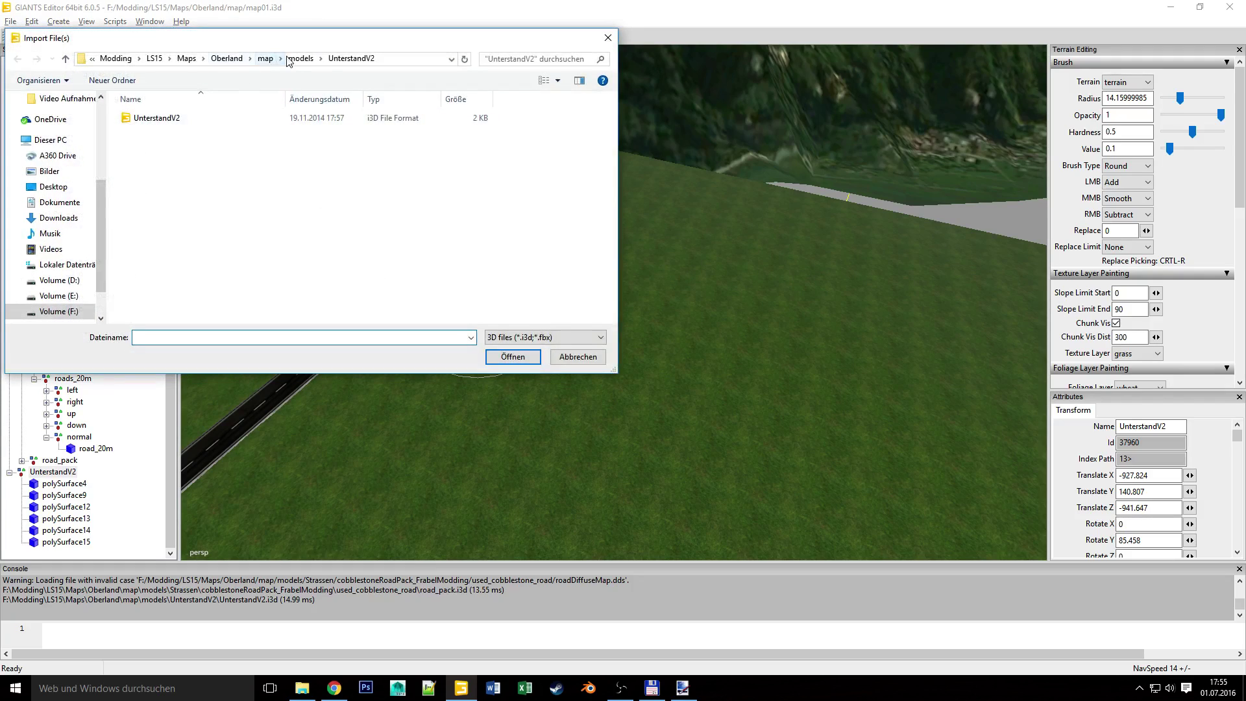
{"action": "left_click", "coordinate": [285, 59]}
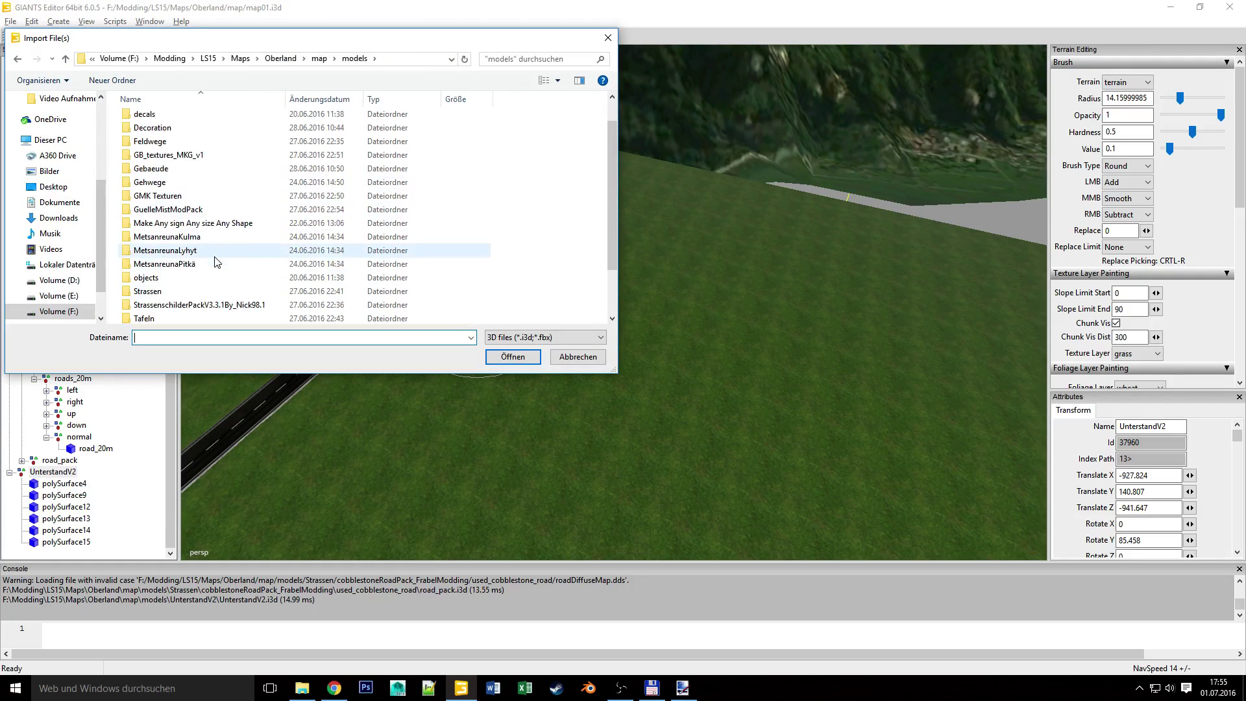
{"action": "scroll", "coordinate": [217, 262], "scroll_direction": "down", "scroll_amount": 1}
{"action": "scroll", "coordinate": [214, 259], "scroll_direction": "up", "scroll_amount": 2}
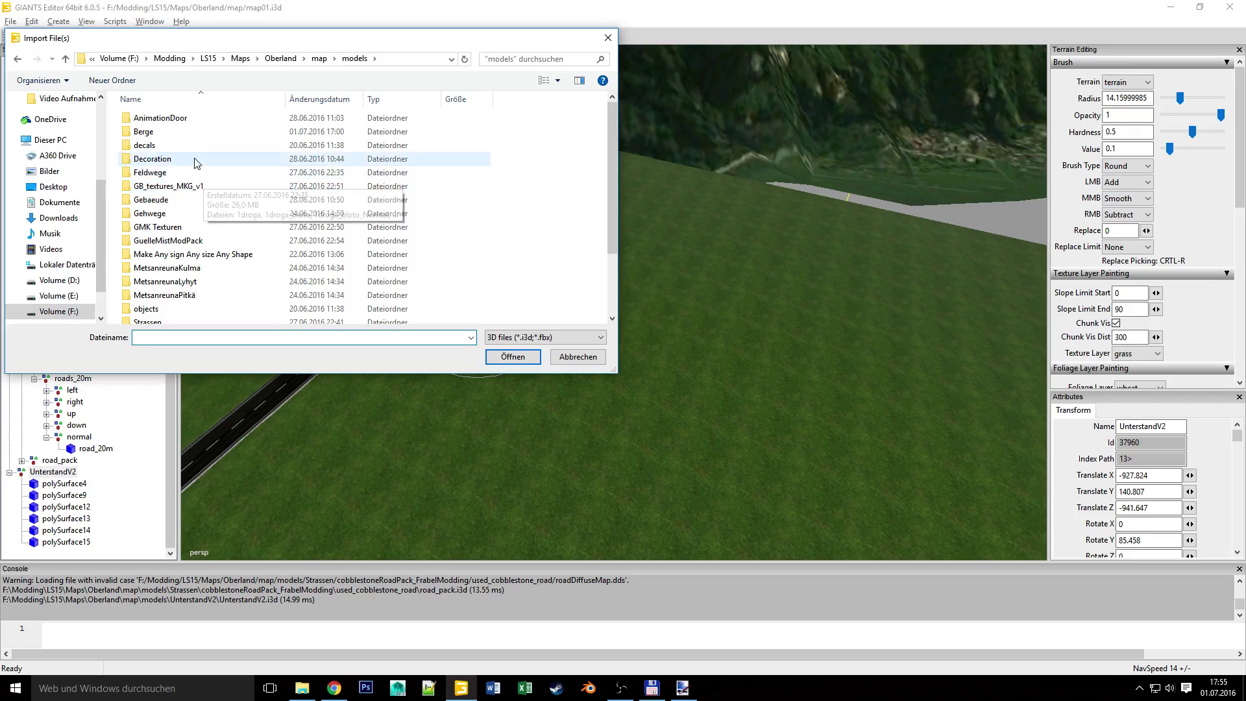
{"action": "scroll", "coordinate": [193, 142], "scroll_direction": "down", "scroll_amount": 2}
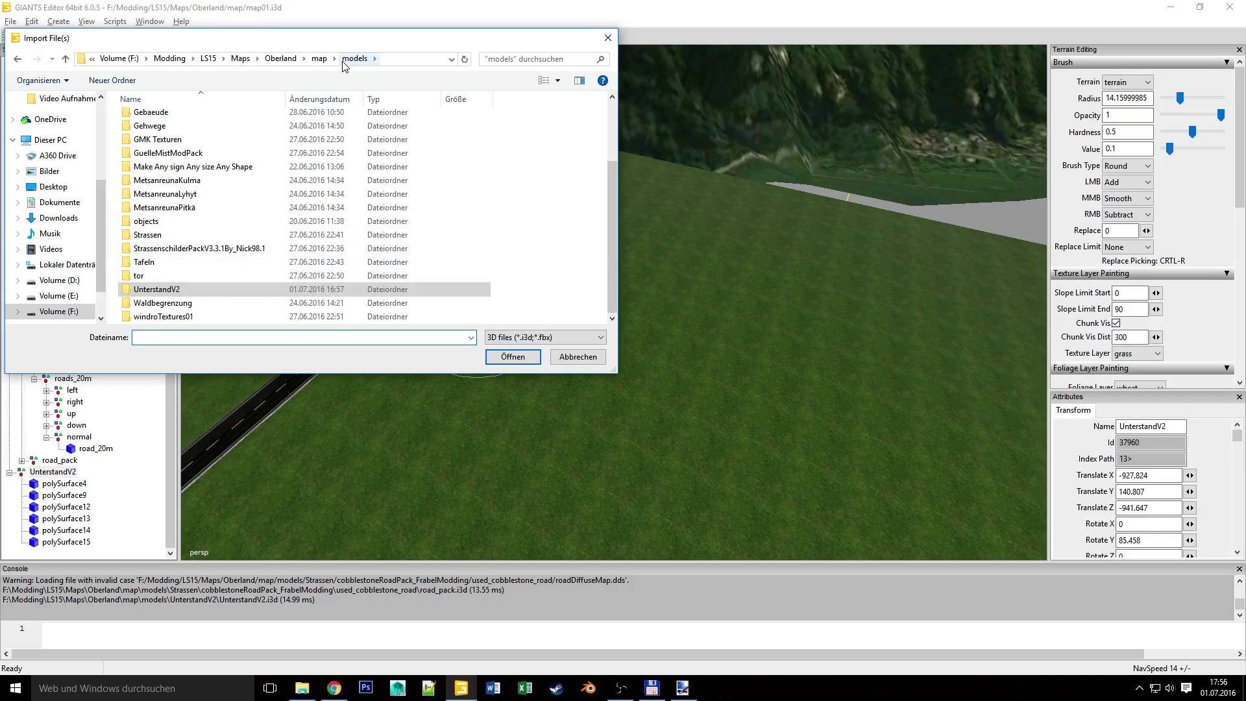
{"action": "left_click", "coordinate": [318, 59]}
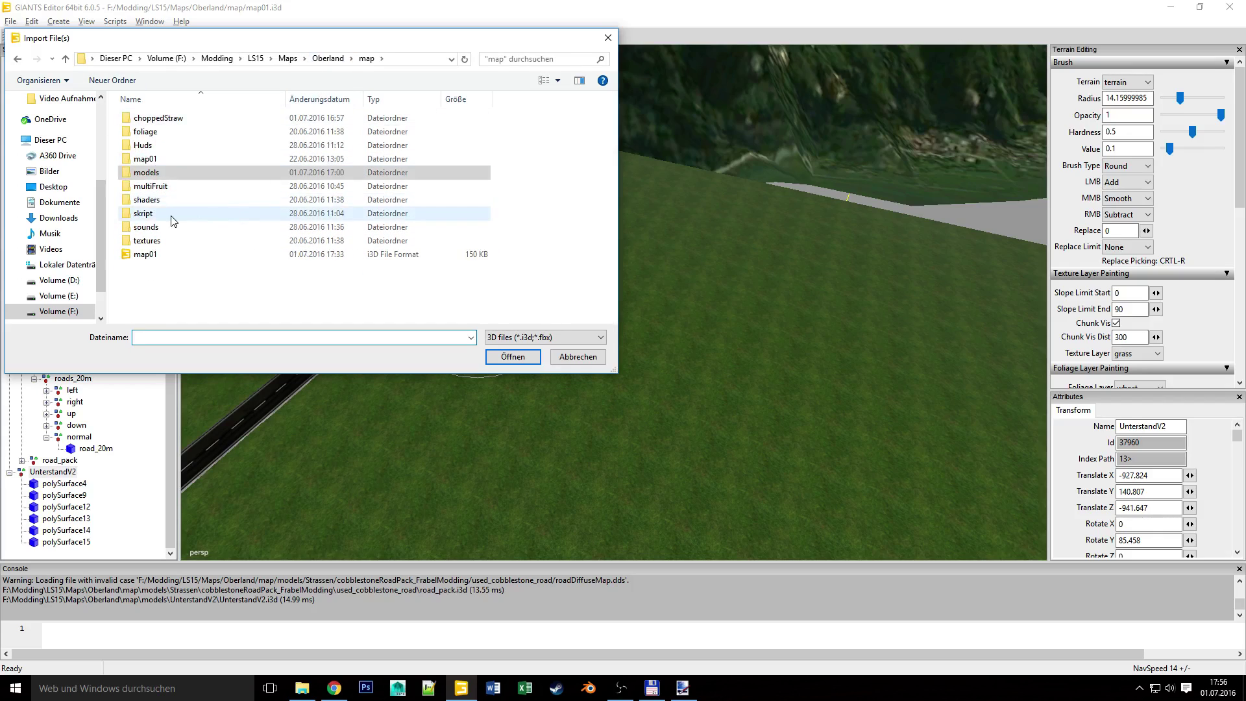
{"action": "double_click", "coordinate": [175, 174]}
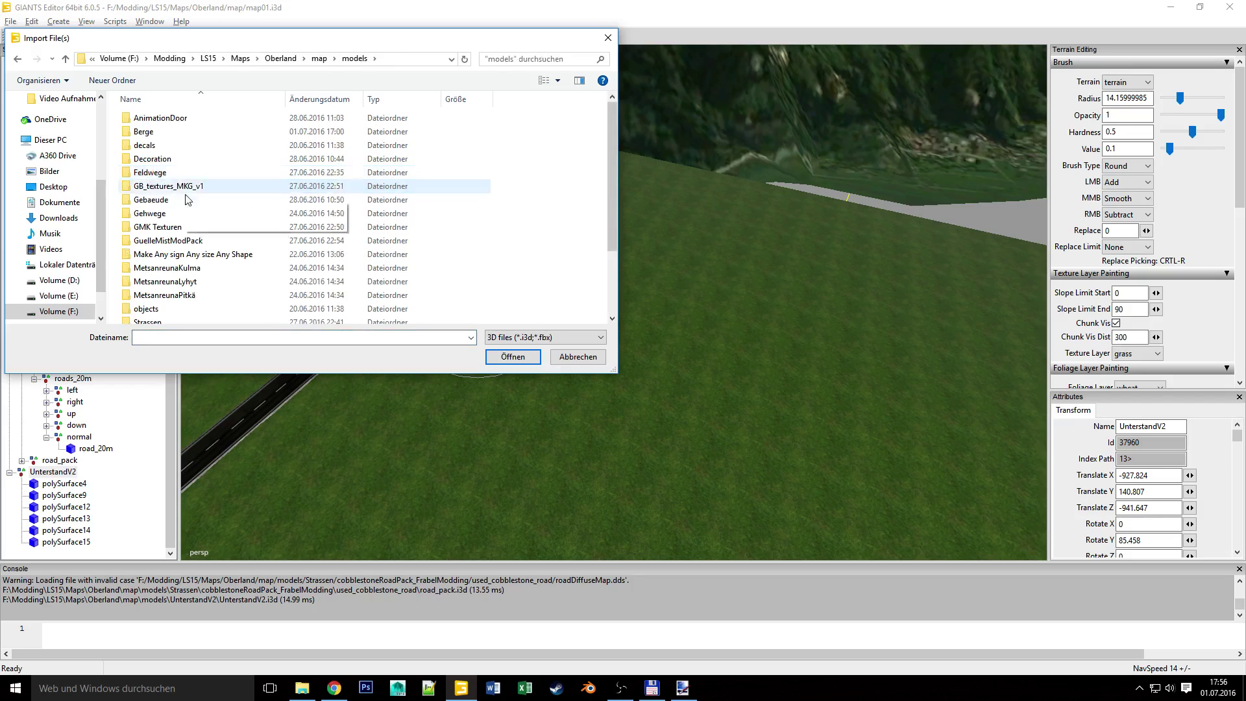
{"action": "scroll", "coordinate": [191, 238], "scroll_direction": "down", "scroll_amount": 2}
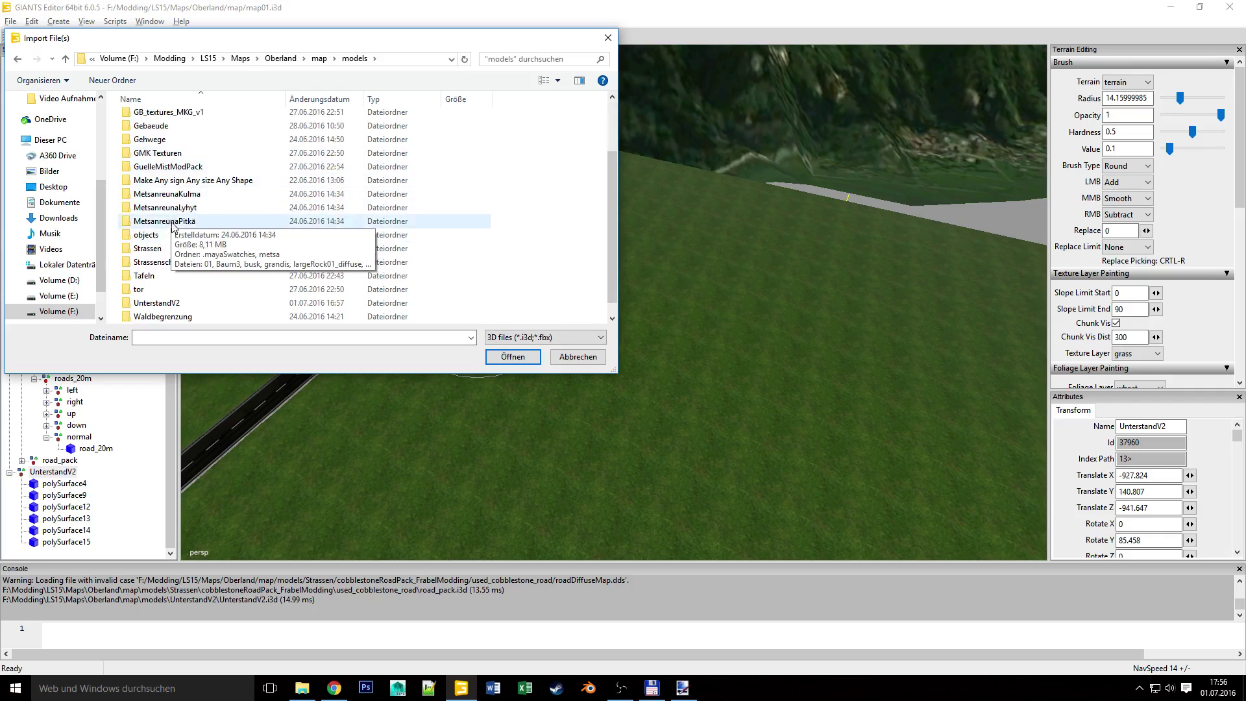
{"action": "double_click", "coordinate": [182, 235]}
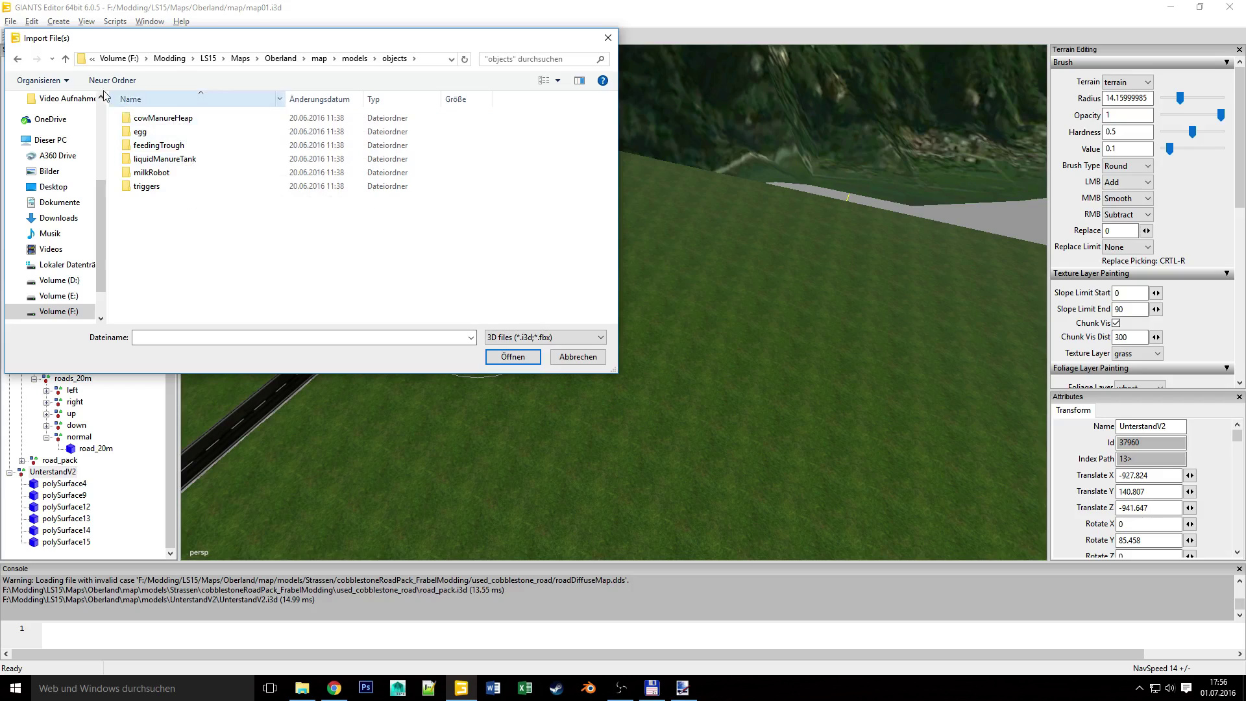
{"action": "left_click", "coordinate": [17, 62]}
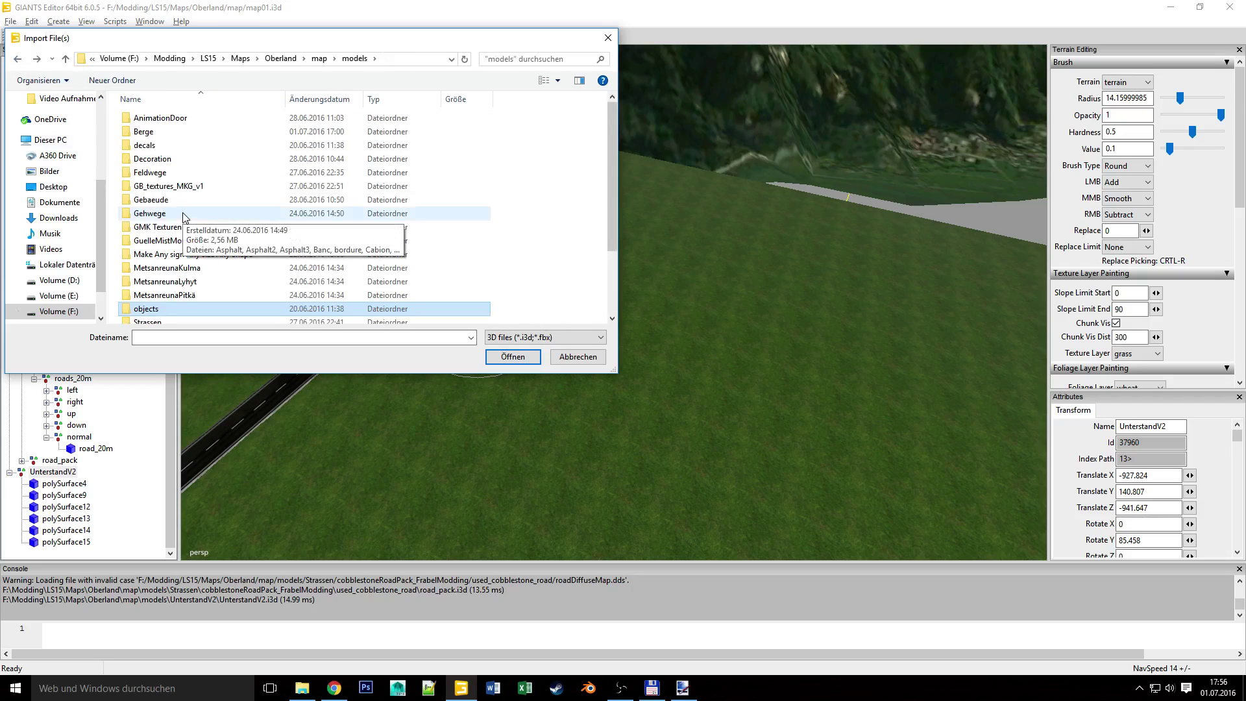
Import the potatoWasherST i3d file from the potatoWasherST_placeable folder inside models/Gebaeude.
{"action": "scroll", "coordinate": [174, 207], "scroll_direction": "up", "scroll_amount": 1}
{"action": "double_click", "coordinate": [171, 171]}
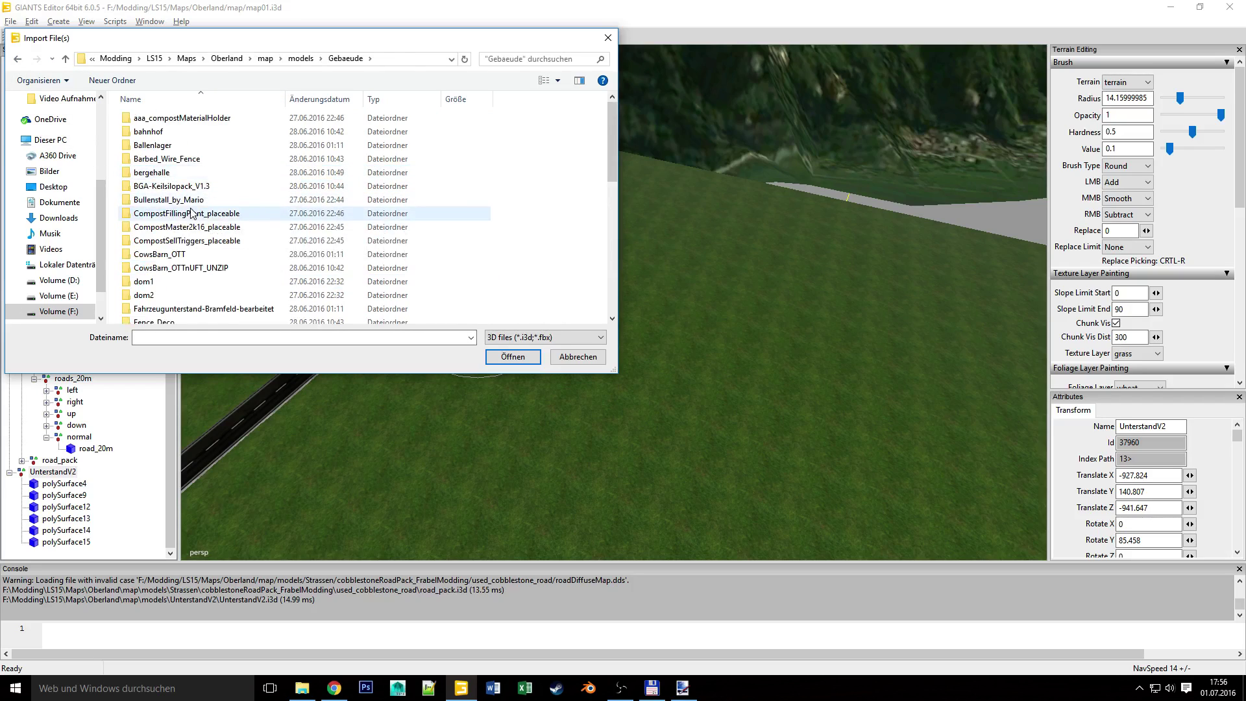
{"action": "scroll", "coordinate": [201, 234], "scroll_direction": "down", "scroll_amount": 3}
{"action": "scroll", "coordinate": [201, 247], "scroll_direction": "down", "scroll_amount": 1}
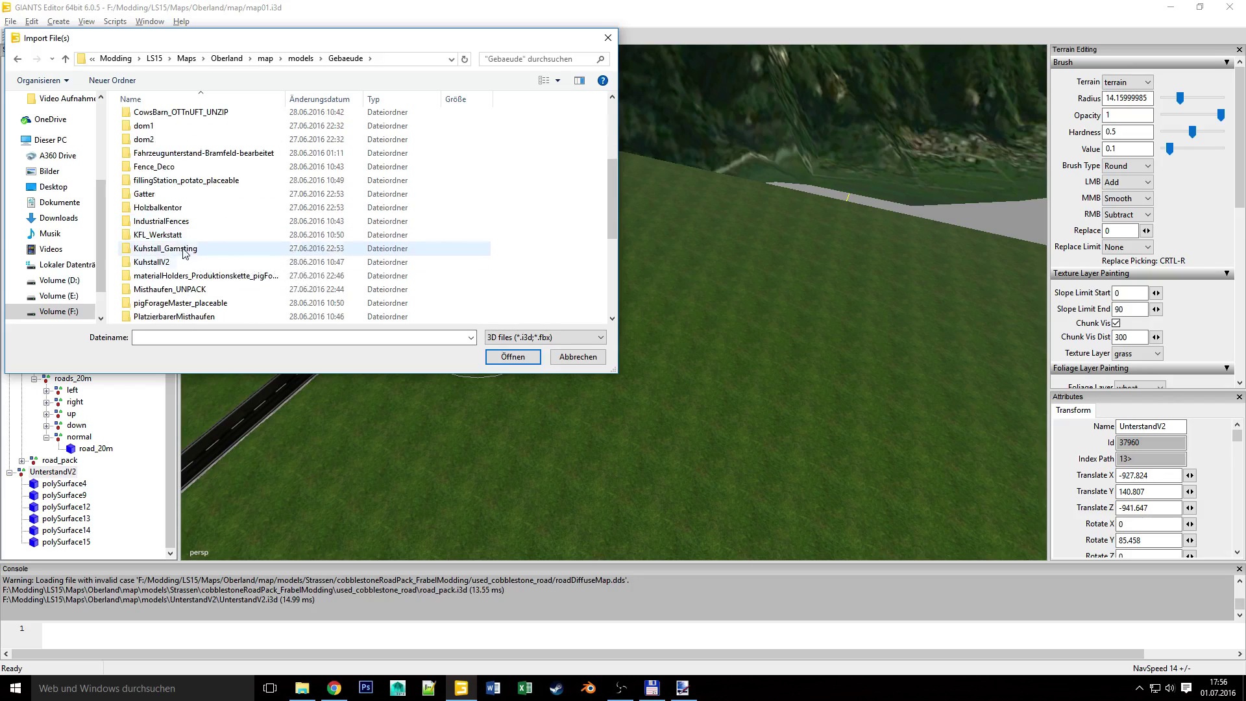
{"action": "scroll", "coordinate": [240, 259], "scroll_direction": "down", "scroll_amount": 2}
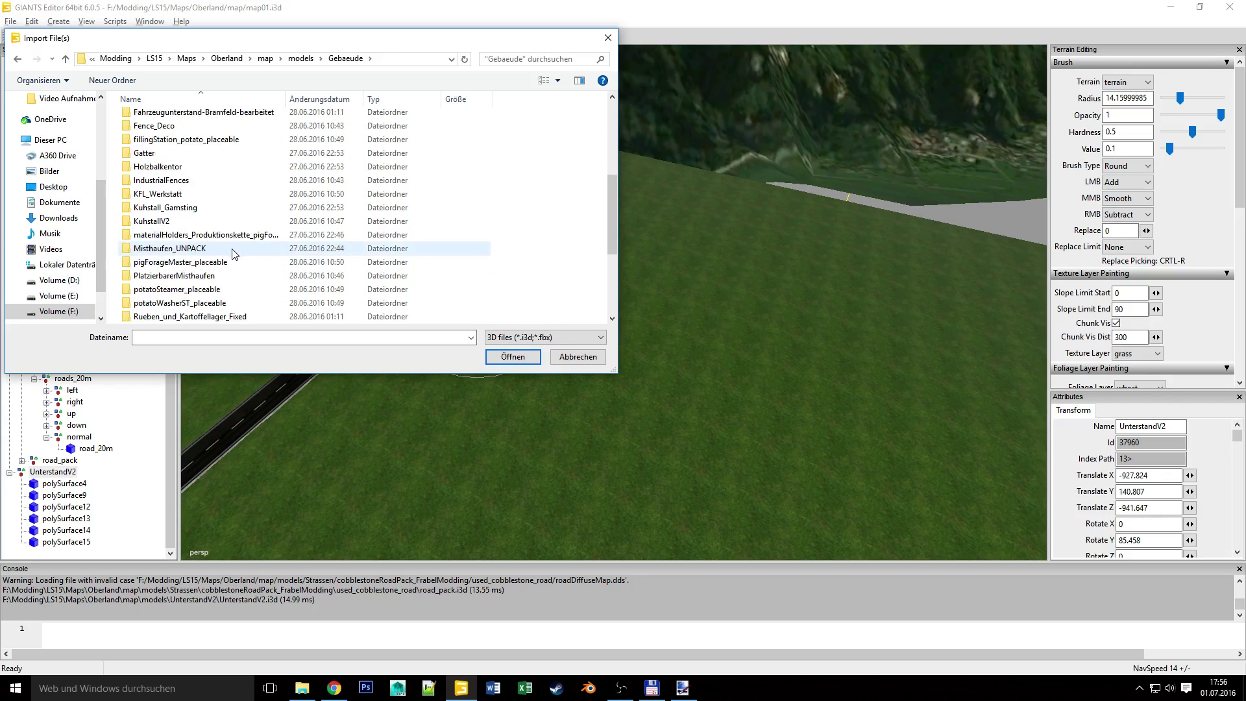
{"action": "scroll", "coordinate": [194, 295], "scroll_direction": "down", "scroll_amount": 2}
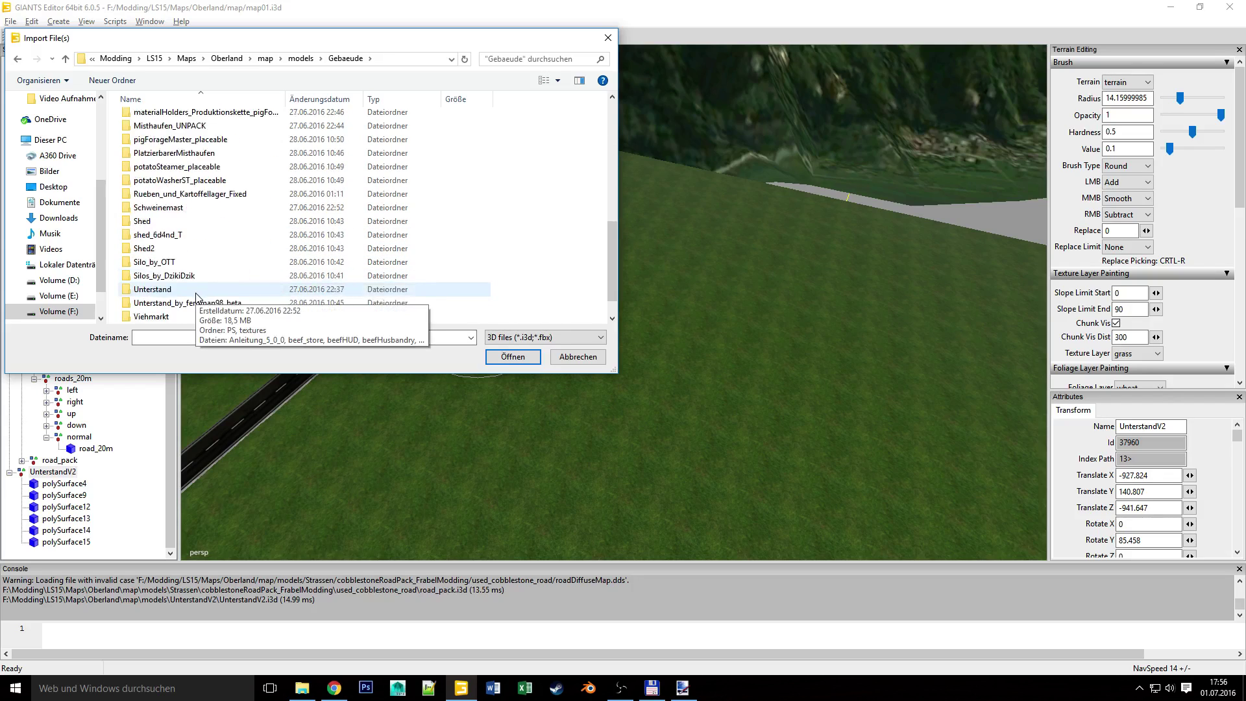
{"action": "scroll", "coordinate": [197, 296], "scroll_direction": "up", "scroll_amount": 1}
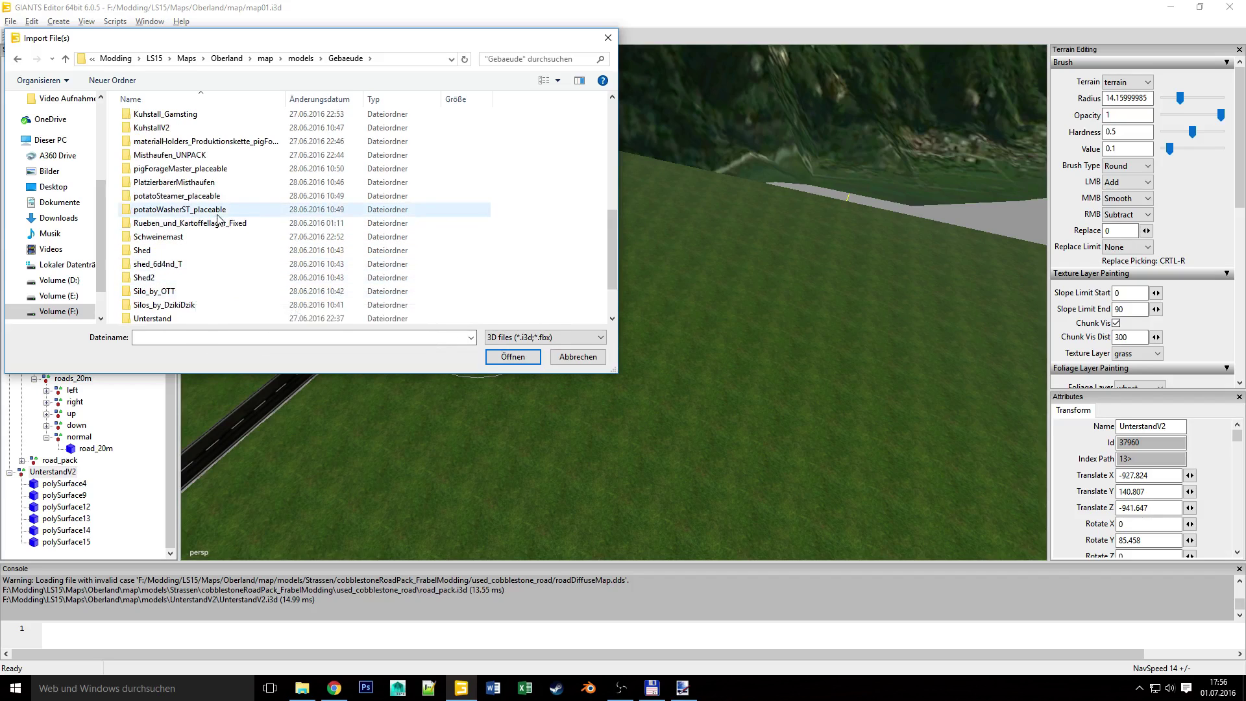
{"action": "double_click", "coordinate": [181, 206]}
{"action": "left_click", "coordinate": [164, 173]}
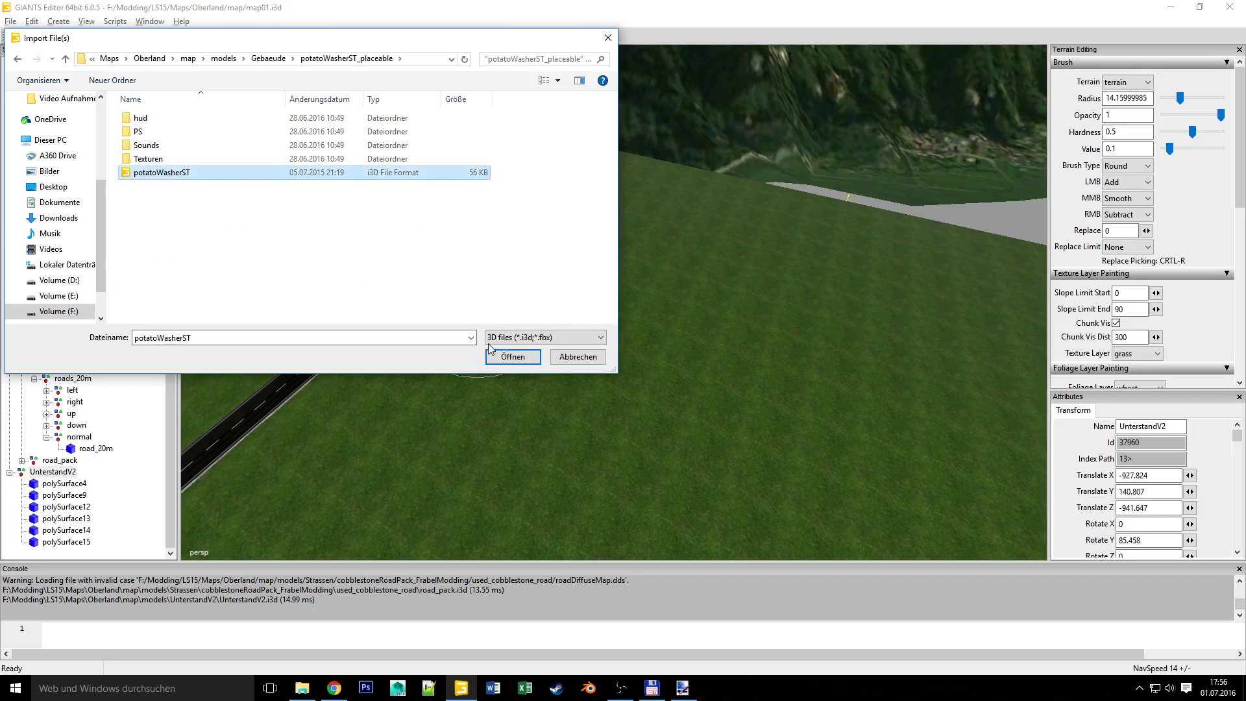
{"action": "left_click", "coordinate": [512, 356]}
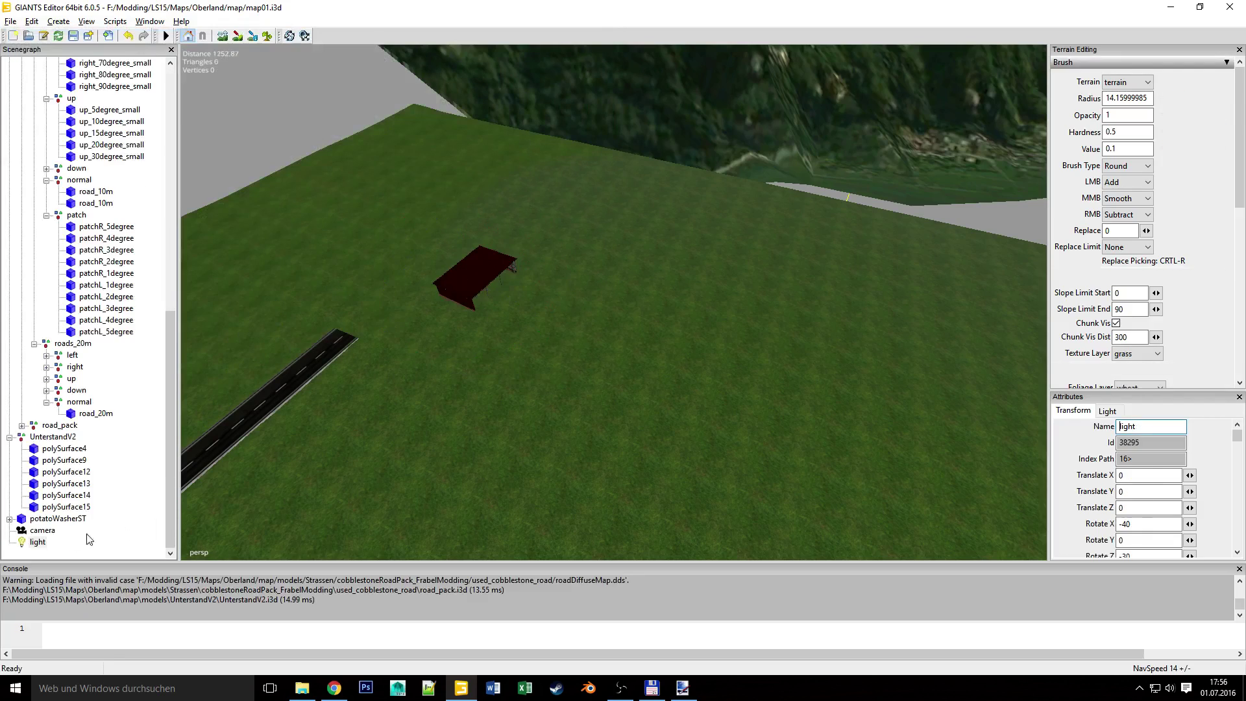
Place the potatoWasherST object on the grass behind the shelter at about X -901.04, Z -973.66.
{"action": "left_click", "coordinate": [39, 518]}
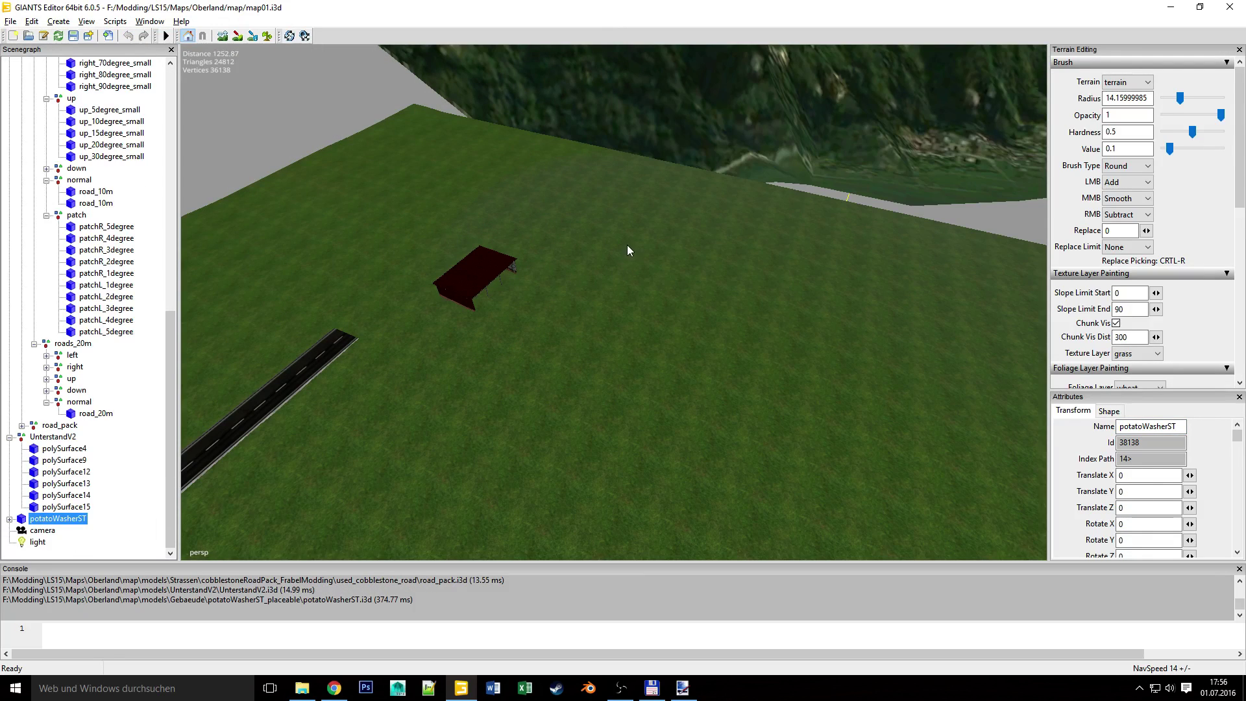
{"action": "key", "text": "ctrl+b"}
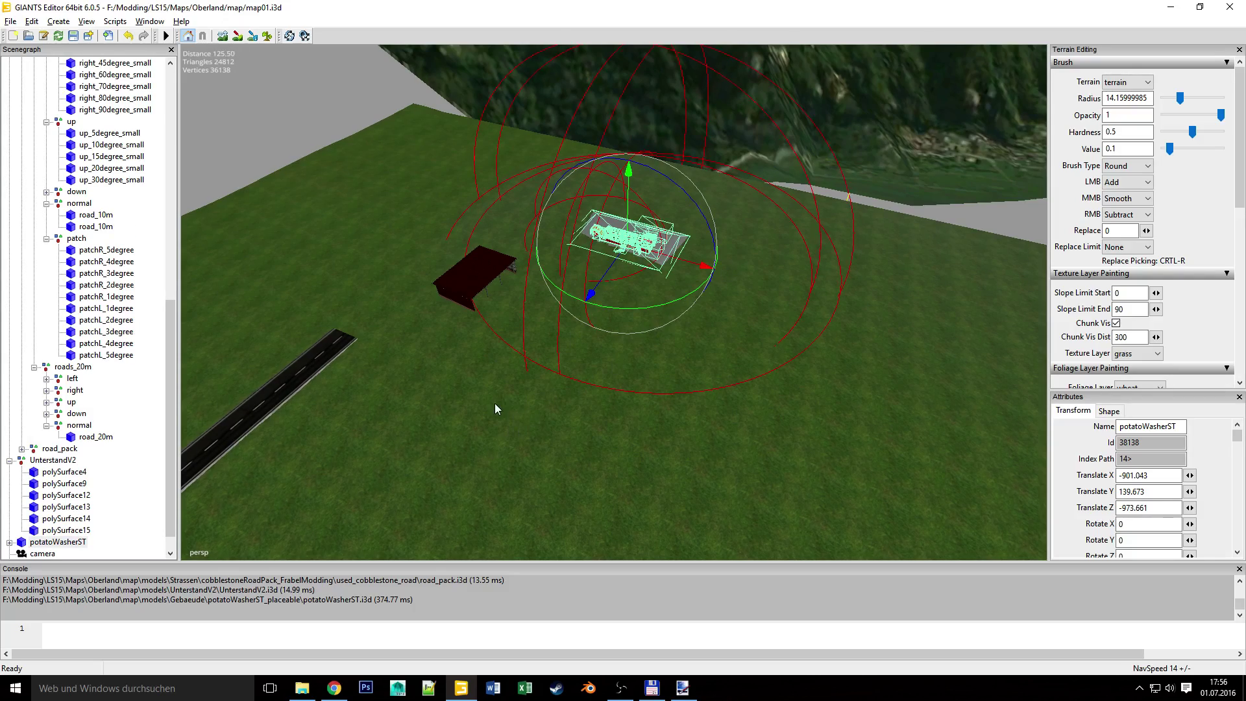
Examine the placed potatoWasherST from several sides, together with the shelter and the road.
{"action": "right_click_drag", "start_coordinate": [495, 403], "coordinate": [842, 311], "text": "alt"}
{"action": "left_click_drag", "start_coordinate": [842, 311], "coordinate": [578, 391], "text": "alt"}
{"action": "right_click_drag", "start_coordinate": [578, 396], "coordinate": [609, 357]}
{"action": "scroll", "coordinate": [637, 339], "scroll_direction": "down", "scroll_amount": 9}
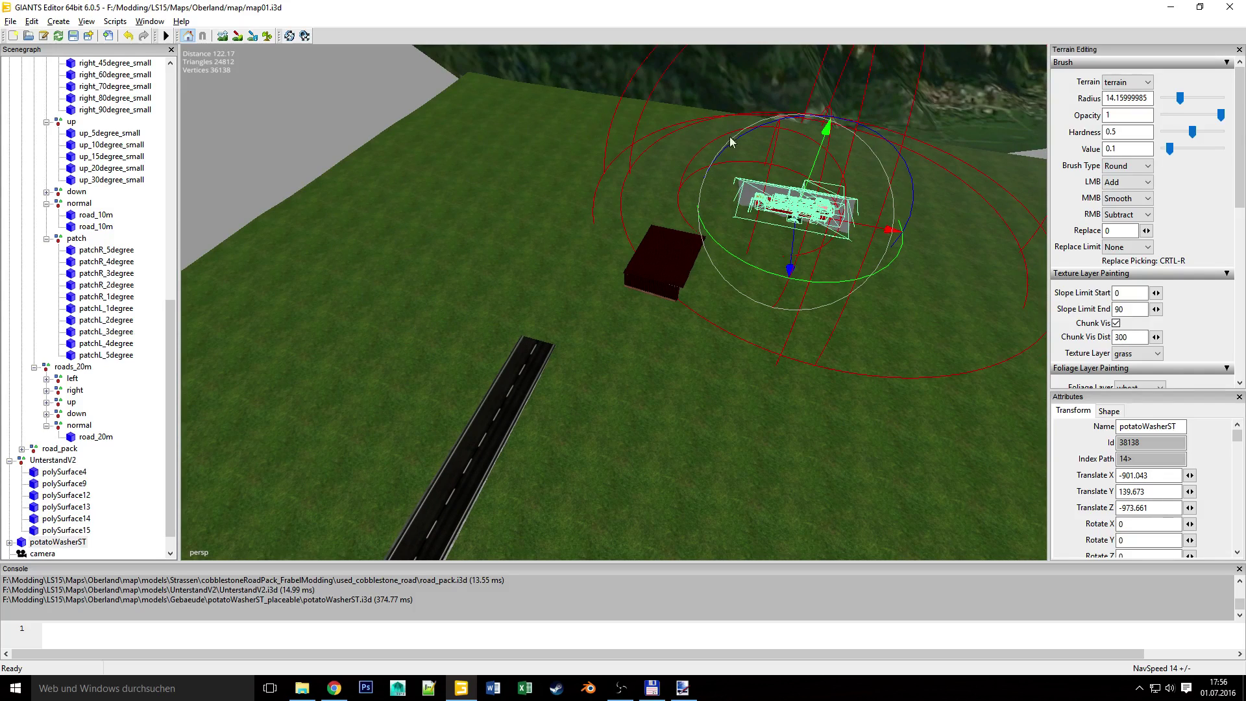
{"action": "right_click_drag", "start_coordinate": [631, 385], "coordinate": [626, 312]}
{"action": "right_click_drag", "start_coordinate": [579, 375], "coordinate": [615, 433]}
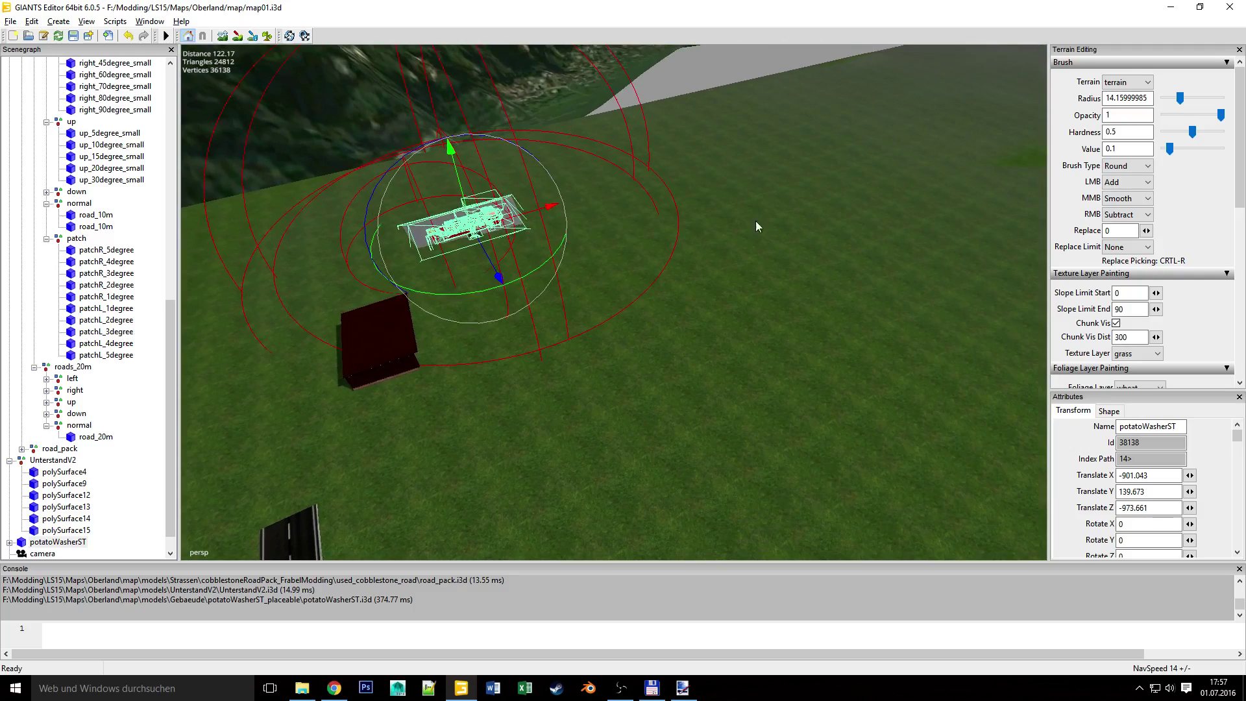
{"action": "right_click_drag", "start_coordinate": [702, 390], "coordinate": [660, 342]}
{"action": "right_click_drag", "start_coordinate": [611, 466], "coordinate": [447, 387]}
{"action": "right_click_drag", "start_coordinate": [474, 443], "coordinate": [839, 291]}
{"action": "right_click_drag", "start_coordinate": [702, 374], "coordinate": [312, 524]}
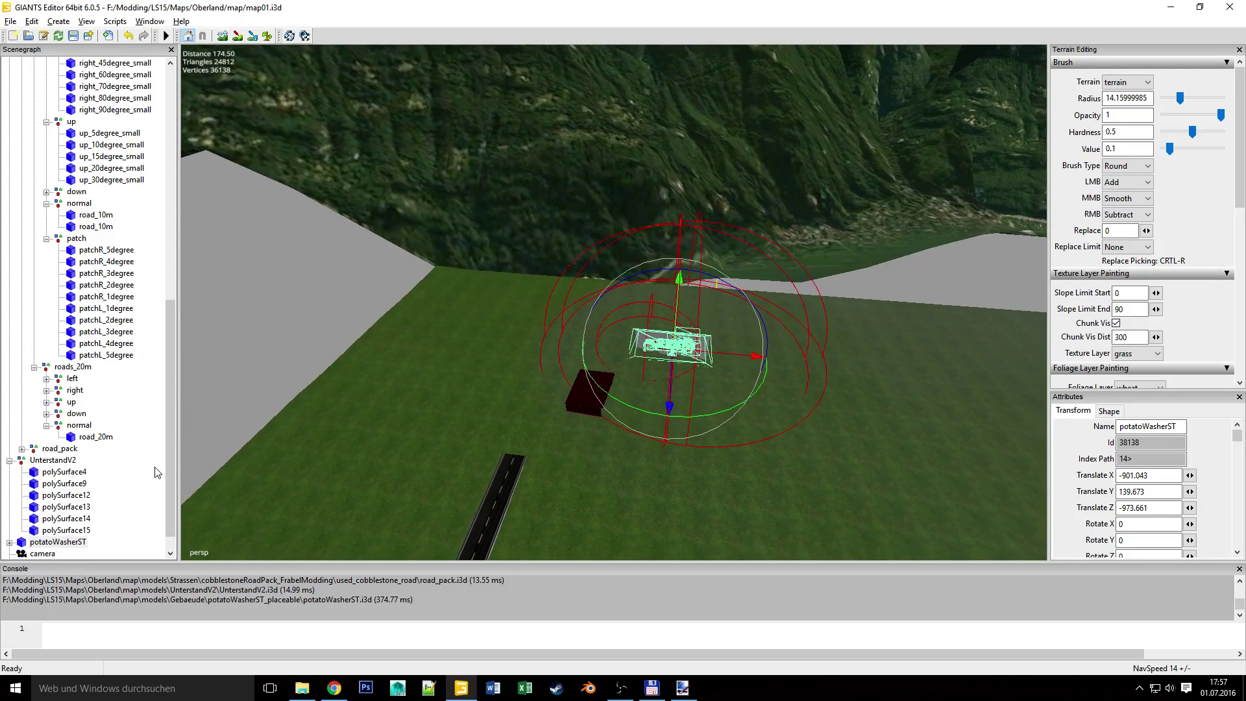
Delete the light and the camera that were imported with potatoWasherST.
{"action": "scroll", "coordinate": [170, 459], "scroll_direction": "down", "scroll_amount": 1}
{"action": "left_click", "coordinate": [37, 542]}
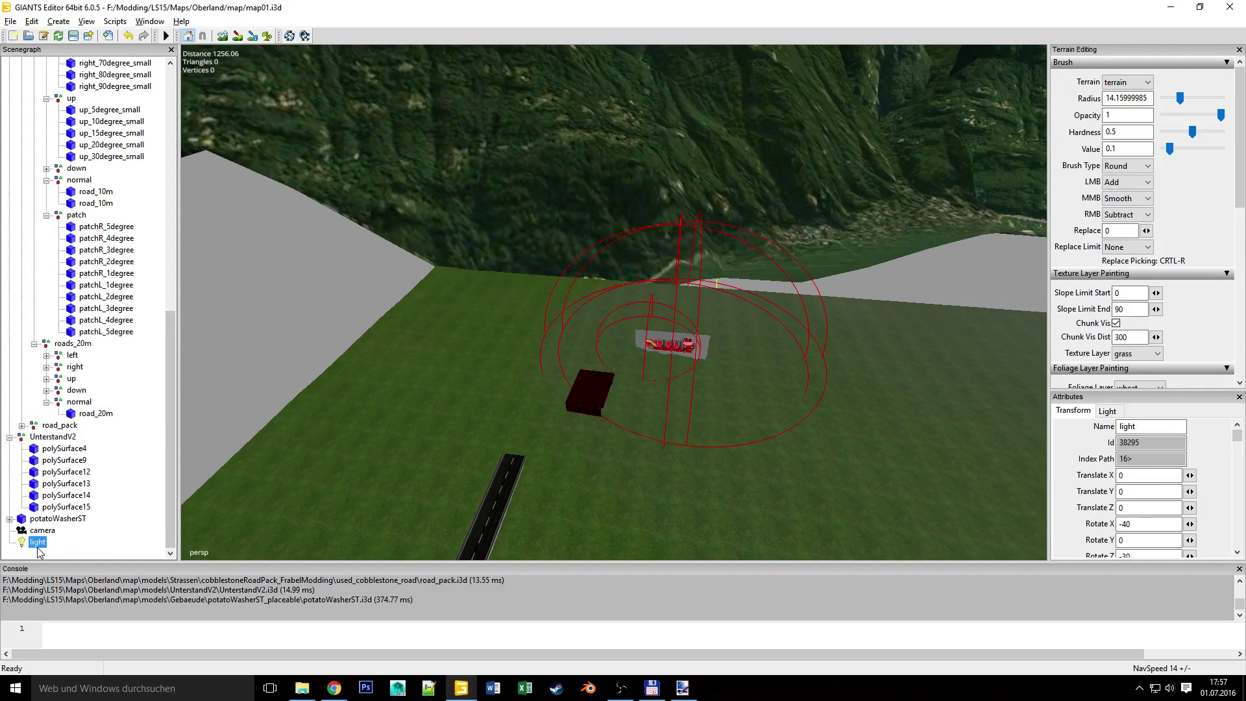
{"action": "key", "text": "Delete"}
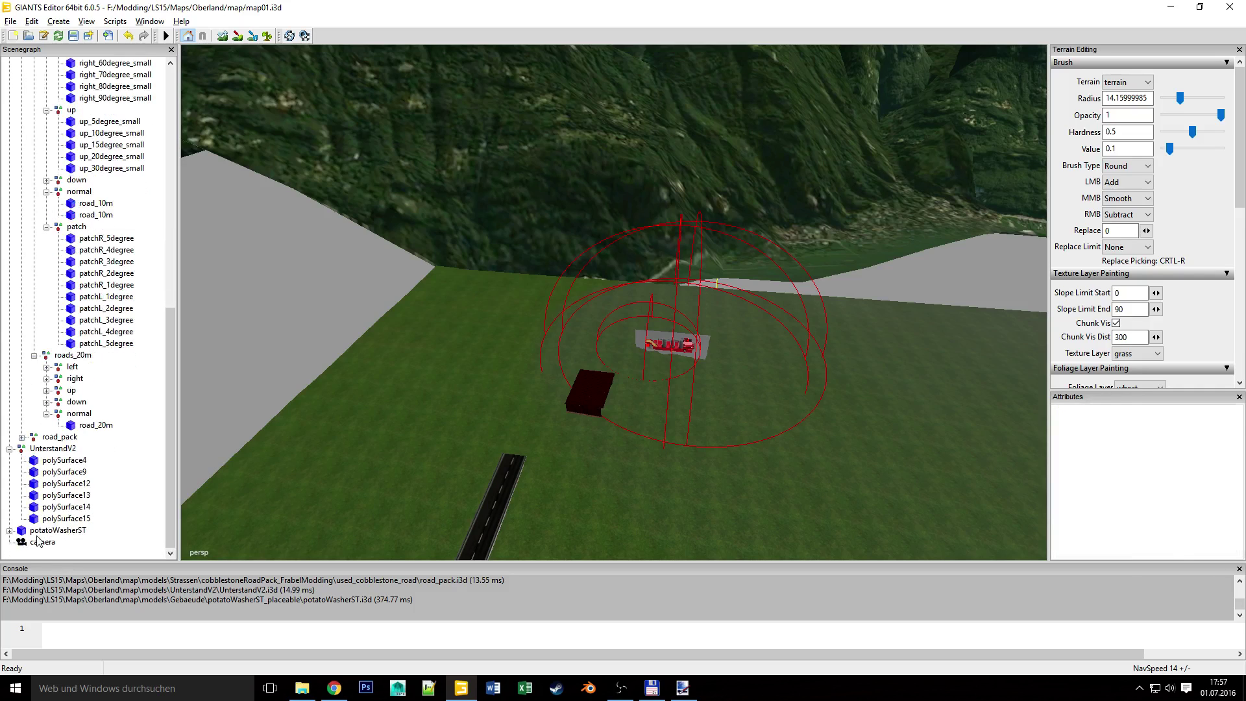
{"action": "left_click", "coordinate": [39, 539]}
{"action": "key", "text": "Delete"}
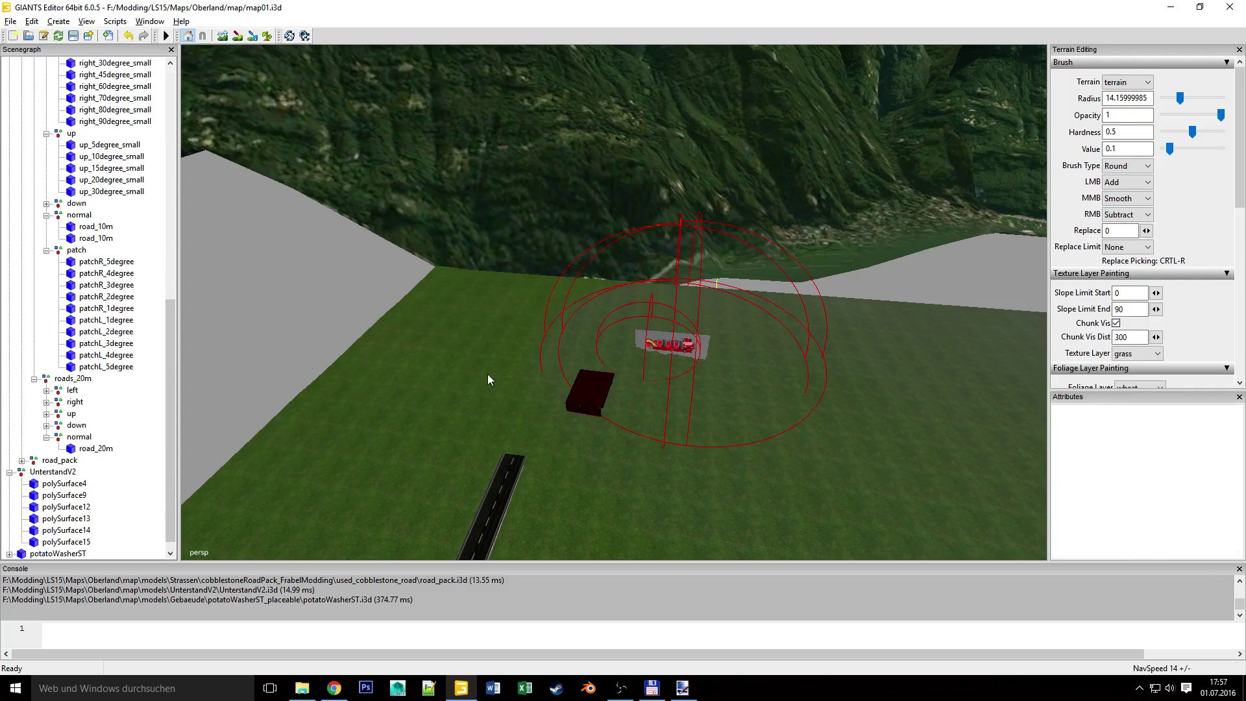
Examine the free grass near the road's end and the pieces in the roads_10m and roads_20m groups, with the 10 m down group expanded.
{"action": "left_click_drag", "start_coordinate": [508, 360], "coordinate": [509, 453], "text": "alt"}
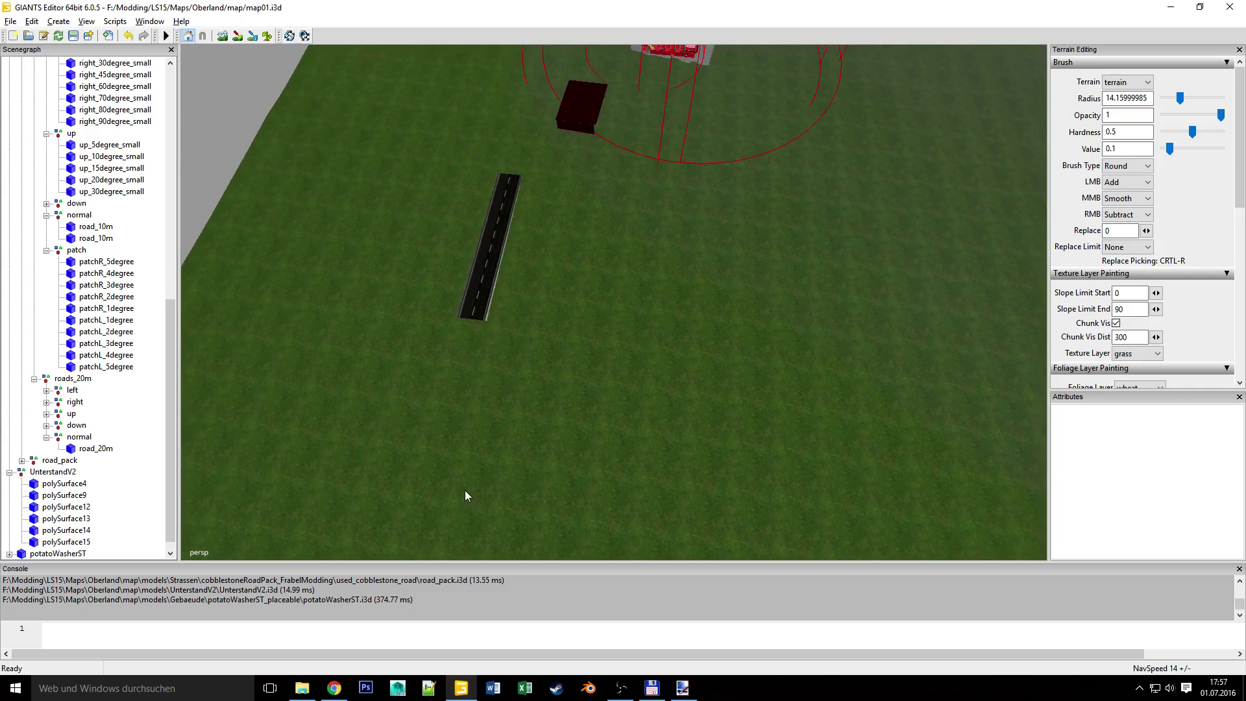
{"action": "right_click_drag", "start_coordinate": [464, 492], "coordinate": [706, 301], "text": "alt"}
{"action": "left_click_drag", "start_coordinate": [706, 301], "coordinate": [548, 307], "text": "alt"}
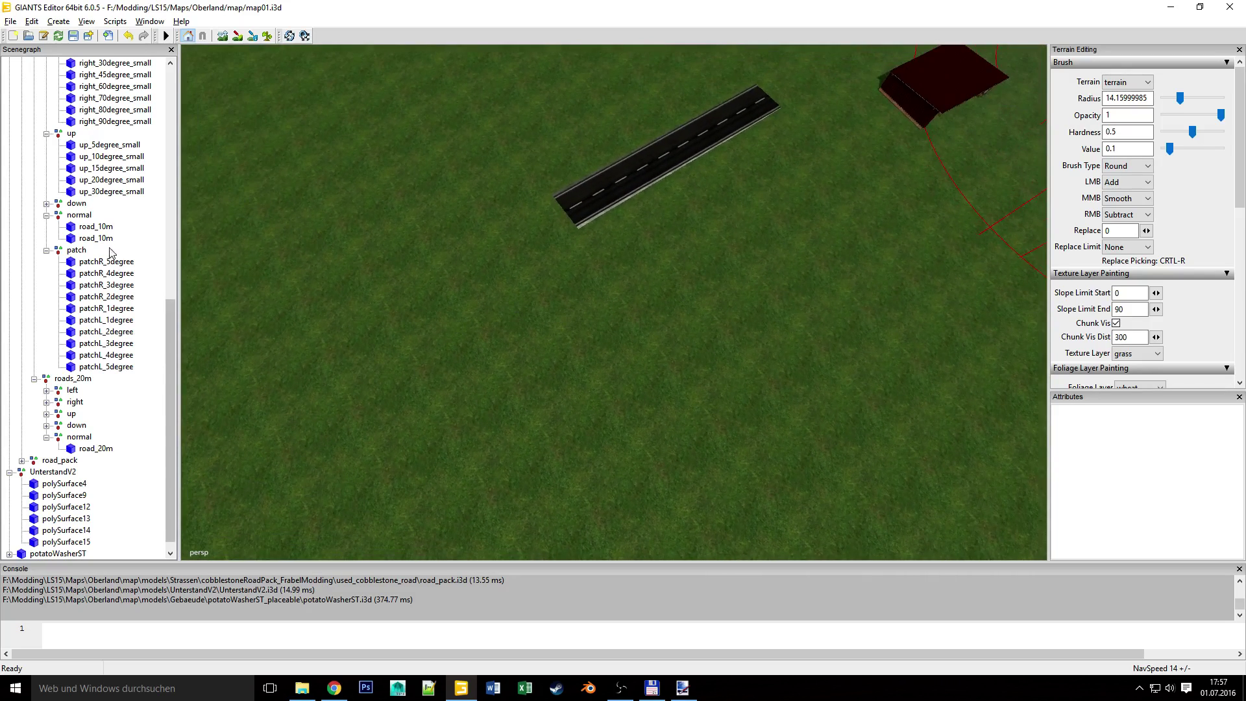
{"action": "left_click", "coordinate": [47, 204]}
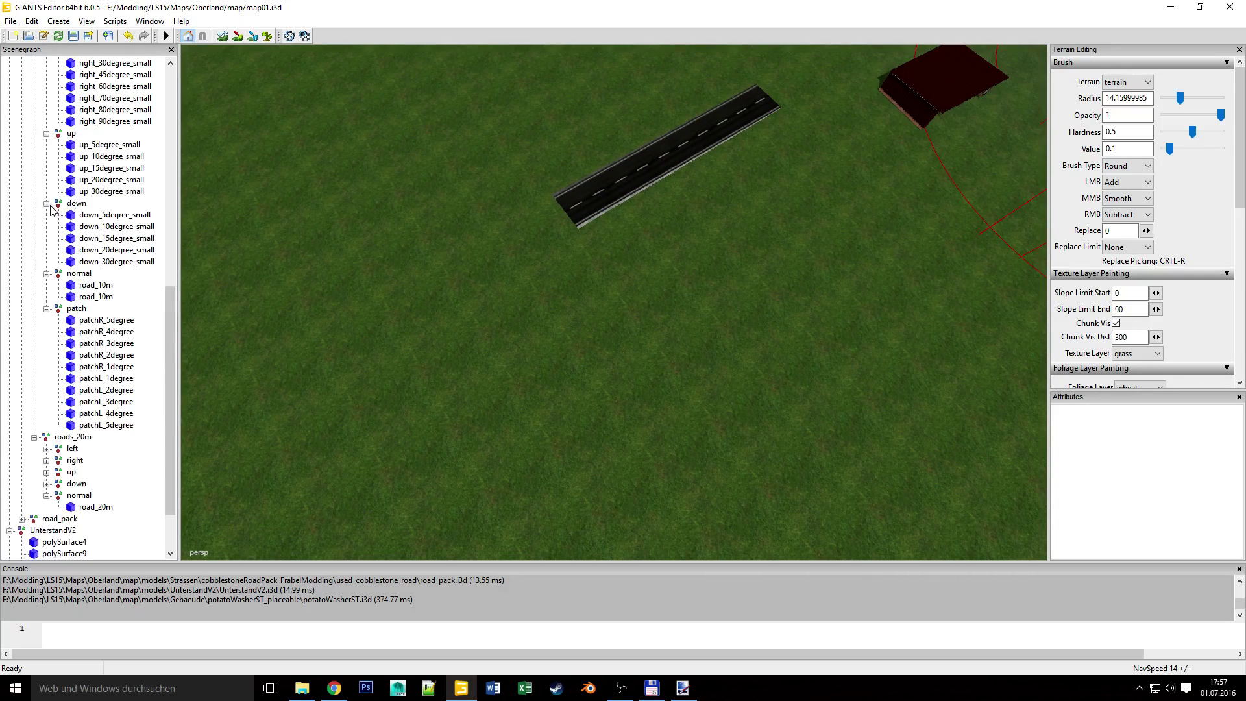
{"action": "scroll", "coordinate": [109, 476], "scroll_direction": "down", "scroll_amount": 2}
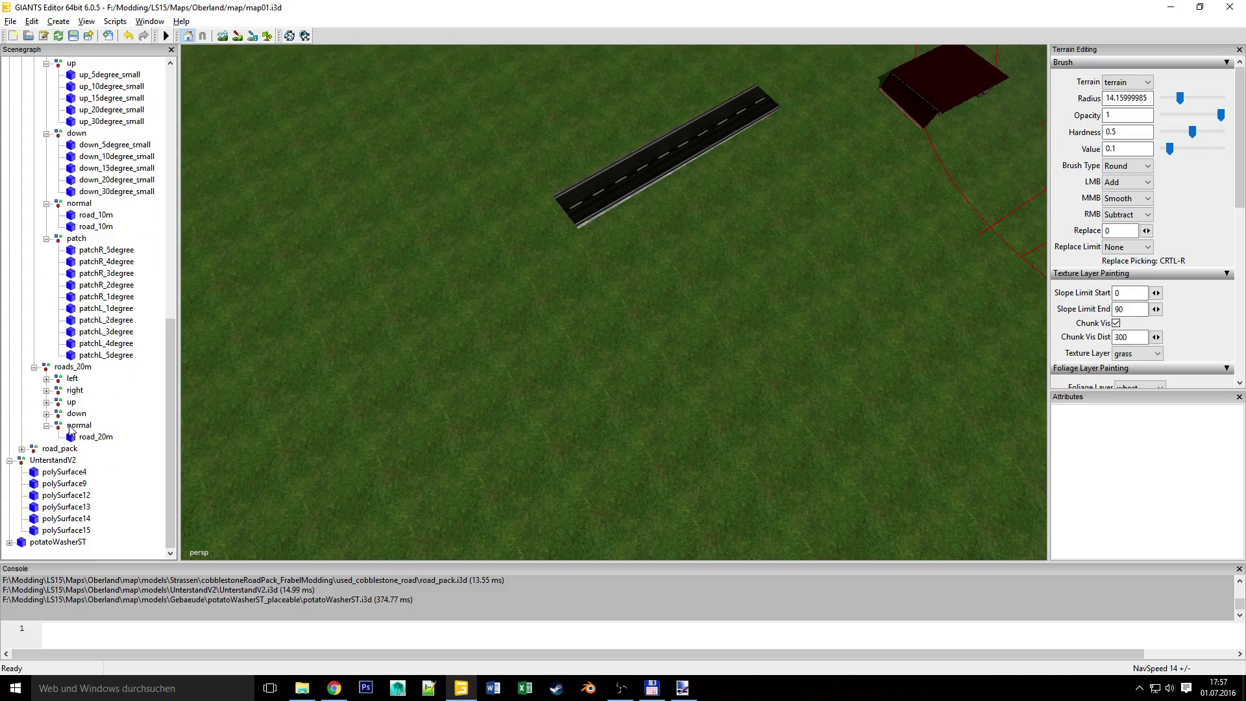
{"action": "scroll", "coordinate": [107, 377], "scroll_direction": "up", "scroll_amount": 8}
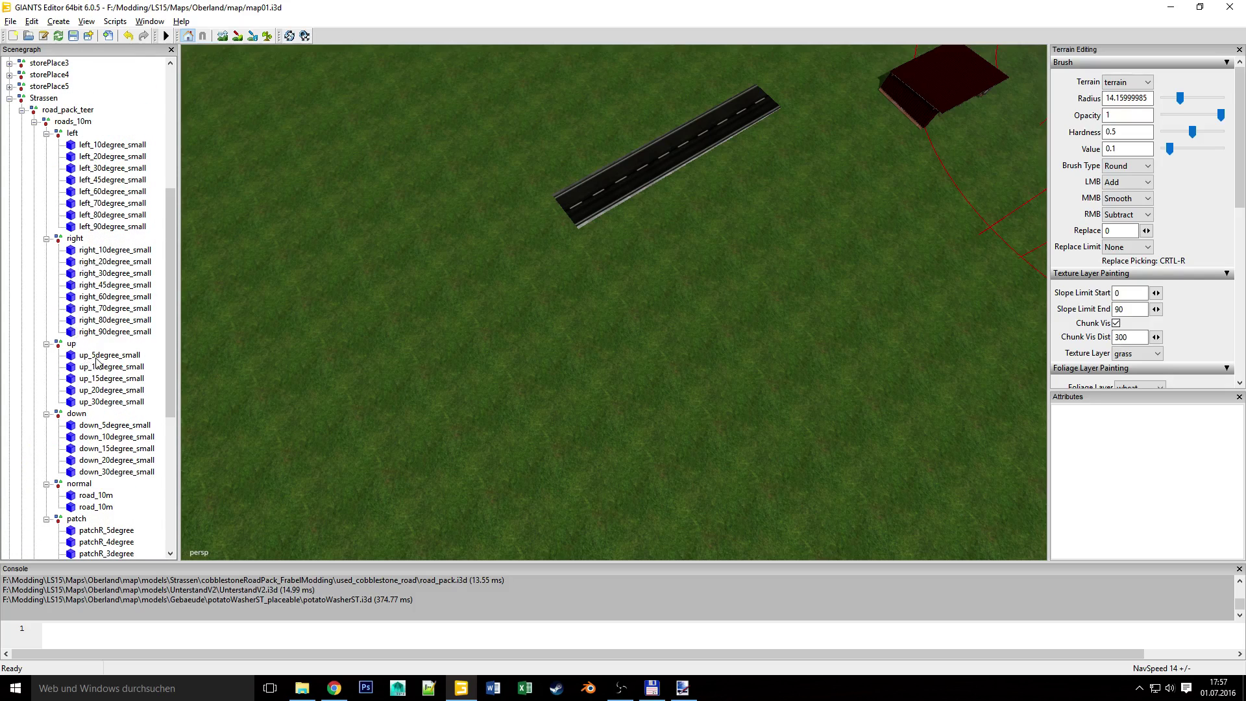
{"action": "scroll", "coordinate": [93, 401], "scroll_direction": "down", "scroll_amount": 4}
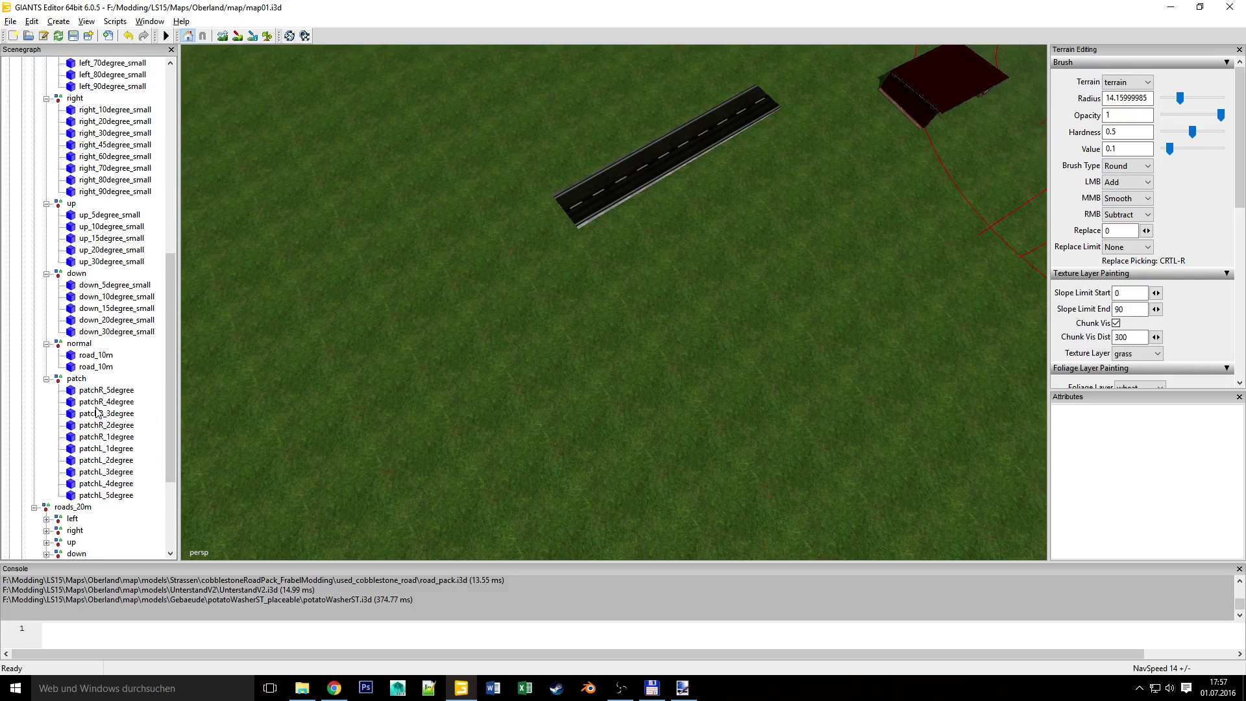
{"action": "scroll", "coordinate": [97, 412], "scroll_direction": "down", "scroll_amount": 1}
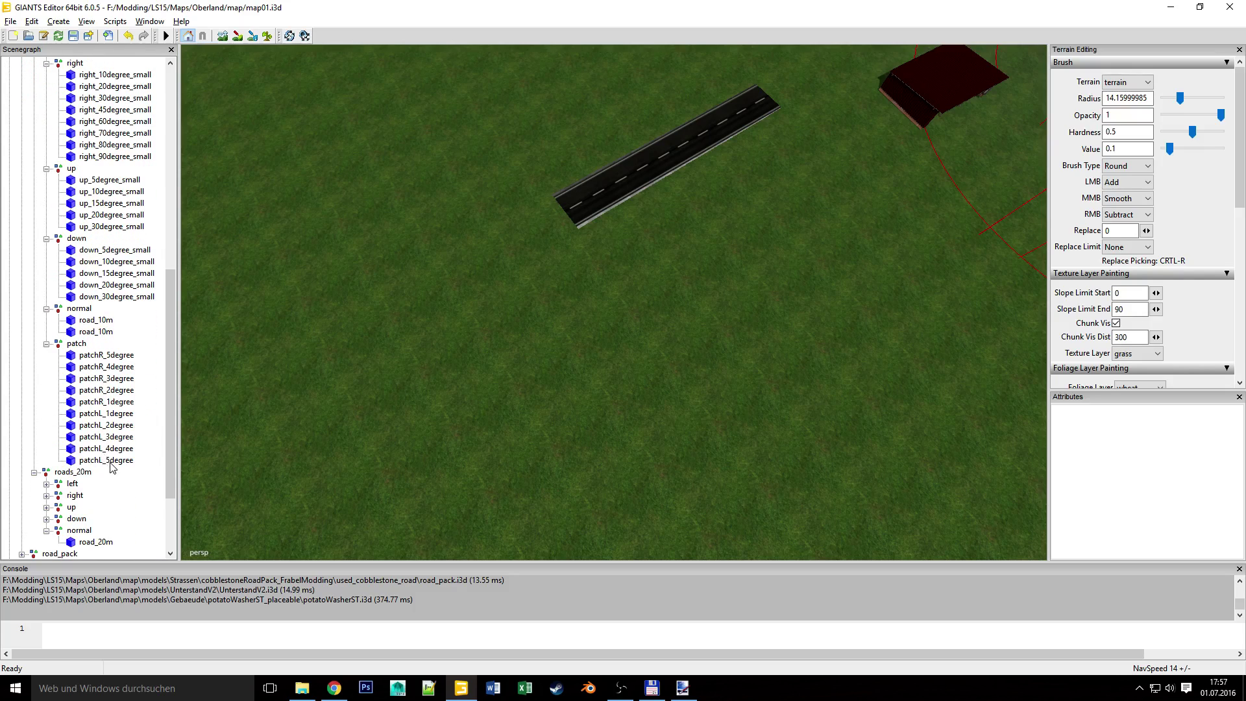
{"action": "scroll", "coordinate": [111, 467], "scroll_direction": "up", "scroll_amount": 4}
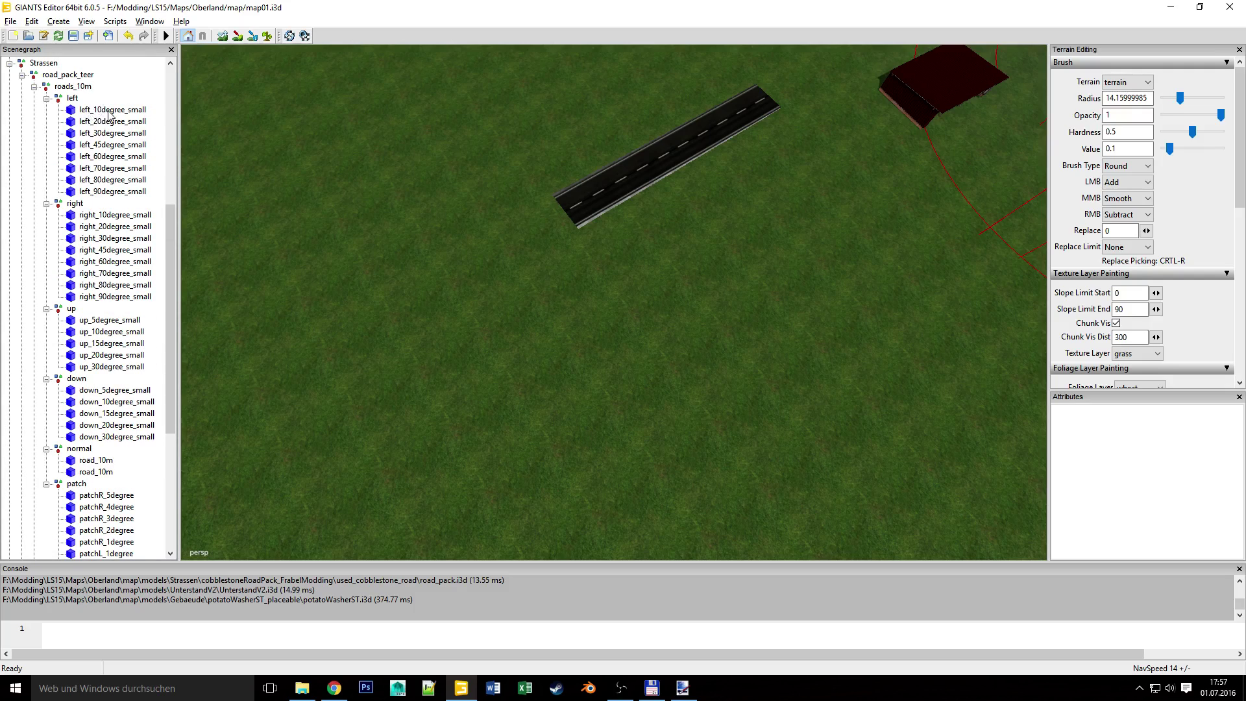
Move the left_90degree_small curve in the roads_10m group along its X axis to about X -12.92.
{"action": "left_click", "coordinate": [109, 111]}
{"action": "key", "text": "f"}
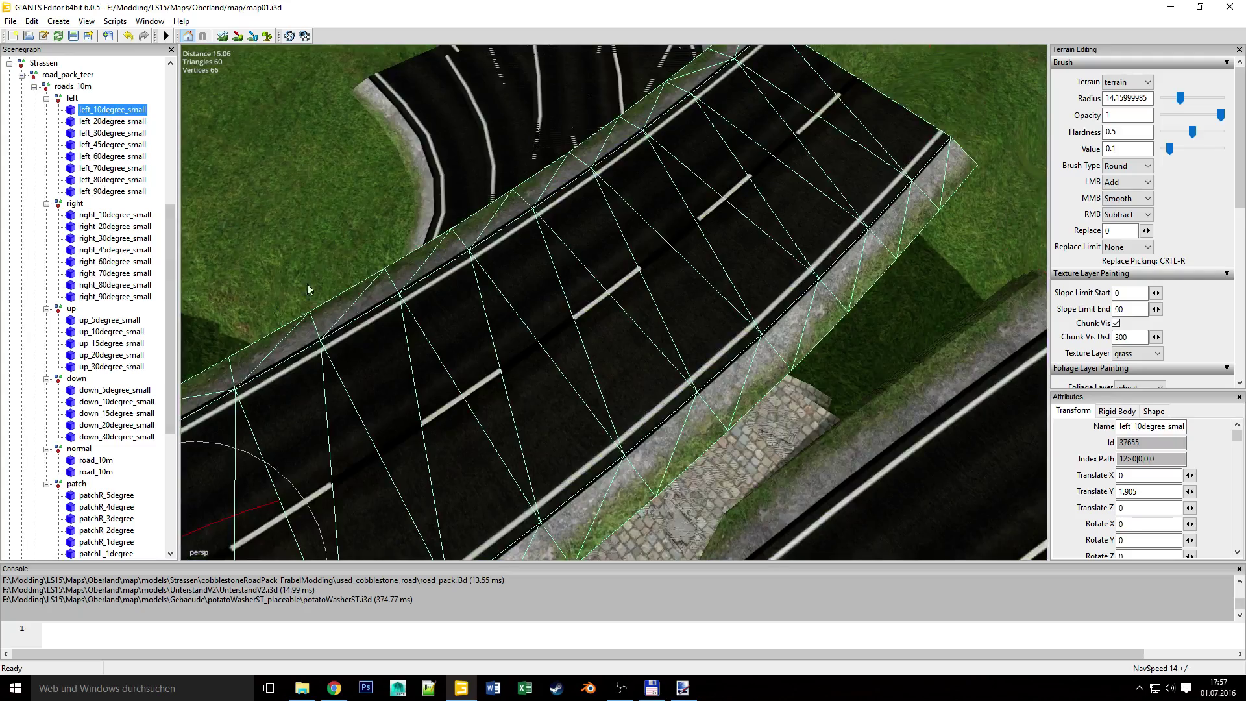
{"action": "scroll", "coordinate": [596, 347], "scroll_direction": "down", "scroll_amount": 5}
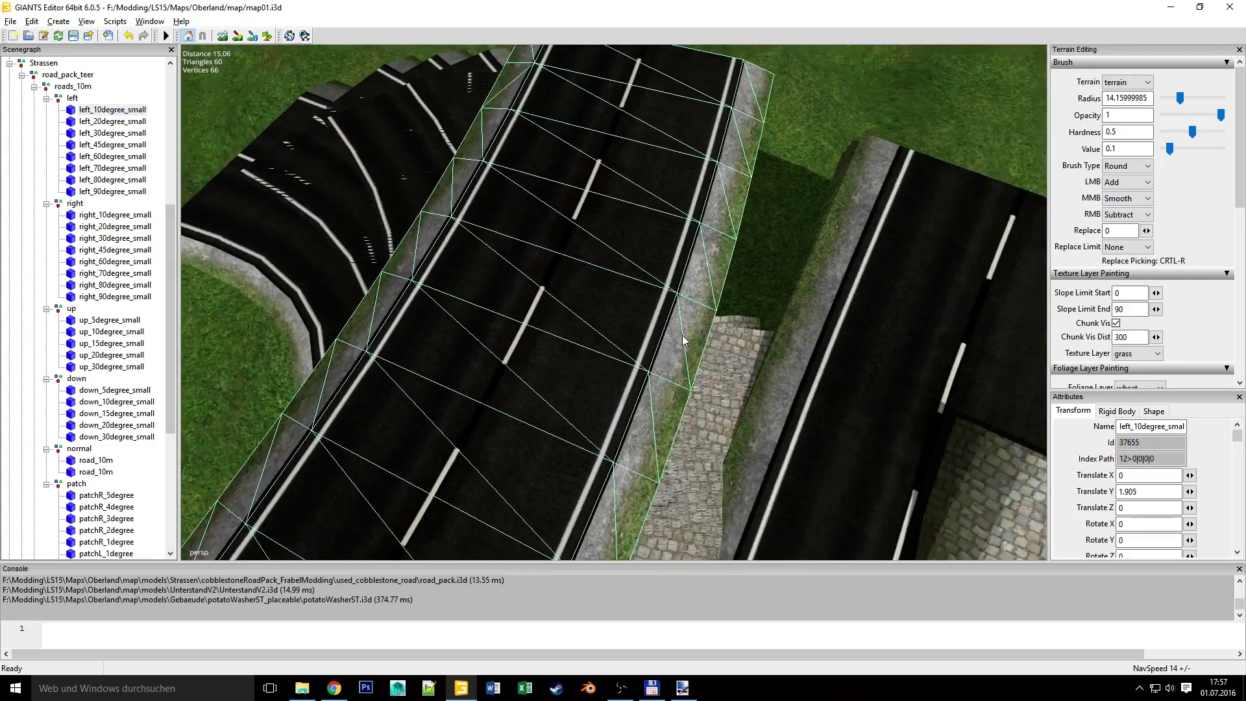
{"action": "left_click", "coordinate": [495, 289]}
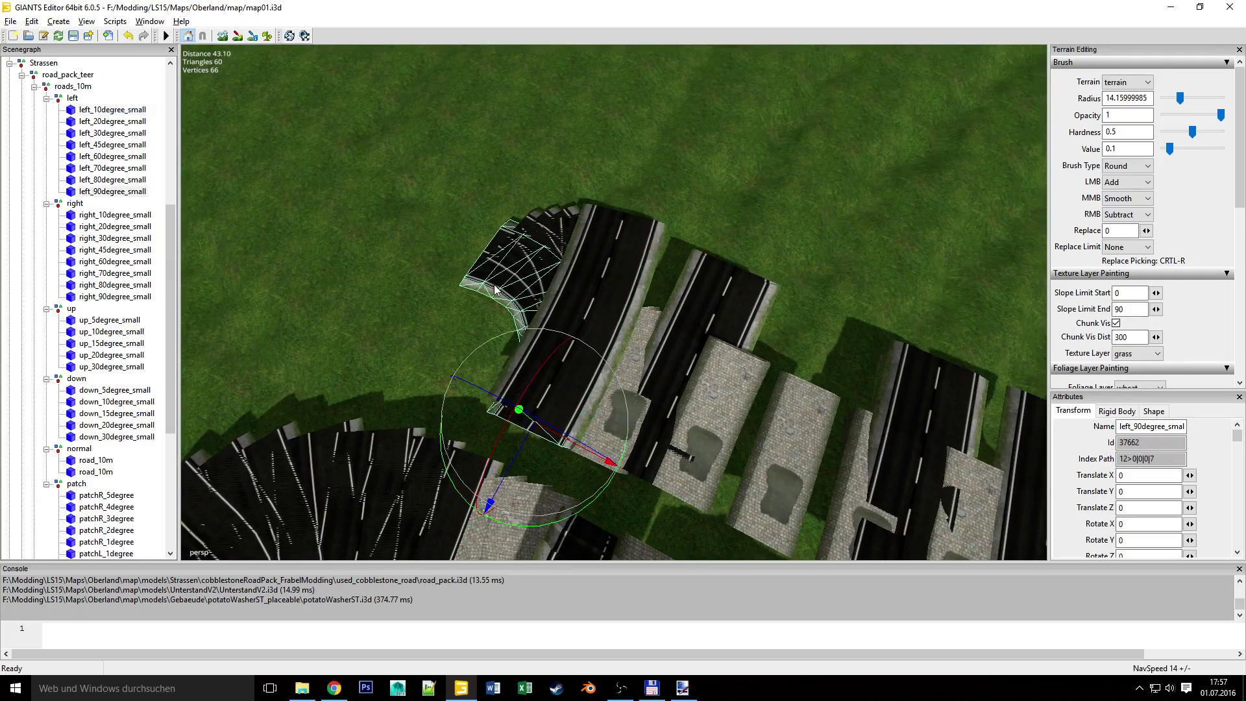
{"action": "left_click_drag", "start_coordinate": [556, 439], "coordinate": [411, 382]}
{"action": "left_click_drag", "start_coordinate": [411, 382], "coordinate": [689, 397], "text": "alt"}
{"action": "middle_click_drag", "start_coordinate": [689, 392], "coordinate": [838, 360]}
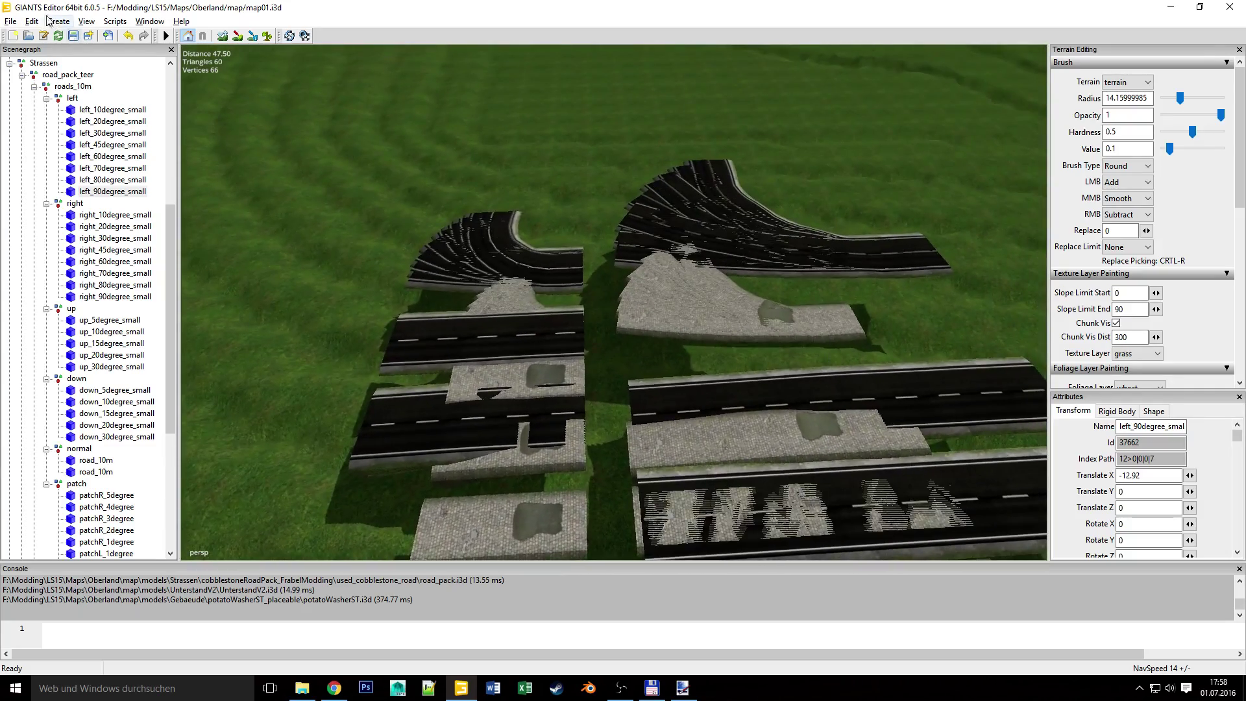
Start importing a model and browse to the Strassen folder inside the Oberland map's models folder.
{"action": "left_click", "coordinate": [25, 21]}
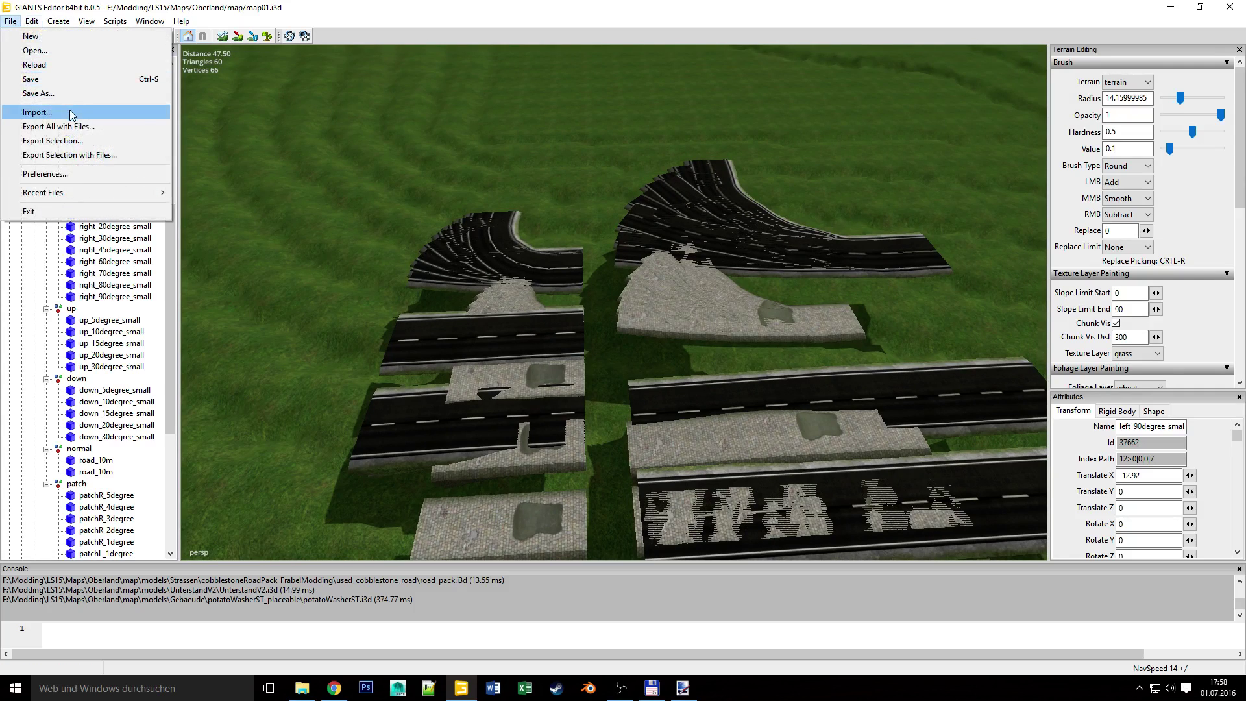
{"action": "left_click", "coordinate": [39, 104]}
{"action": "left_click", "coordinate": [275, 59]}
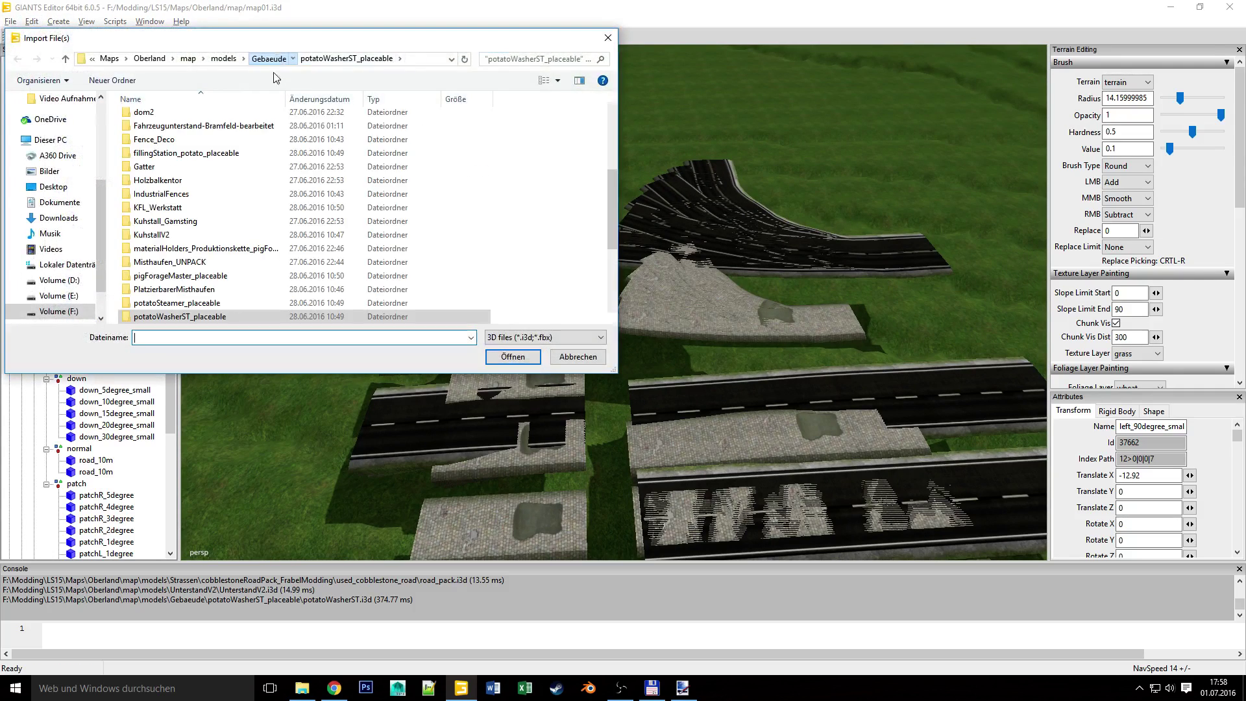
{"action": "scroll", "coordinate": [184, 236], "scroll_direction": "up", "scroll_amount": 5}
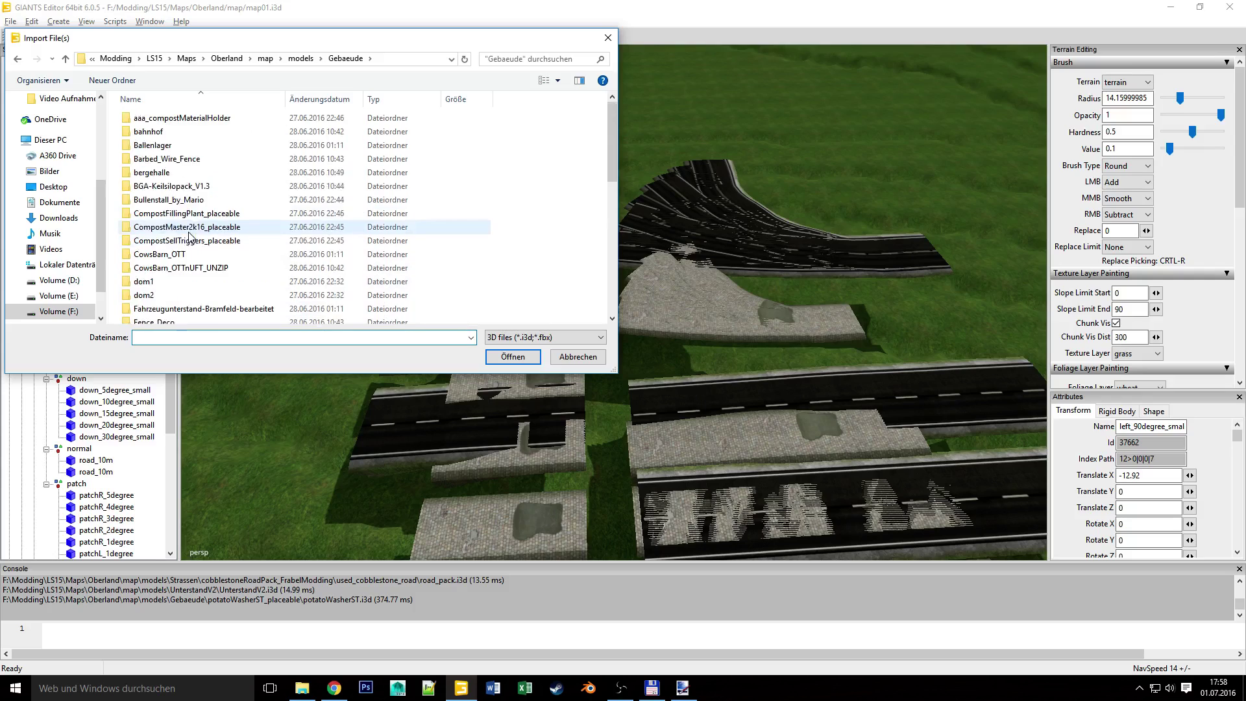
{"action": "left_click", "coordinate": [25, 61]}
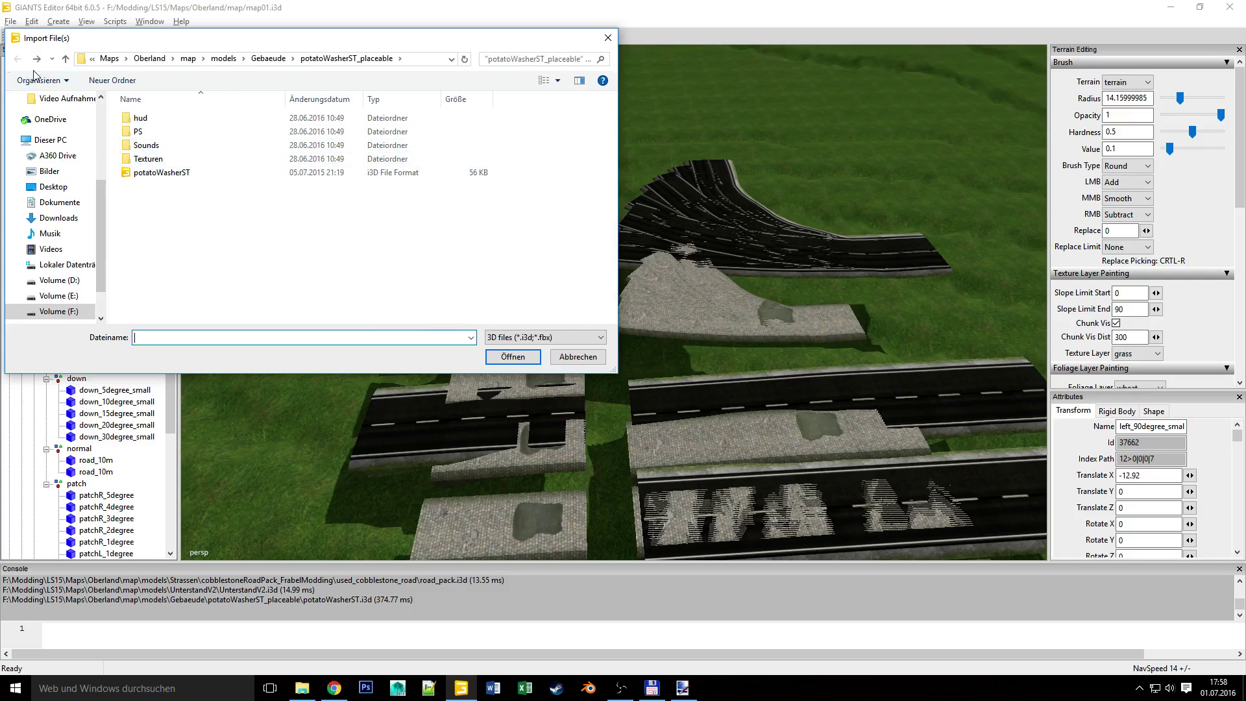
{"action": "left_click", "coordinate": [267, 60]}
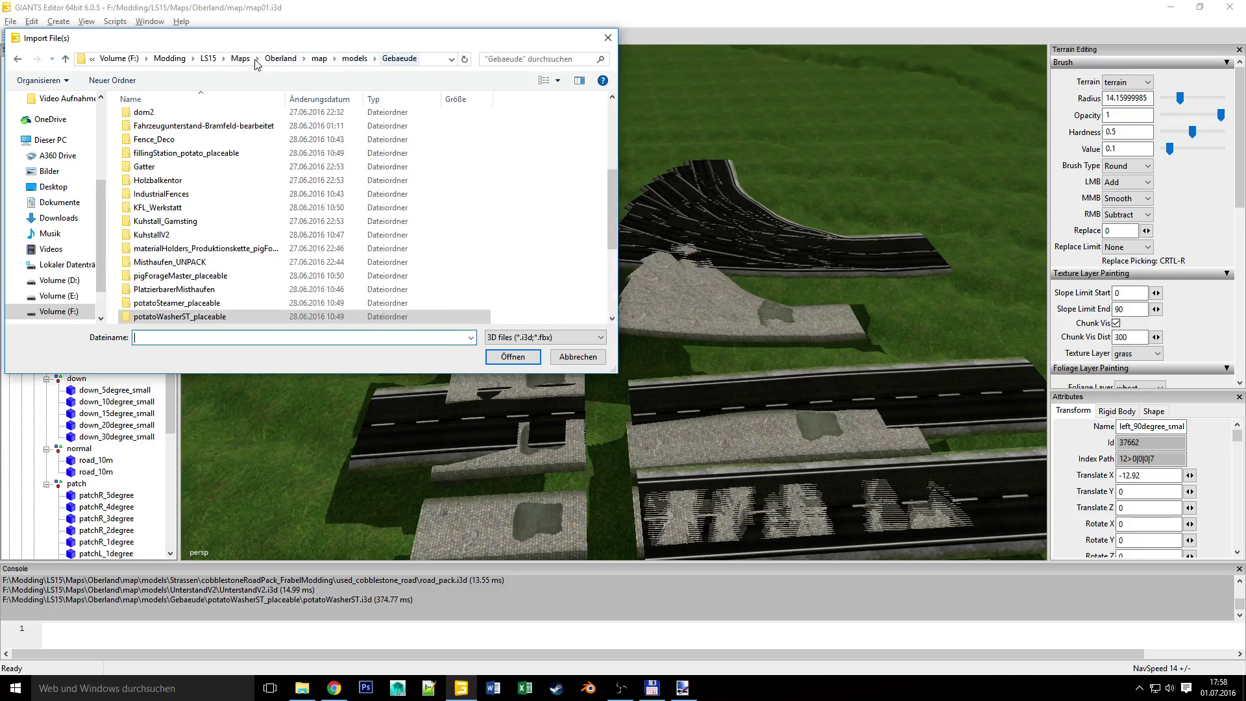
{"action": "left_click", "coordinate": [301, 59]}
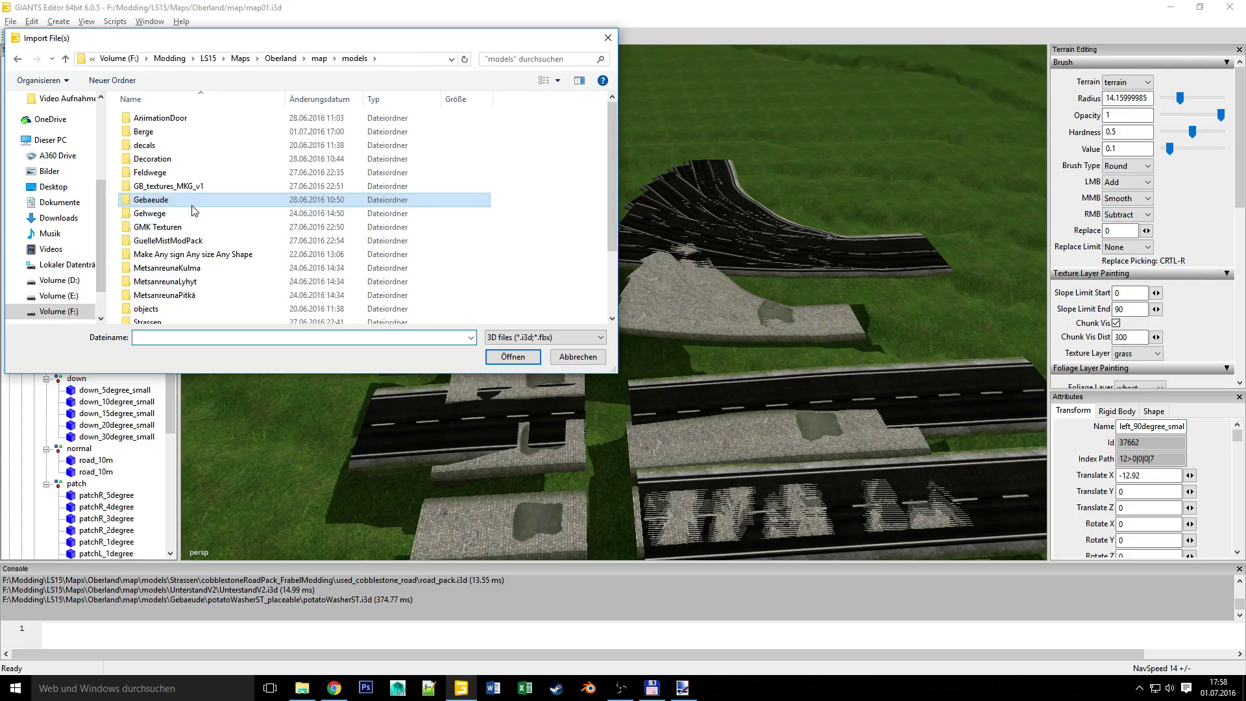
{"action": "scroll", "coordinate": [181, 247], "scroll_direction": "down", "scroll_amount": 2}
{"action": "double_click", "coordinate": [181, 235]}
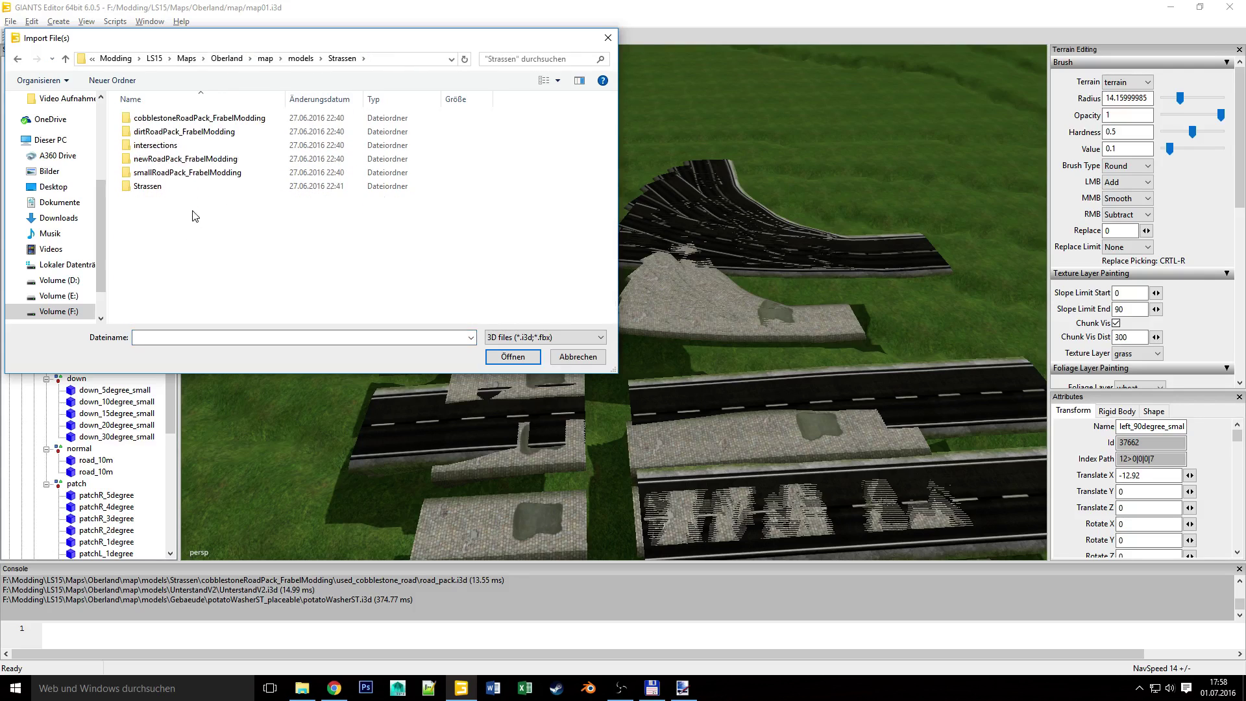
Import the croisement i3d file from the intersections folder.
{"action": "double_click", "coordinate": [210, 161]}
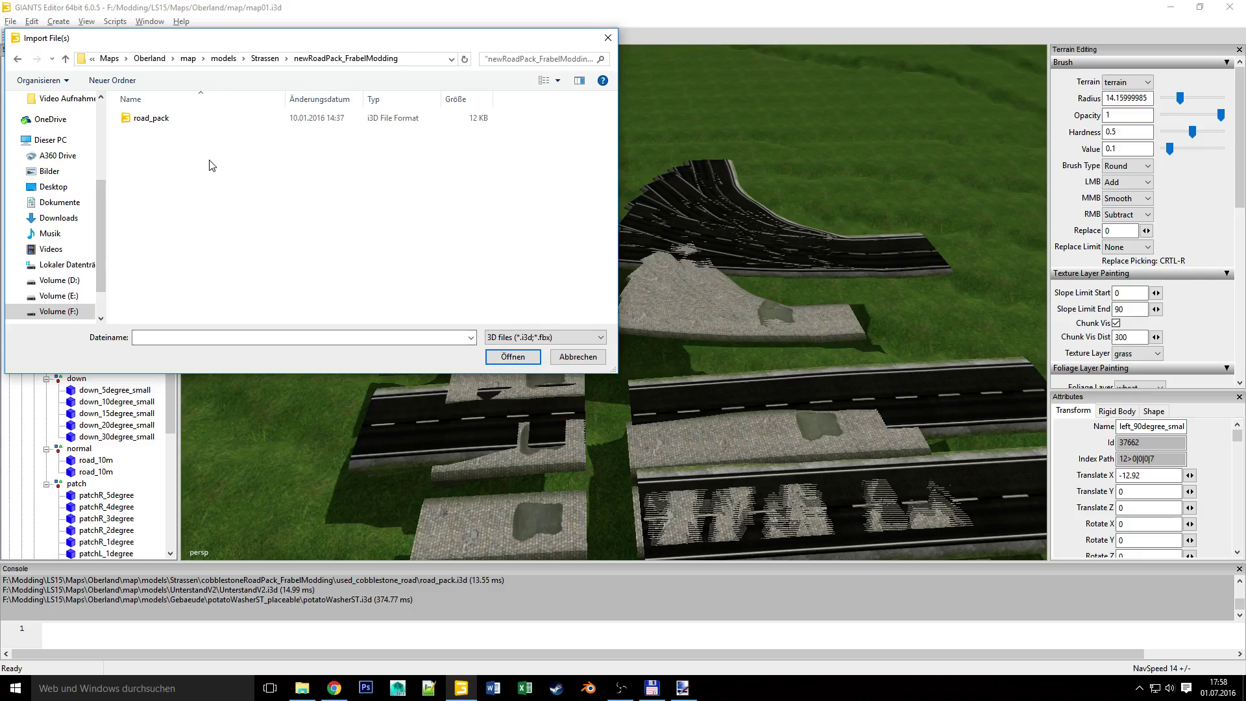
{"action": "left_click", "coordinate": [18, 59]}
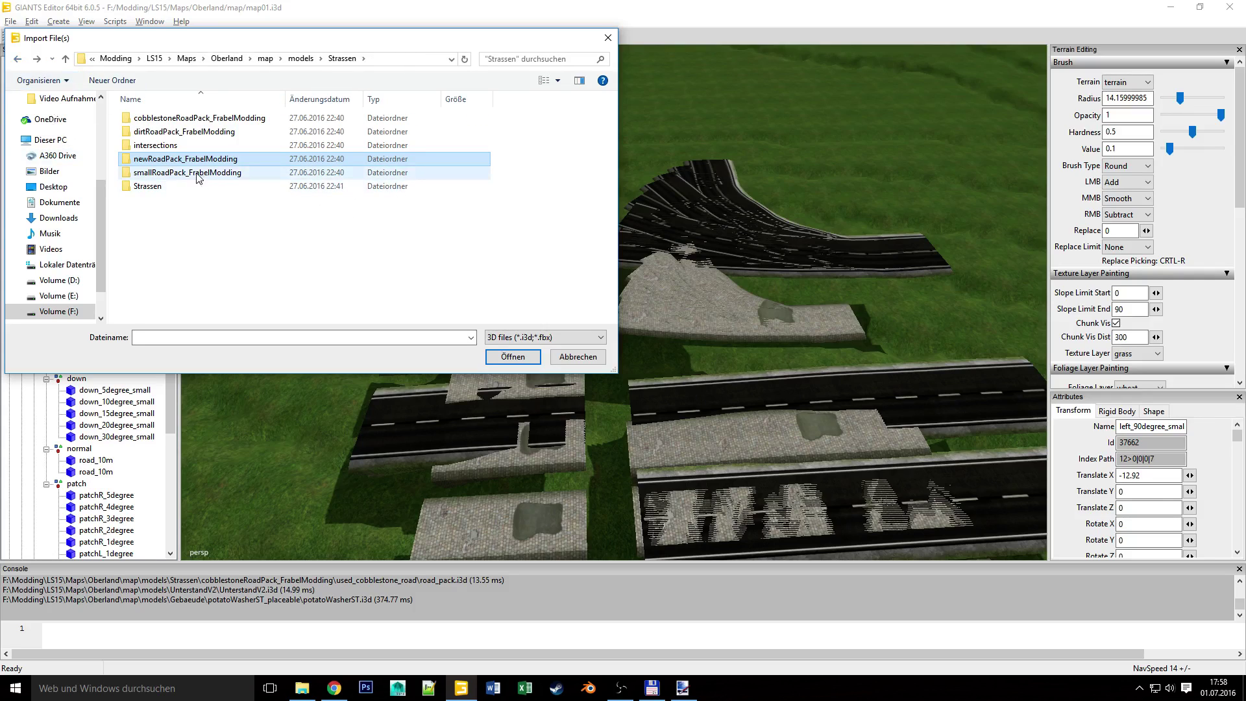
{"action": "left_click", "coordinate": [173, 149]}
{"action": "double_click", "coordinate": [173, 147]}
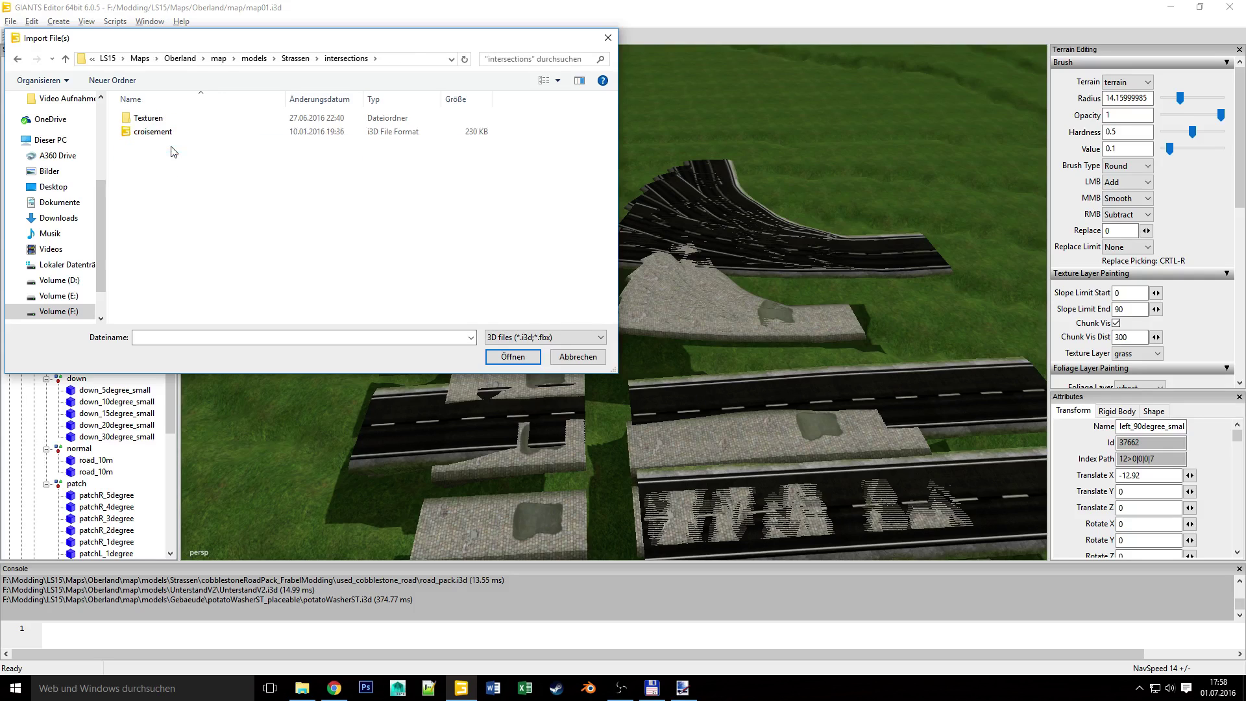
{"action": "left_click", "coordinate": [165, 133]}
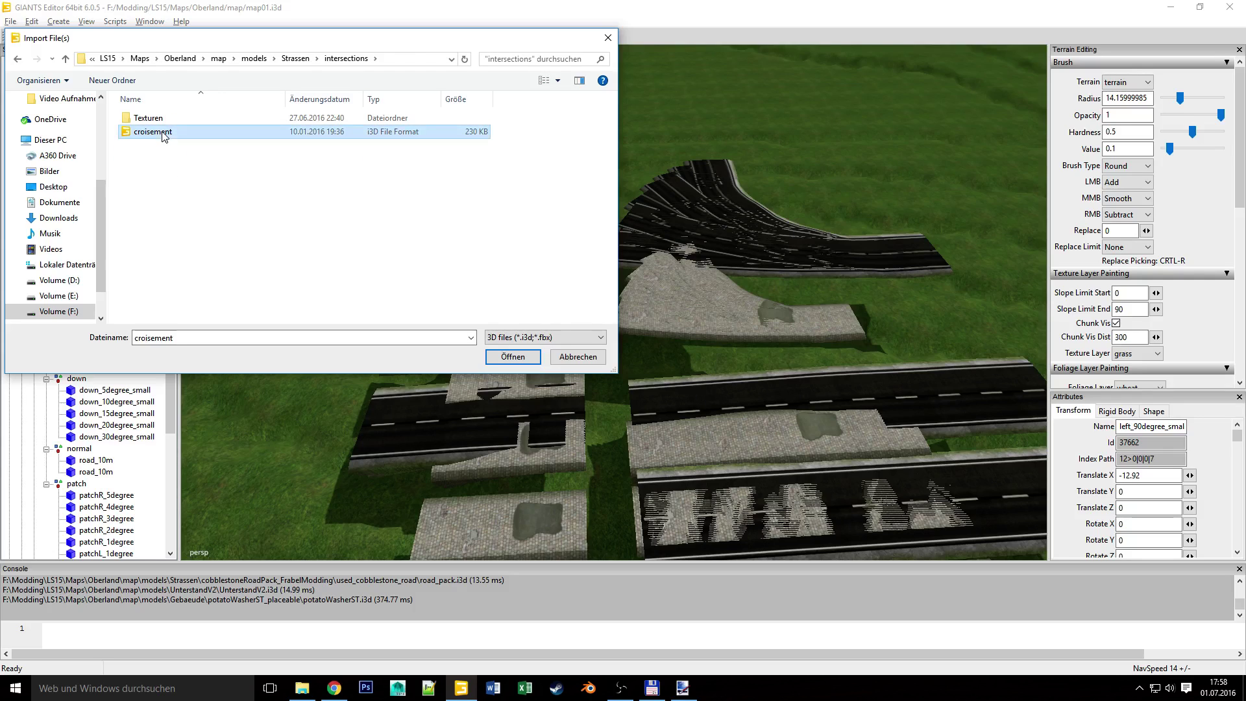
{"action": "left_click", "coordinate": [513, 357]}
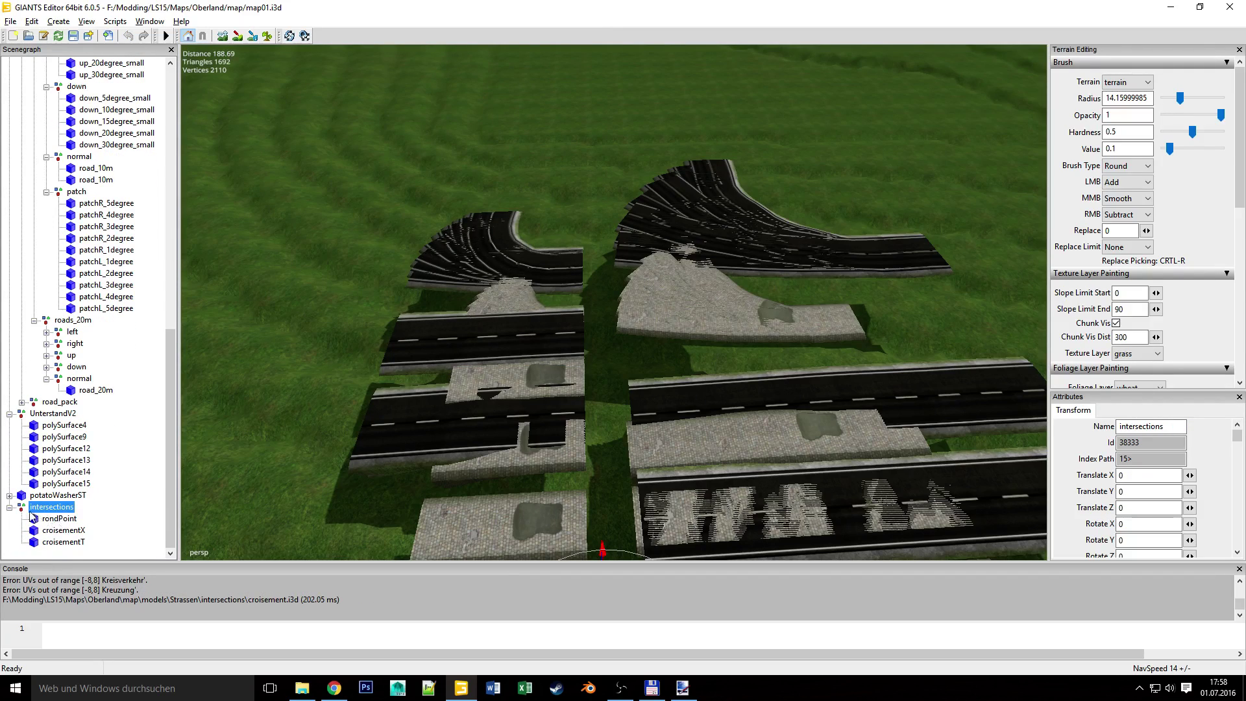
Move the imported intersections group into the Strassen transform group.
{"action": "left_click", "coordinate": [10, 507]}
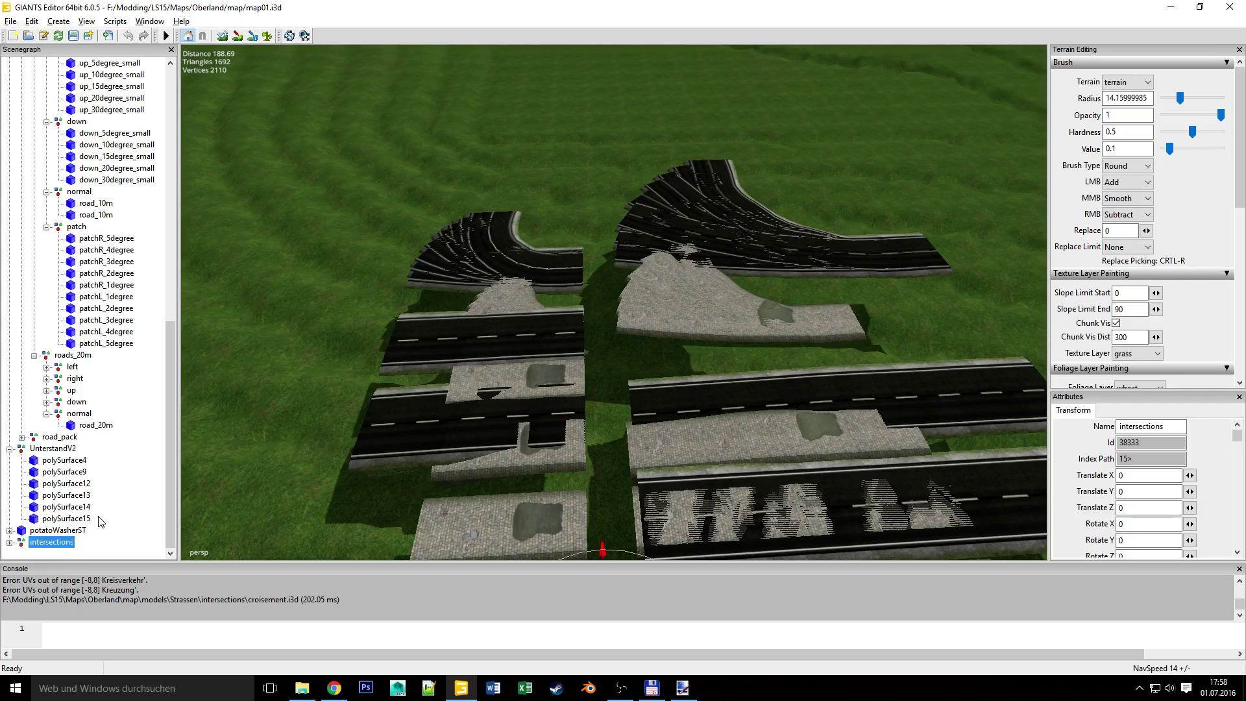
{"action": "scroll", "coordinate": [76, 343], "scroll_direction": "up", "scroll_amount": 11}
{"action": "scroll", "coordinate": [76, 344], "scroll_direction": "up", "scroll_amount": 3}
{"action": "left_click", "coordinate": [46, 286]}
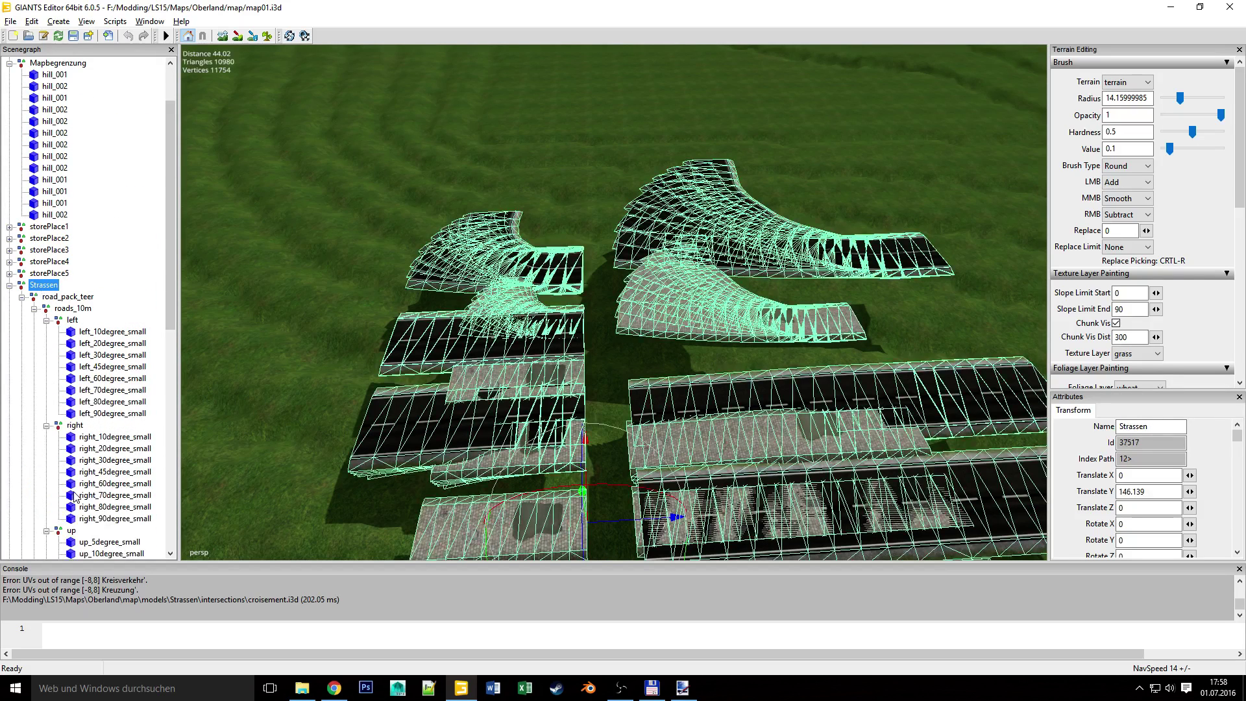
{"action": "scroll", "coordinate": [87, 464], "scroll_direction": "down", "scroll_amount": 13}
{"action": "left_click", "coordinate": [98, 458]}
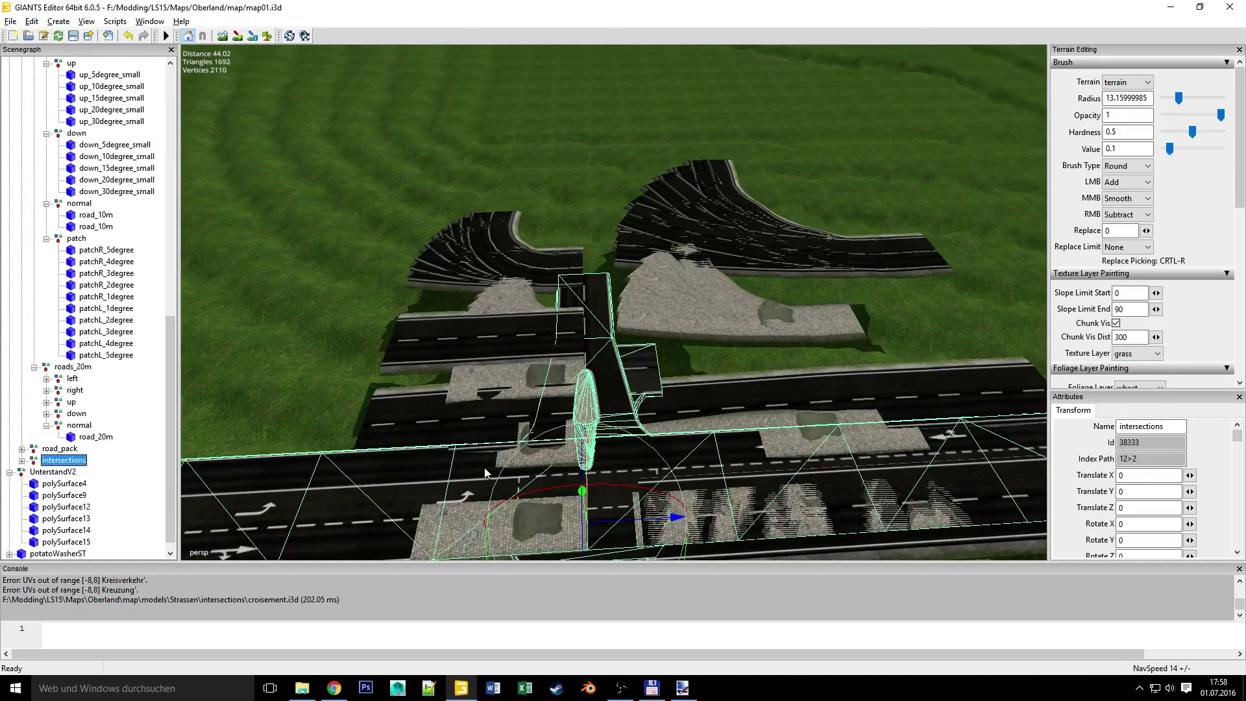
Raise the intersections group above the other road pieces to about Y 19.607.
{"action": "left_click_drag", "start_coordinate": [786, 424], "coordinate": [773, 421], "text": "alt"}
{"action": "right_click_drag", "start_coordinate": [772, 420], "coordinate": [534, 491], "text": "alt"}
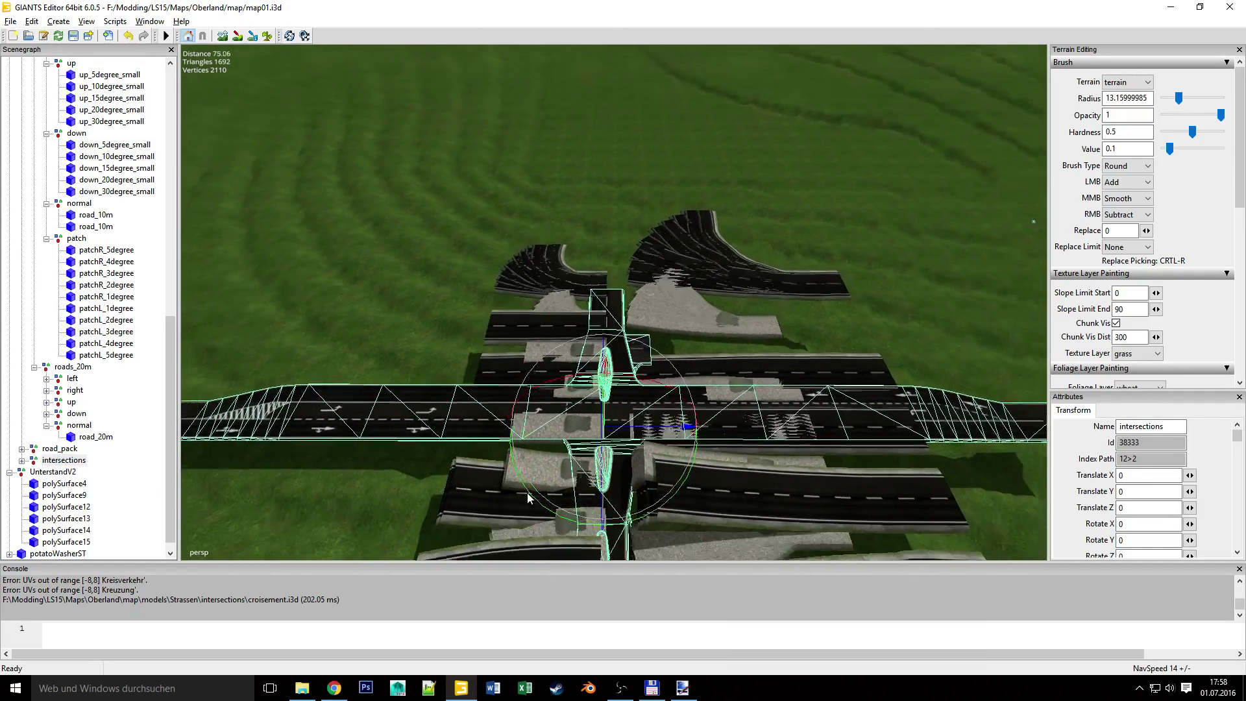
{"action": "middle_click_drag", "start_coordinate": [536, 497], "coordinate": [490, 383]}
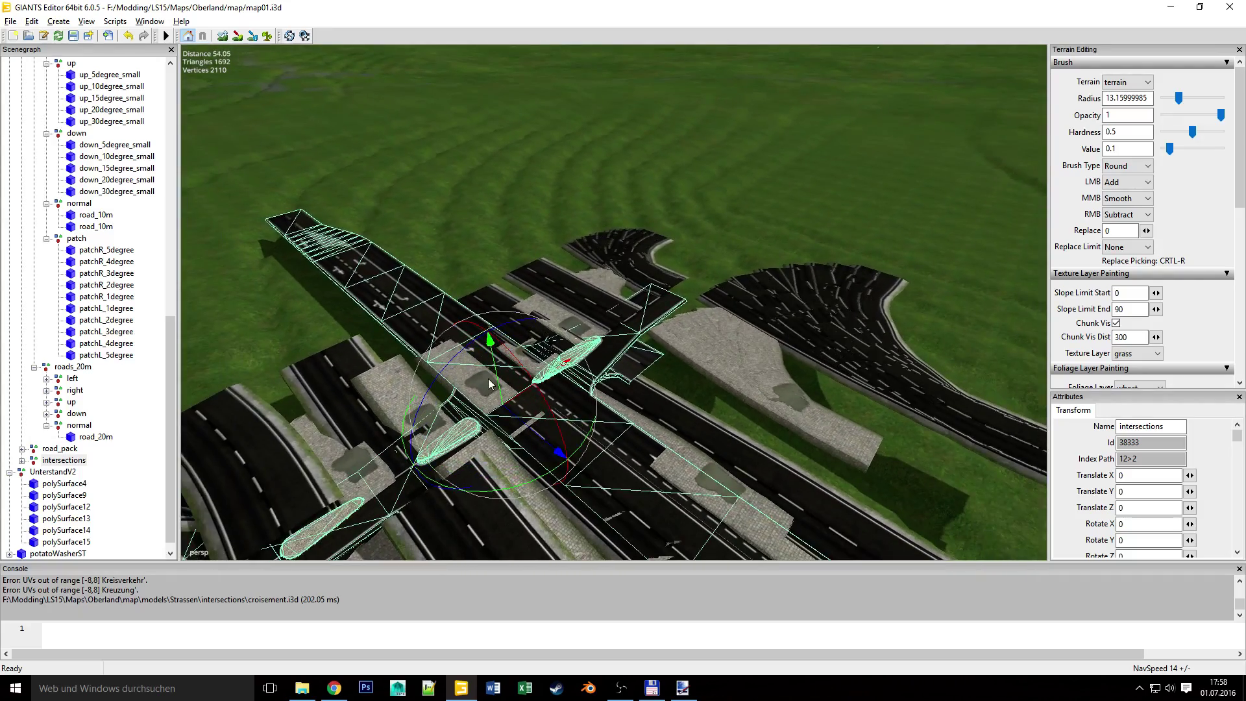
{"action": "left_click_drag", "start_coordinate": [498, 375], "coordinate": [523, 348]}
{"action": "right_click_drag", "start_coordinate": [522, 348], "coordinate": [372, 395], "text": "alt"}
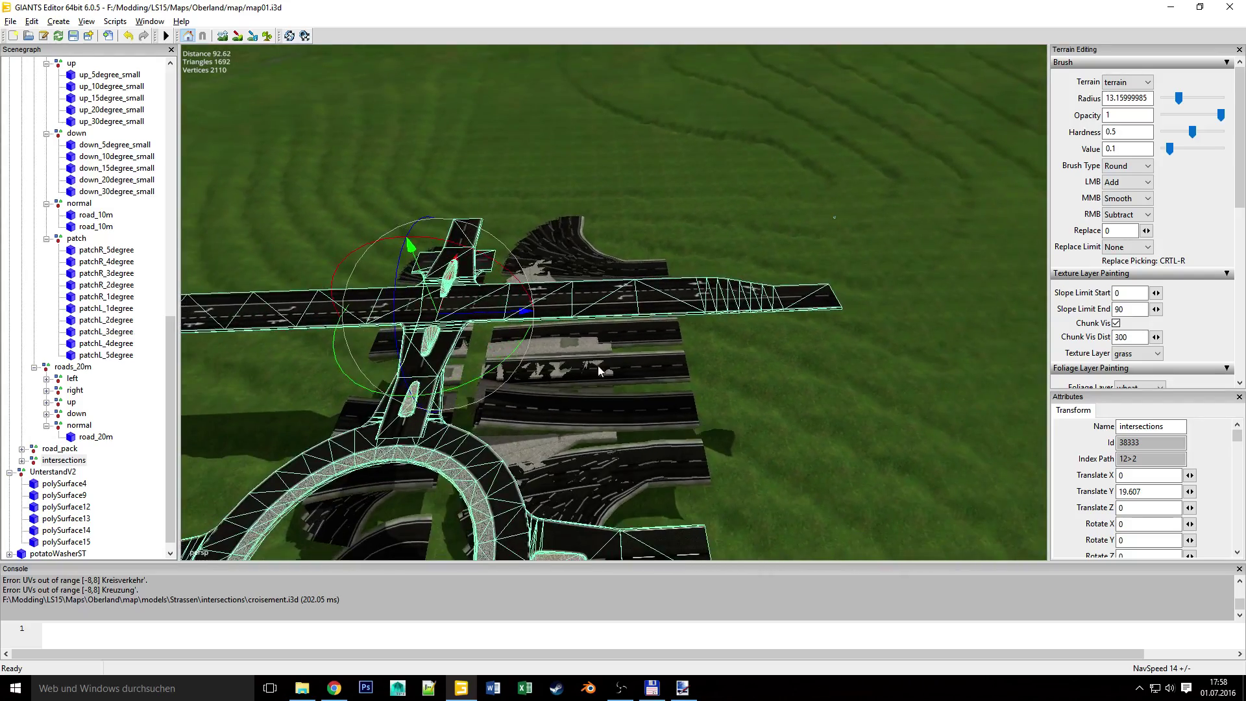
{"action": "right_click_drag", "start_coordinate": [584, 368], "coordinate": [374, 464], "text": "alt"}
{"action": "middle_click_drag", "start_coordinate": [376, 469], "coordinate": [534, 427]}
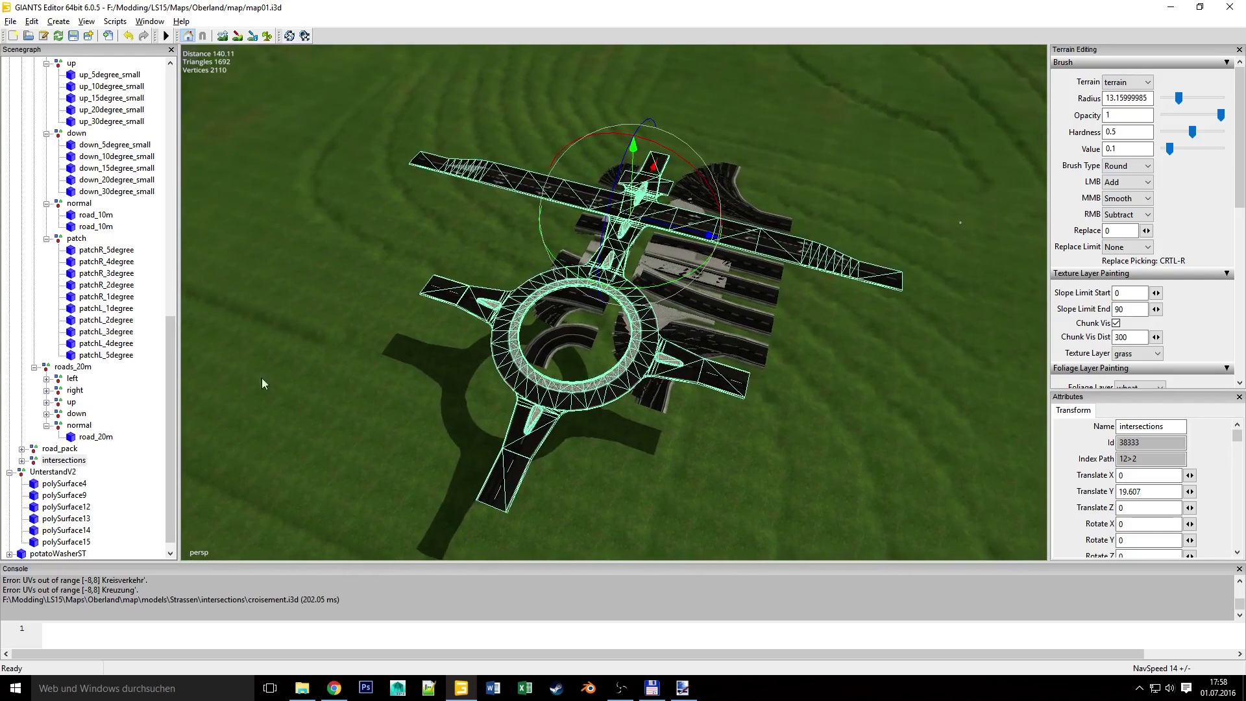
Examine the rondPoint, croisementX and croisementT pieces of the intersections group one by one.
{"action": "left_click", "coordinate": [22, 460]}
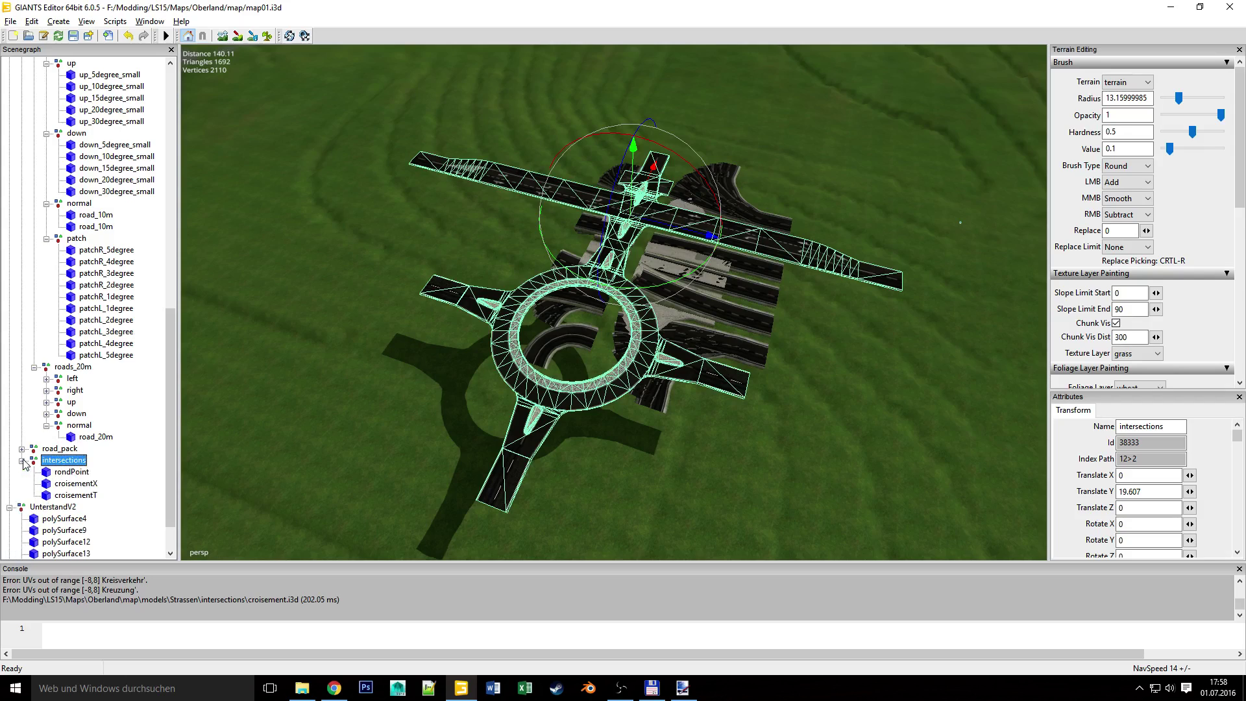
{"action": "left_click", "coordinate": [57, 472]}
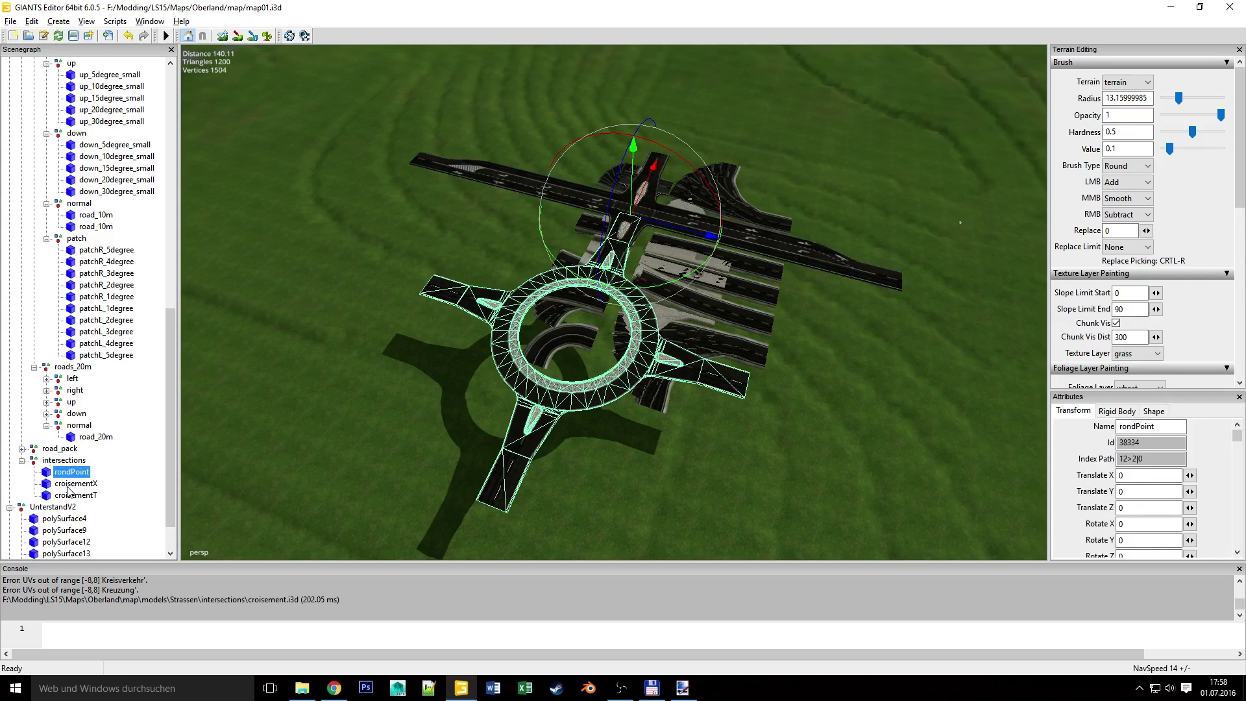
{"action": "left_click", "coordinate": [68, 484]}
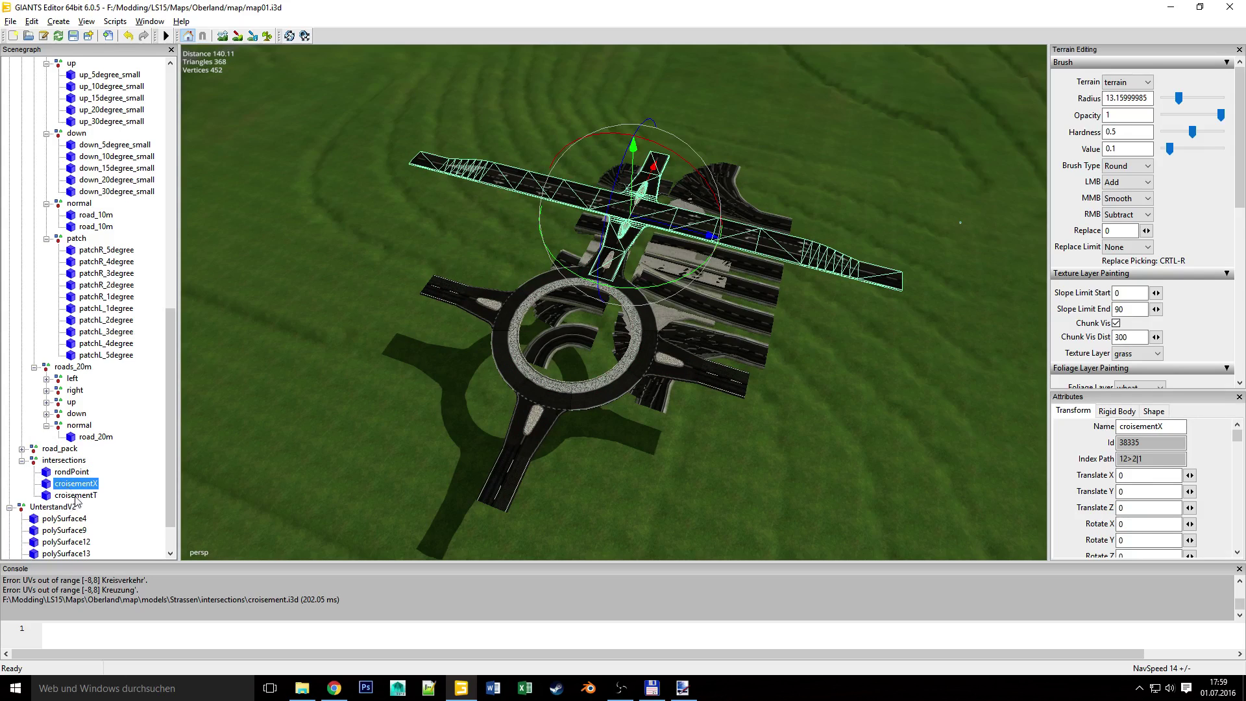
{"action": "left_click", "coordinate": [75, 496]}
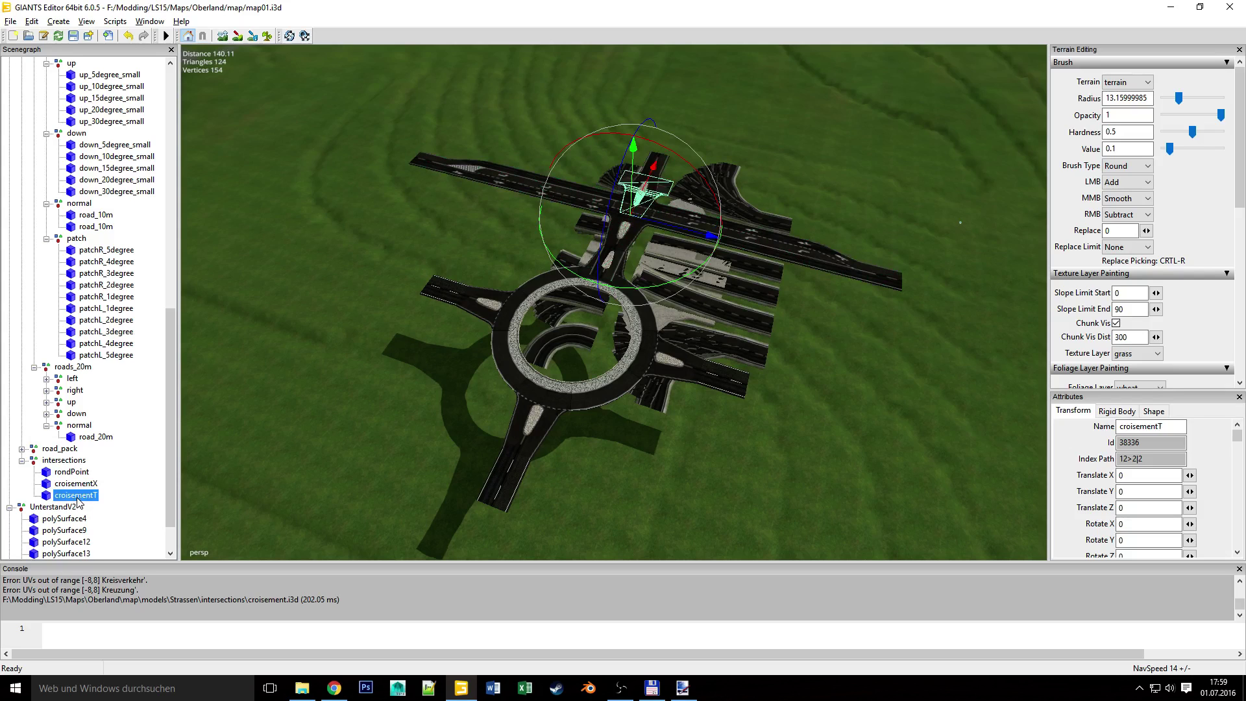
Place the croisementT junction on the grass beyond the road's near end at about X -934.38, Y -21.89, Z -843.08.
{"action": "left_click_drag", "start_coordinate": [676, 389], "coordinate": [340, 255], "text": "alt"}
{"action": "right_click_drag", "start_coordinate": [660, 216], "coordinate": [689, 368]}
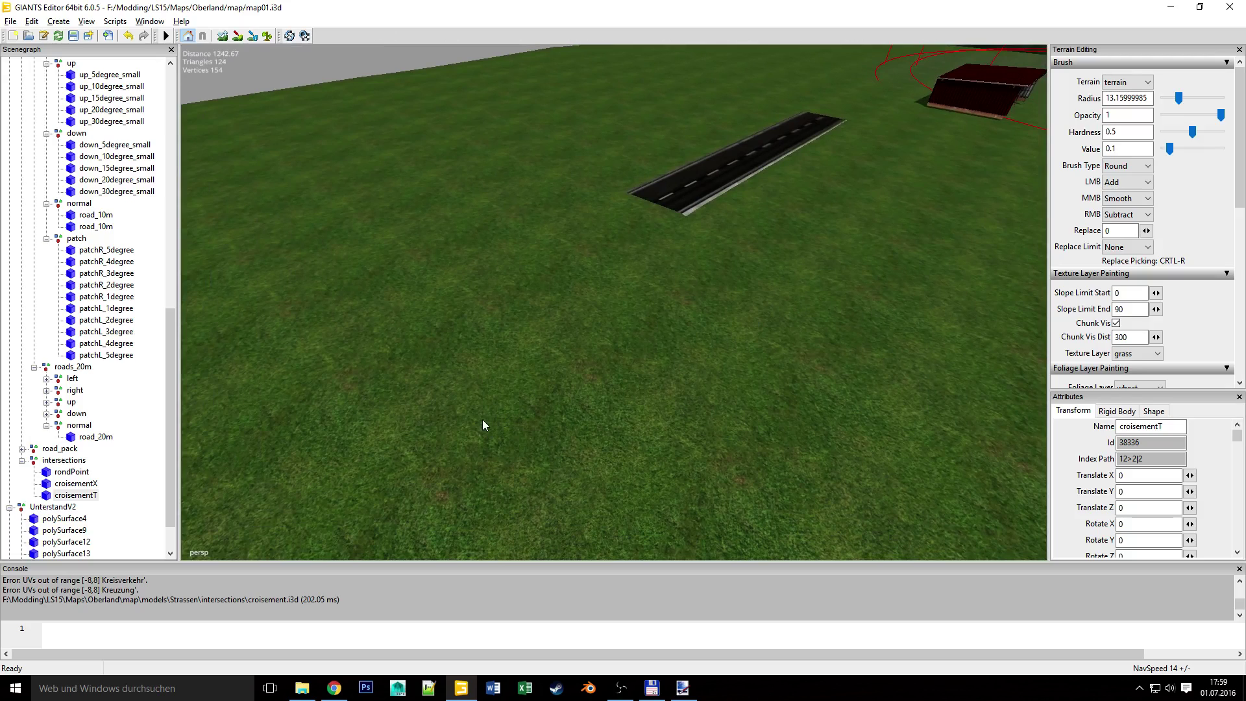
{"action": "key", "text": "ctrl+b"}
{"action": "left_click_drag", "start_coordinate": [481, 401], "coordinate": [474, 377]}
{"action": "left_click_drag", "start_coordinate": [545, 409], "coordinate": [399, 489], "text": "alt"}
{"action": "right_click_drag", "start_coordinate": [399, 489], "coordinate": [465, 458]}
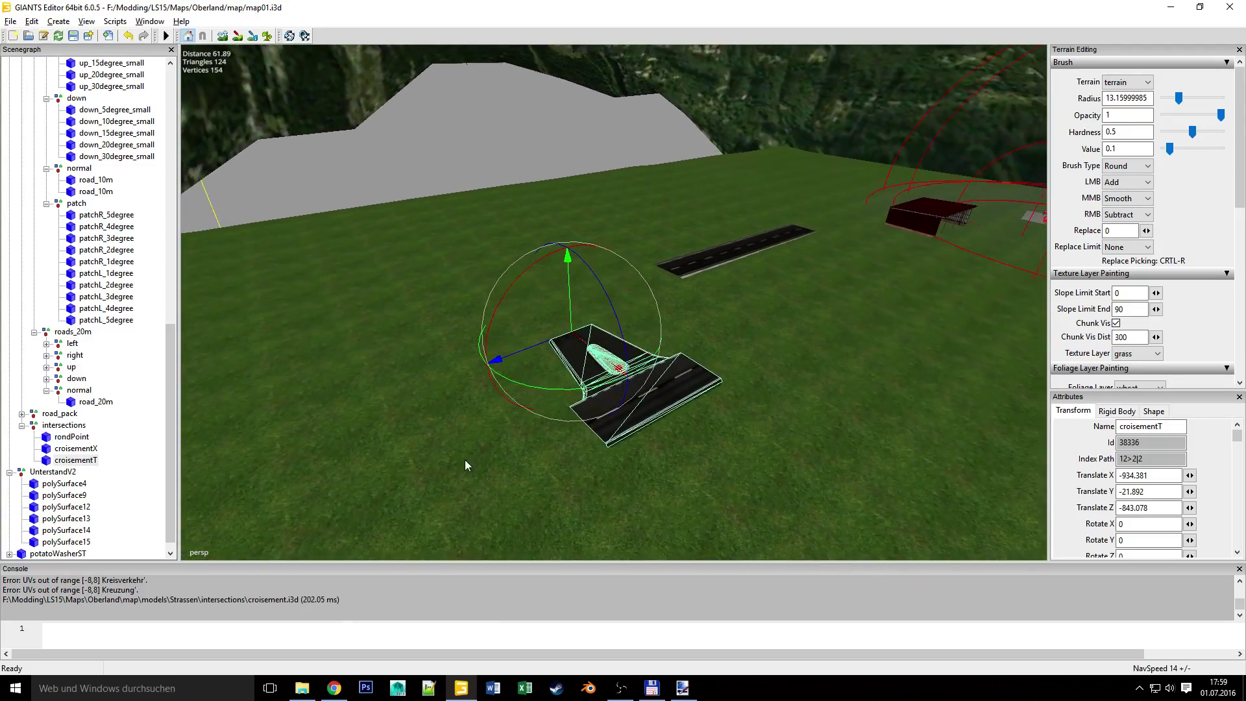
{"action": "left_click_drag", "start_coordinate": [615, 366], "coordinate": [650, 380], "text": "alt"}
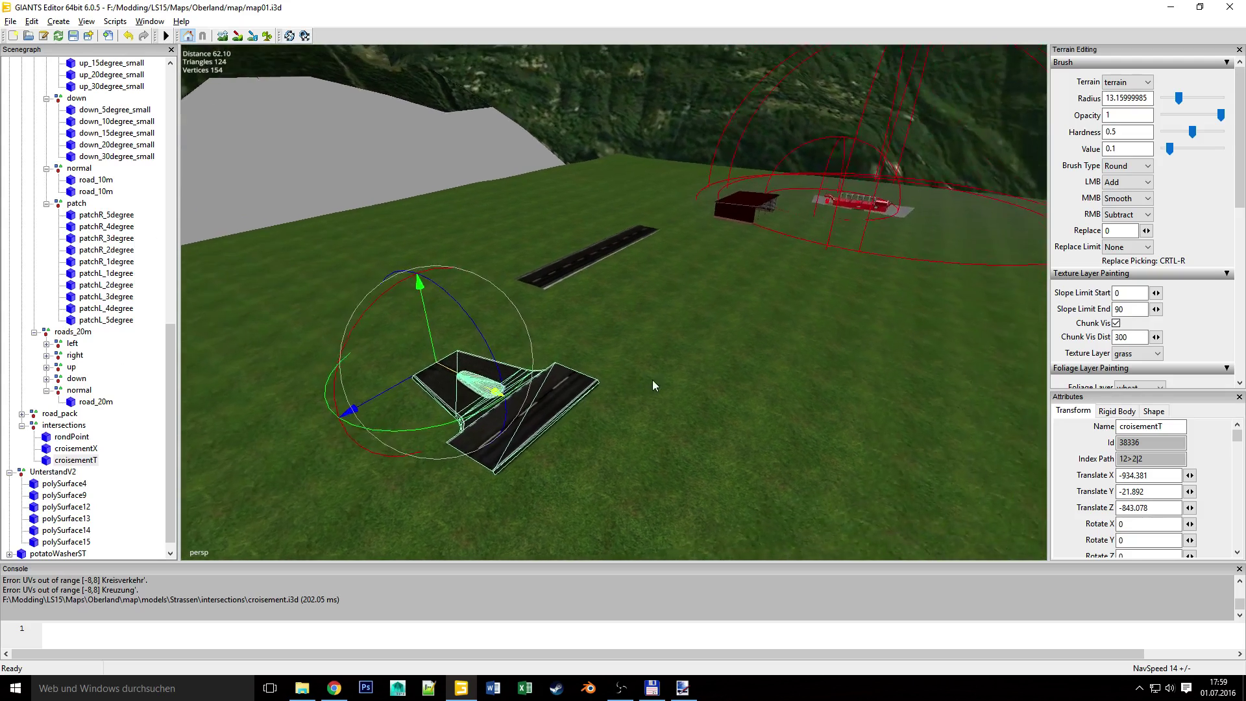
{"action": "right_click_drag", "start_coordinate": [651, 385], "coordinate": [670, 375]}
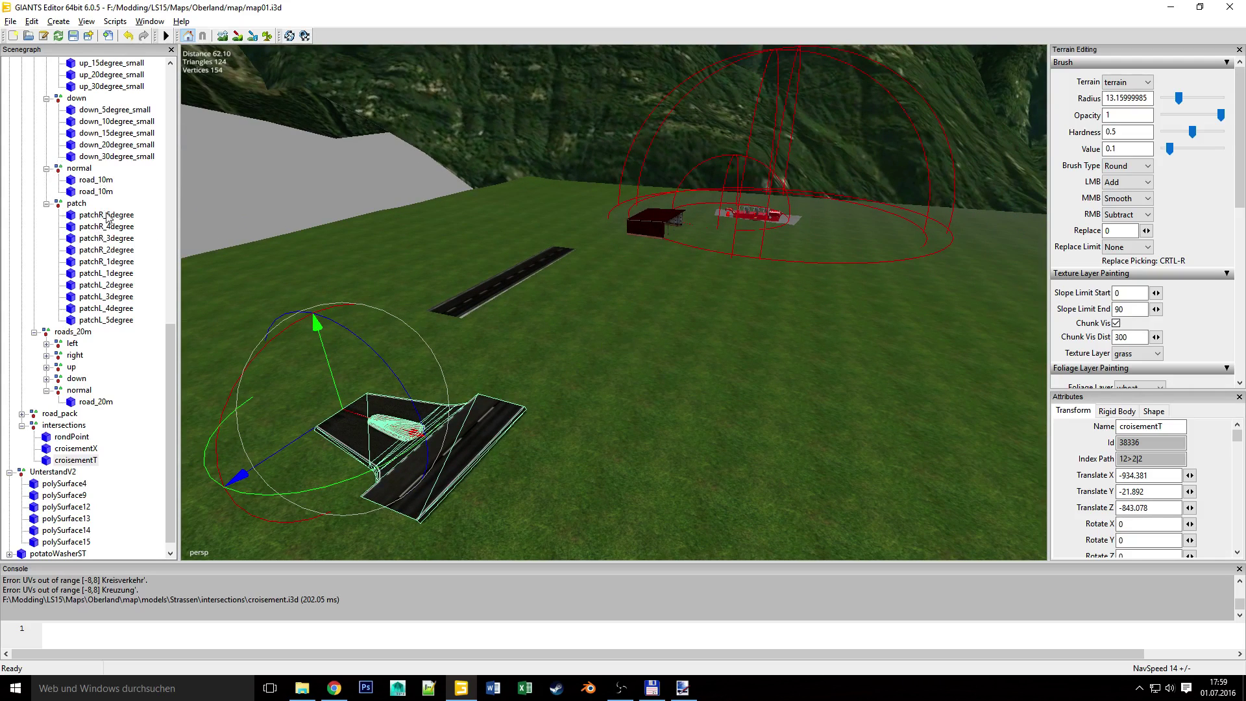
Place road_20m against the near end of the existing road at about X -943.87, Z -921.71, and set its X rotation to -178.6.
{"action": "left_click", "coordinate": [96, 401]}
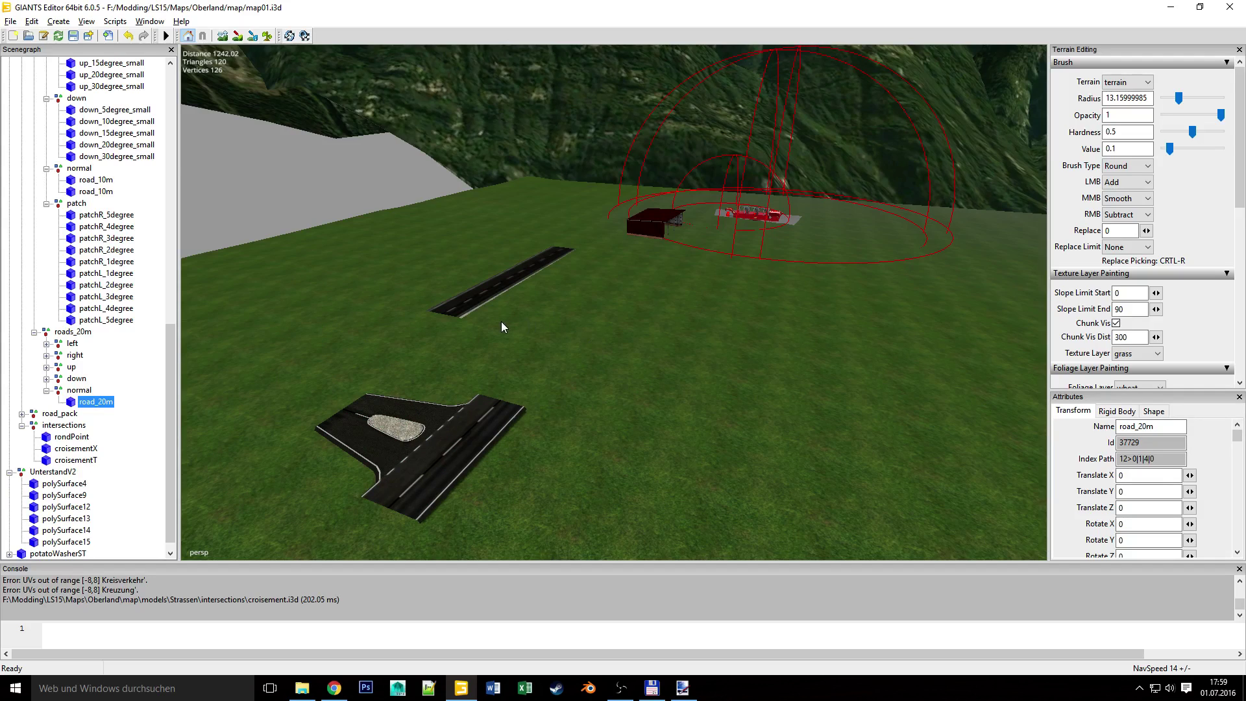
{"action": "key", "text": "ctrl+b"}
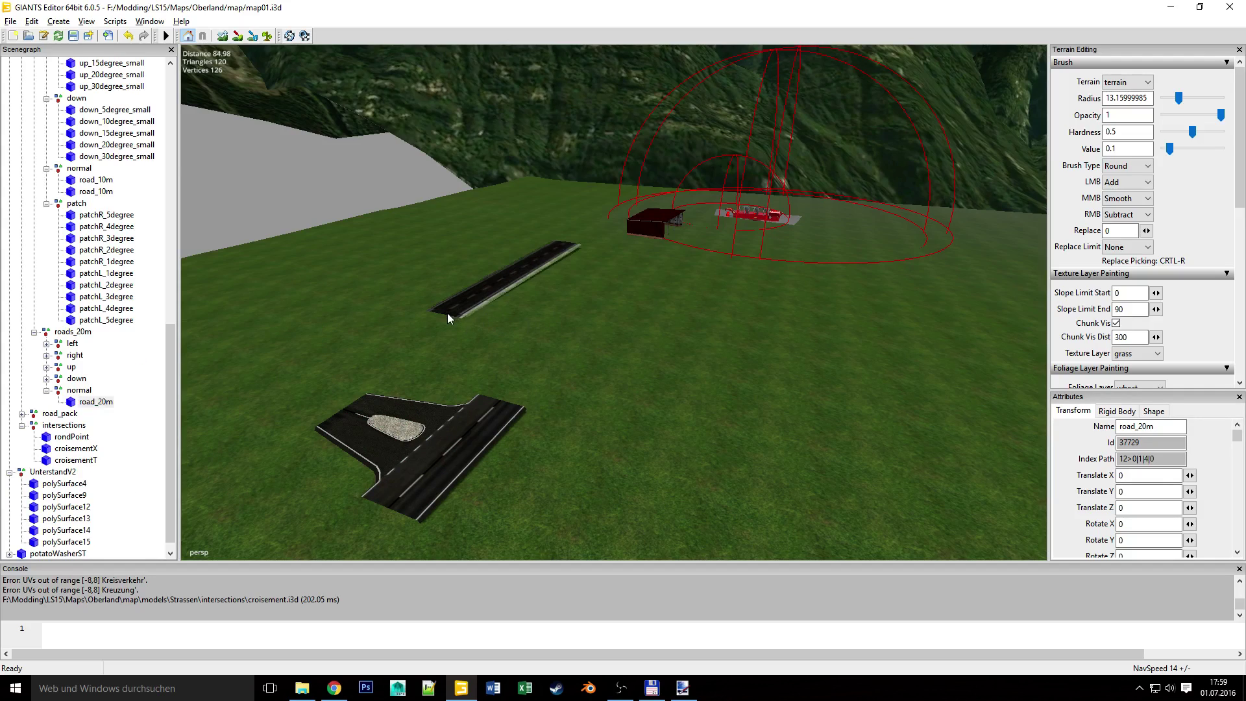
{"action": "left_click_drag", "start_coordinate": [471, 361], "coordinate": [396, 203]}
{"action": "left_click_drag", "start_coordinate": [599, 495], "coordinate": [499, 460], "text": "alt"}
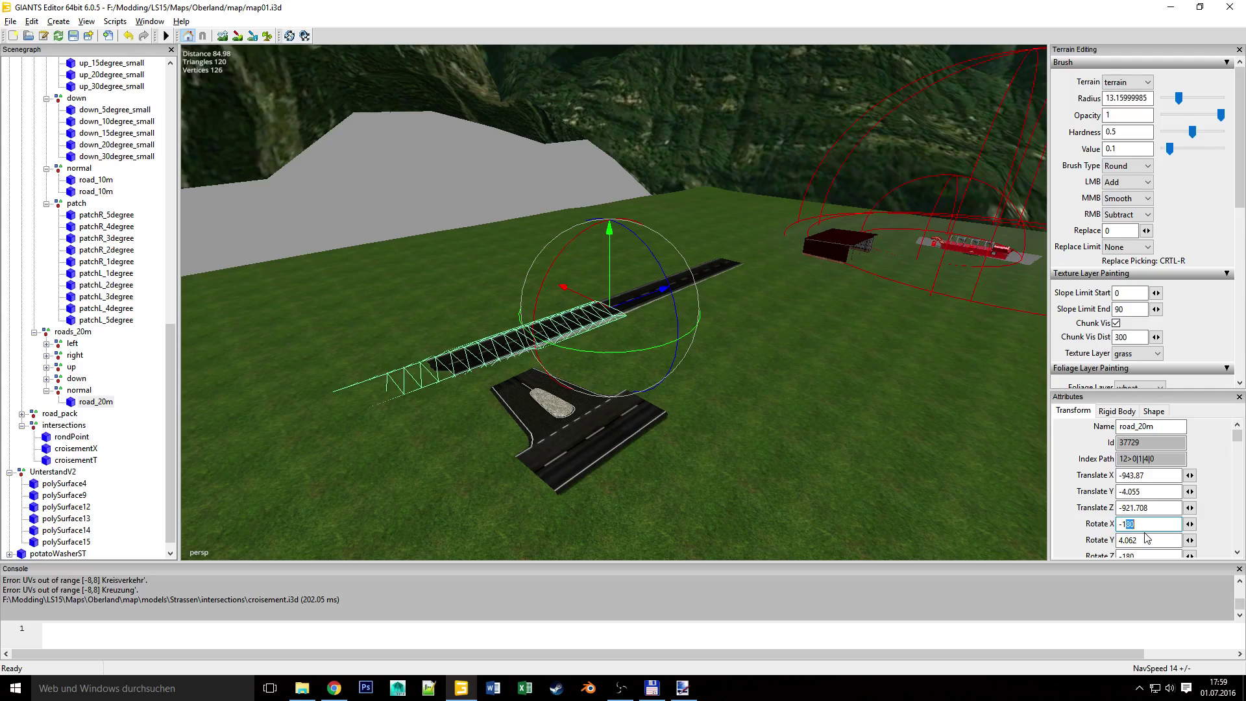
{"action": "type", "text": "178.6"}
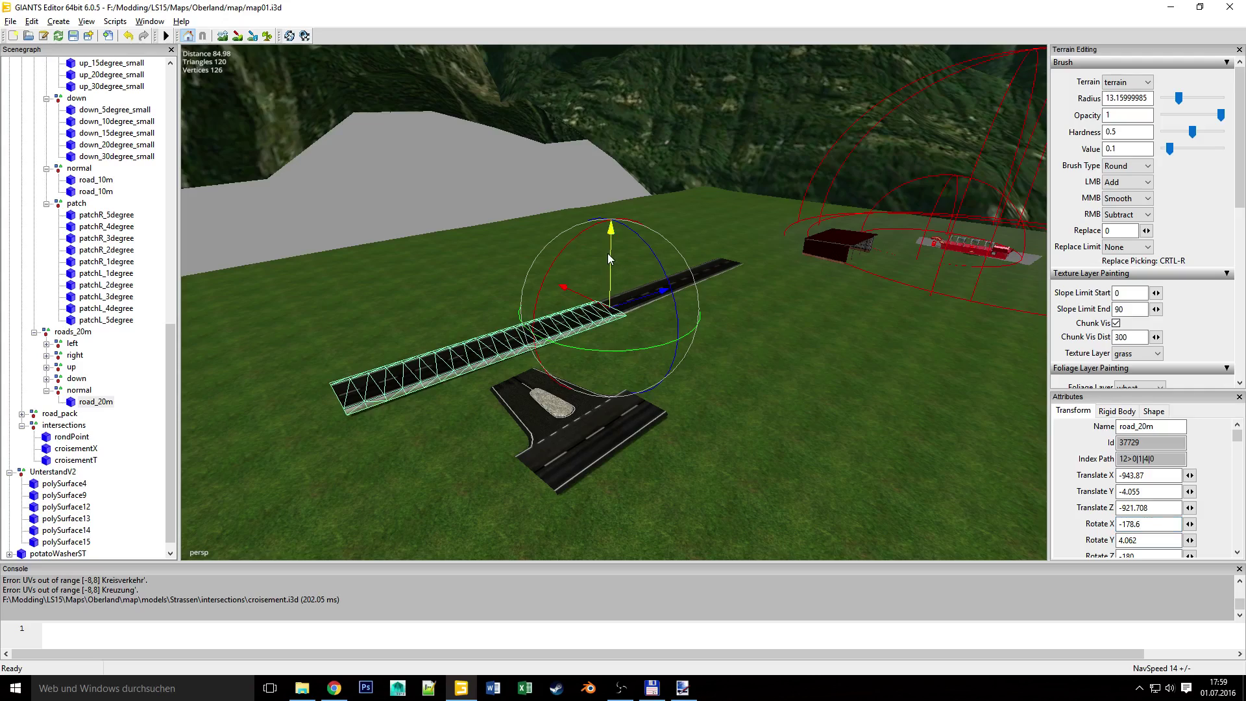
Align road_20m with the existing road's end at about X -944.258, Y -4.323, Z -921.026, with a Y rotation of about 0.905.
{"action": "left_click_drag", "start_coordinate": [578, 520], "coordinate": [597, 503], "text": "alt"}
{"action": "scroll", "coordinate": [773, 399], "scroll_direction": "up", "scroll_amount": 5}
{"action": "left_click_drag", "start_coordinate": [773, 400], "coordinate": [680, 438], "text": "alt"}
{"action": "scroll", "coordinate": [780, 450], "scroll_direction": "up", "scroll_amount": 5}
{"action": "right_click_drag", "start_coordinate": [681, 445], "coordinate": [570, 348]}
{"action": "left_click_drag", "start_coordinate": [554, 303], "coordinate": [554, 304]}
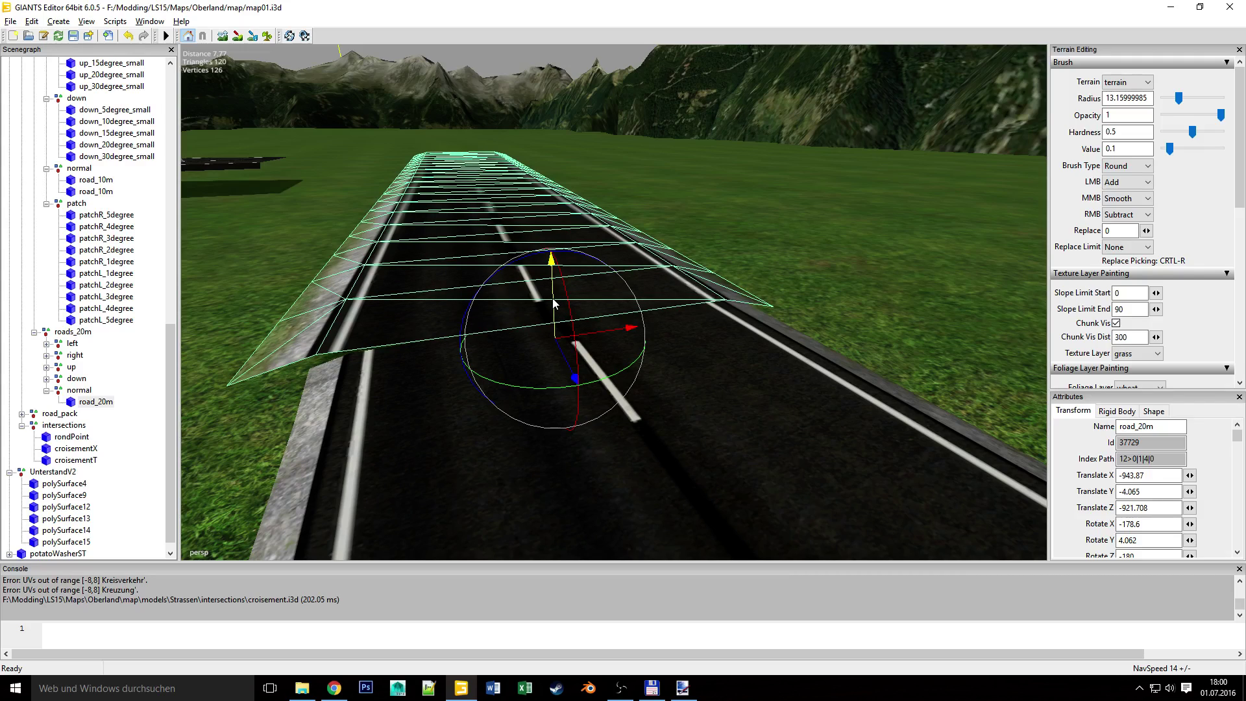
{"action": "left_click_drag", "start_coordinate": [553, 299], "coordinate": [553, 297]}
{"action": "left_click_drag", "start_coordinate": [540, 387], "coordinate": [578, 348]}
Tilt road_20m about its X axis to a rotation of about -179.122.
{"action": "left_click_drag", "start_coordinate": [571, 409], "coordinate": [465, 403], "text": "alt"}
{"action": "right_click_drag", "start_coordinate": [465, 402], "coordinate": [729, 411], "text": "alt"}
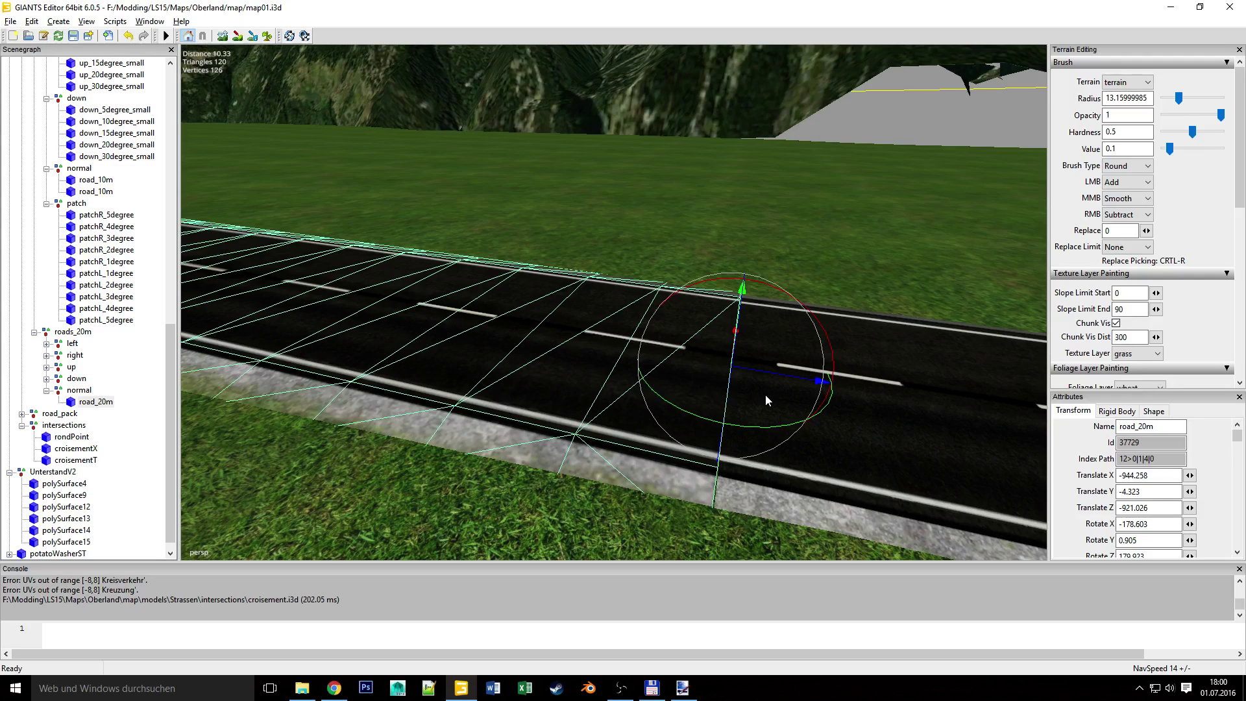
{"action": "right_click_drag", "start_coordinate": [516, 442], "coordinate": [393, 328]}
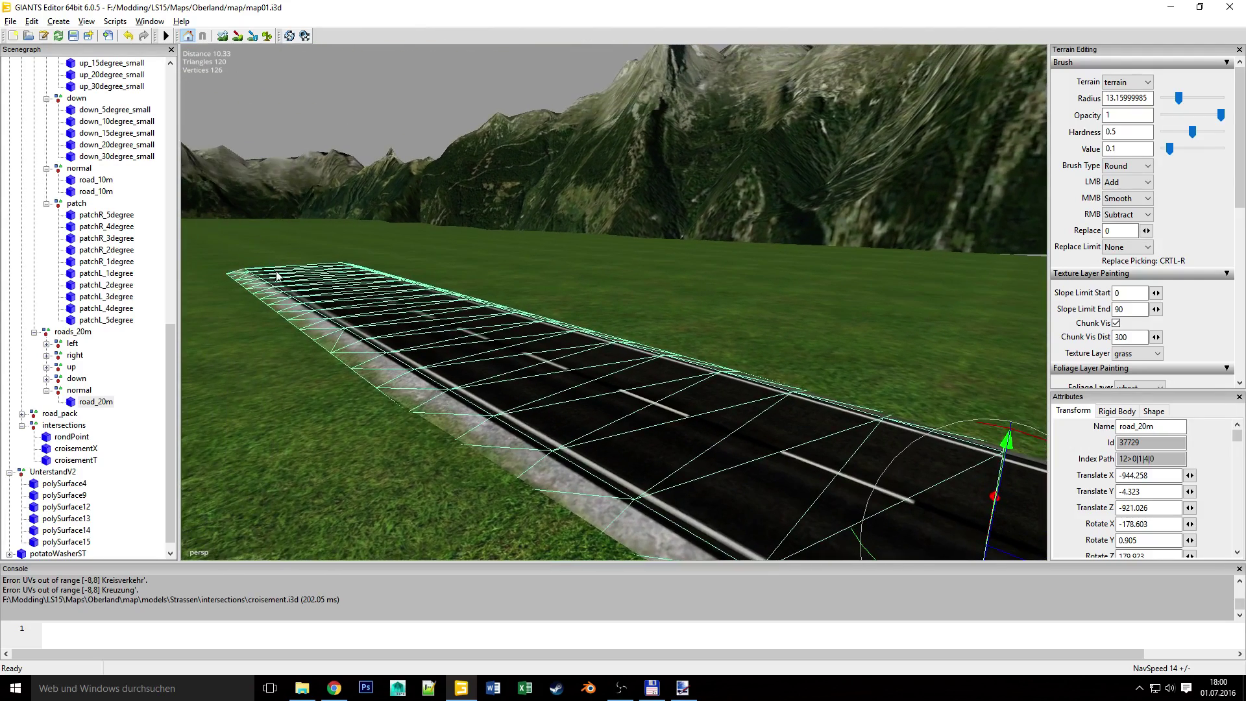
{"action": "key", "text": "f"}
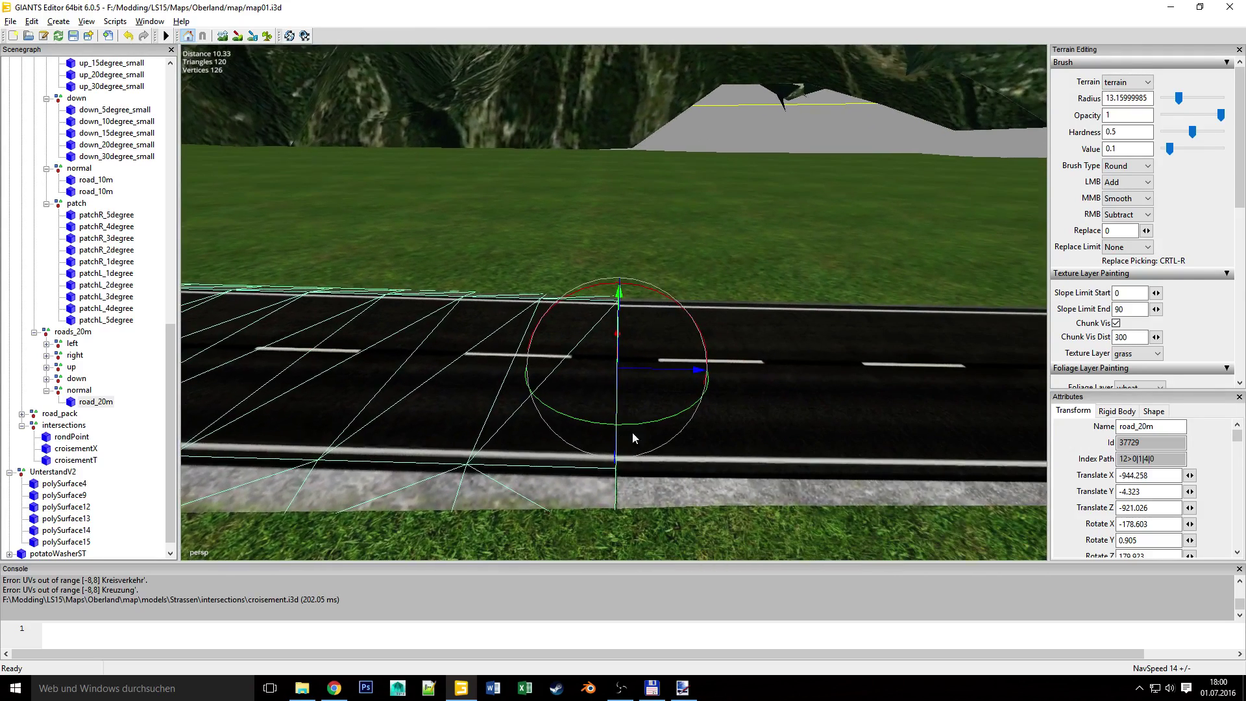
{"action": "left_click_drag", "start_coordinate": [438, 400], "coordinate": [372, 338], "text": "alt"}
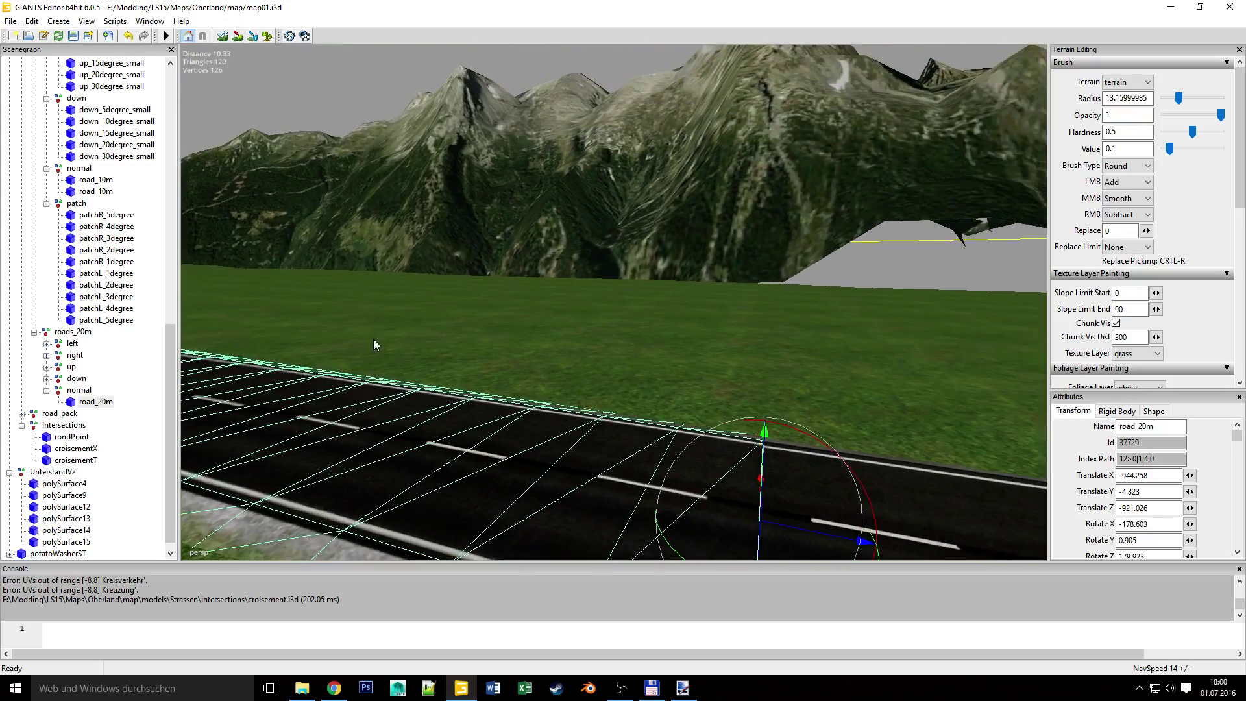
{"action": "scroll", "coordinate": [317, 391], "scroll_direction": "down", "scroll_amount": 3}
{"action": "left_click_drag", "start_coordinate": [317, 391], "coordinate": [348, 367], "text": "alt"}
{"action": "right_click_drag", "start_coordinate": [348, 367], "coordinate": [362, 361]}
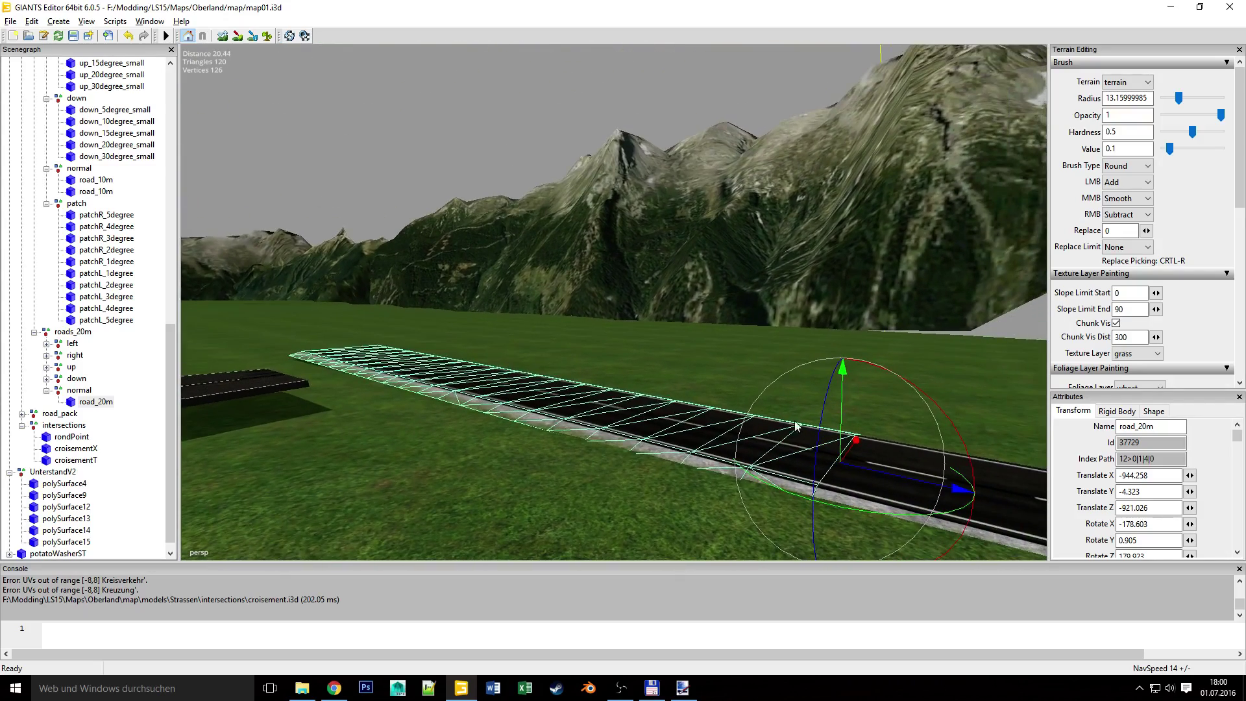
{"action": "left_click", "coordinate": [911, 389]}
{"action": "left_click_drag", "start_coordinate": [910, 390], "coordinate": [907, 386]}
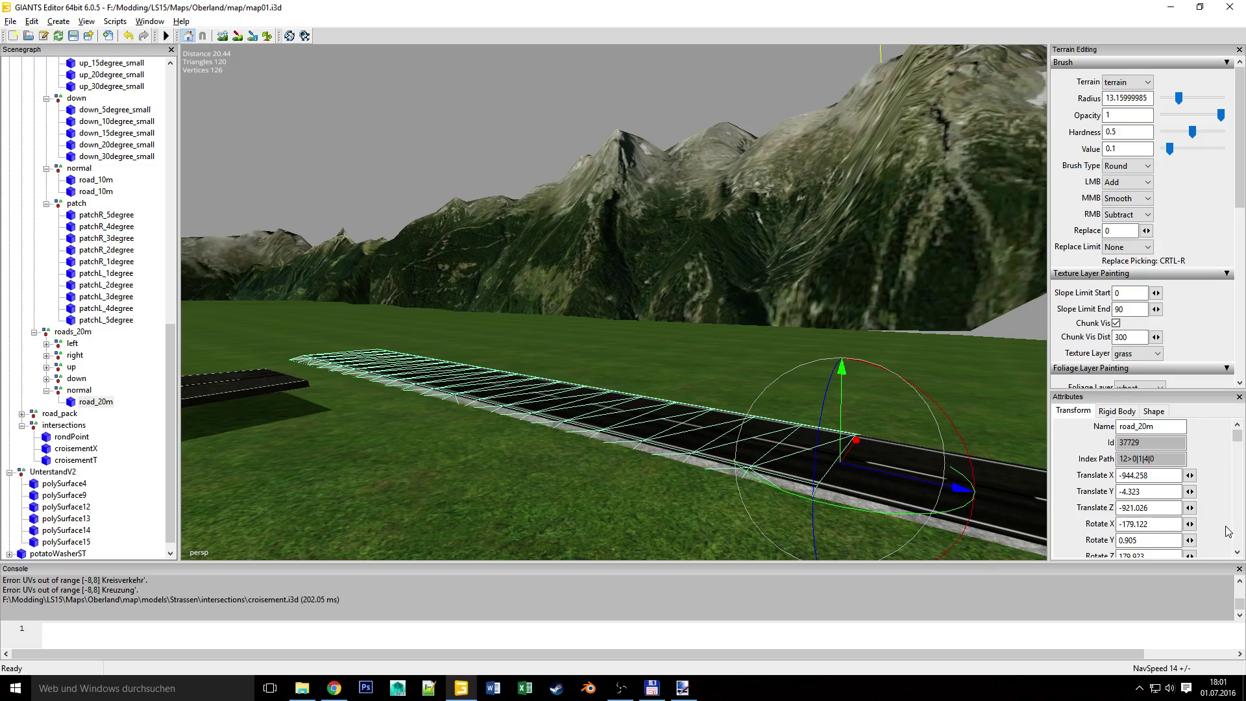
Try a Z rotation of 178 on road_20m, and set it to 180.
{"action": "scroll", "coordinate": [1226, 522], "scroll_direction": "down", "scroll_amount": 1}
{"action": "left_click_drag", "start_coordinate": [1127, 519], "coordinate": [1140, 519]}
{"action": "type", "text": "8"}
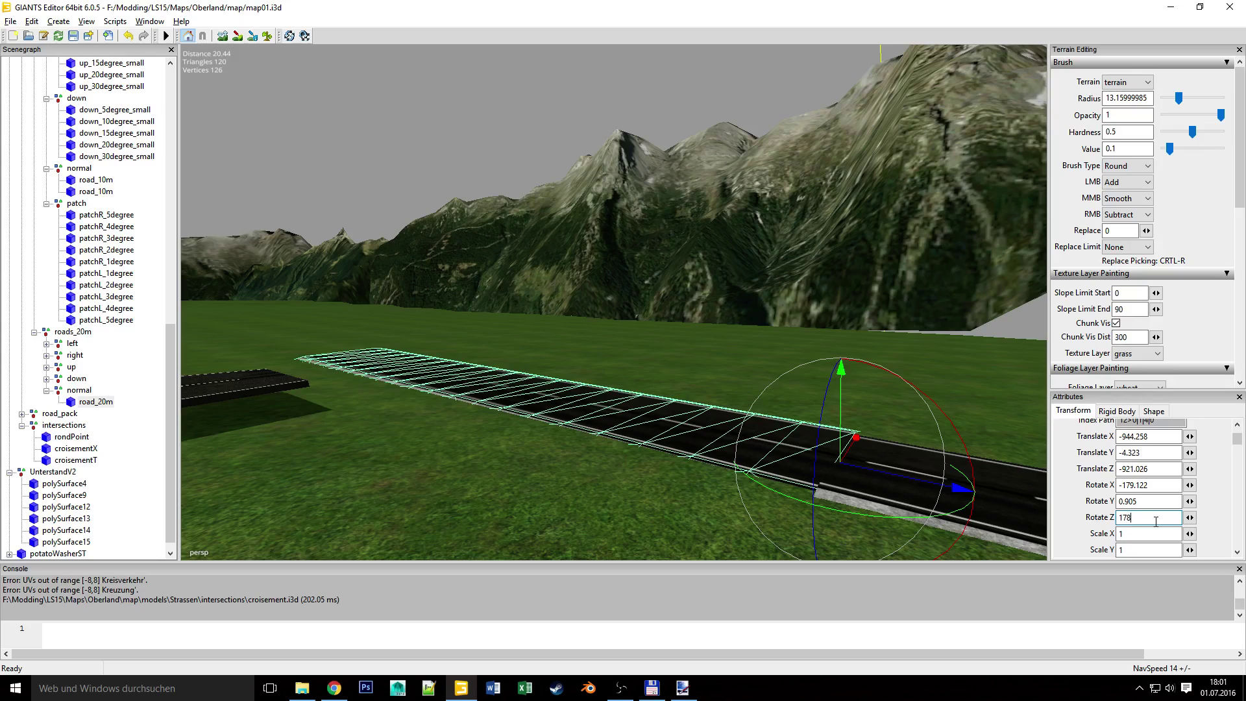
{"action": "key", "text": "BackSpace"}
{"action": "key", "text": "BackSpace"}
{"action": "type", "text": "80"}
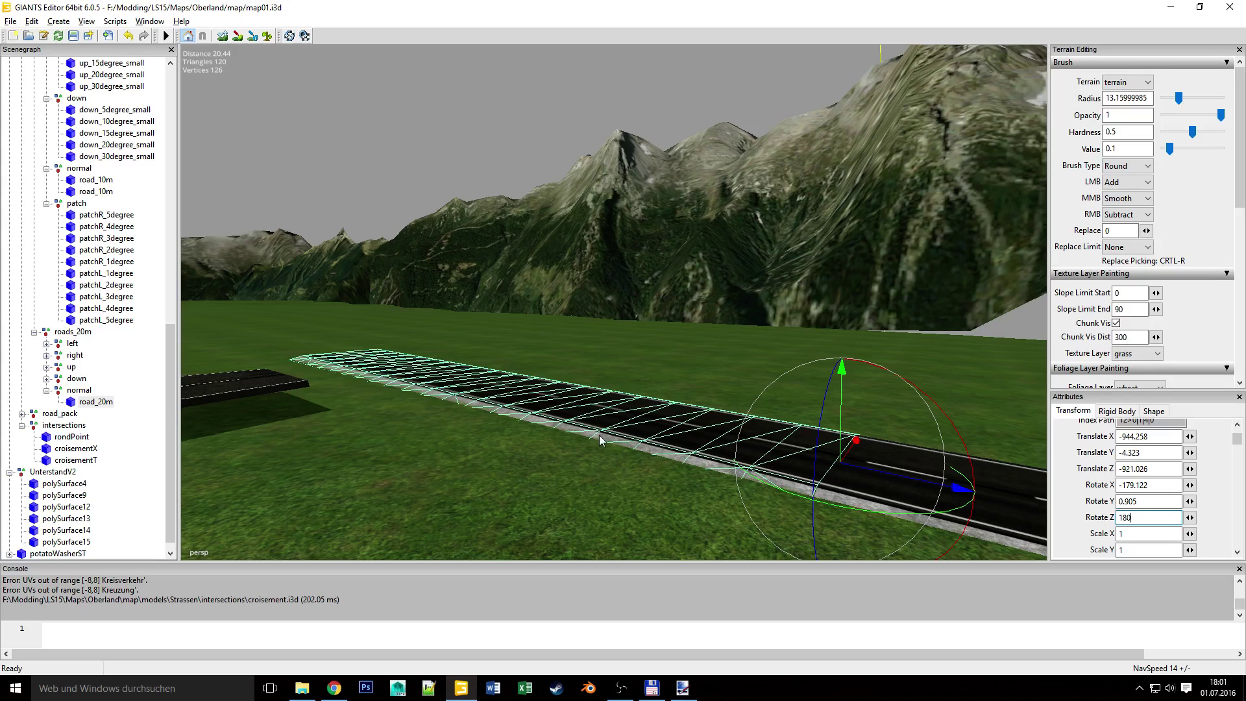
Fine-tune the slope of road_20m to an X rotation of about -179.383.
{"action": "left_click_drag", "start_coordinate": [602, 426], "coordinate": [508, 392], "text": "alt"}
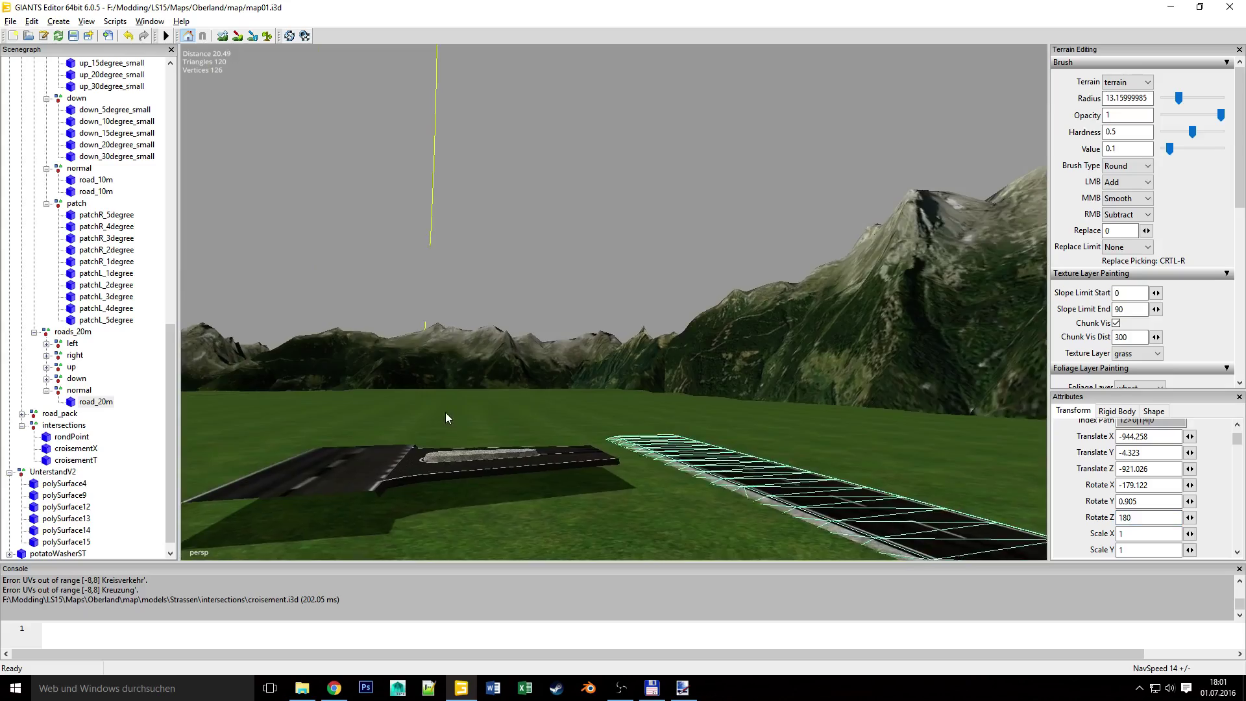
{"action": "scroll", "coordinate": [445, 411], "scroll_direction": "up", "scroll_amount": 3}
{"action": "left_click_drag", "start_coordinate": [597, 337], "coordinate": [492, 459], "text": "alt"}
{"action": "right_click_drag", "start_coordinate": [606, 410], "coordinate": [644, 446]}
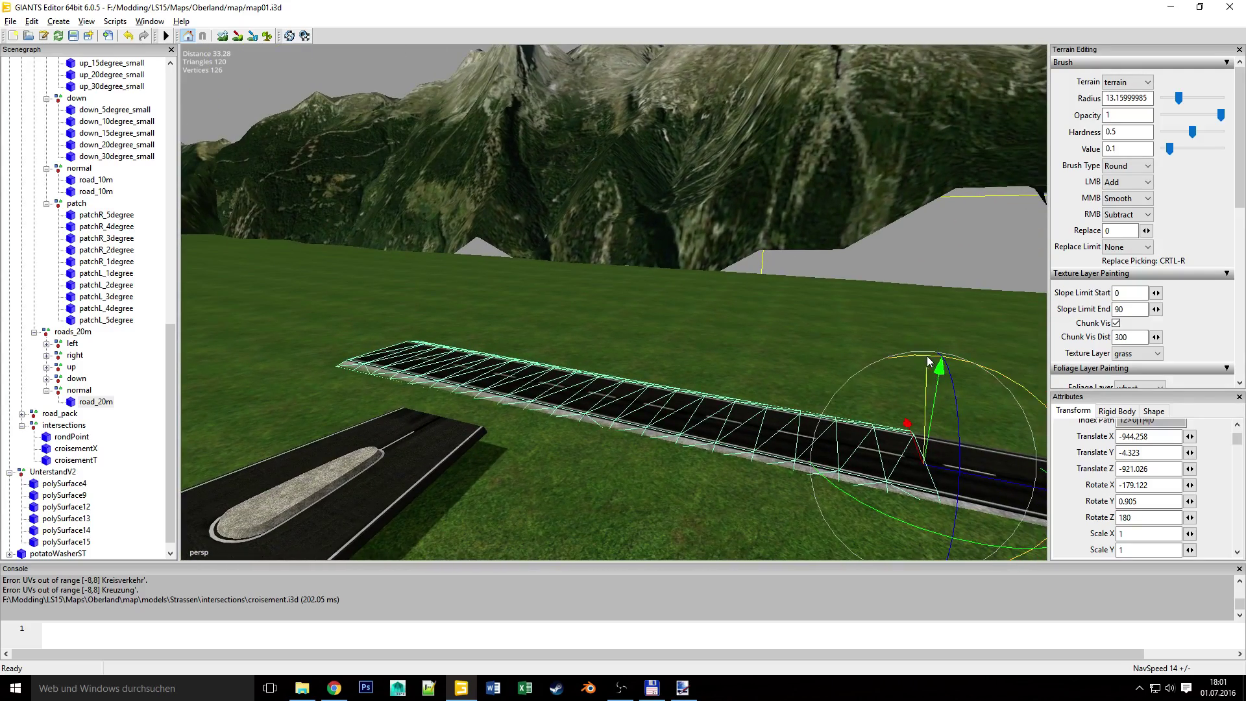
{"action": "left_click_drag", "start_coordinate": [927, 361], "coordinate": [928, 360]}
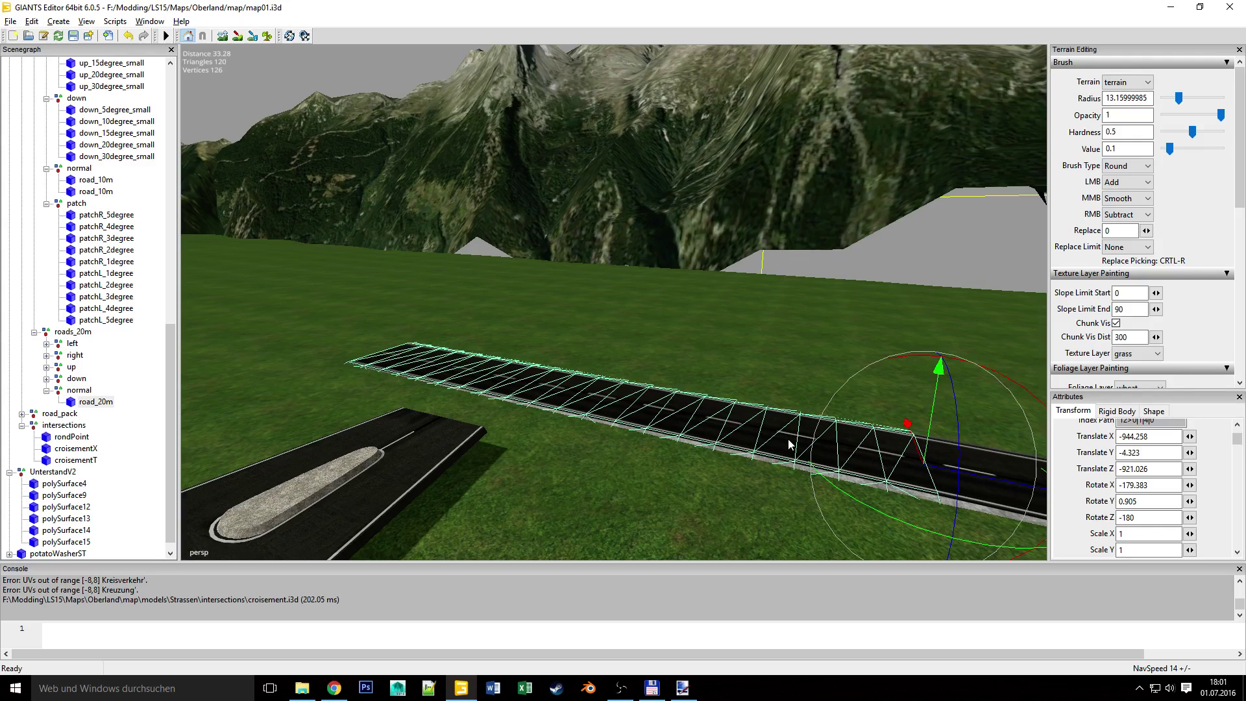